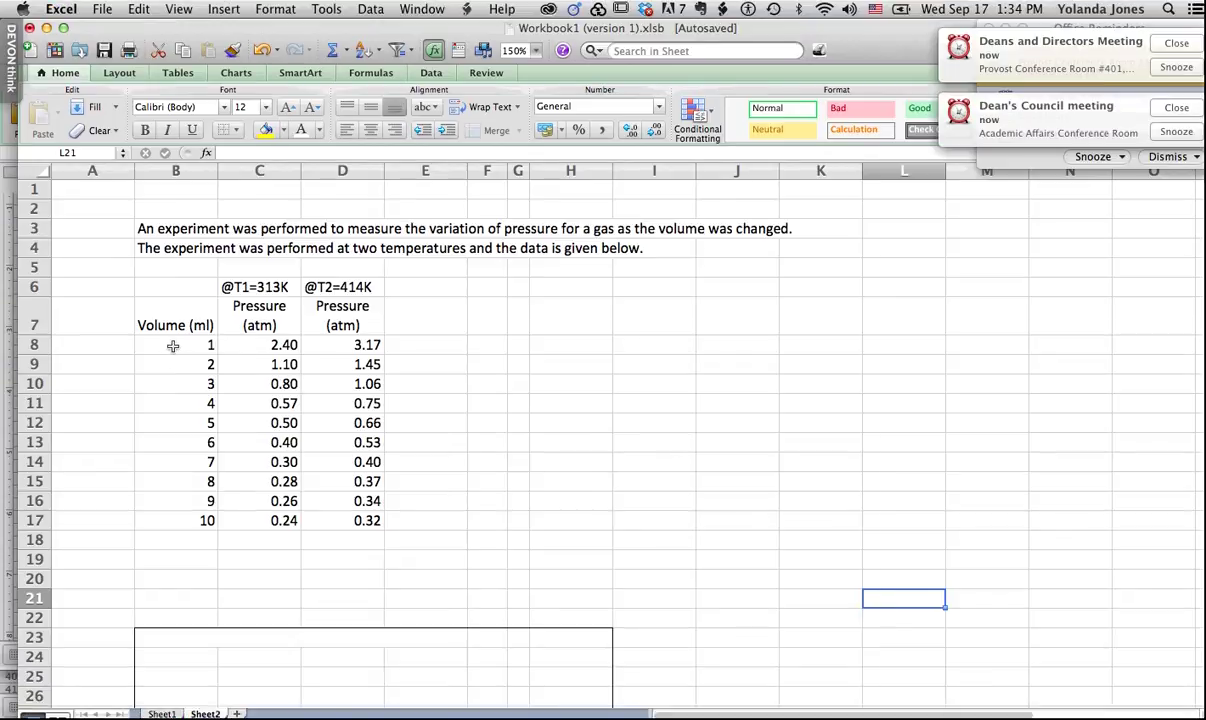
# - Select the ten 313 K pressure readings in C8:C17, after briefly selecting the volumes
pyautogui.moveTo(173, 346); pyautogui.dragTo(284, 346)
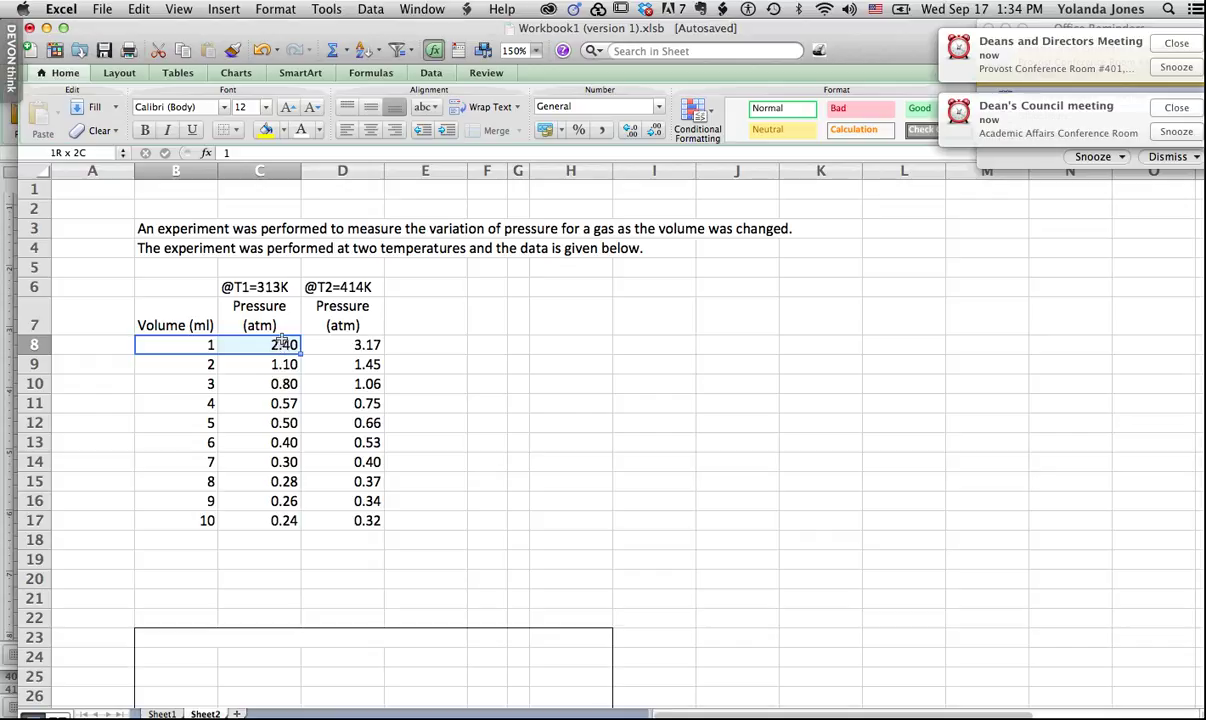
pyautogui.moveTo(283, 342); pyautogui.dragTo(297, 342)
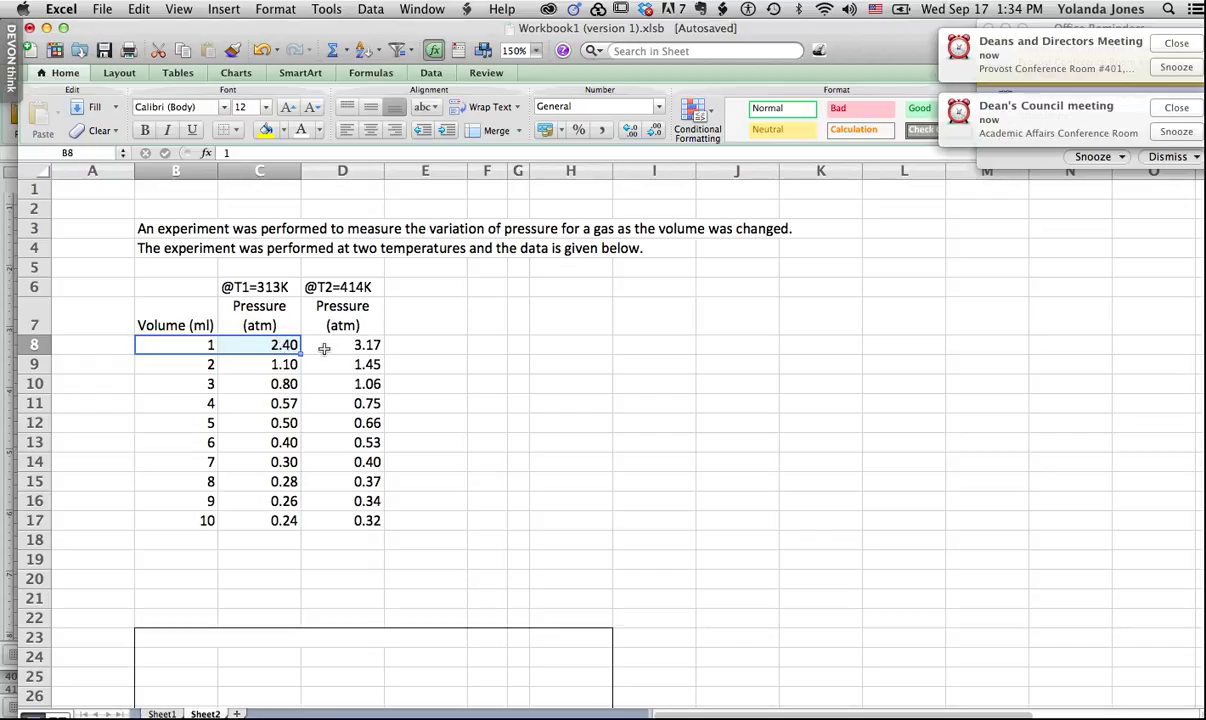
pyautogui.click(323, 348)
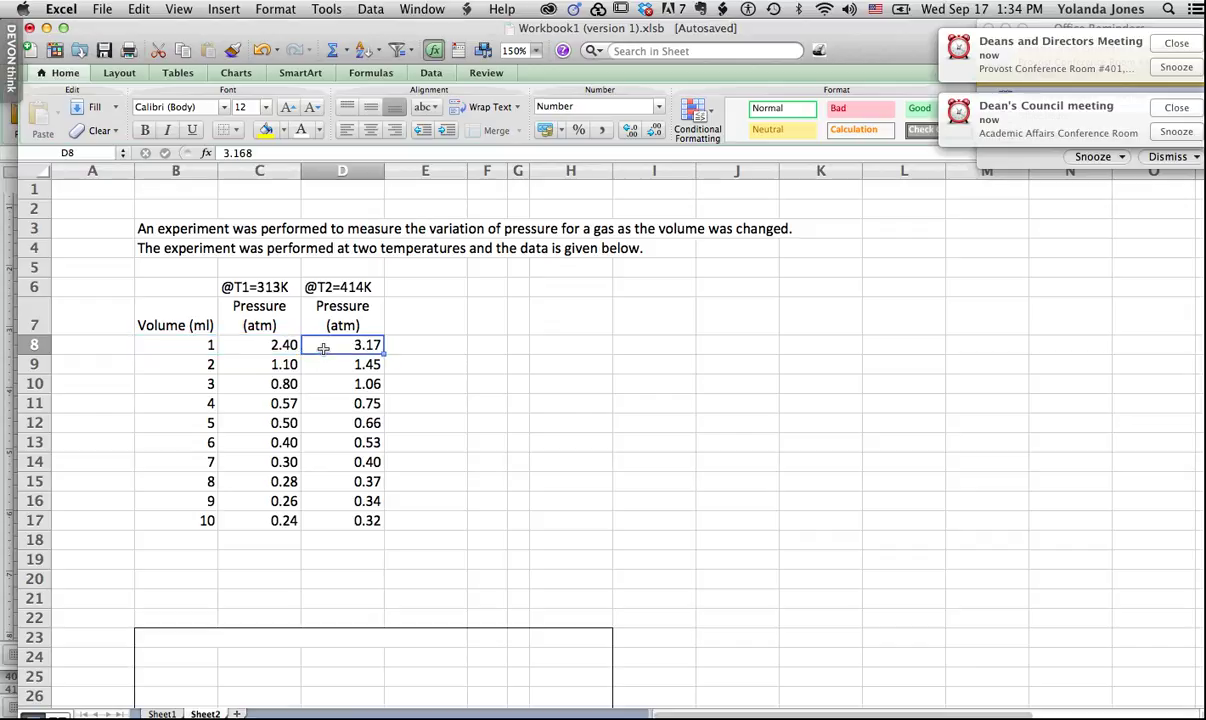
pyautogui.moveTo(268, 345); pyautogui.dragTo(272, 492)
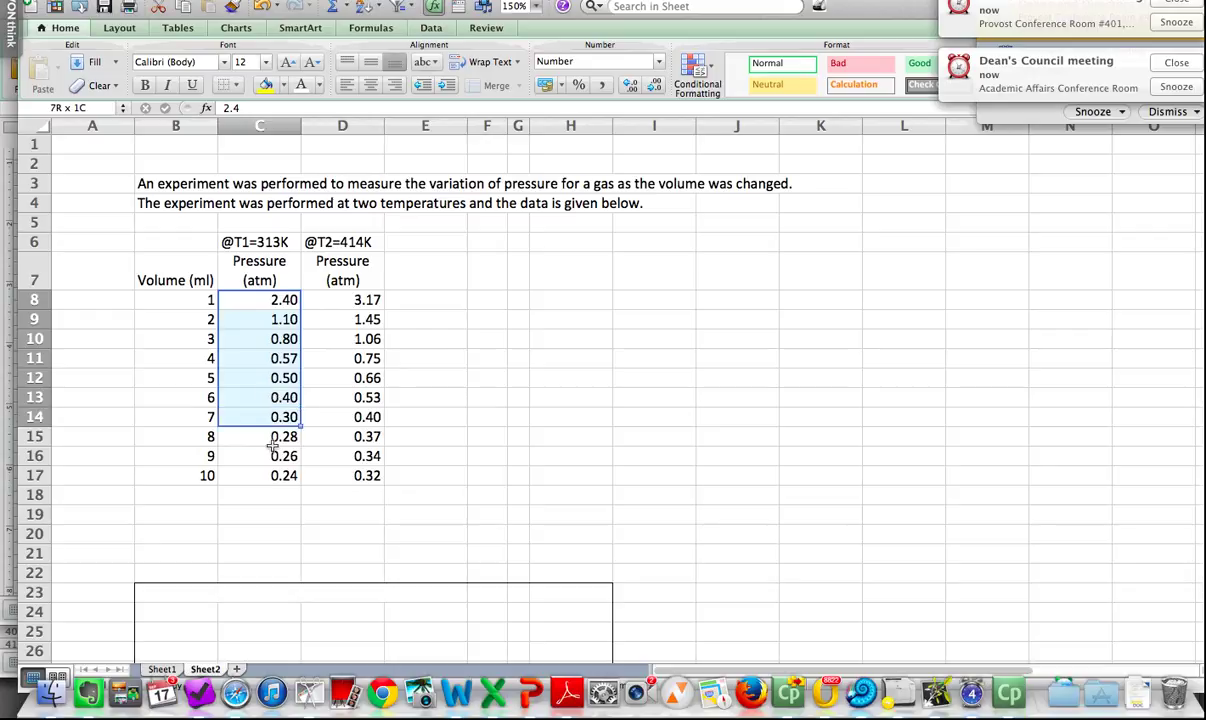
pyautogui.moveTo(272, 447); pyautogui.dragTo(246, 471)
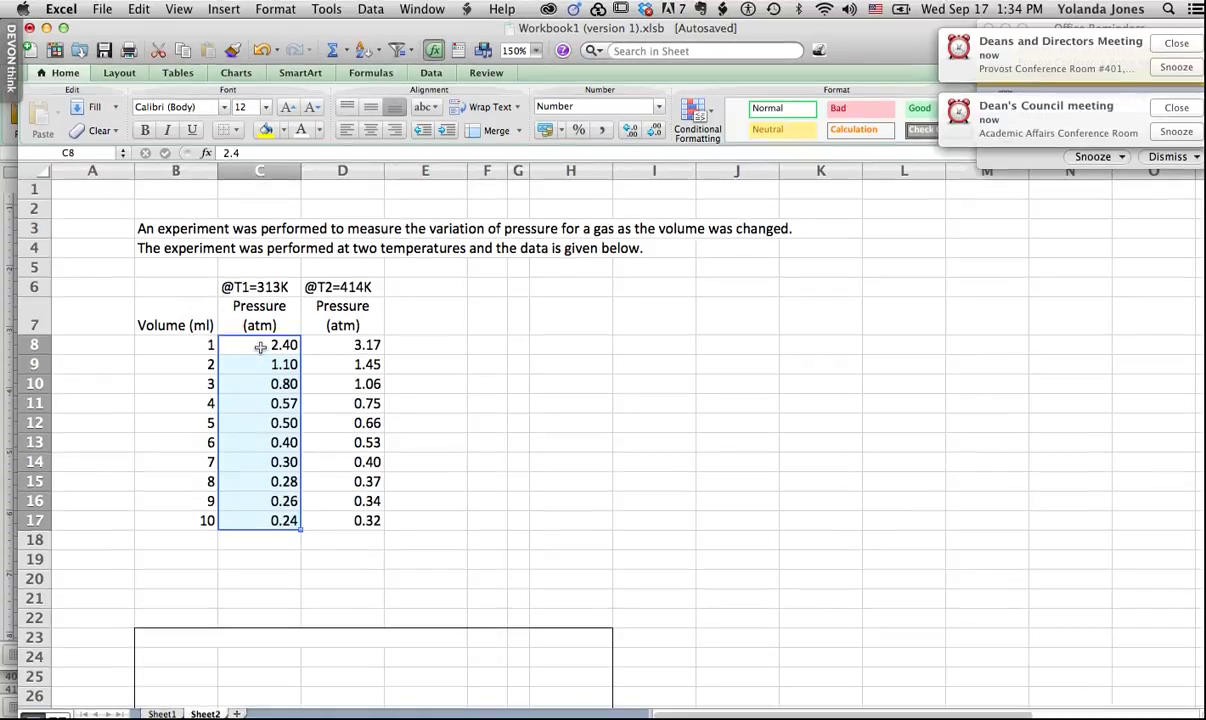
pyautogui.moveTo(188, 345); pyautogui.dragTo(178, 516)
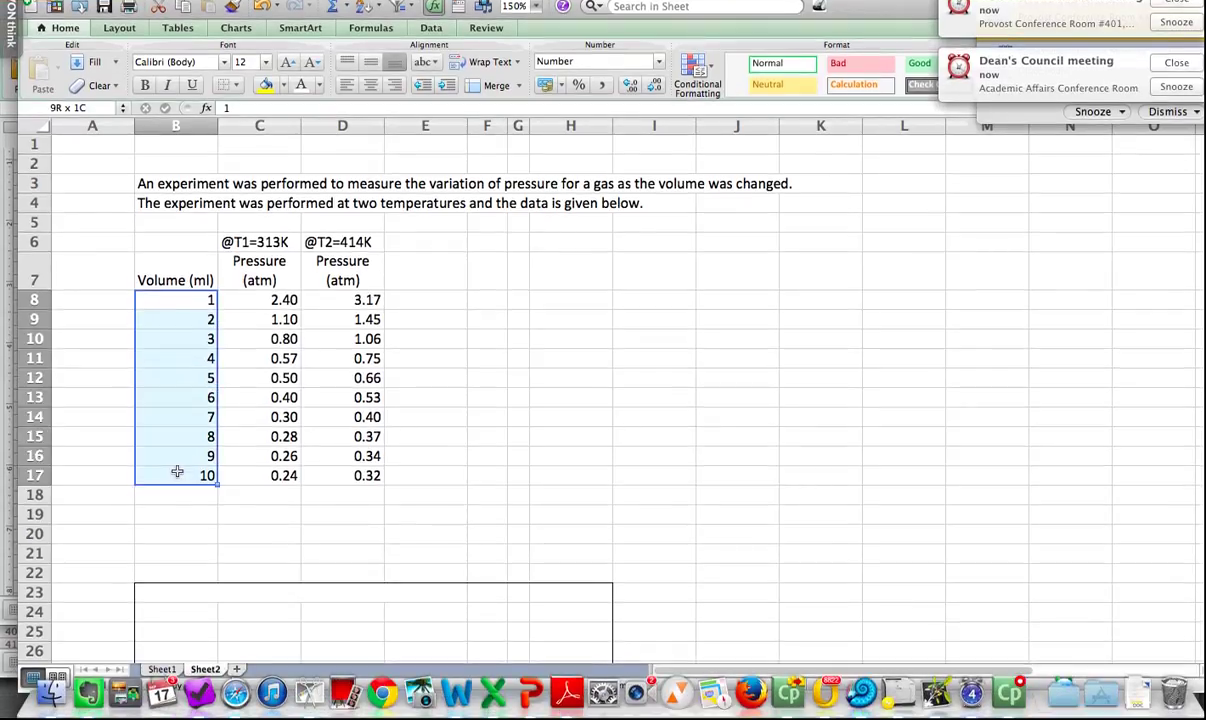
pyautogui.moveTo(178, 458); pyautogui.dragTo(175, 472)
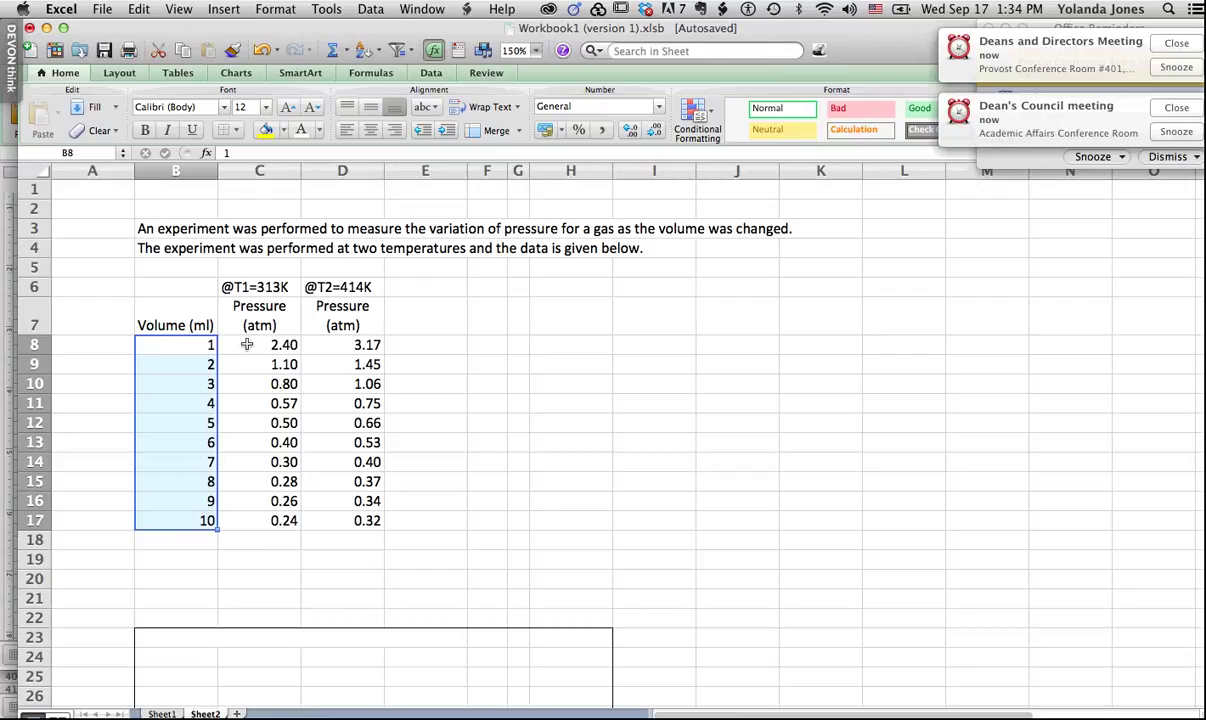
pyautogui.click(247, 300)
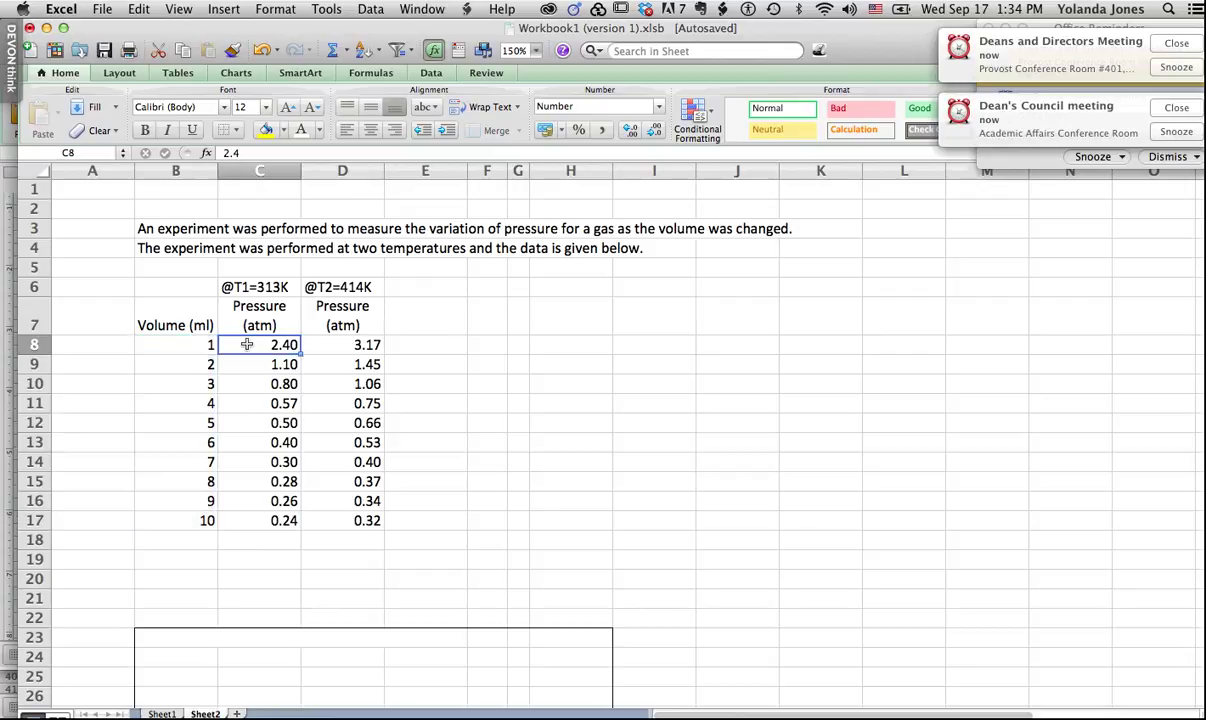
pyautogui.moveTo(247, 344); pyautogui.dragTo(262, 477)
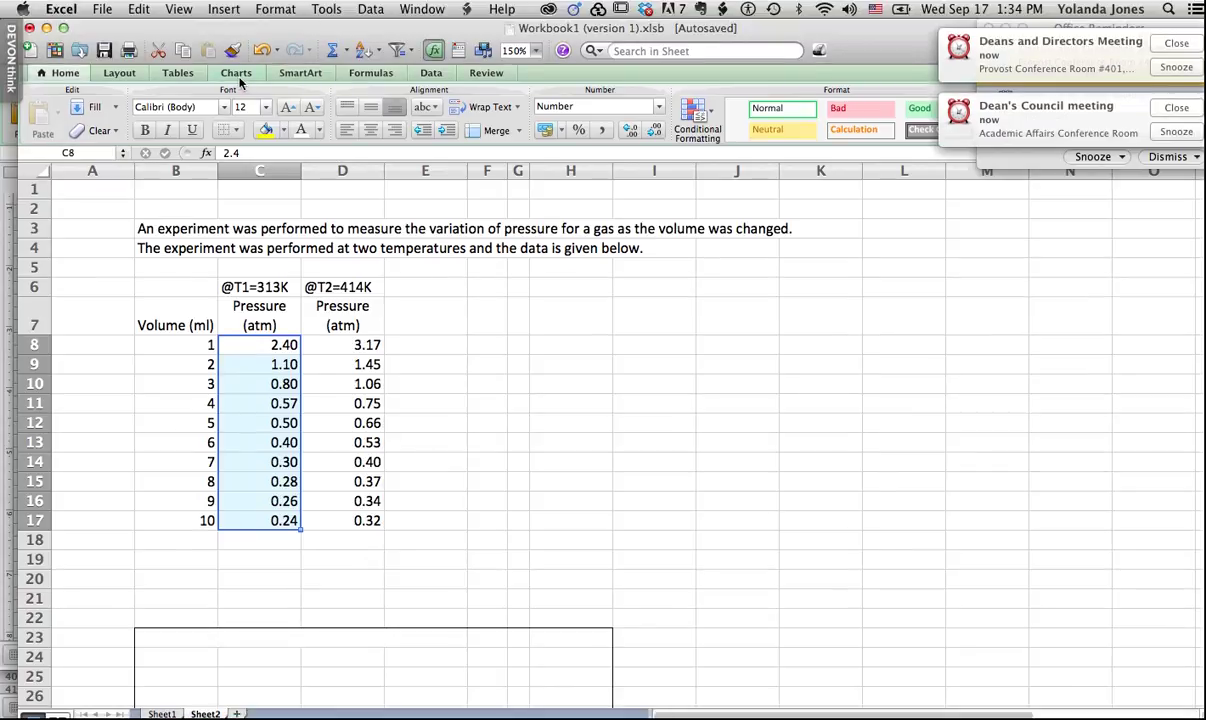
# - Look through the Charts insert list and Scatter options without inserting a chart
pyautogui.click(237, 74)
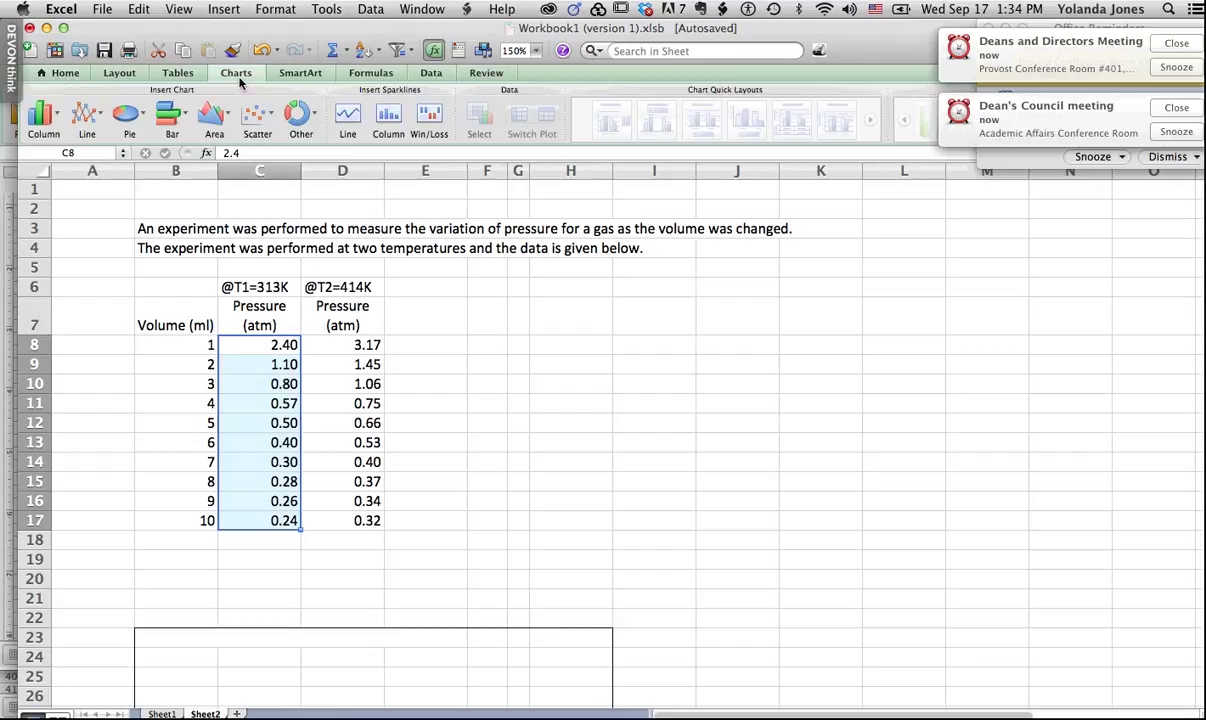
pyautogui.click(224, 9)
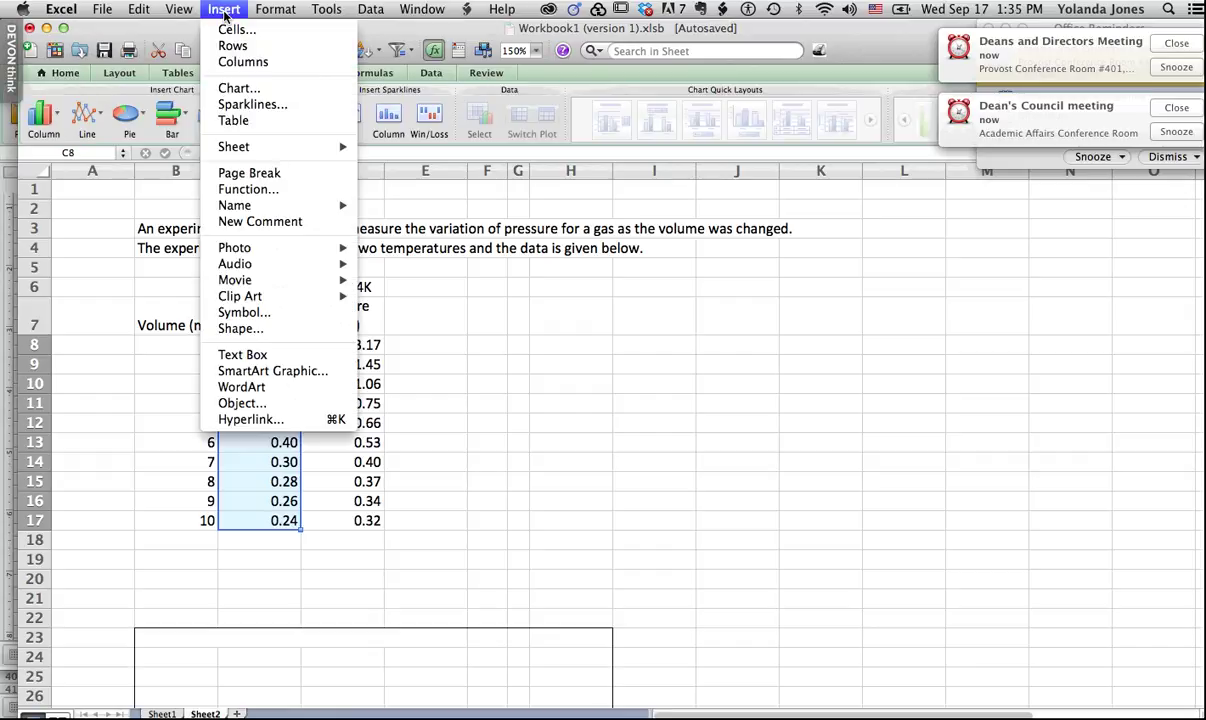
pyautogui.click(240, 88)
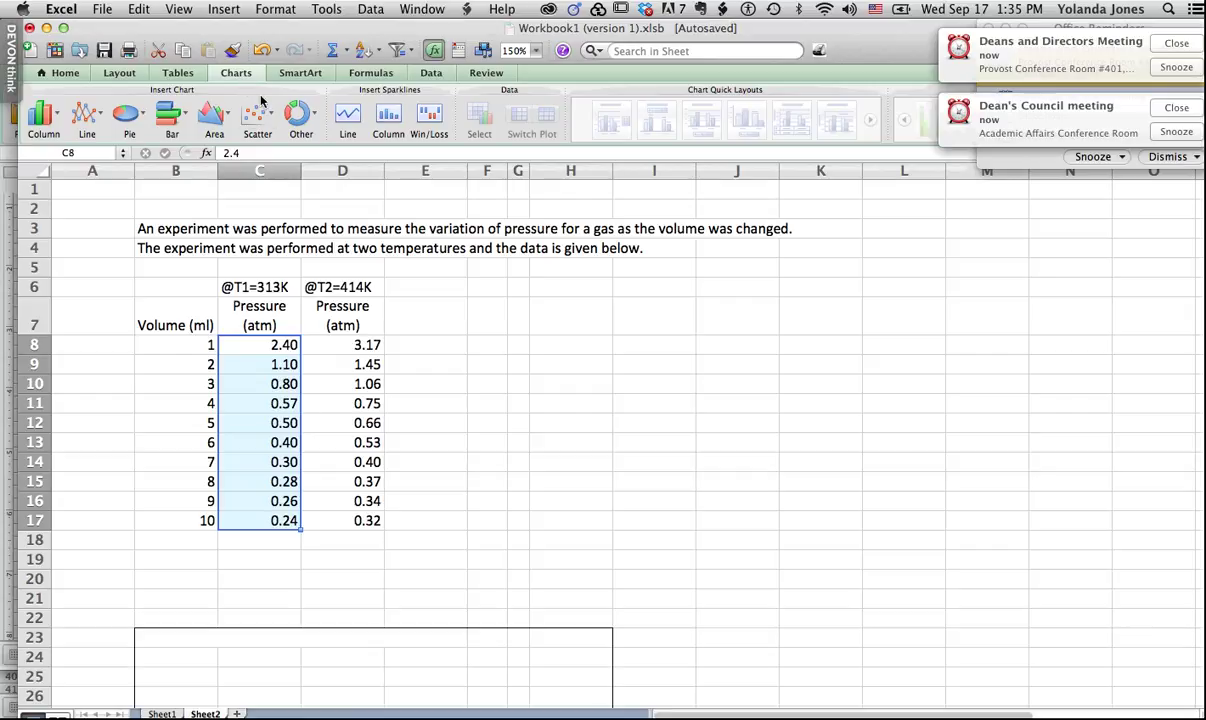
pyautogui.click(269, 118)
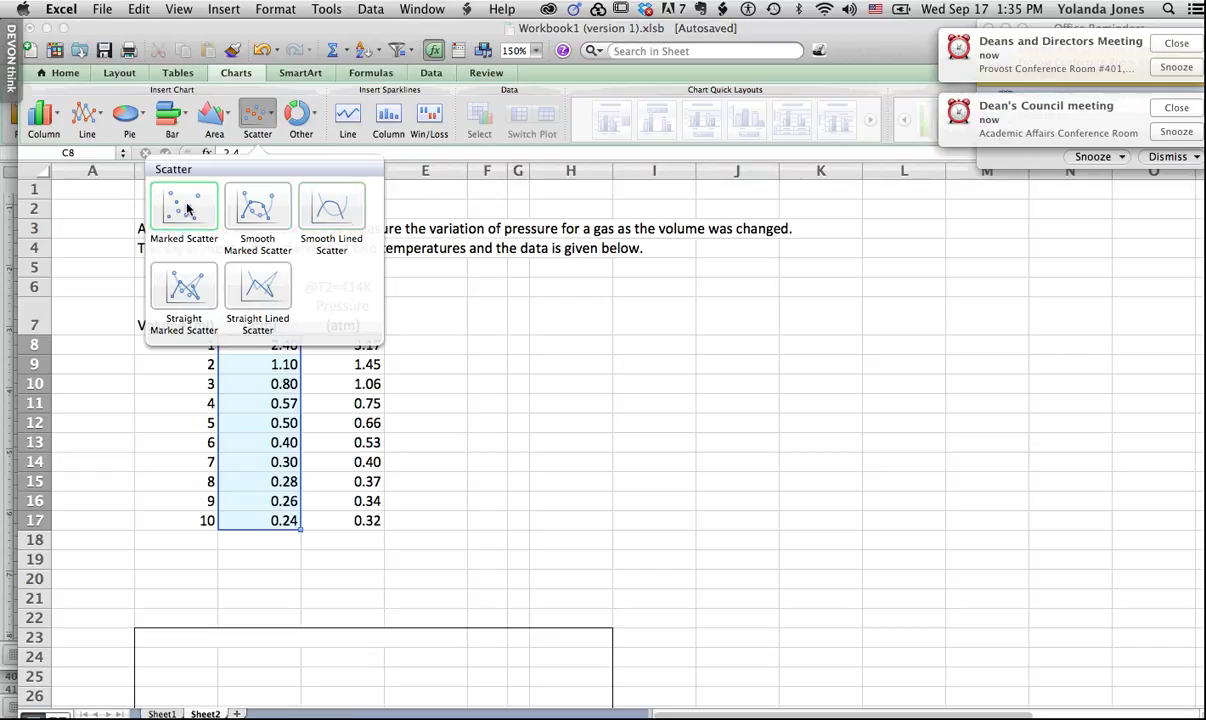
pyautogui.press('Escape')
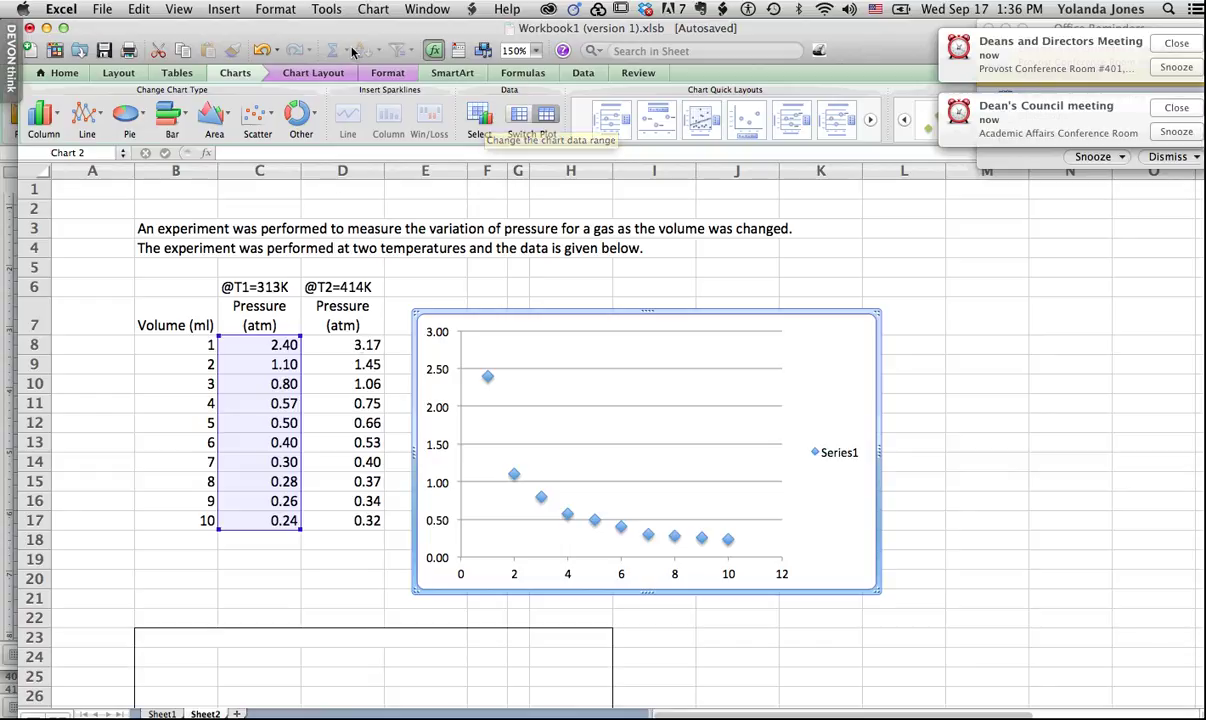
# - In Source Data, set the series X values to the volumes in B8:B17
pyautogui.click(370, 12)
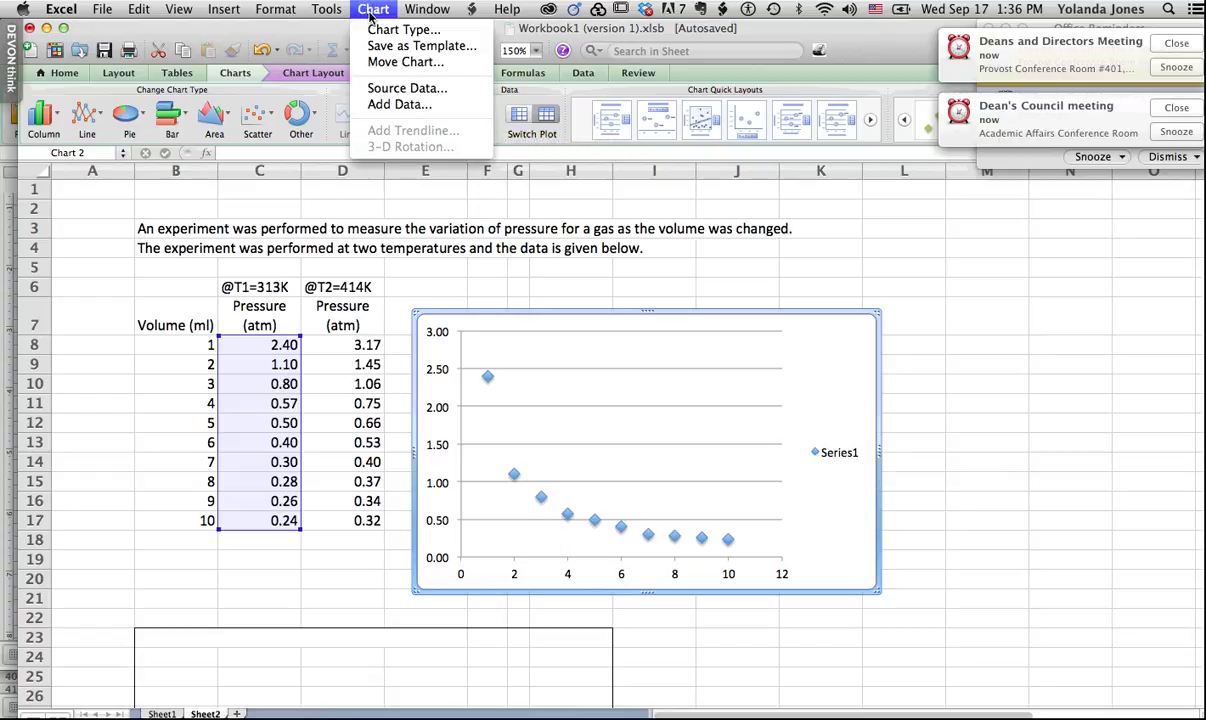
pyautogui.click(397, 92)
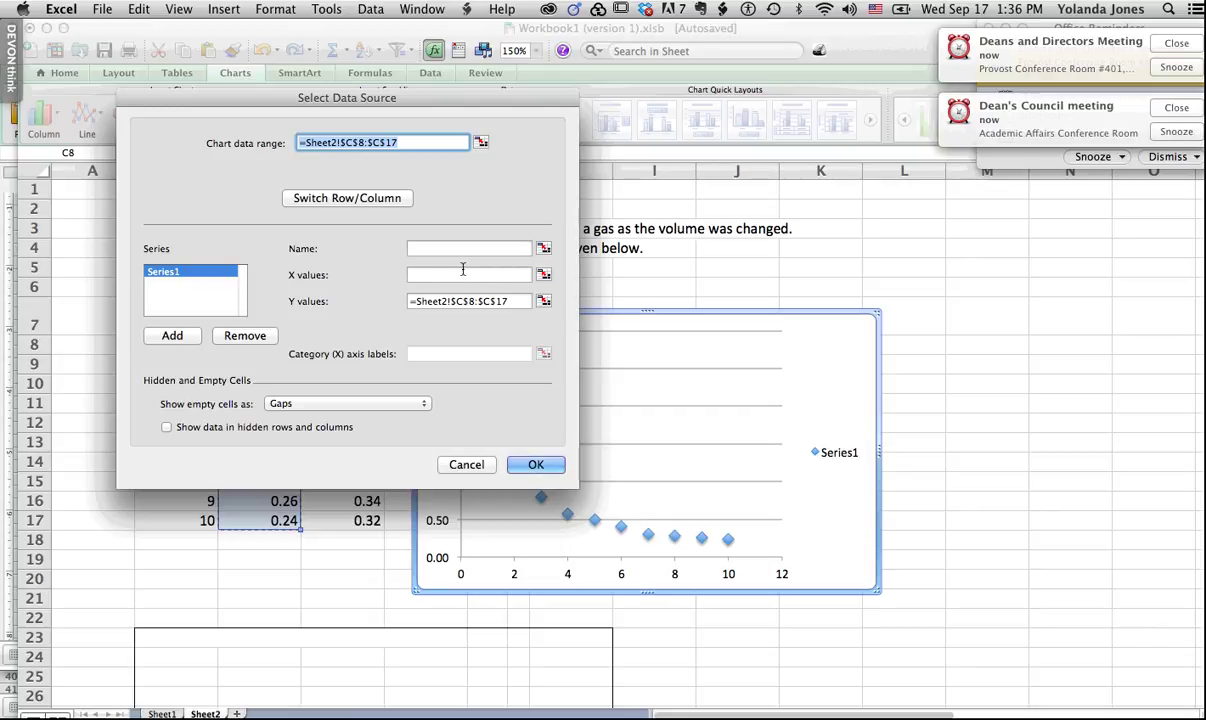
pyautogui.click(544, 276)
pyautogui.moveTo(196, 346); pyautogui.dragTo(189, 415)
pyautogui.moveTo(189, 371); pyautogui.dragTo(189, 466)
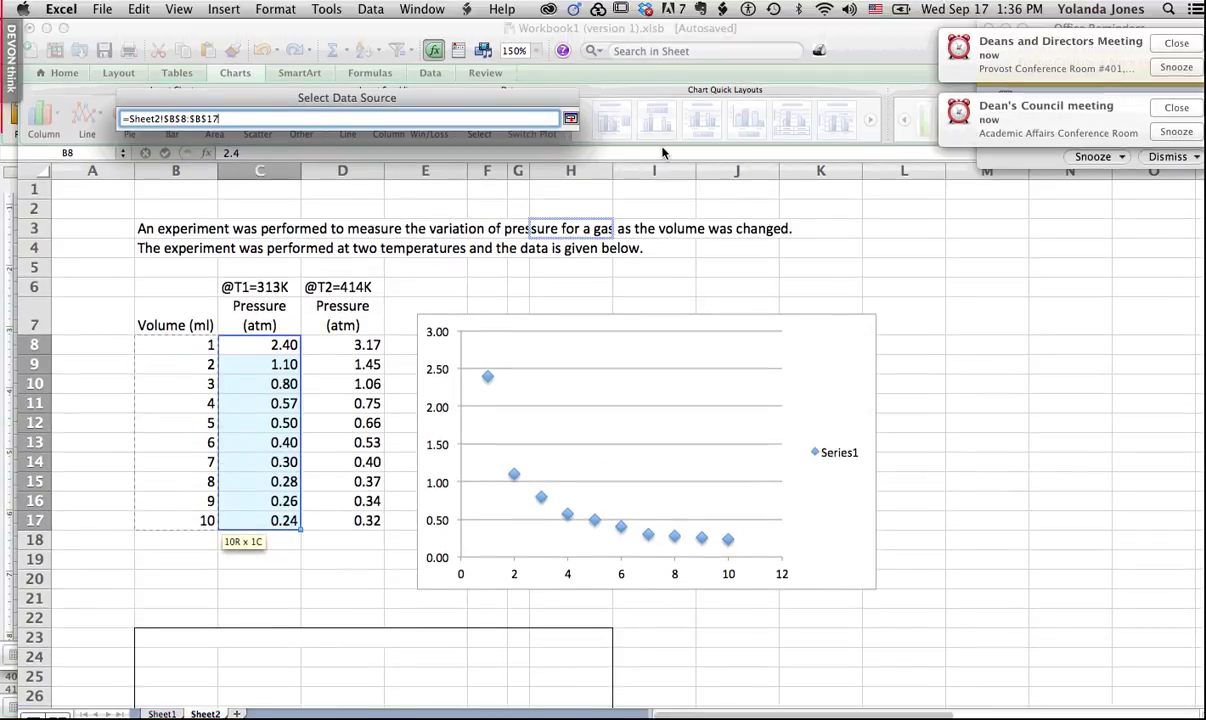
pyautogui.click(571, 120)
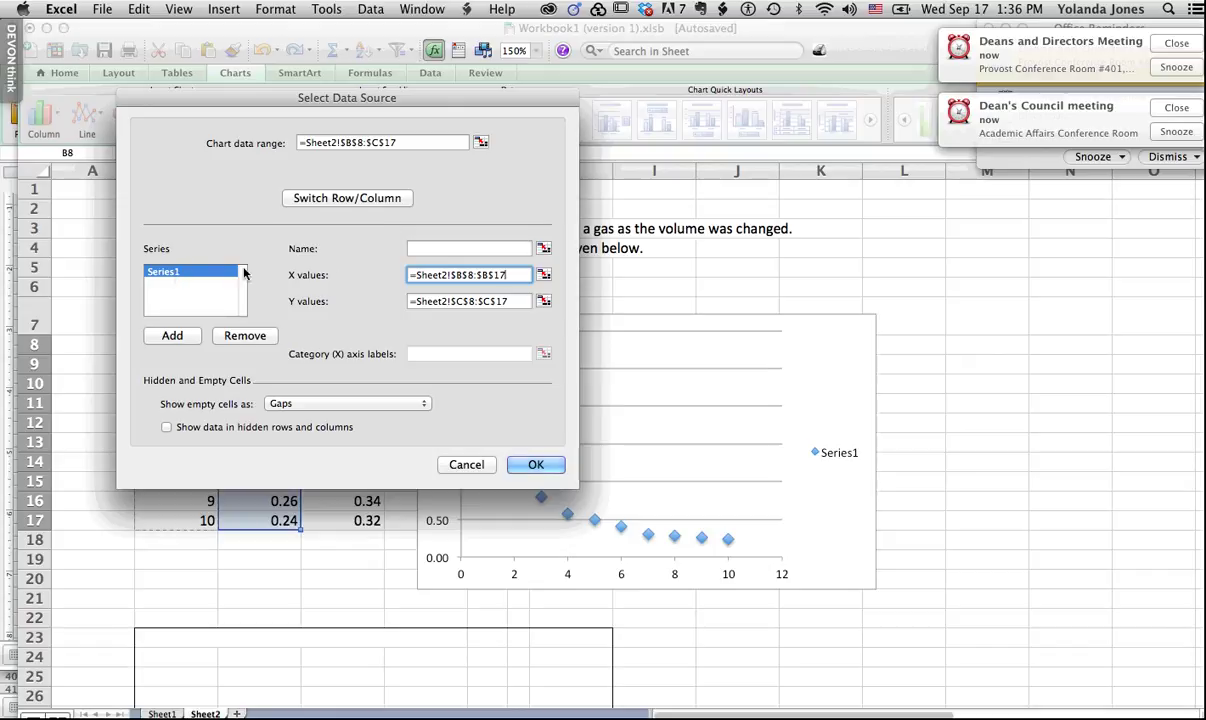
# - Name the series T=313 K and apply the data source changes
pyautogui.click(437, 249)
pyautogui.write('T')
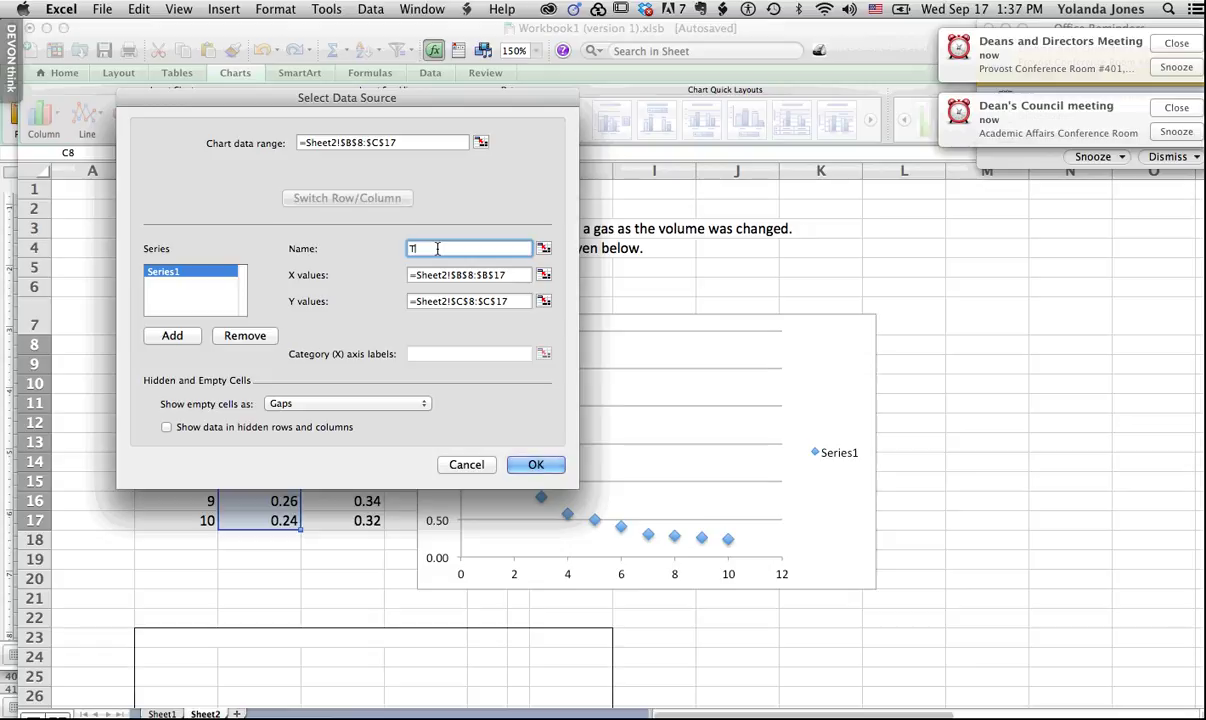
pyautogui.write('emperature')
pyautogui.press('BackSpace')
pyautogui.press('BackSpace')
pyautogui.press('BackSpace')
pyautogui.press('BackSpace')
pyautogui.press('BackSpace')
pyautogui.press('BackSpace')
pyautogui.press('BackSpace')
pyautogui.press('BackSpace')
pyautogui.press('BackSpace')
pyautogui.press('BackSpace')
pyautogui.press('BackSpace')
pyautogui.press('BackSpace')
pyautogui.moveTo(340, 98); pyautogui.dragTo(707, 86)
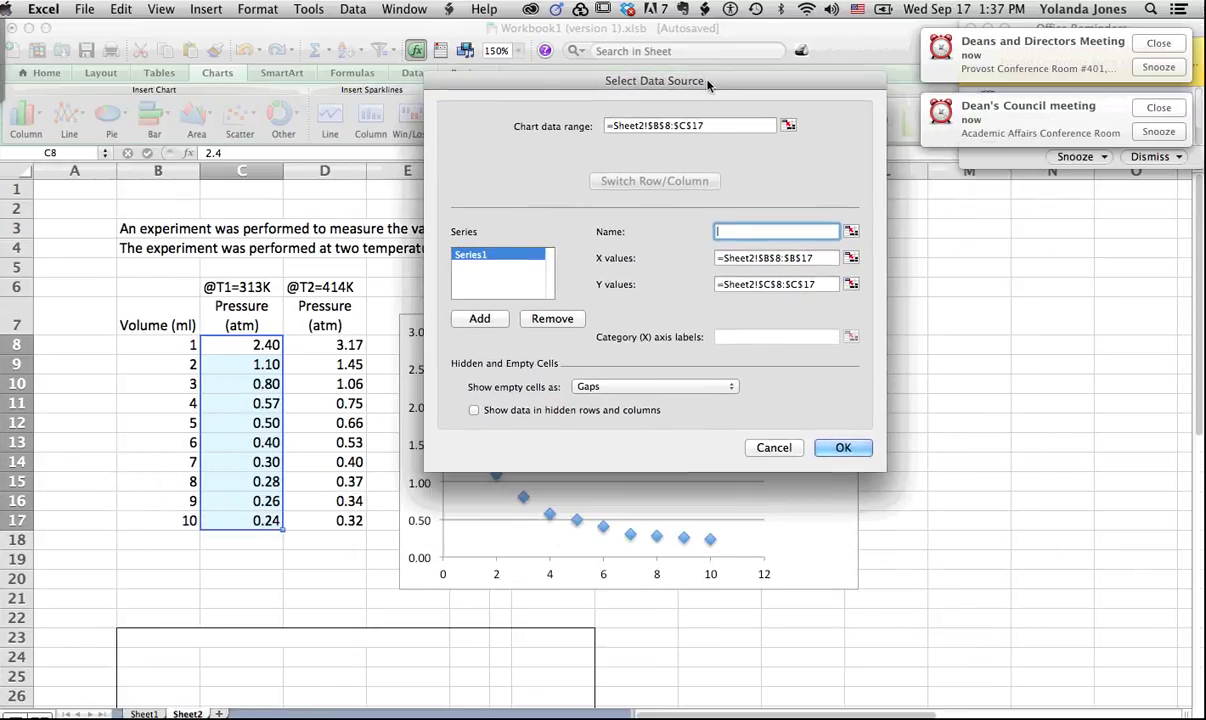
pyautogui.write('T=313 K')
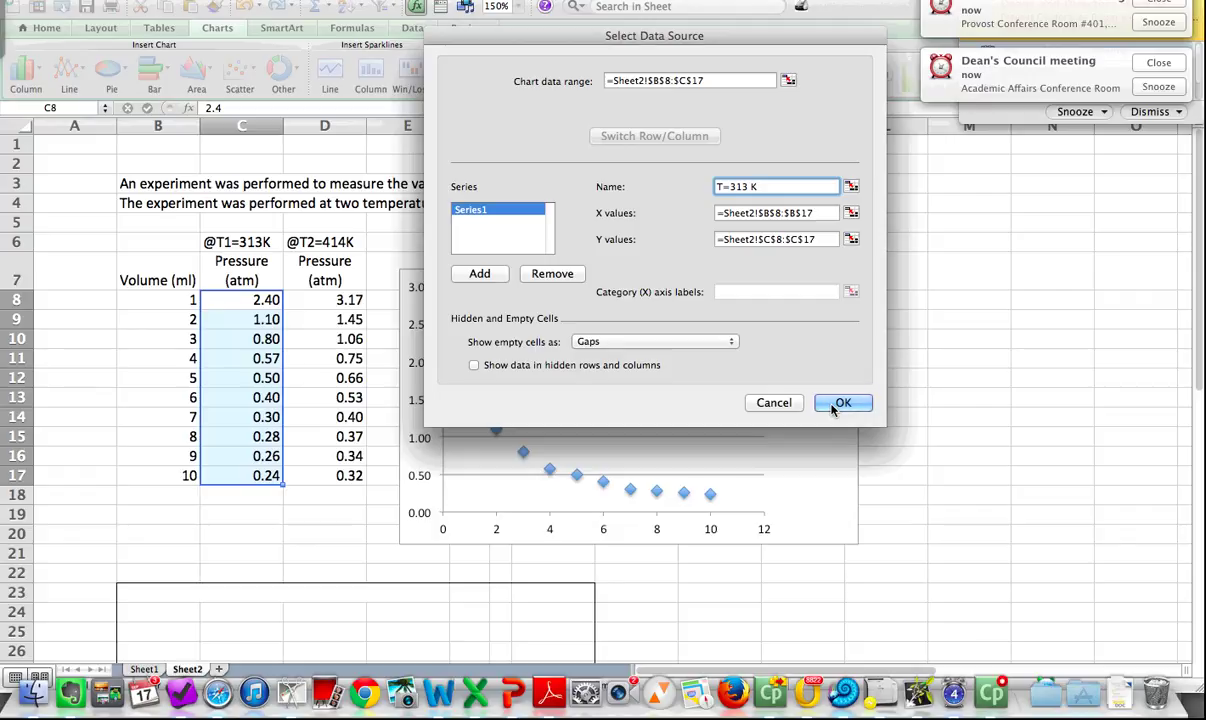
pyautogui.click(832, 403)
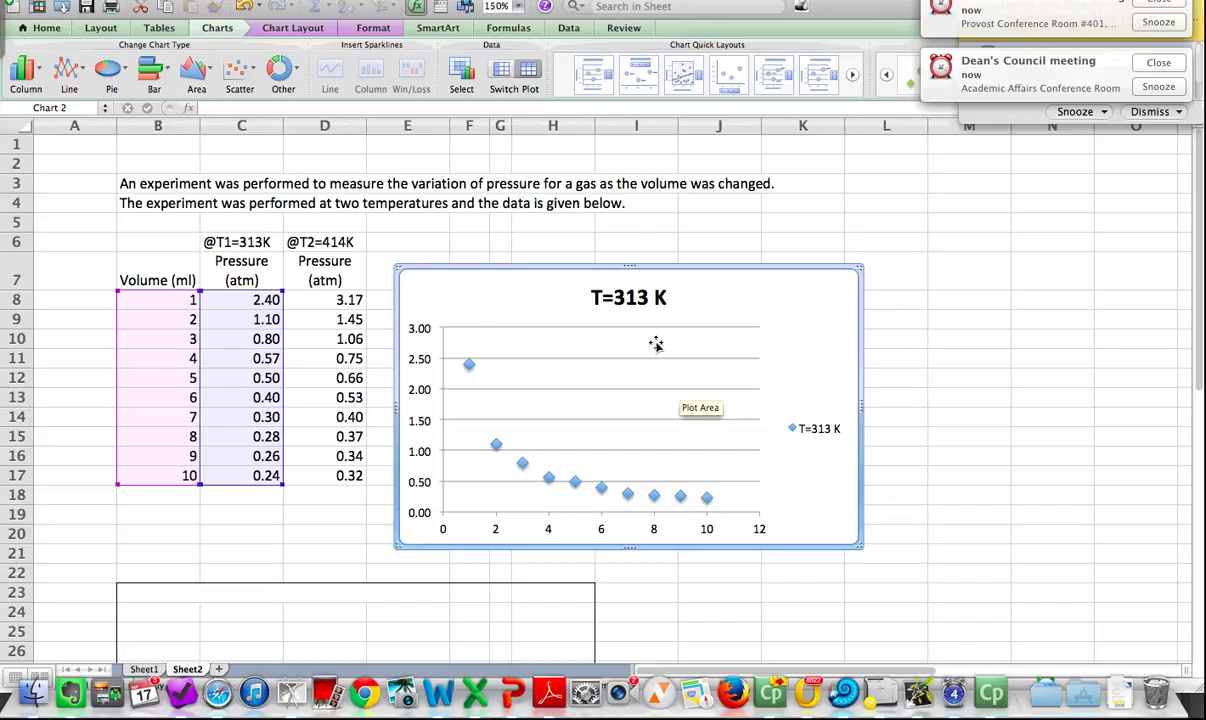
# - Retype the chart title as 'Pressure Volume Relationship', replacing the old T=313 K text
pyautogui.click(590, 297)
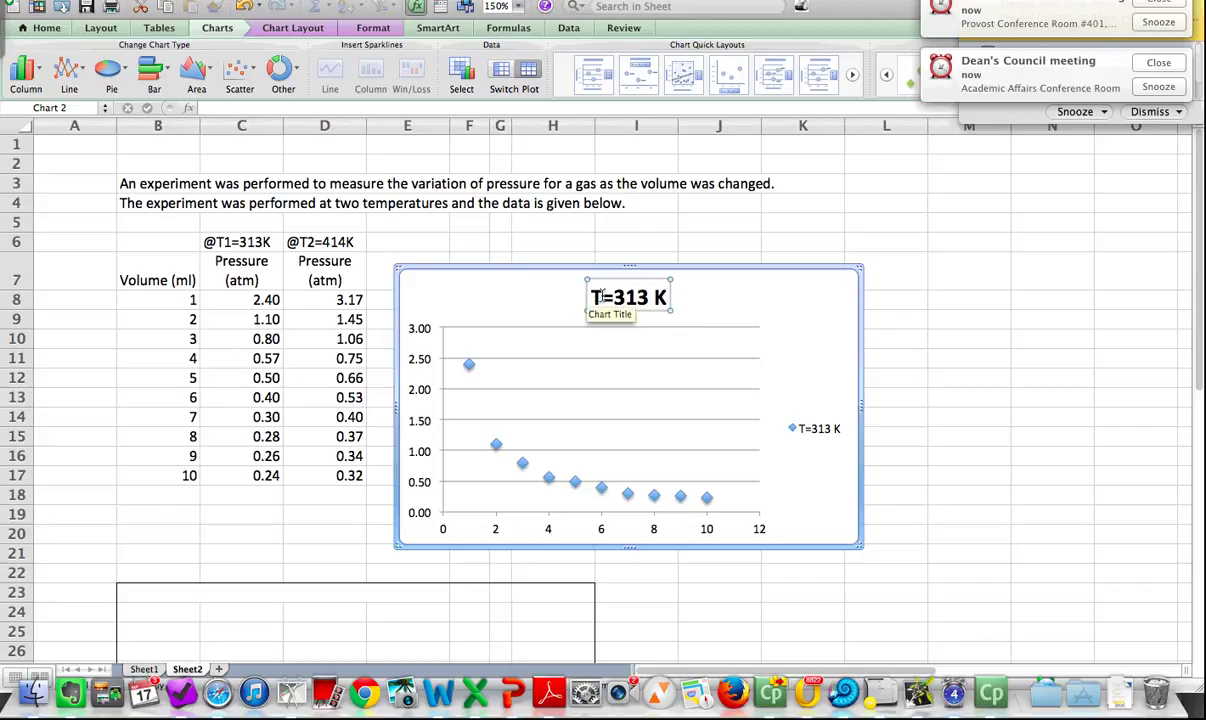
pyautogui.moveTo(592, 298); pyautogui.dragTo(668, 310)
pyautogui.click(666, 311)
pyautogui.moveTo(594, 297); pyautogui.dragTo(668, 288)
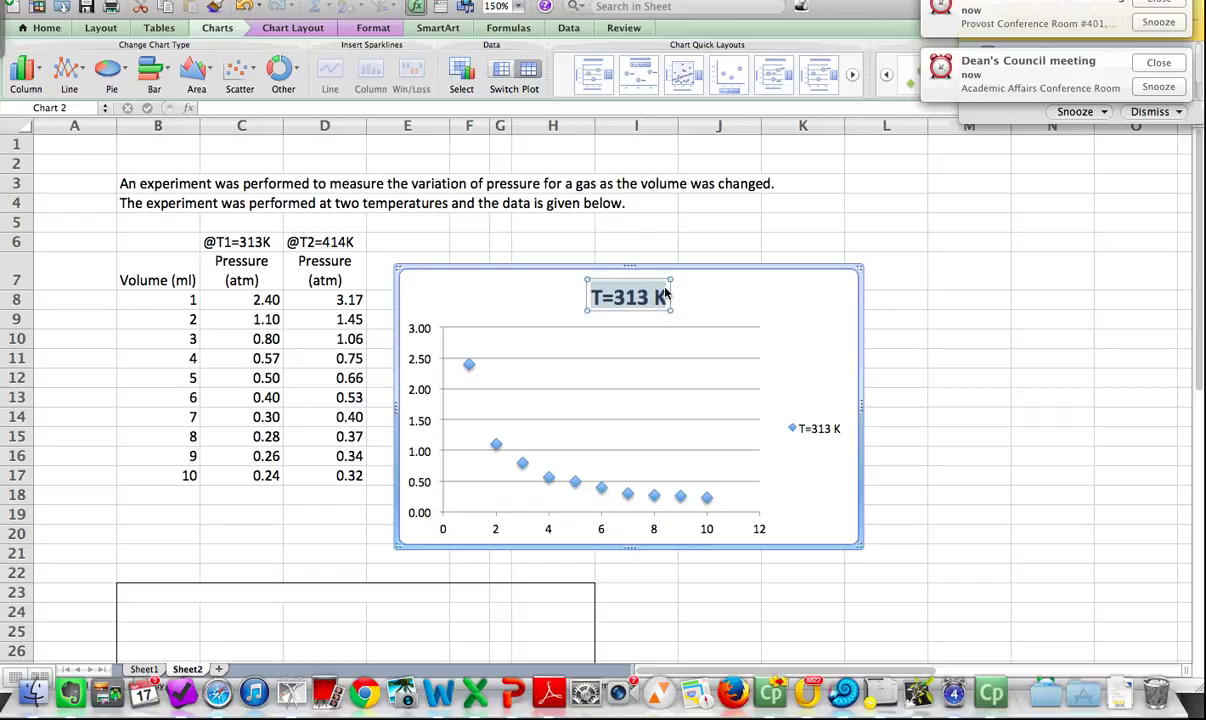
pyautogui.write('Pre')
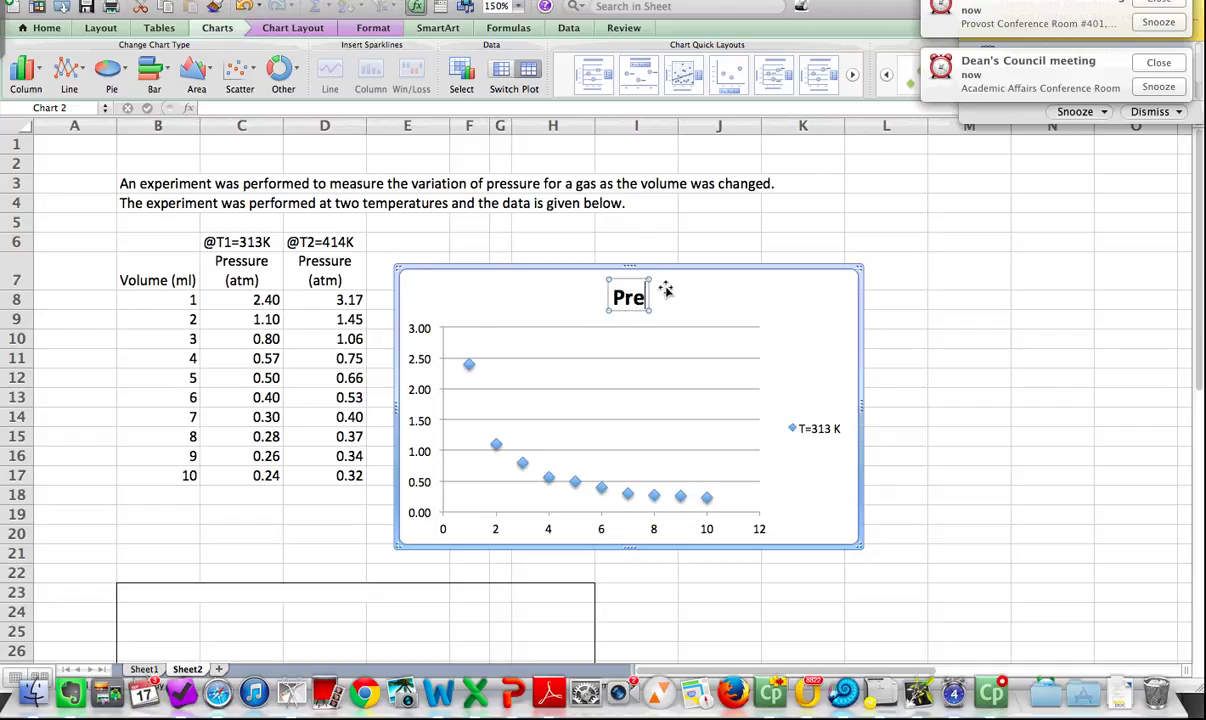
pyautogui.write('ssure vo')
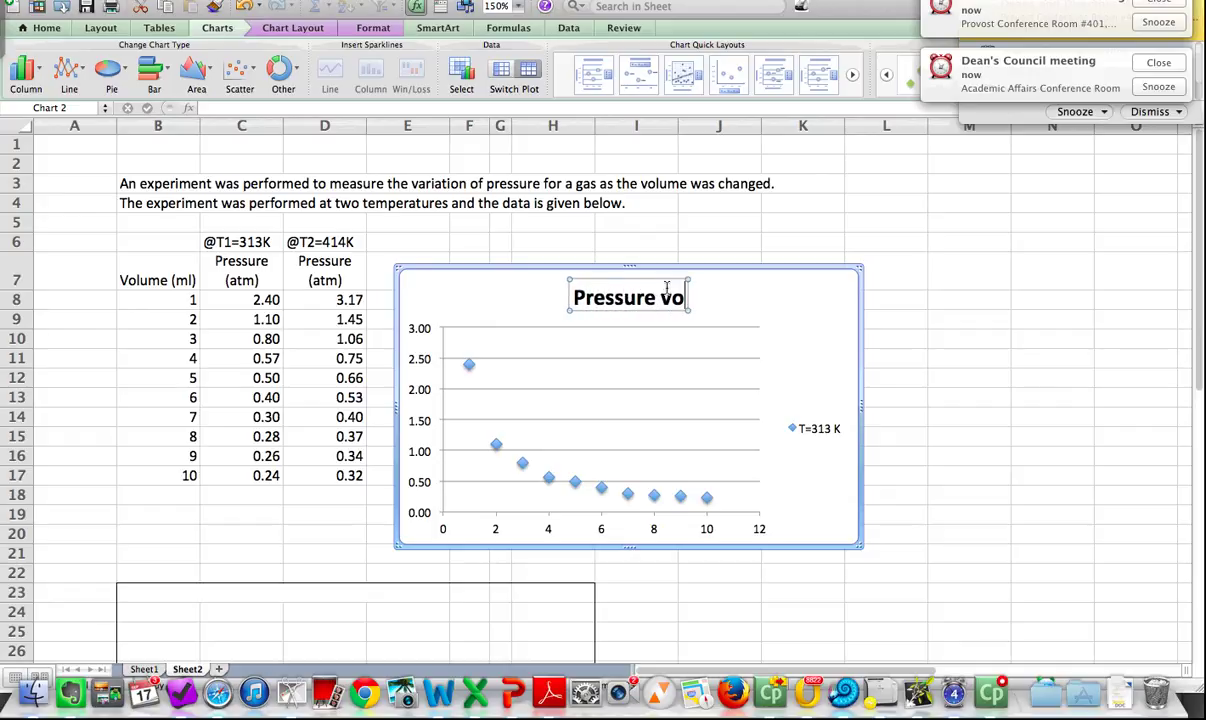
pyautogui.press('BackSpace')
pyautogui.press('BackSpace')
pyautogui.press('BackSpace')
pyautogui.write('Vou')
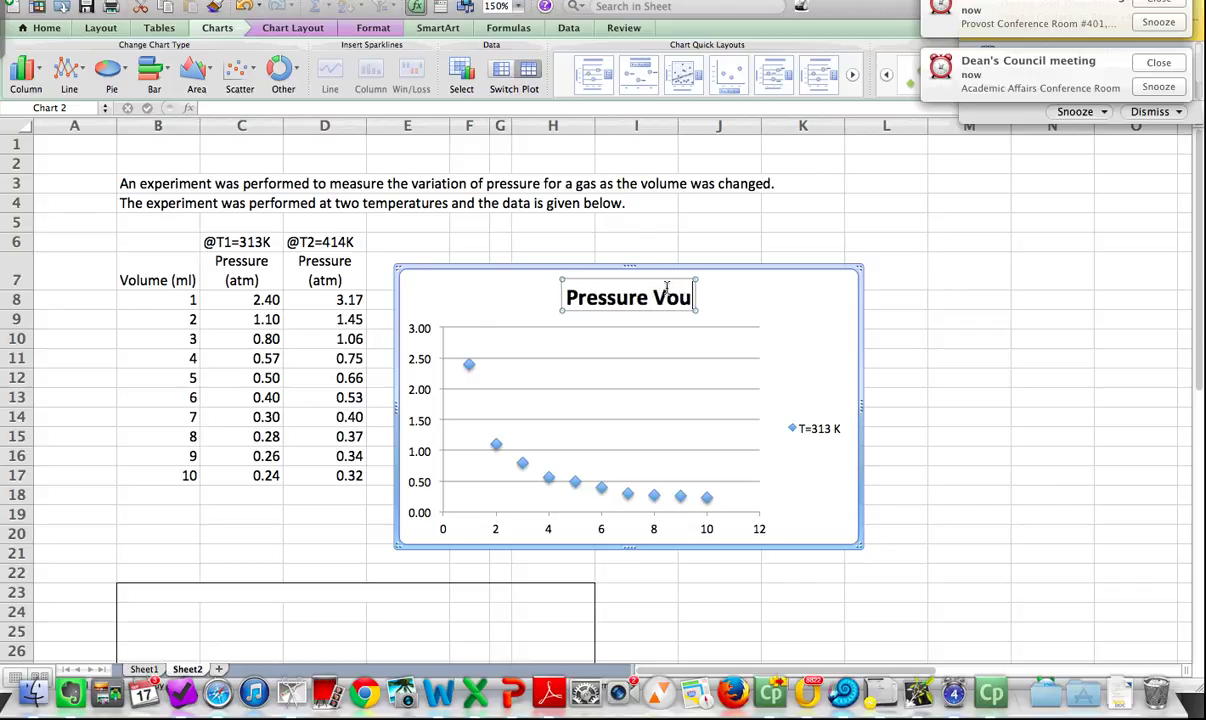
pyautogui.press('BackSpace')
pyautogui.write('lume Chart')
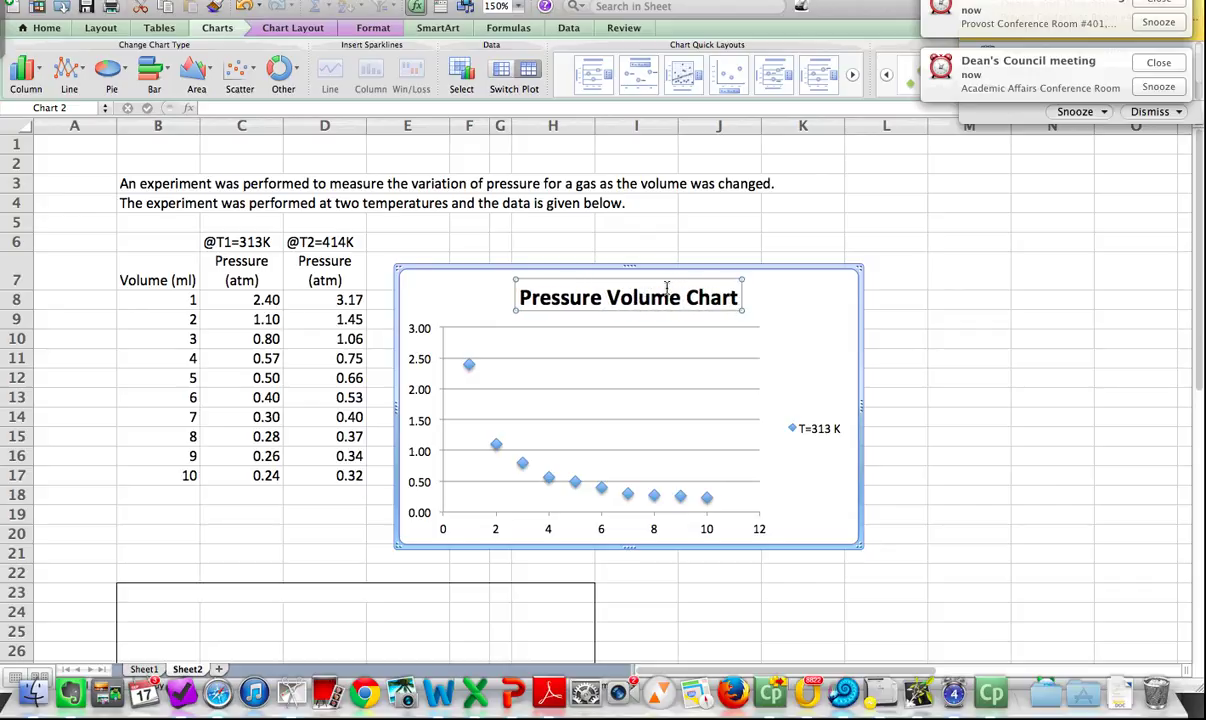
pyautogui.press('BackSpace')
pyautogui.press('BackSpace')
pyautogui.press('BackSpace')
pyautogui.press('BackSpace')
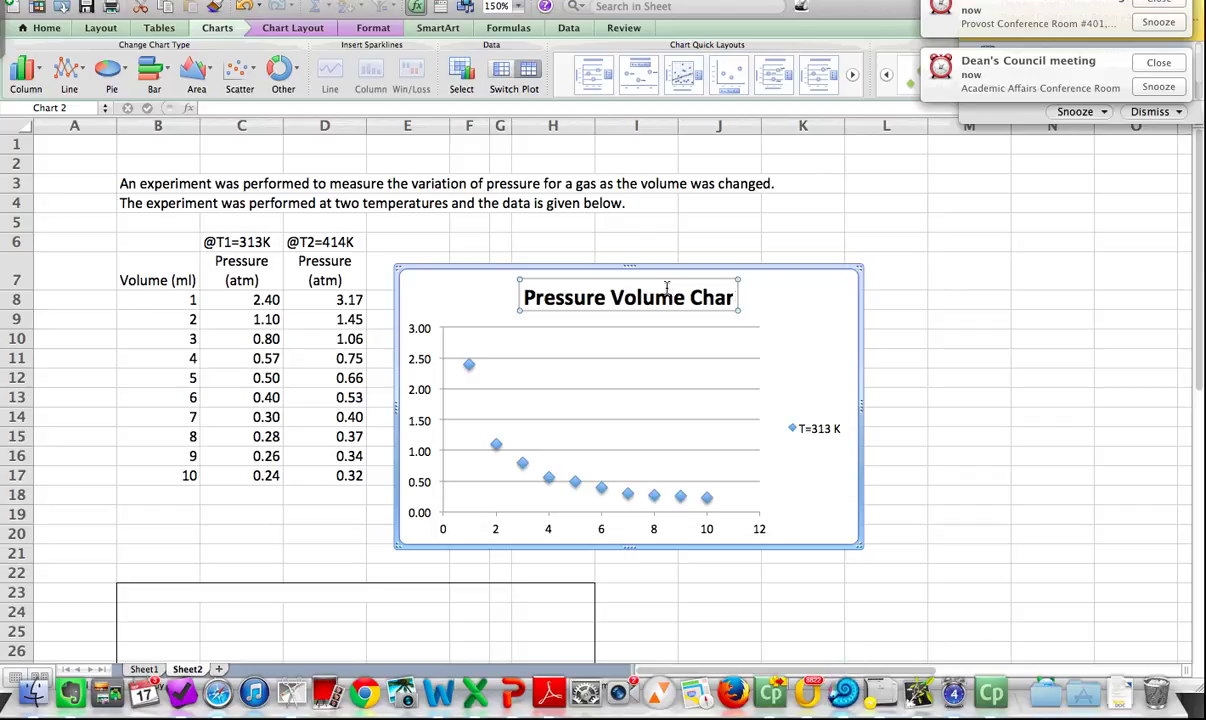
pyautogui.press('BackSpace')
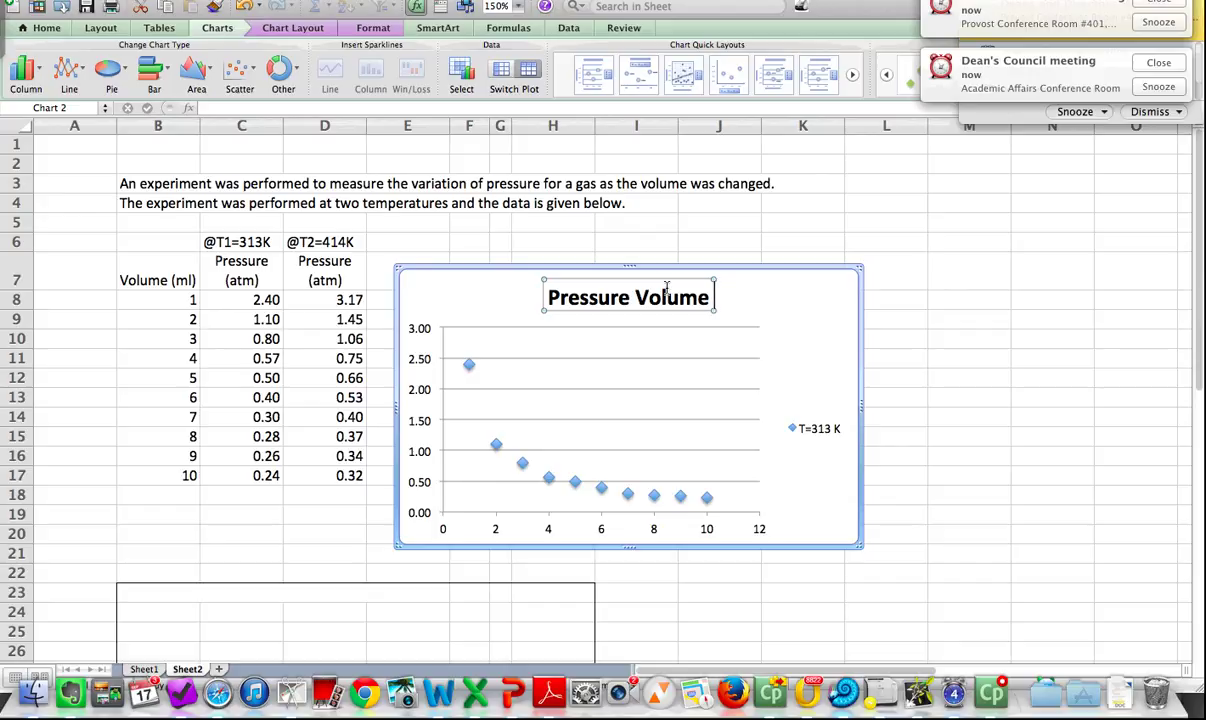
pyautogui.write('Relationships')
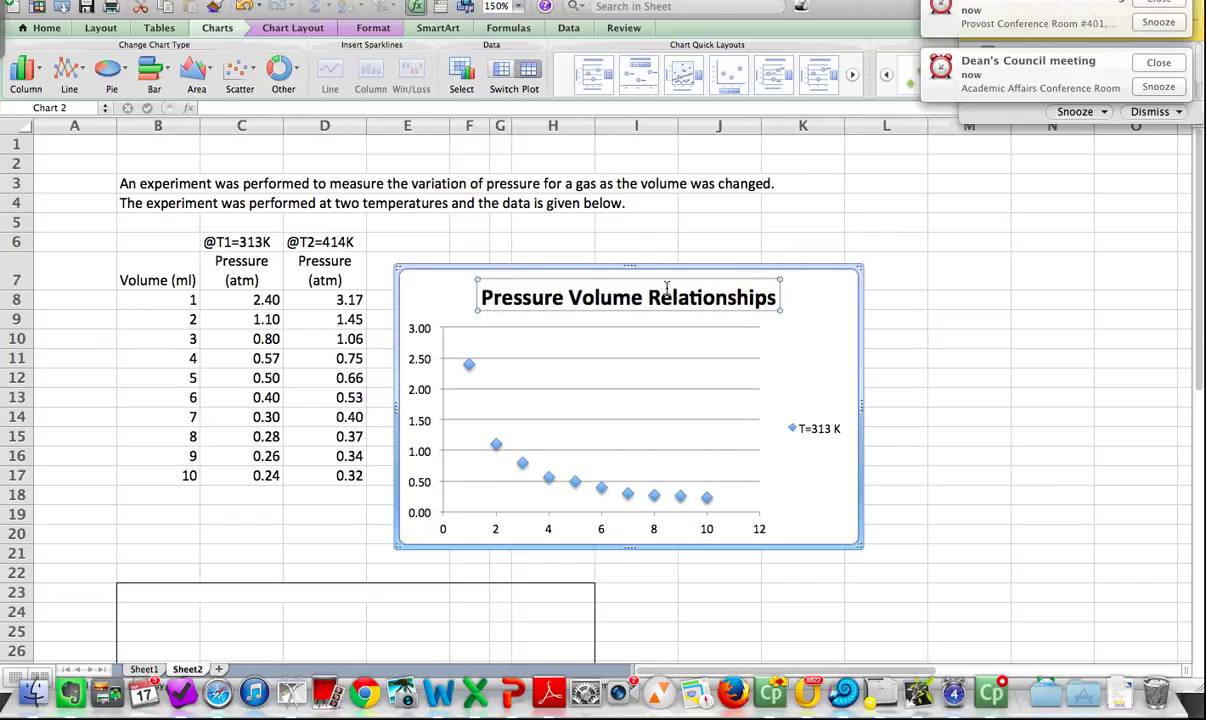
pyautogui.press('BackSpace')
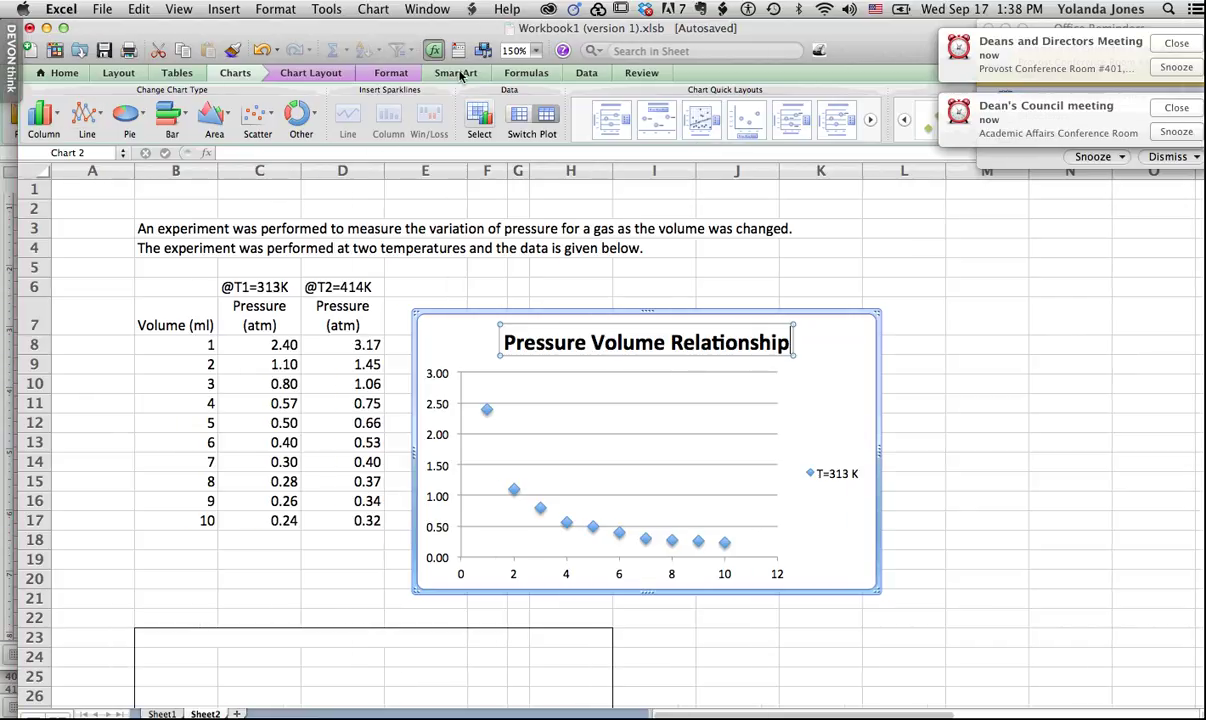
# - Add the 414 K pressures in D8:D17 to the chart through Add Data
pyautogui.click(372, 10)
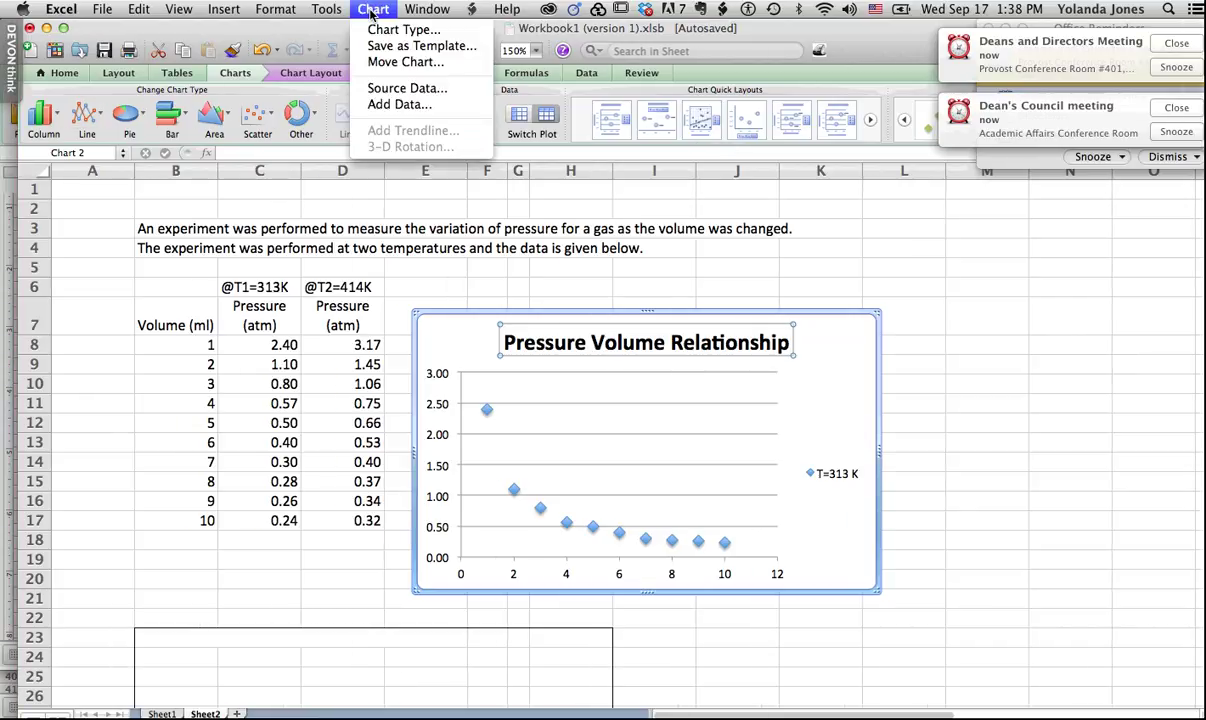
pyautogui.click(390, 106)
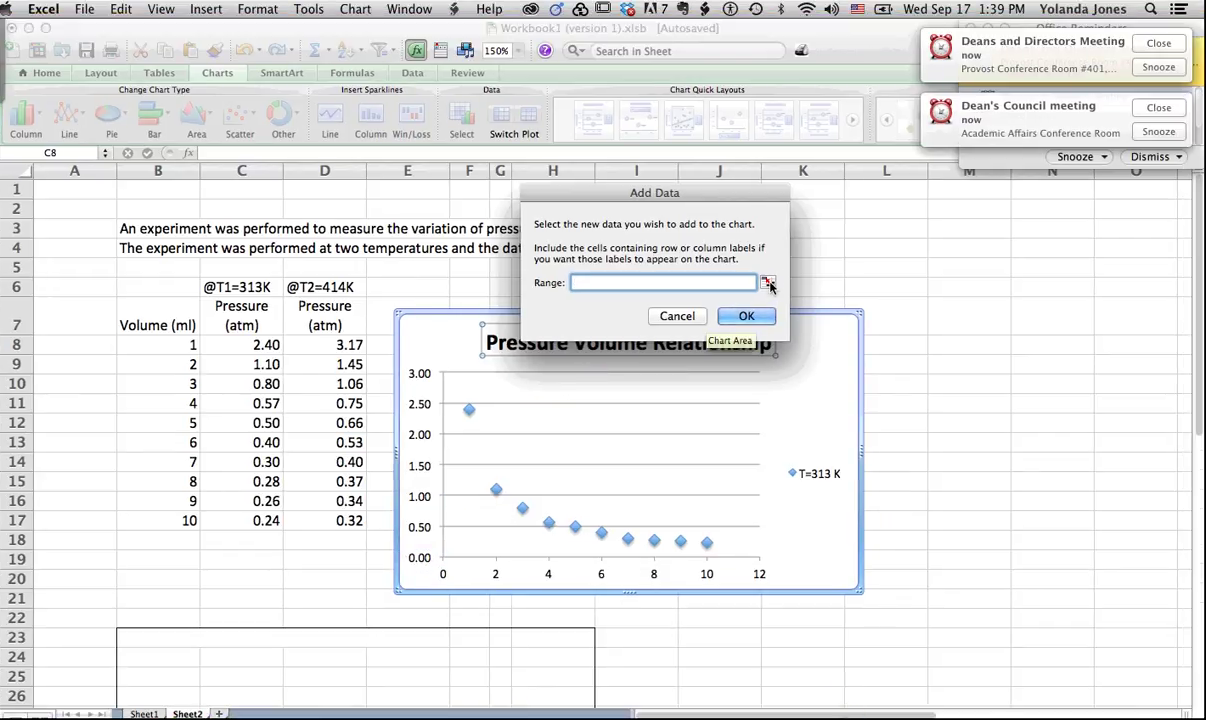
pyautogui.click(767, 284)
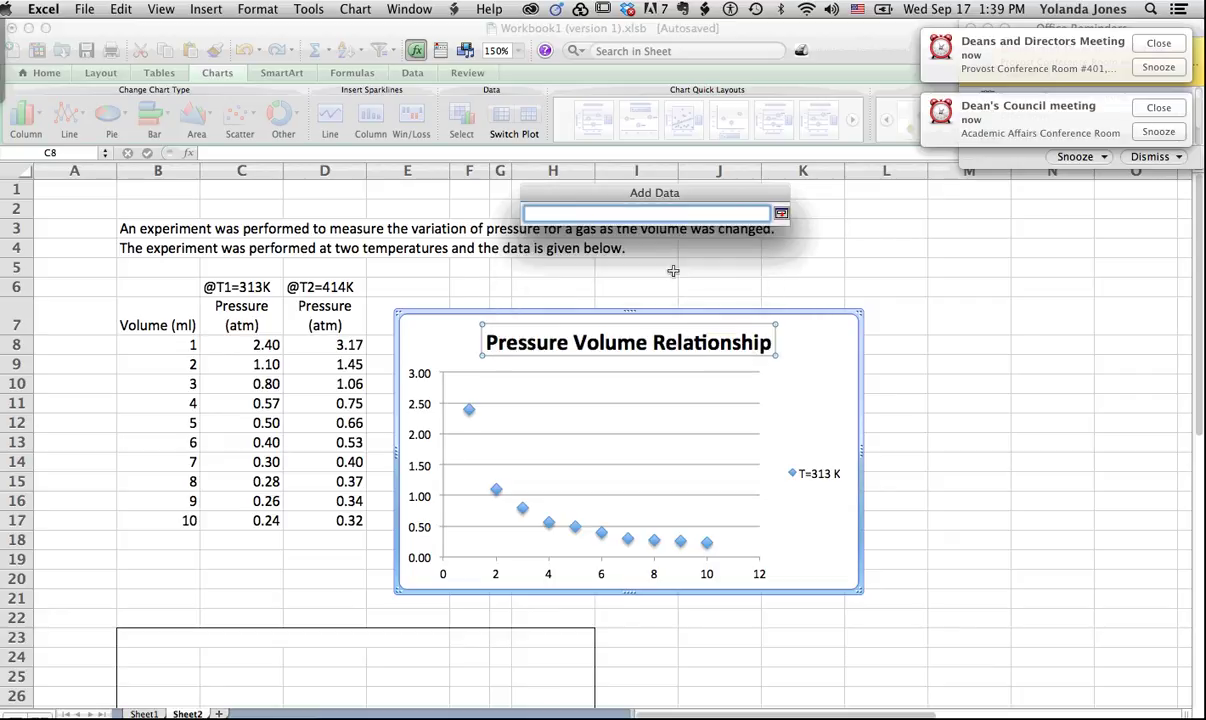
pyautogui.click(332, 345)
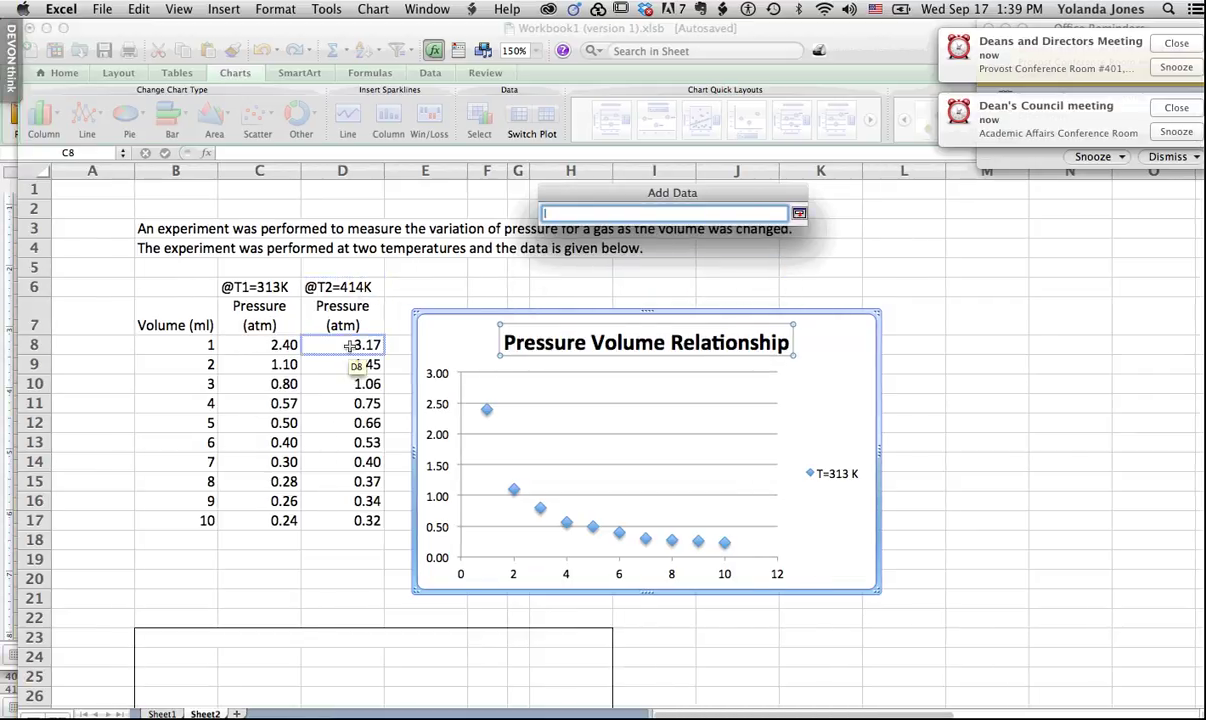
pyautogui.moveTo(348, 345); pyautogui.dragTo(337, 476)
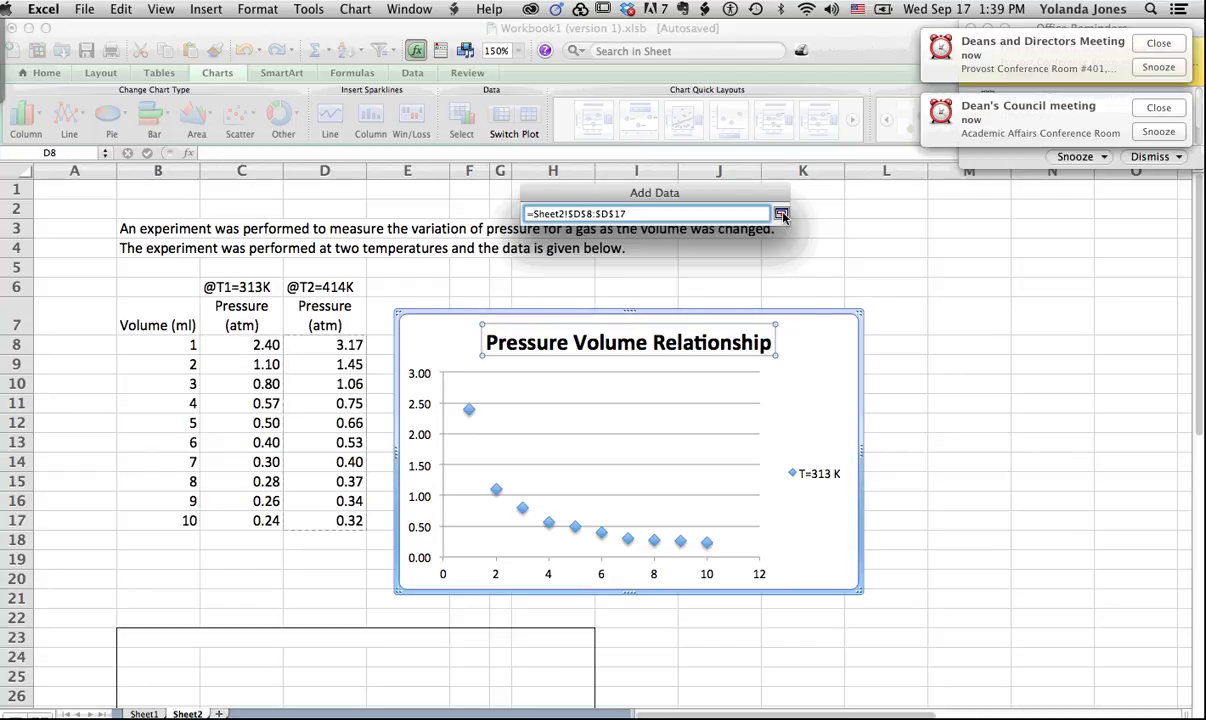
pyautogui.click(781, 215)
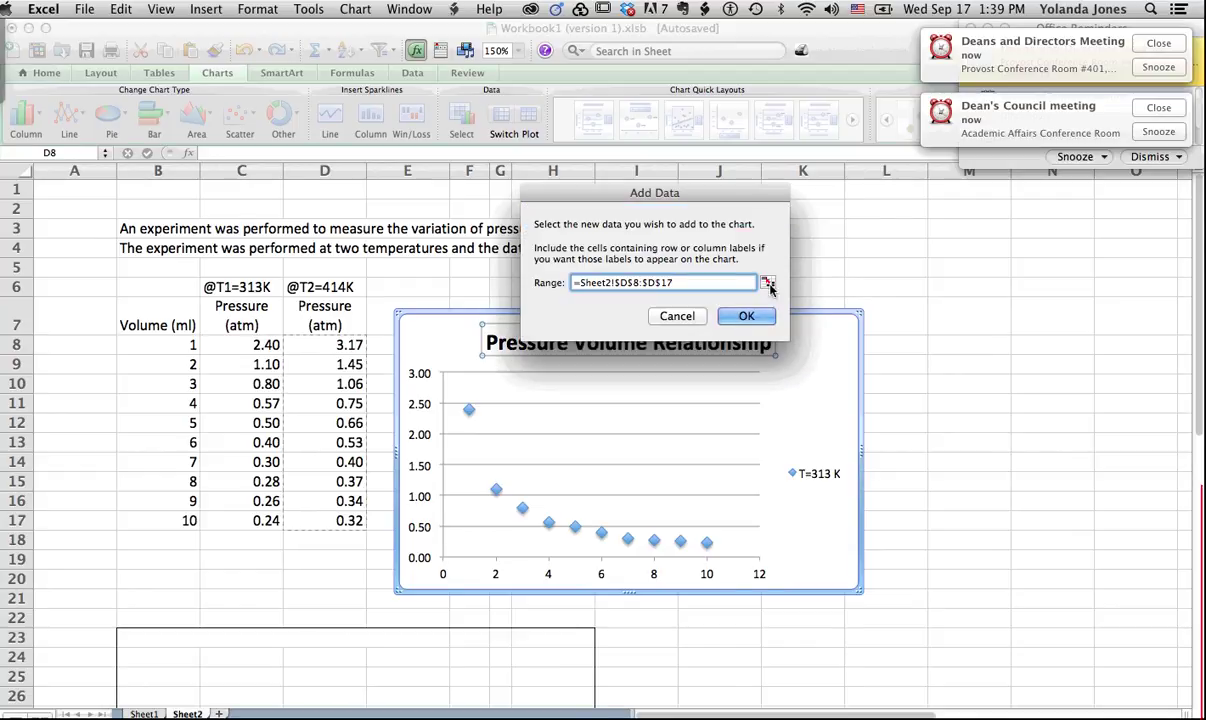
pyautogui.click(764, 316)
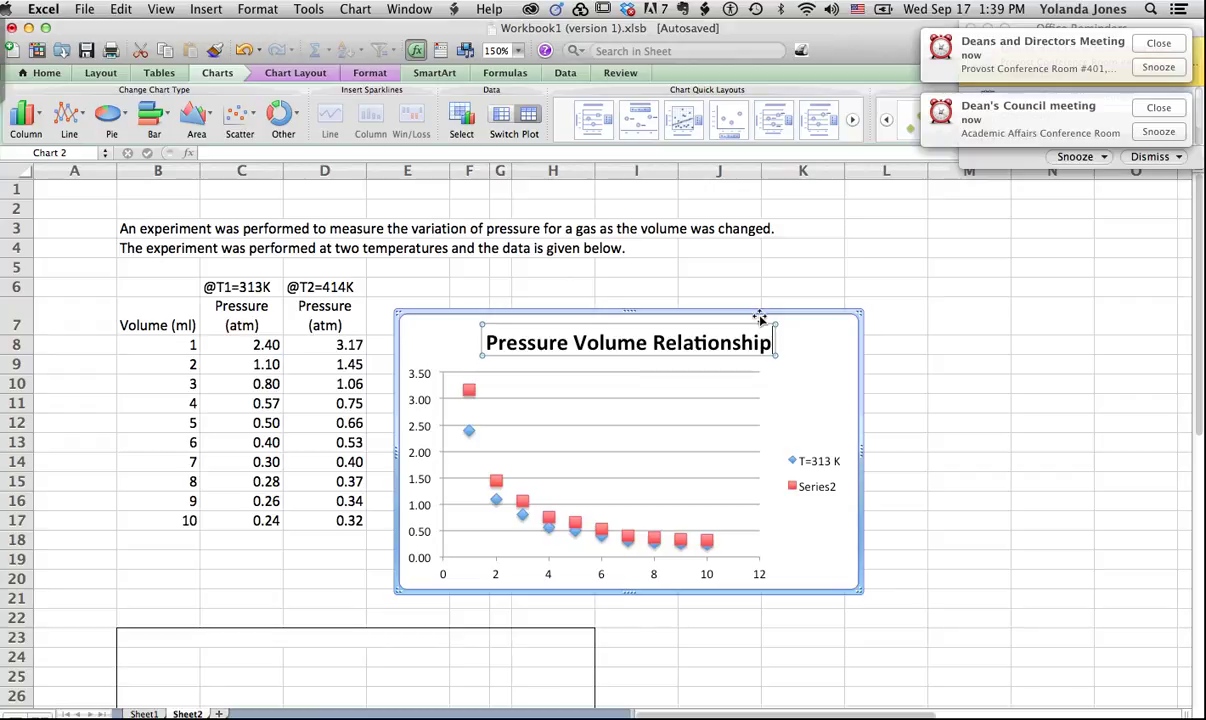
pyautogui.moveTo(473, 393)
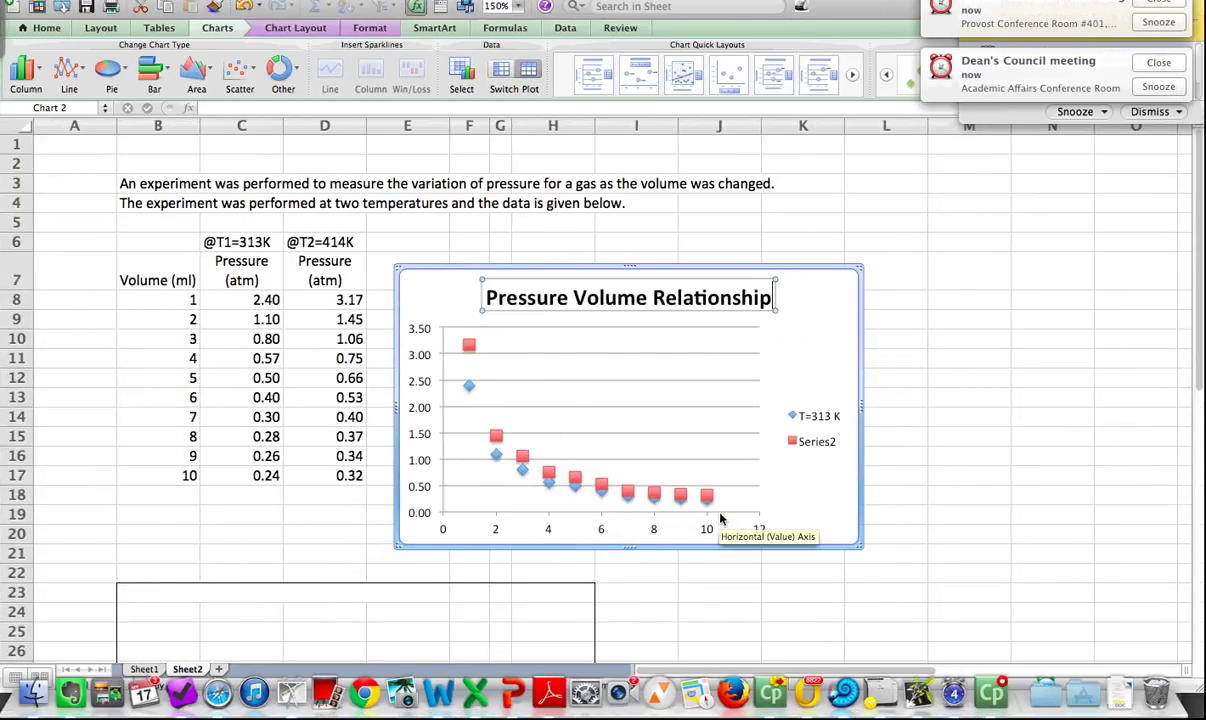
pyautogui.click(785, 441)
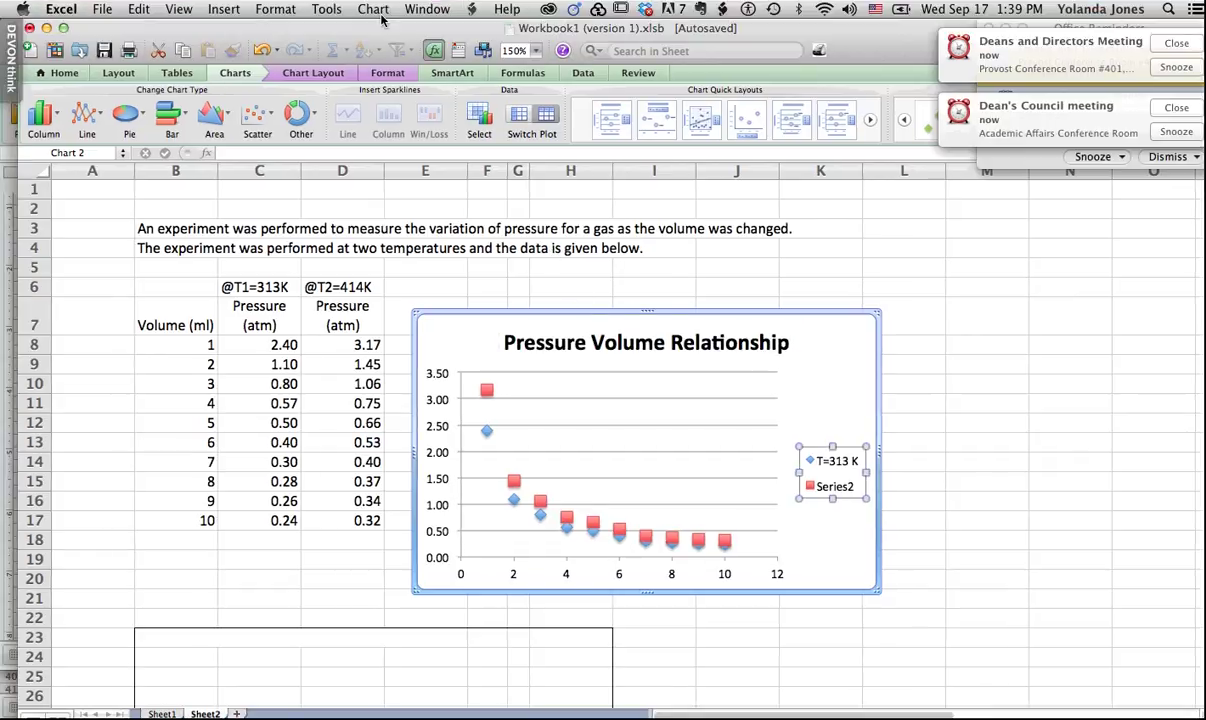
pyautogui.click(374, 9)
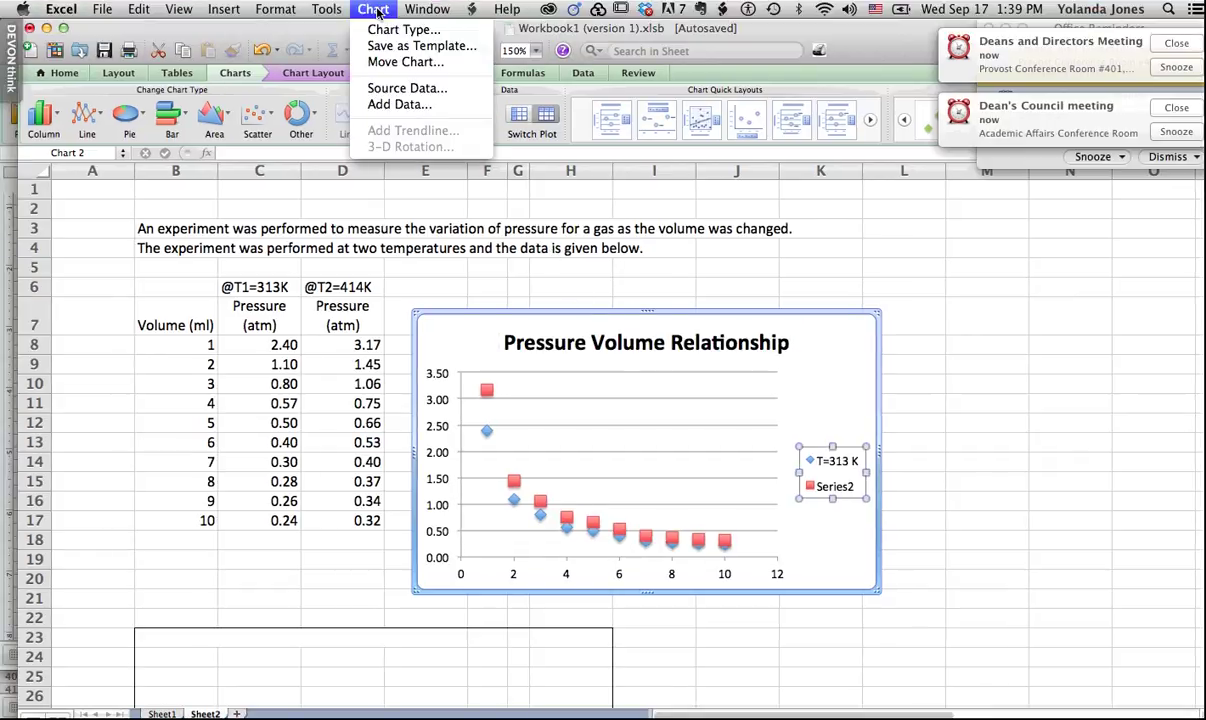
# - Rename Series2 to T=414 K in the Source Data settings
pyautogui.click(403, 91)
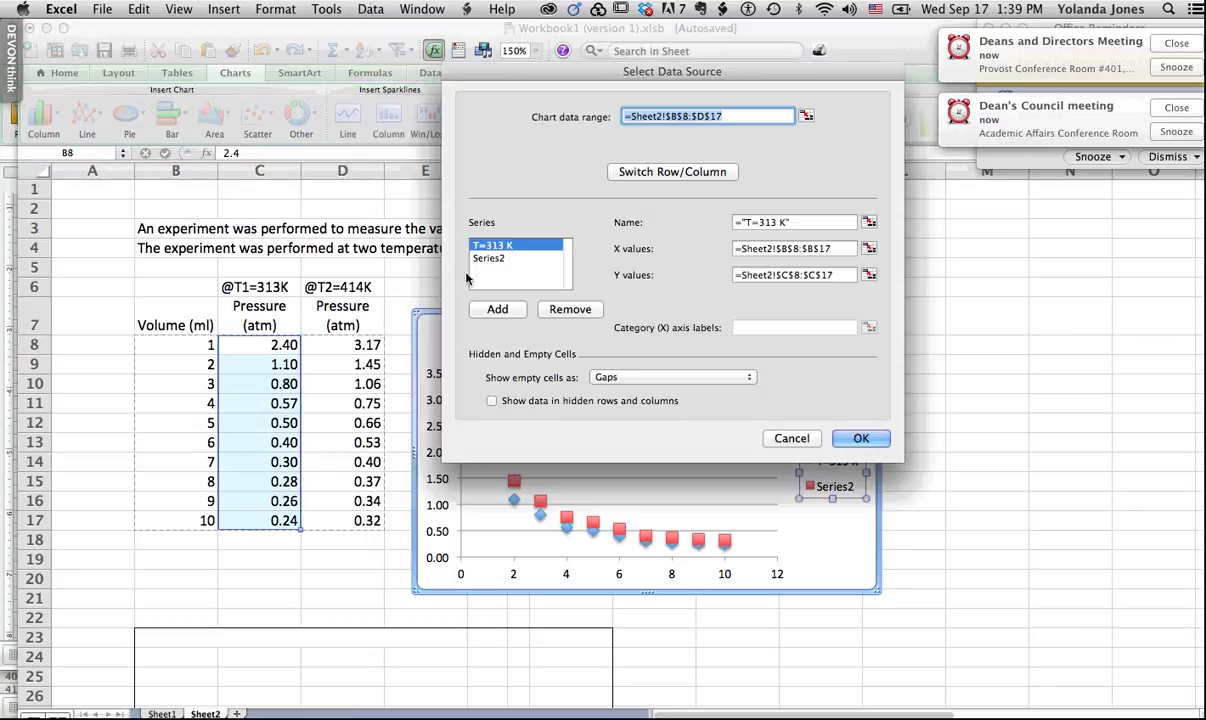
pyautogui.click(492, 260)
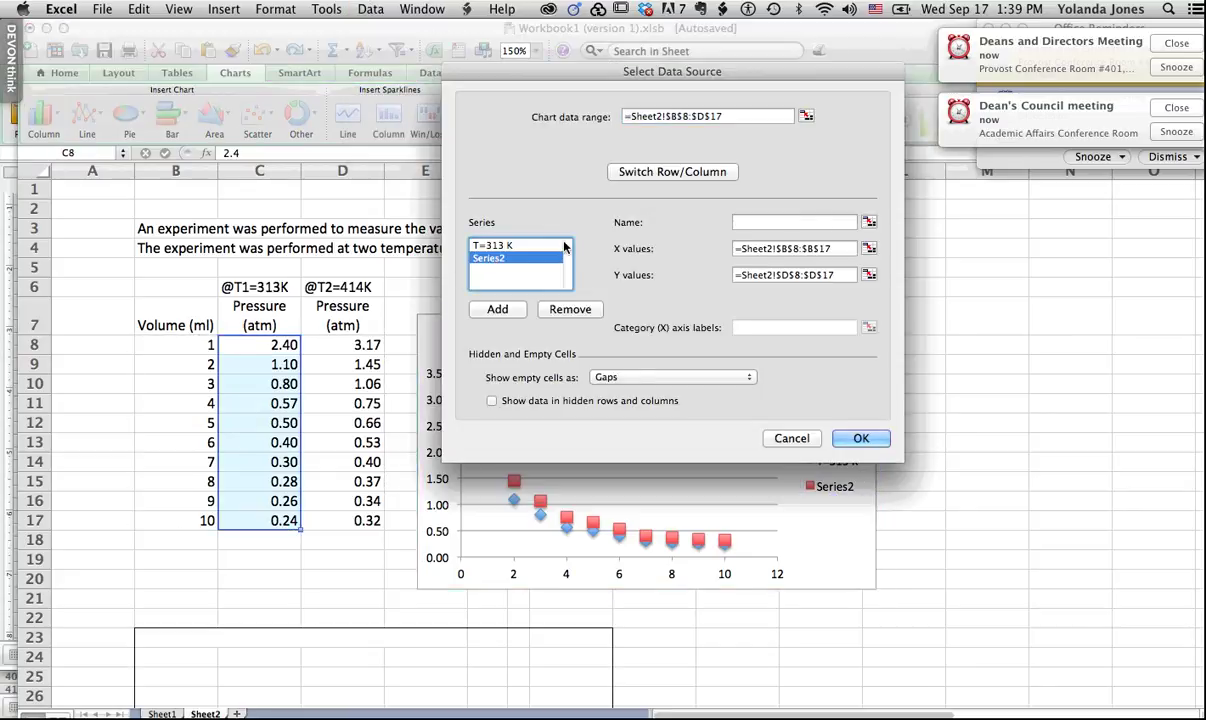
pyautogui.click(822, 224)
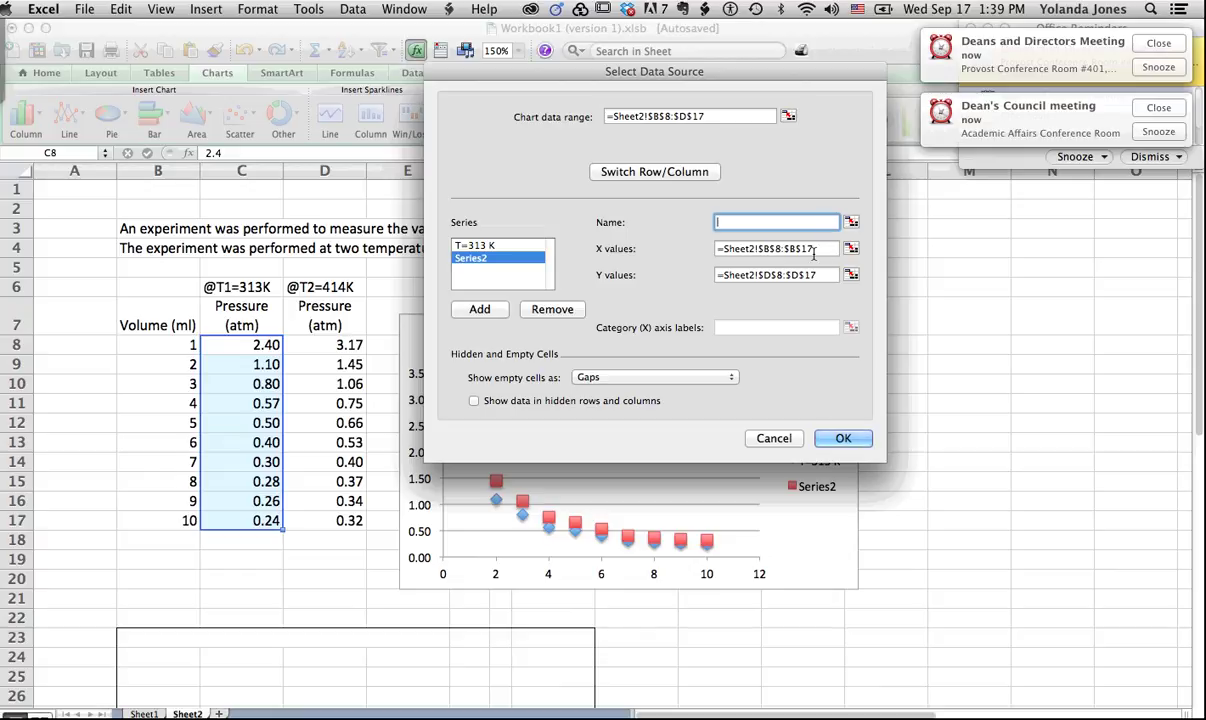
pyautogui.write('T')
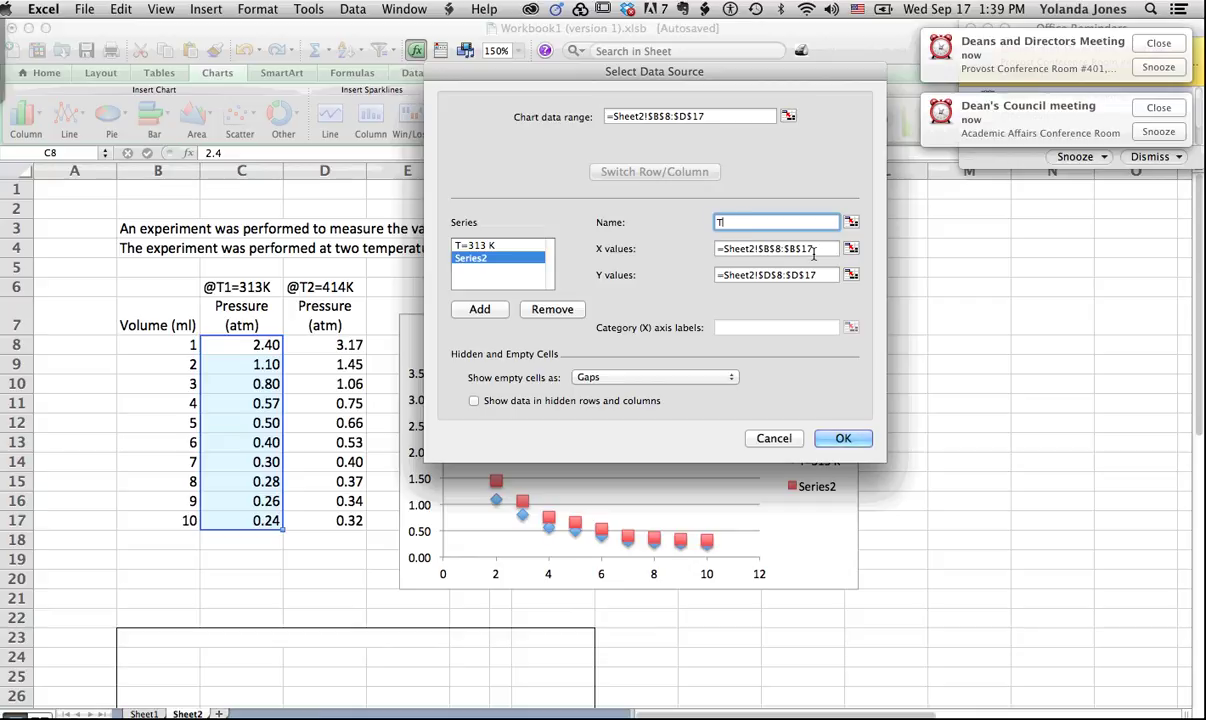
pyautogui.press('BackSpace')
pyautogui.press('BackSpace')
pyautogui.write('=414 K')
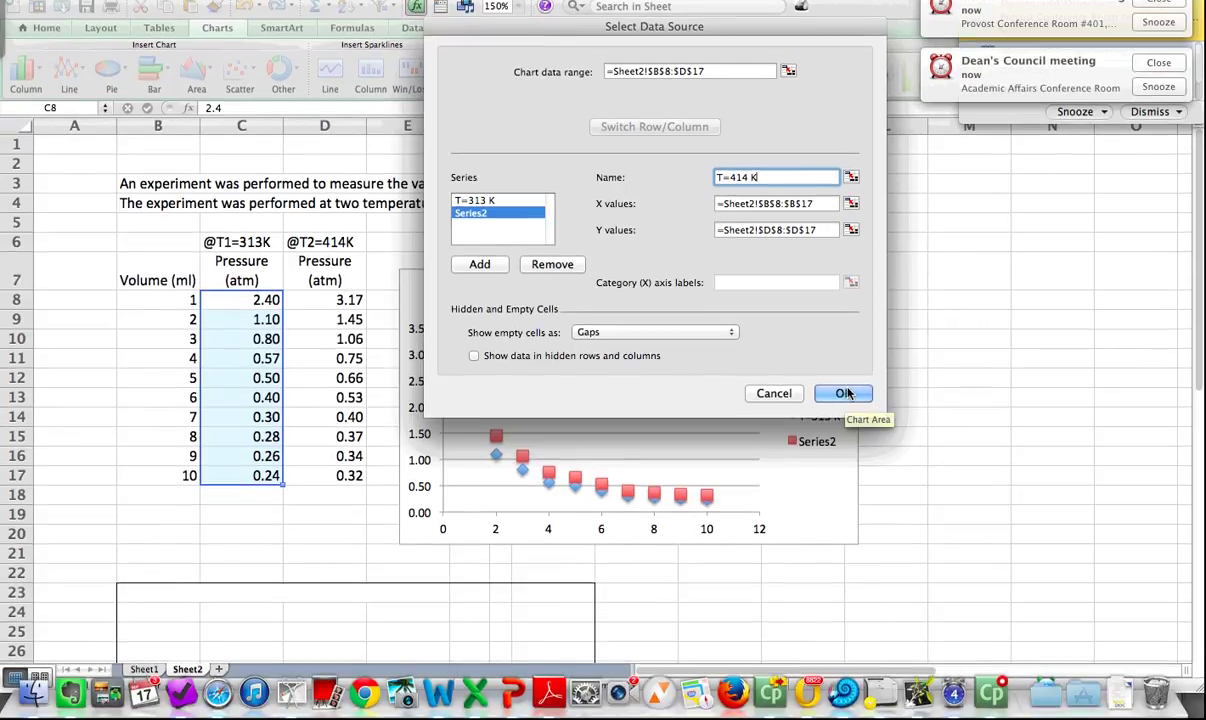
pyautogui.click(845, 393)
# - Apply the T=414 K series name, check the plotted points, and browse Quick Layouts
pyautogui.click(849, 399)
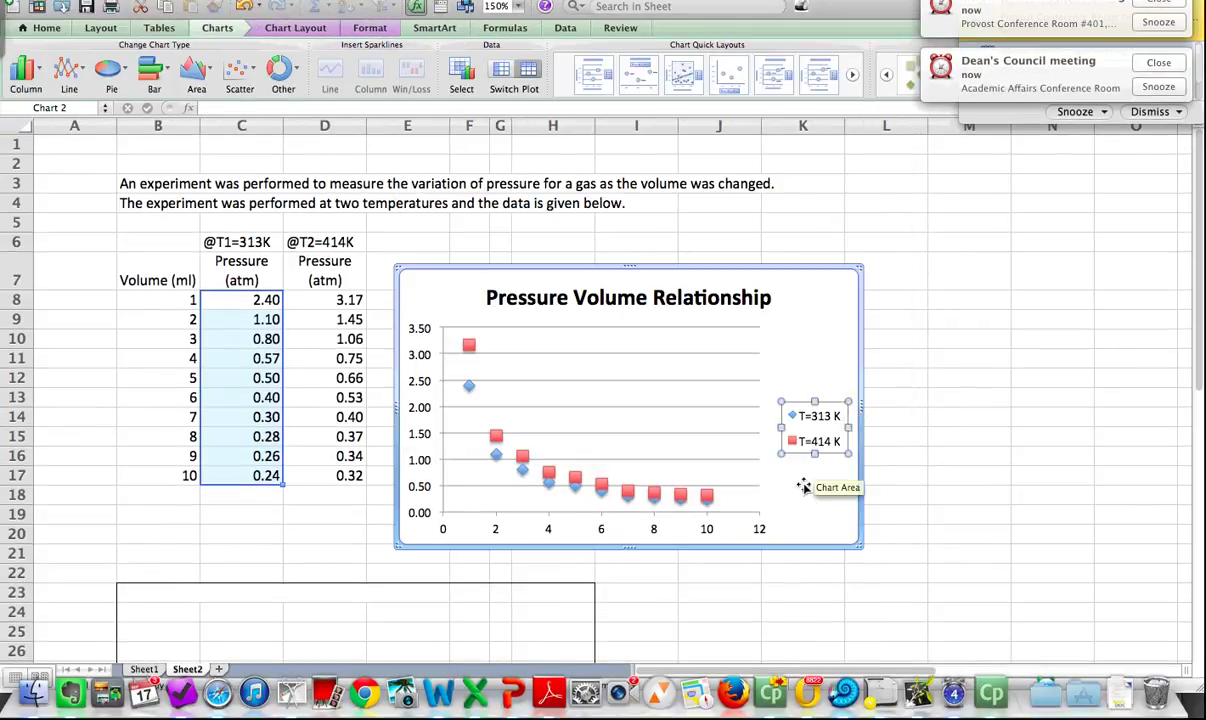
pyautogui.moveTo(471, 357)
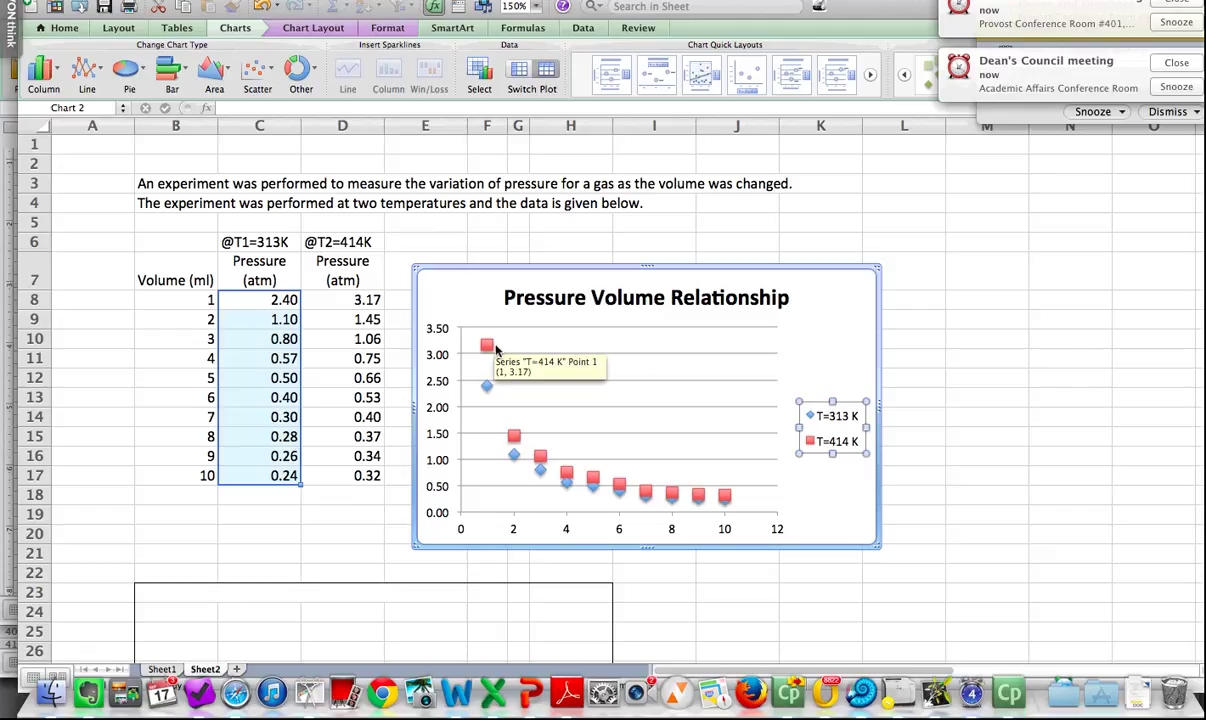
pyautogui.moveTo(565, 479)
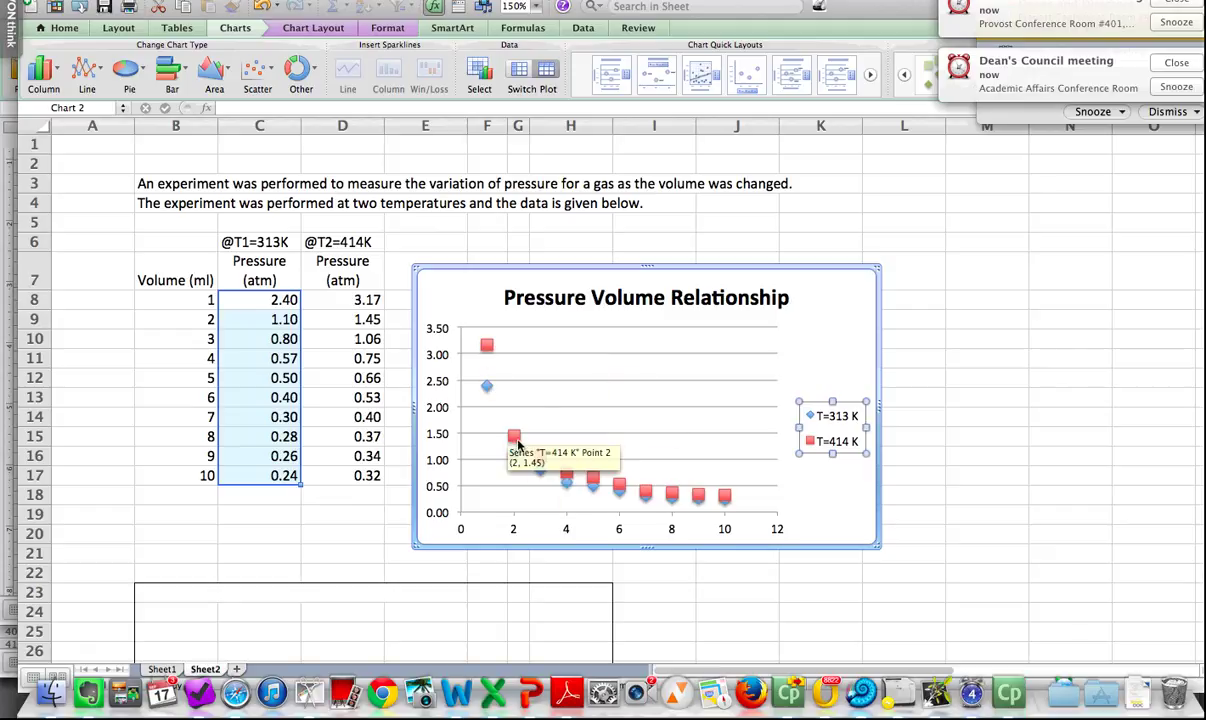
pyautogui.moveTo(700, 497)
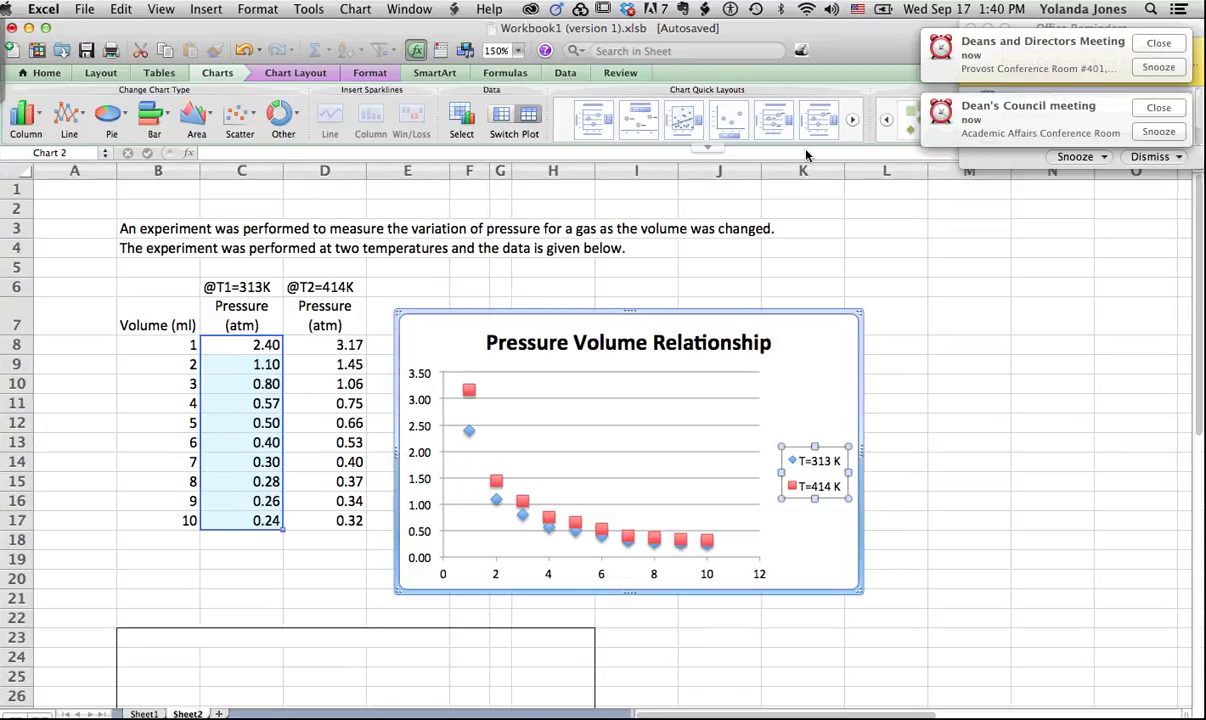
pyautogui.click(708, 147)
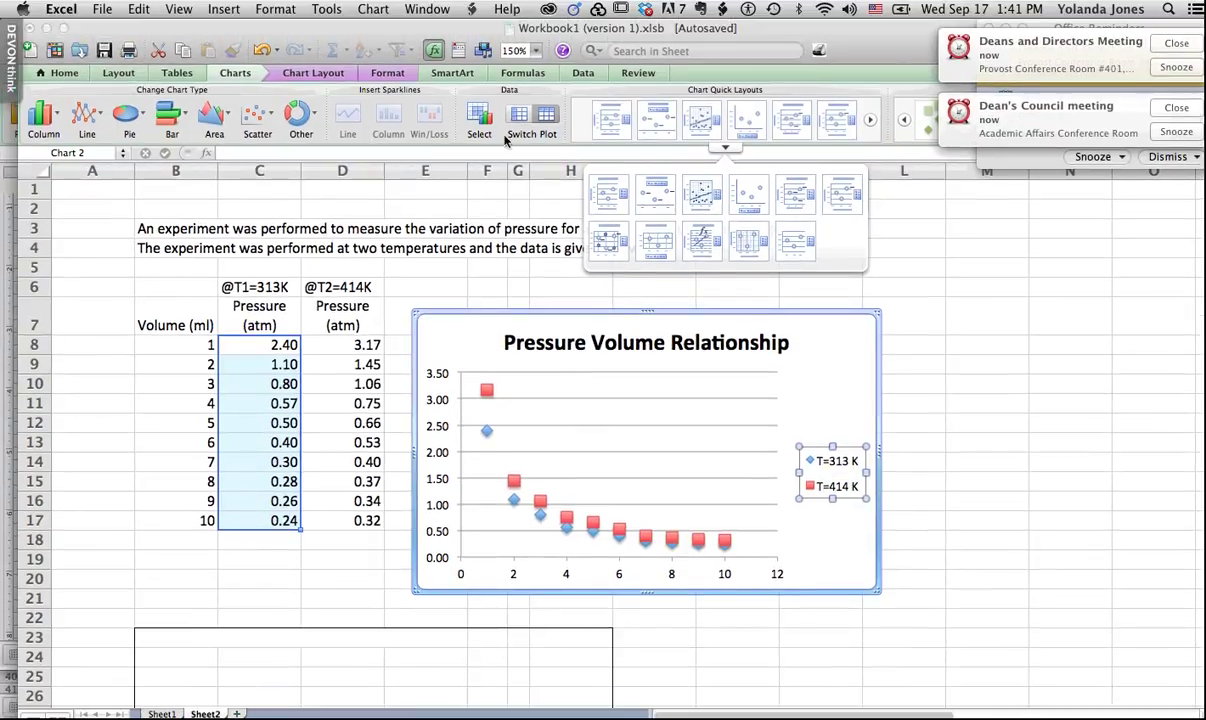
# - Add a title below the horizontal axis reading 'Volume (mL)'
pyautogui.click(326, 75)
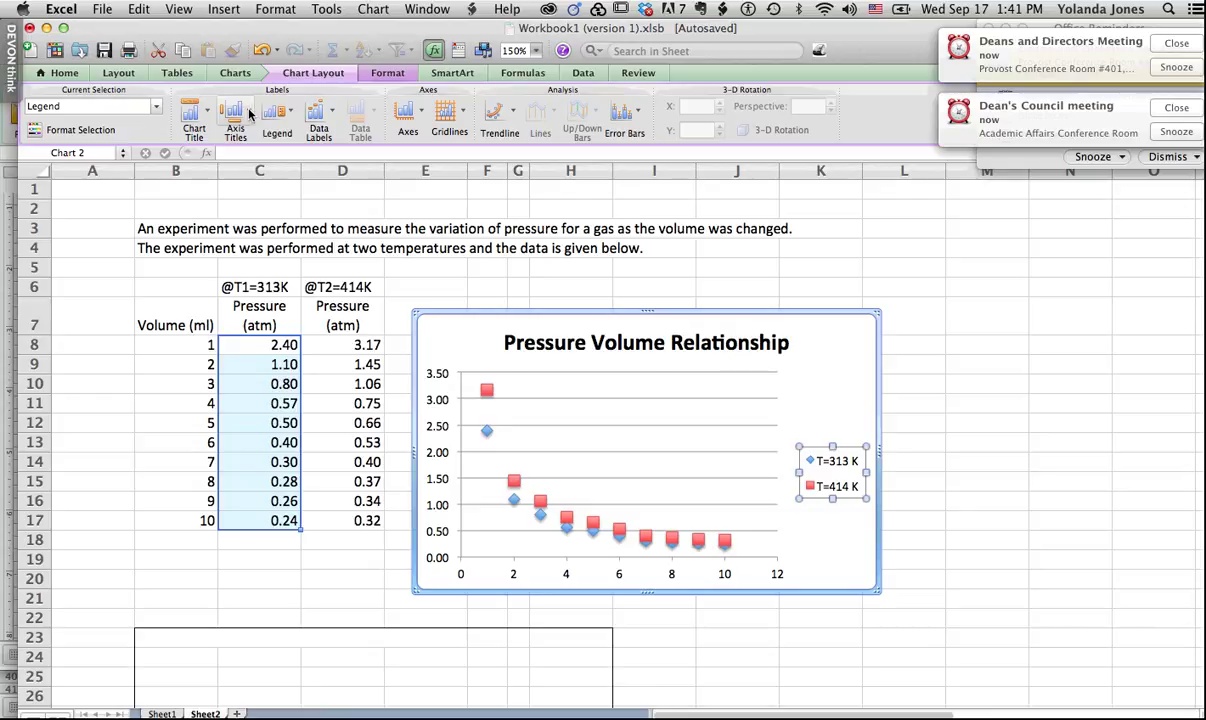
pyautogui.click(246, 113)
pyautogui.moveTo(279, 145)
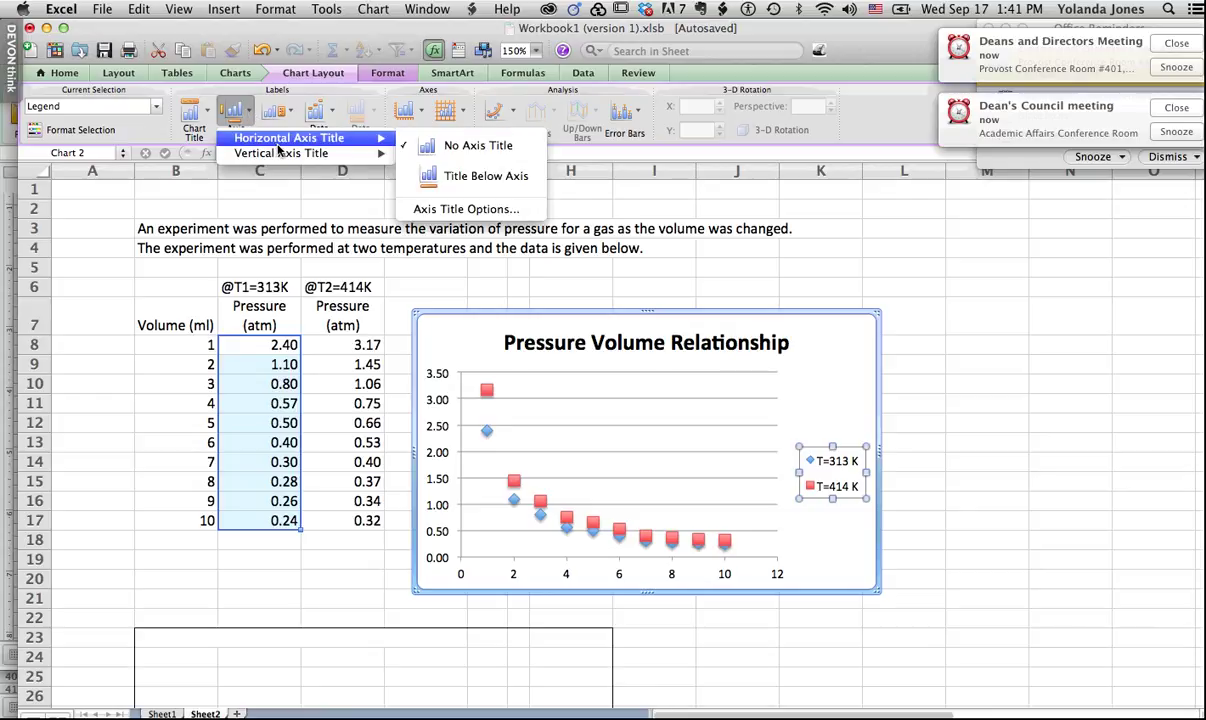
pyautogui.click(451, 180)
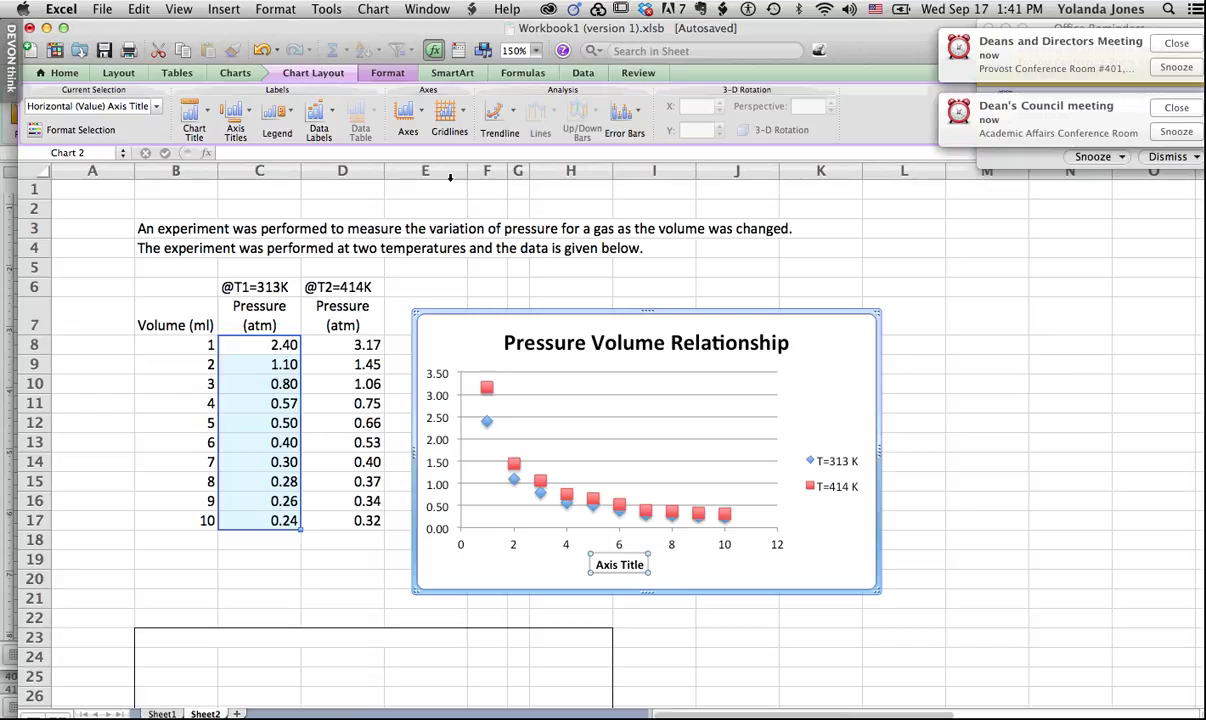
pyautogui.write('Volume')
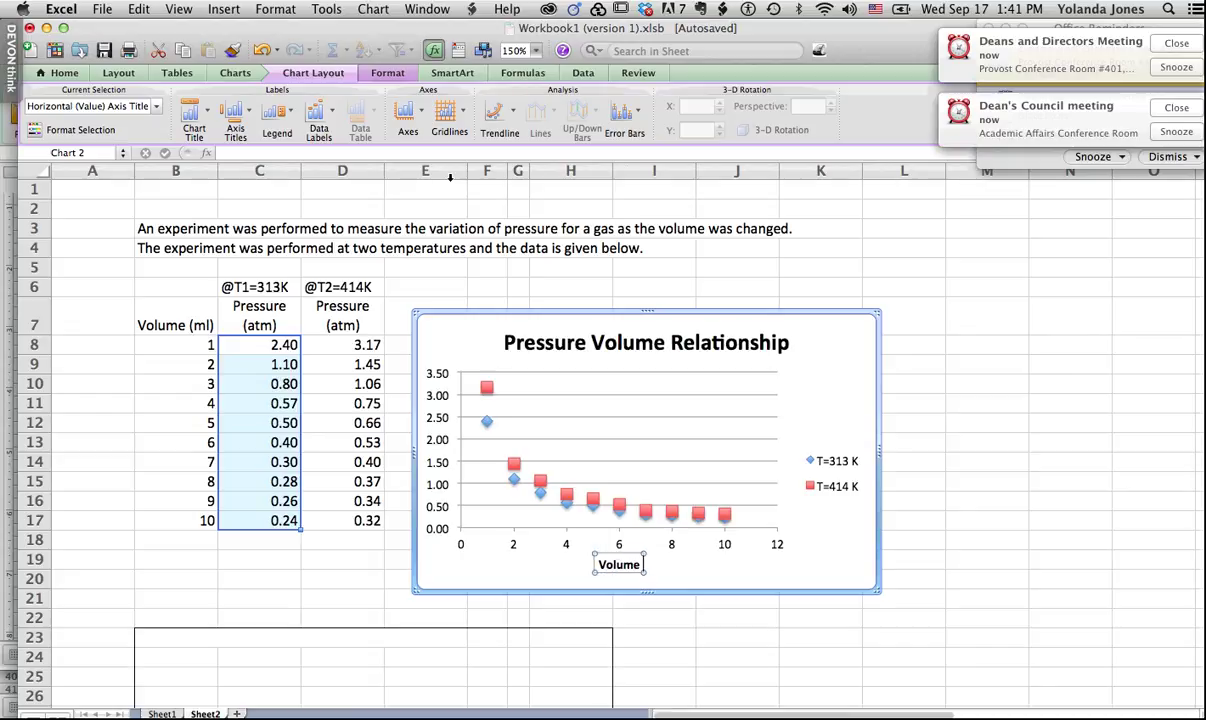
pyautogui.write(' (ml')
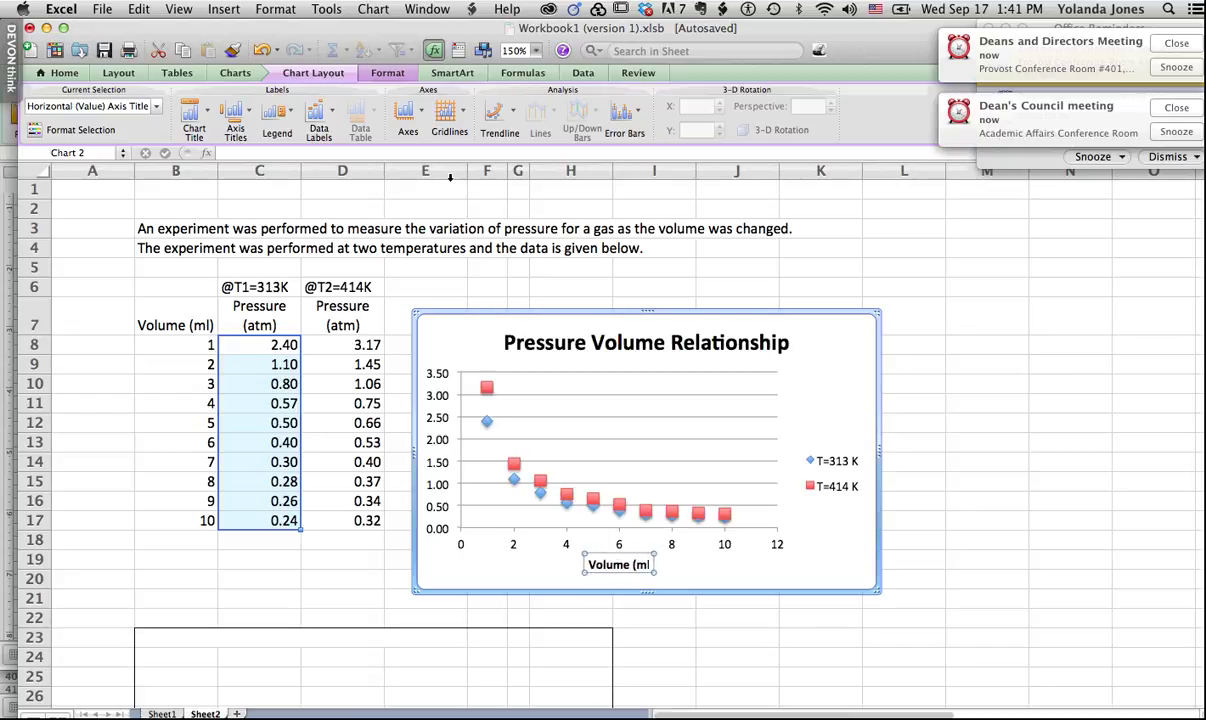
pyautogui.write(')')
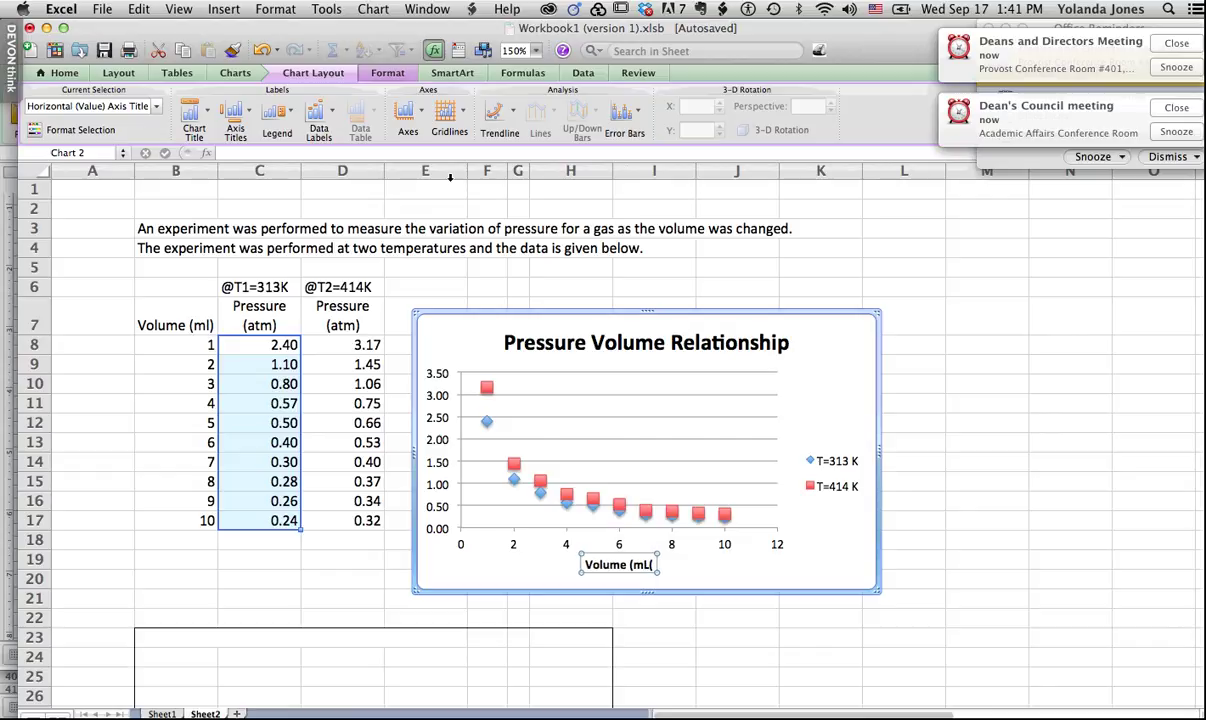
pyautogui.press('BackSpace')
pyautogui.write(')')
# - Add a rotated vertical axis title reading 'Pressure (atm)'
pyautogui.click(245, 116)
pyautogui.moveTo(300, 153)
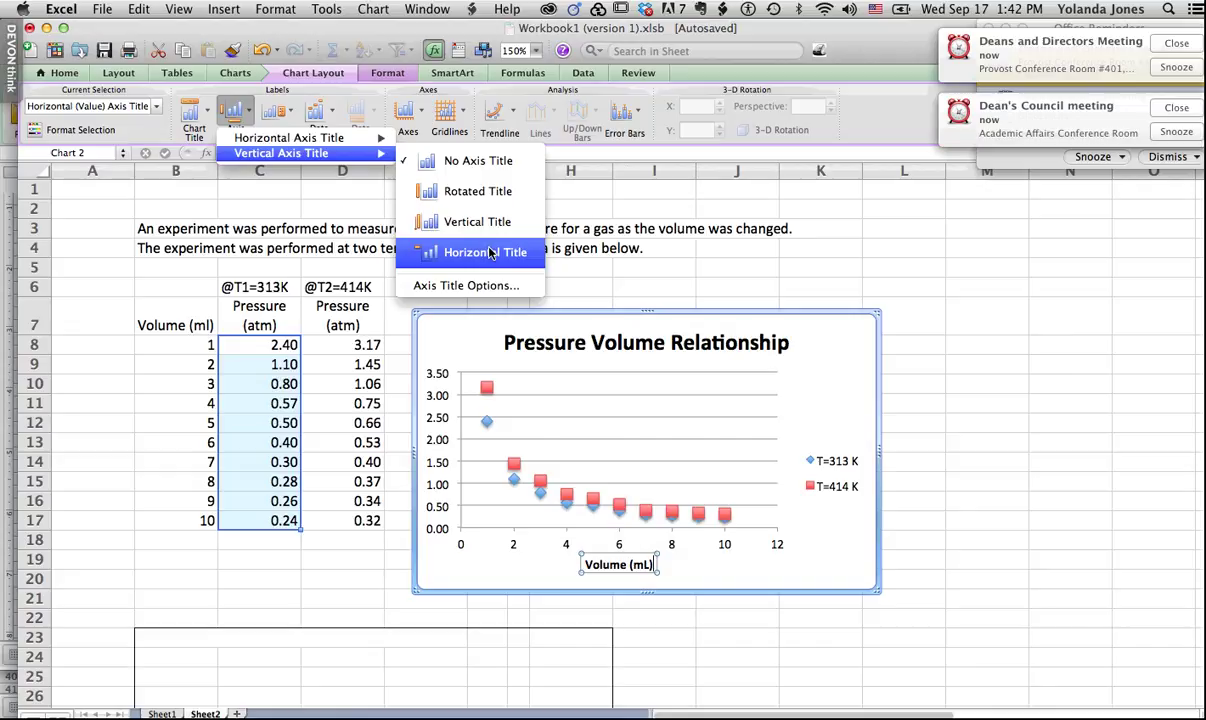
pyautogui.click(477, 192)
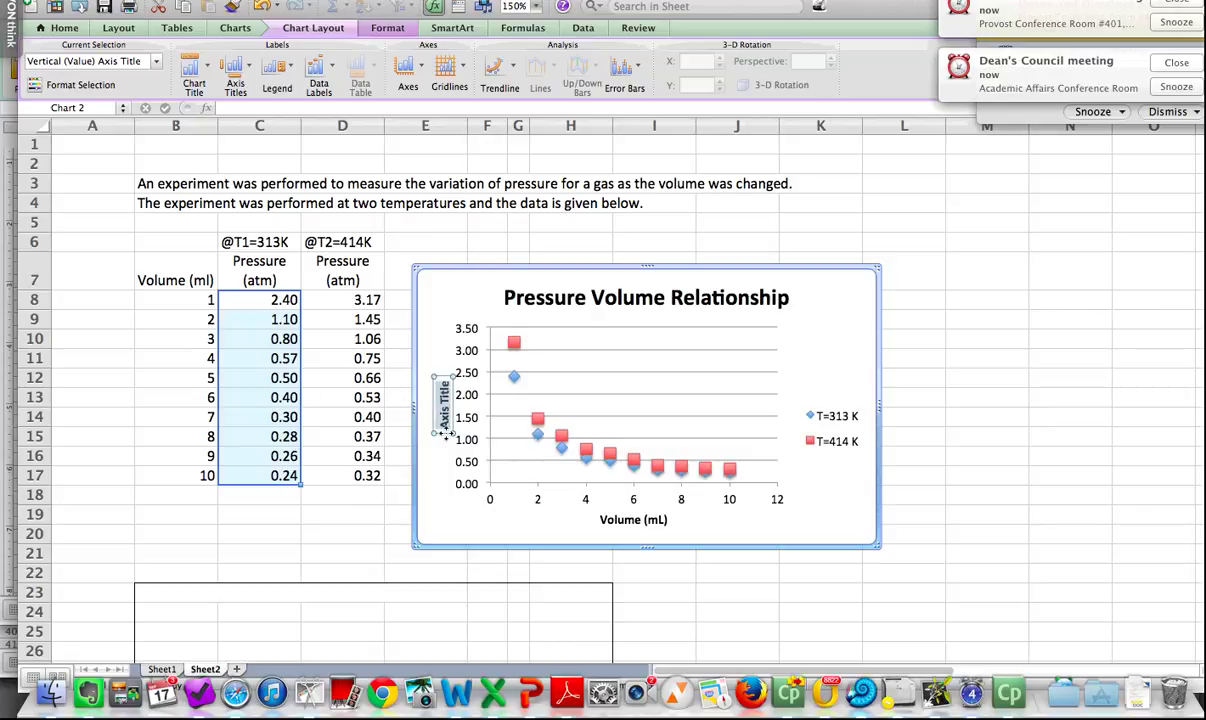
pyautogui.write('Press')
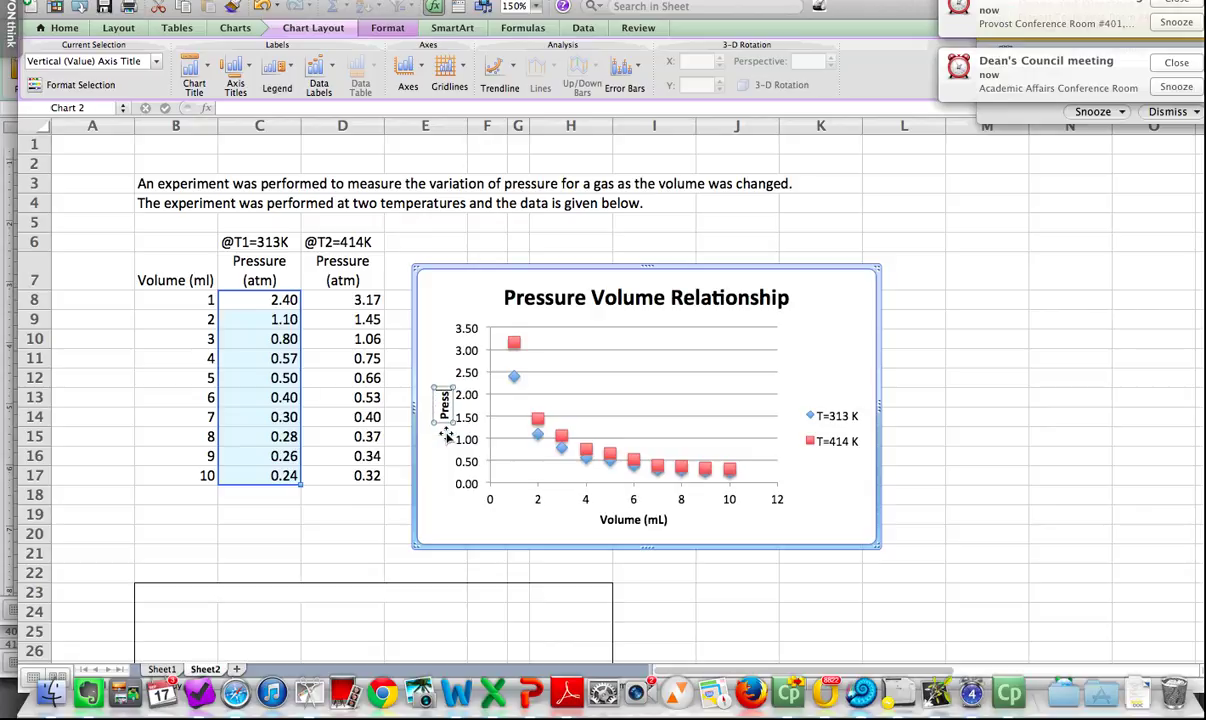
pyautogui.write('ure (at')
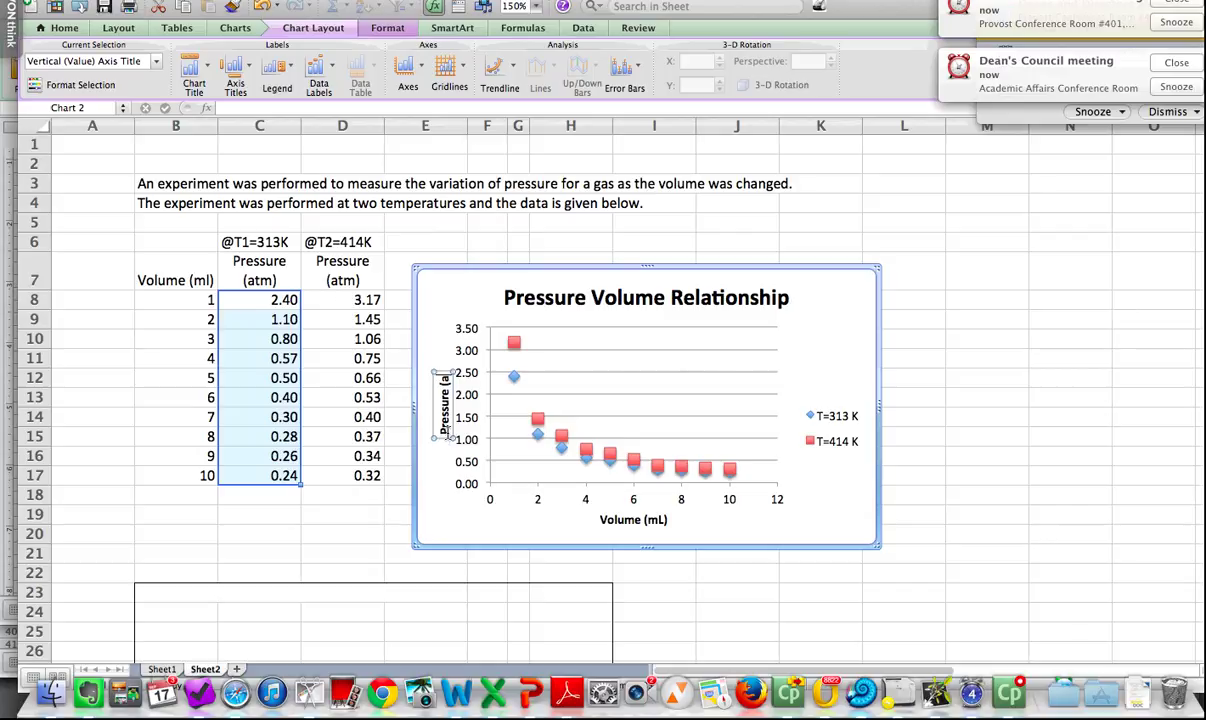
pyautogui.write('m)')
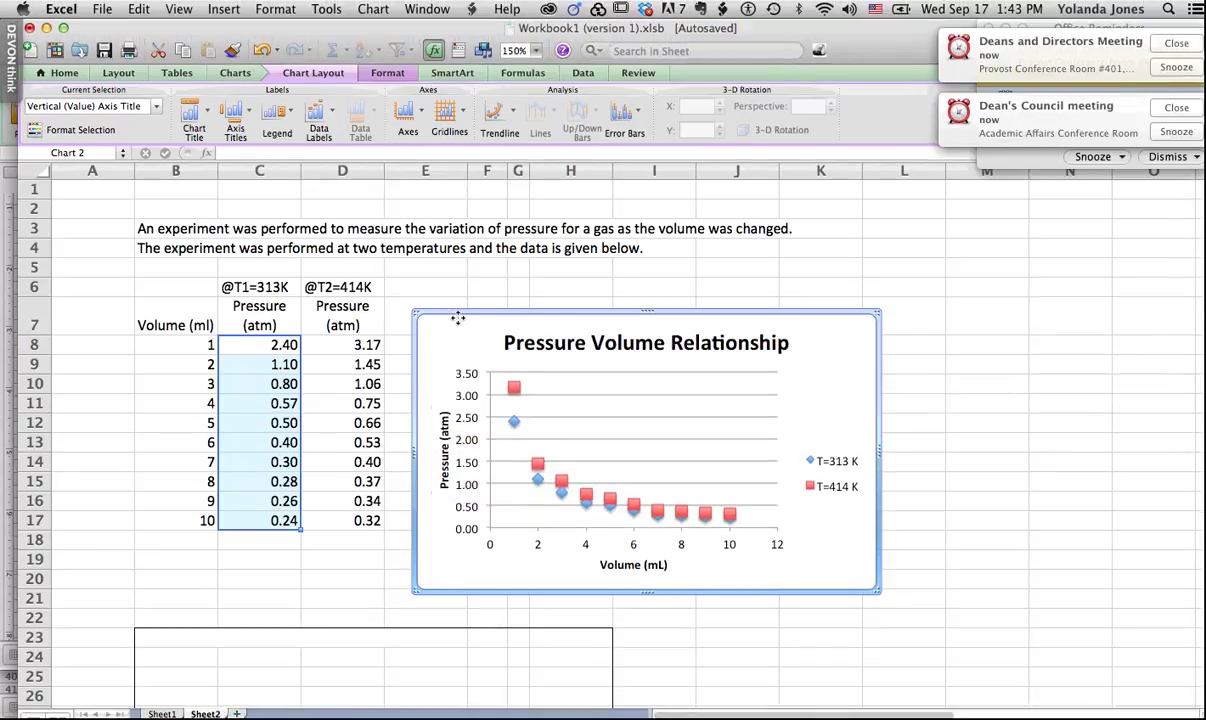
pyautogui.click(458, 273)
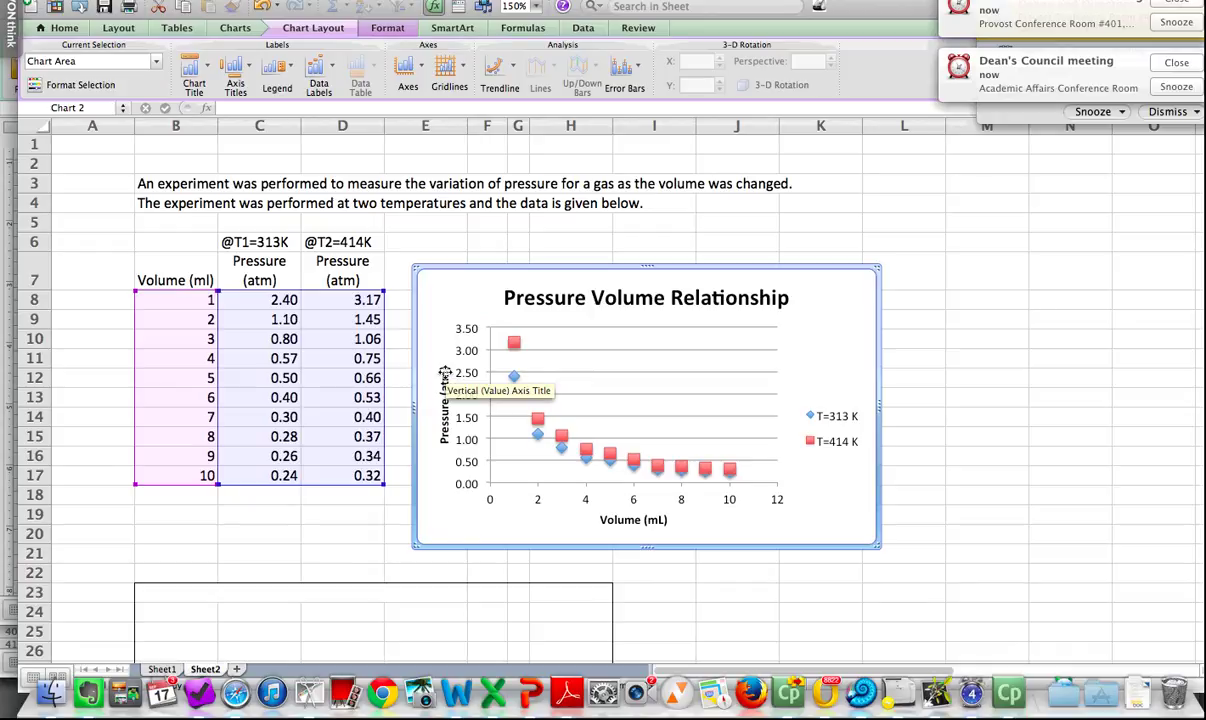
pyautogui.click(444, 373)
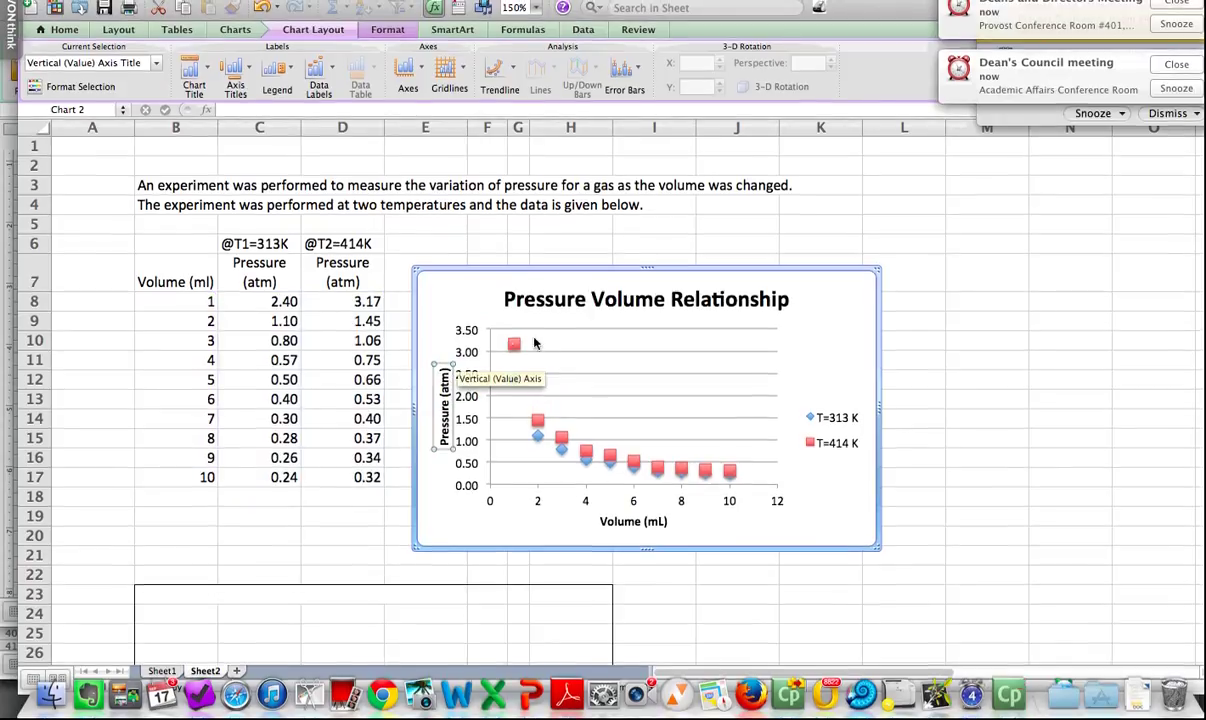
pyautogui.click(537, 339)
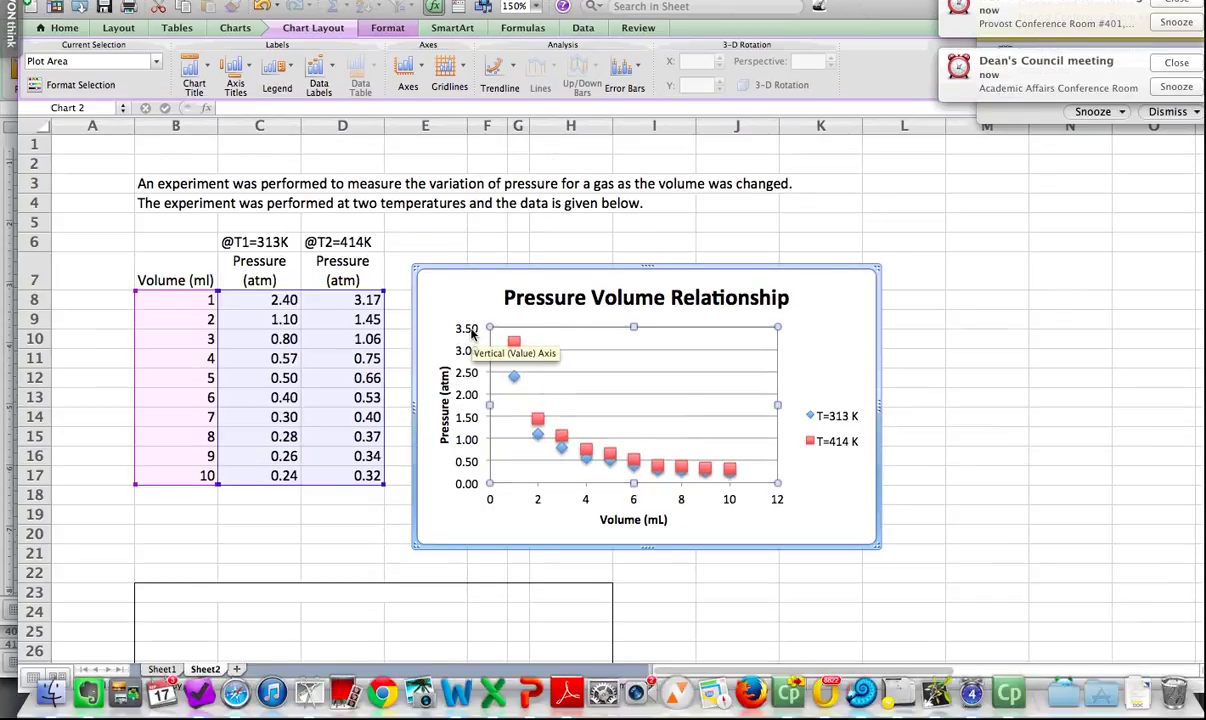
pyautogui.click(445, 405)
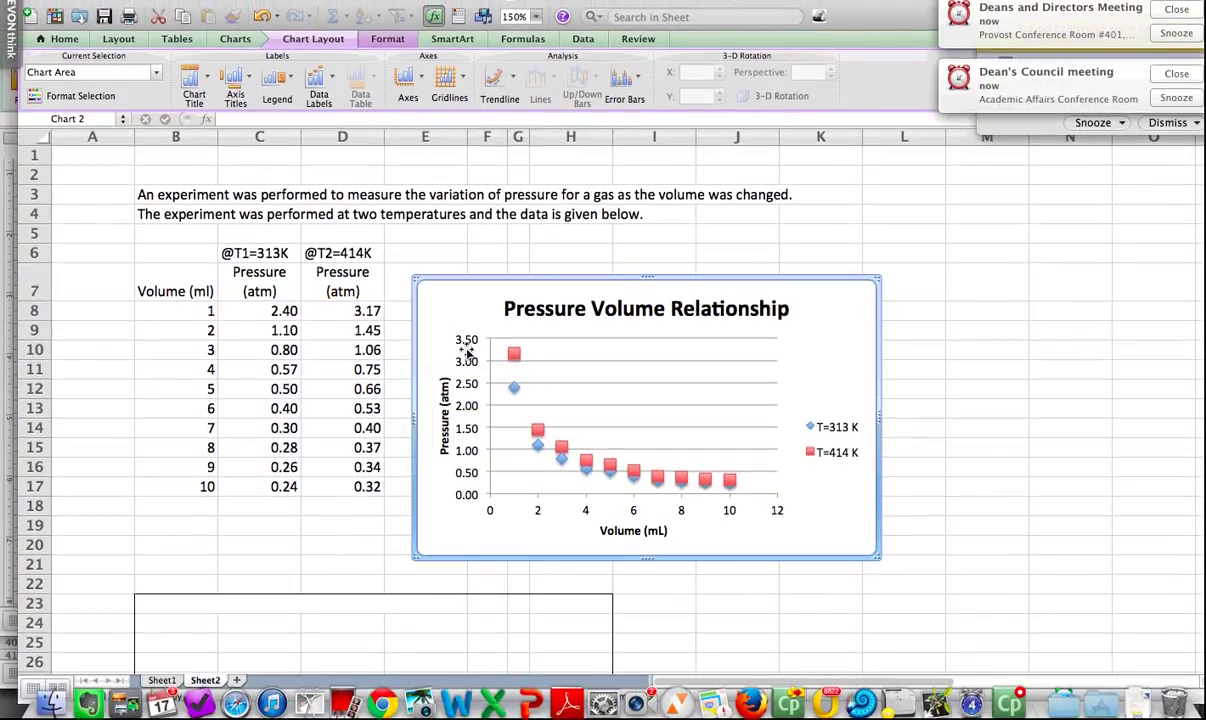
pyautogui.click(462, 341)
pyautogui.click(467, 347)
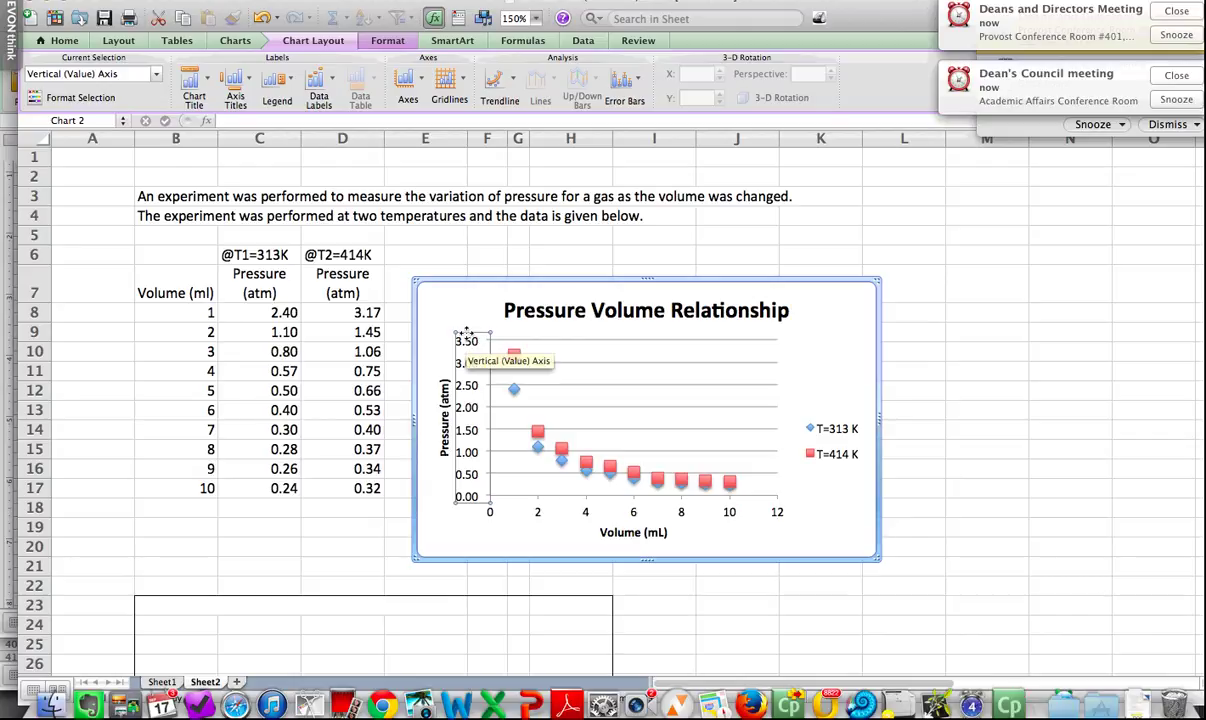
pyautogui.rightClick(466, 333)
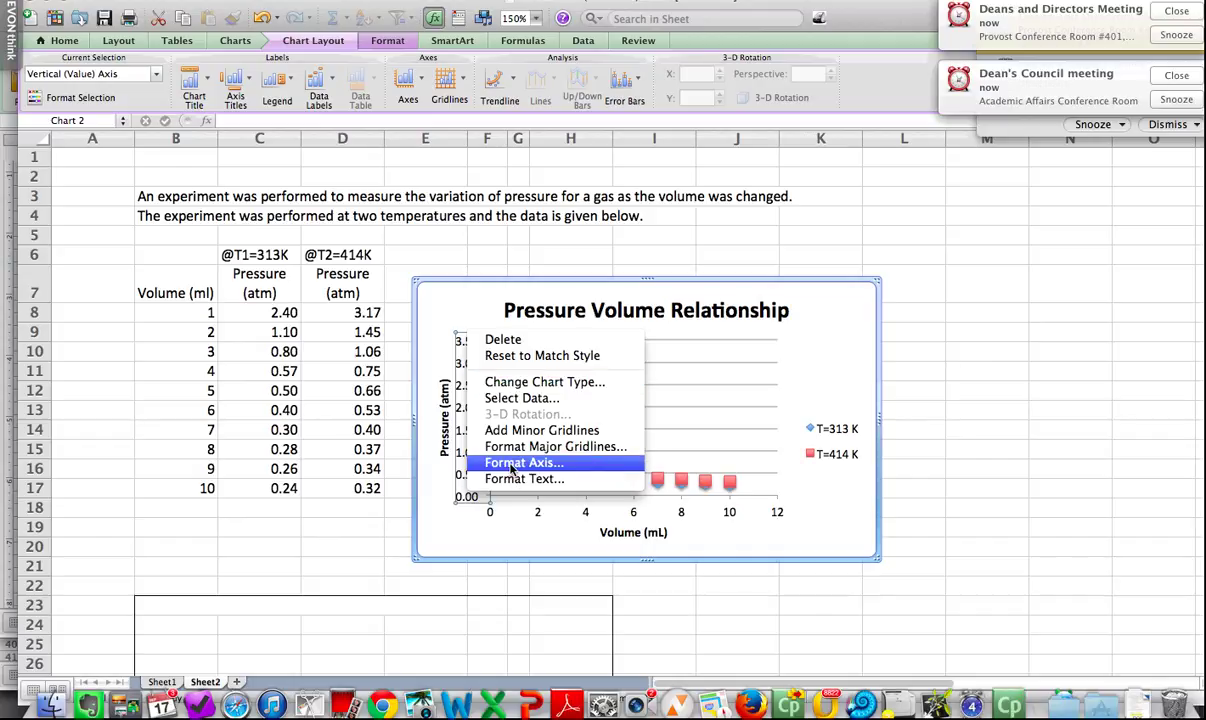
pyautogui.click(512, 464)
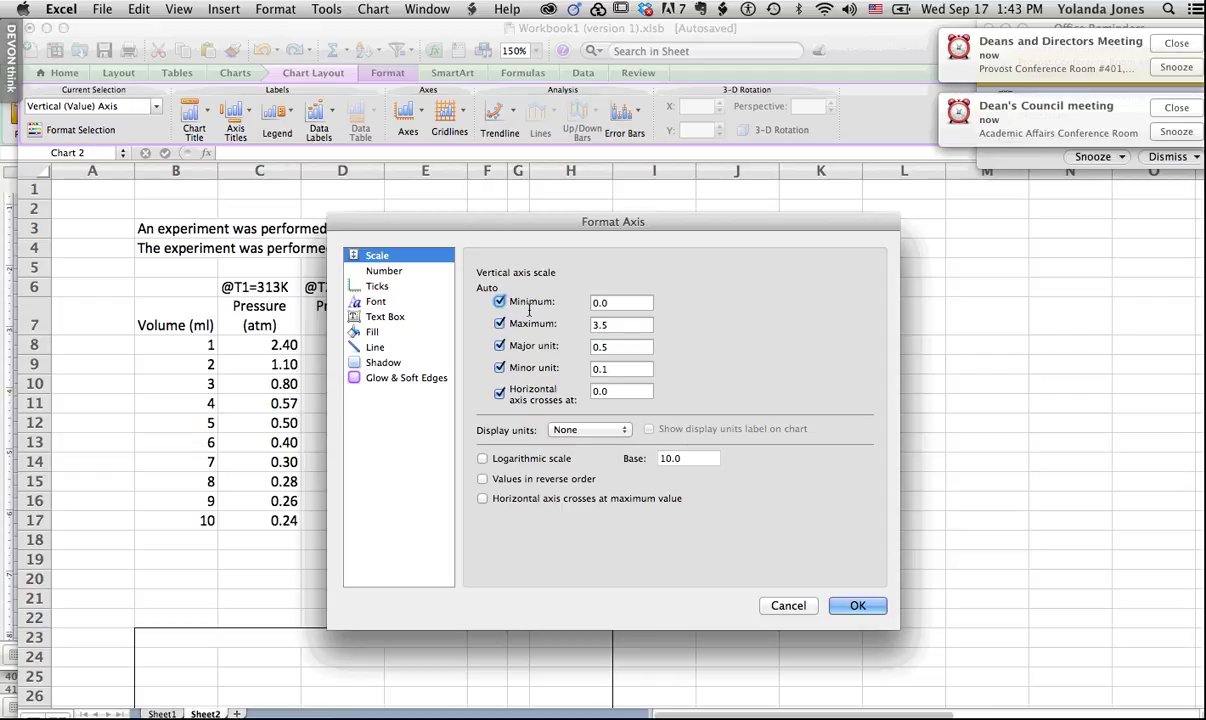
pyautogui.click(500, 302)
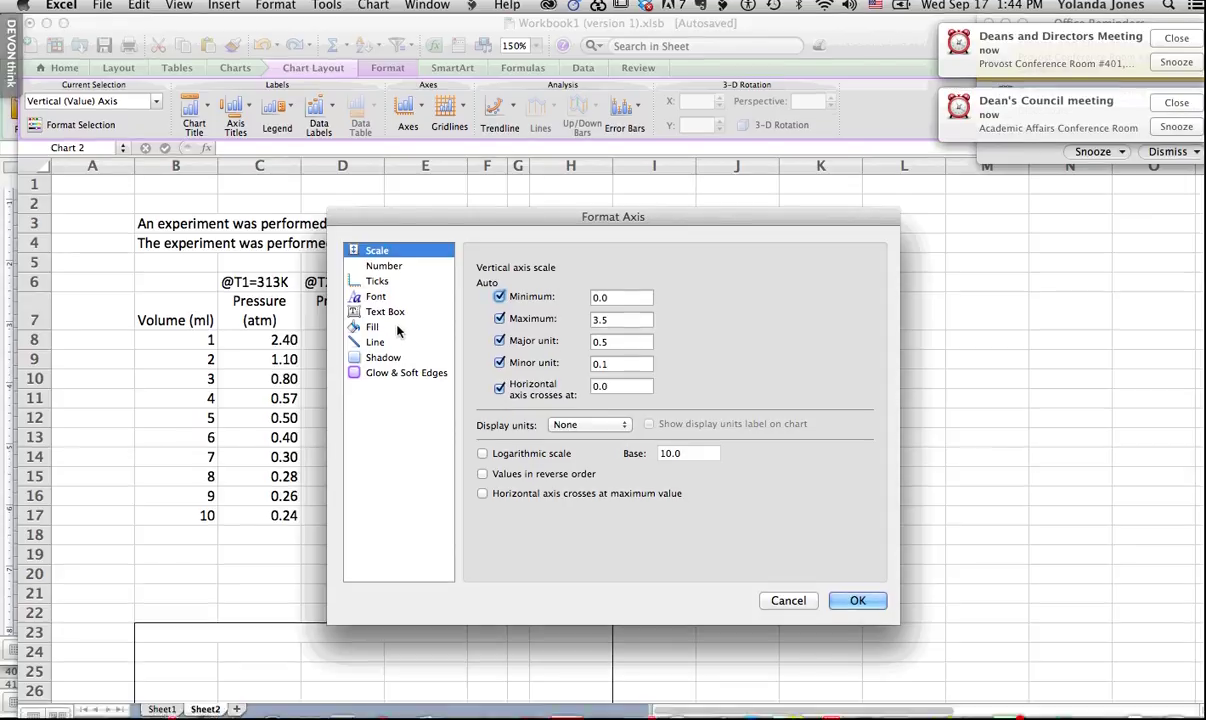
pyautogui.click(386, 271)
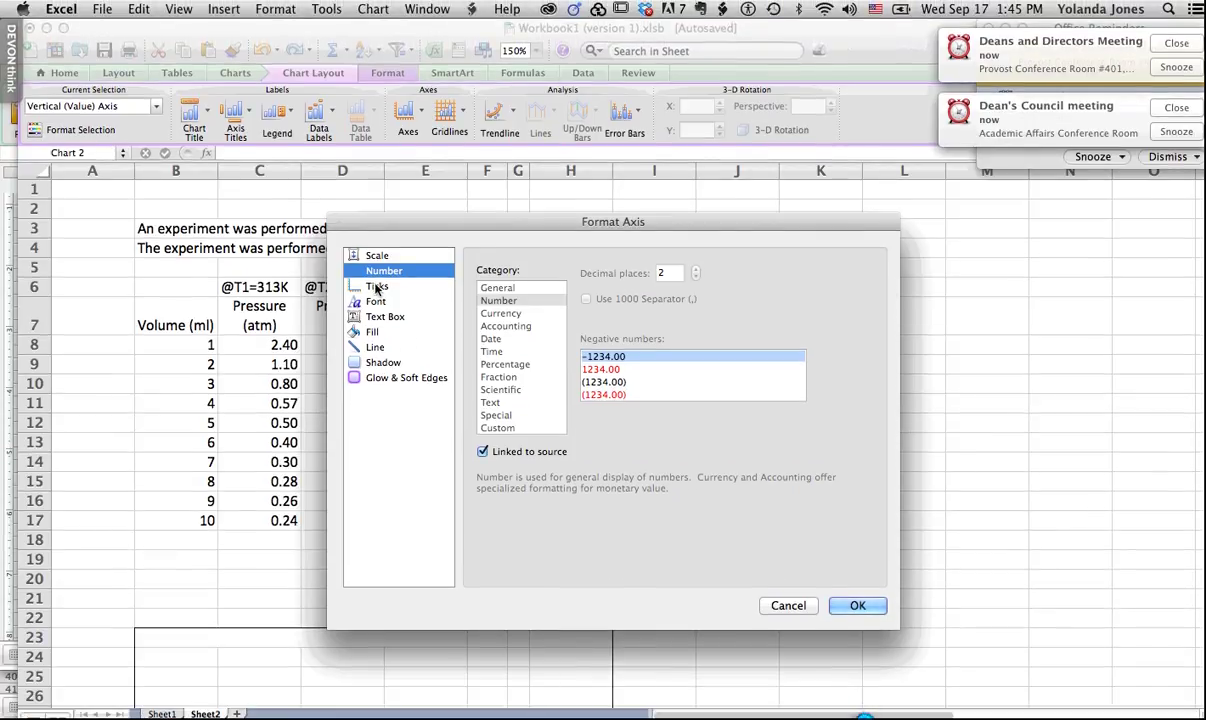
pyautogui.click(377, 287)
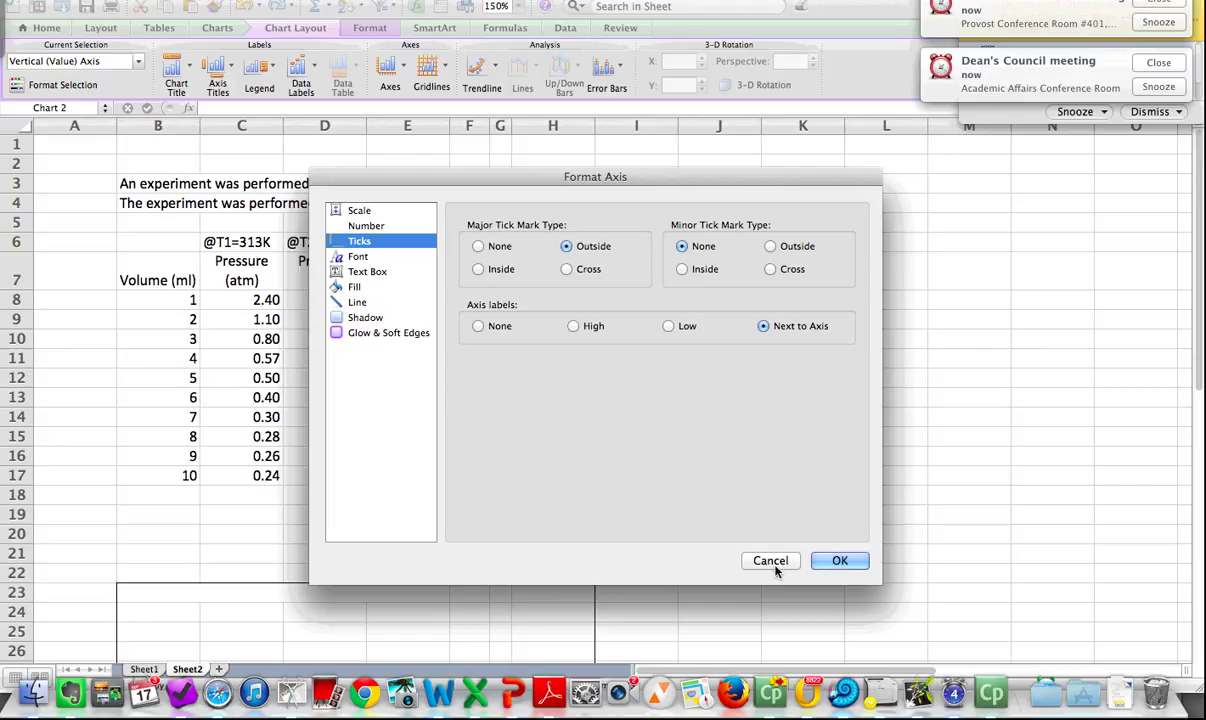
pyautogui.click(775, 566)
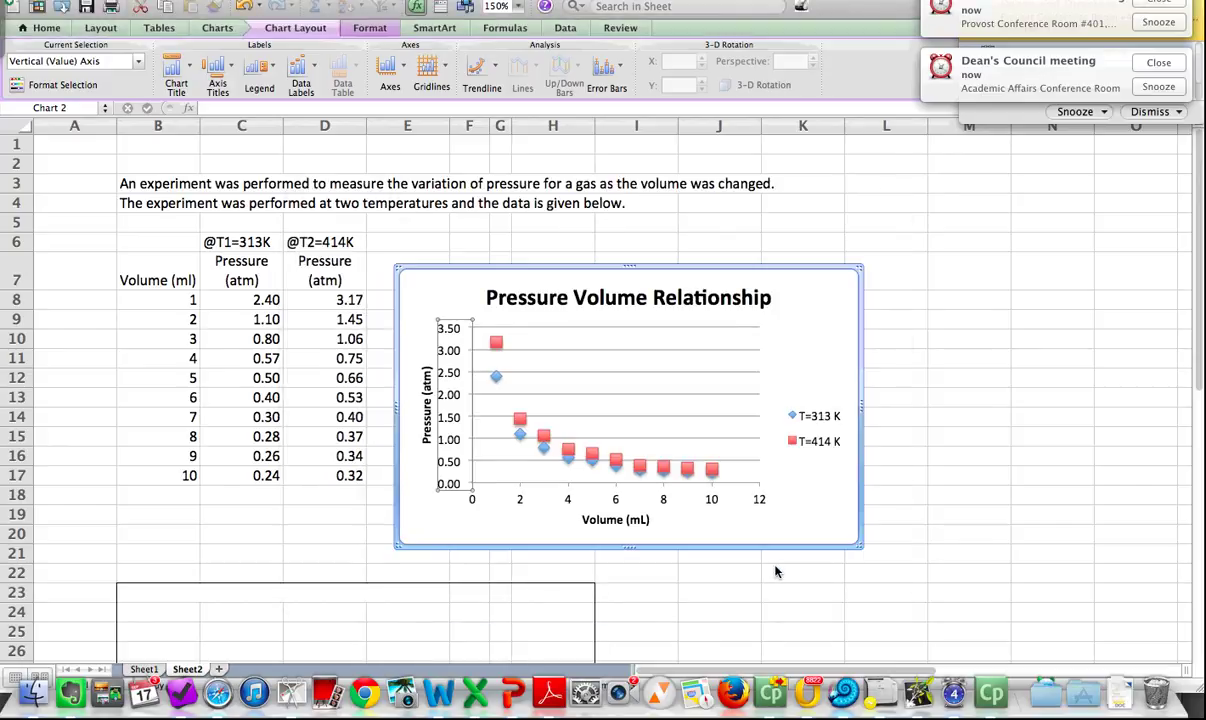
pyautogui.click(427, 390)
# - Set the Pressure (atm) axis title font size to 14 via Format Axis Title
pyautogui.rightClick(444, 394)
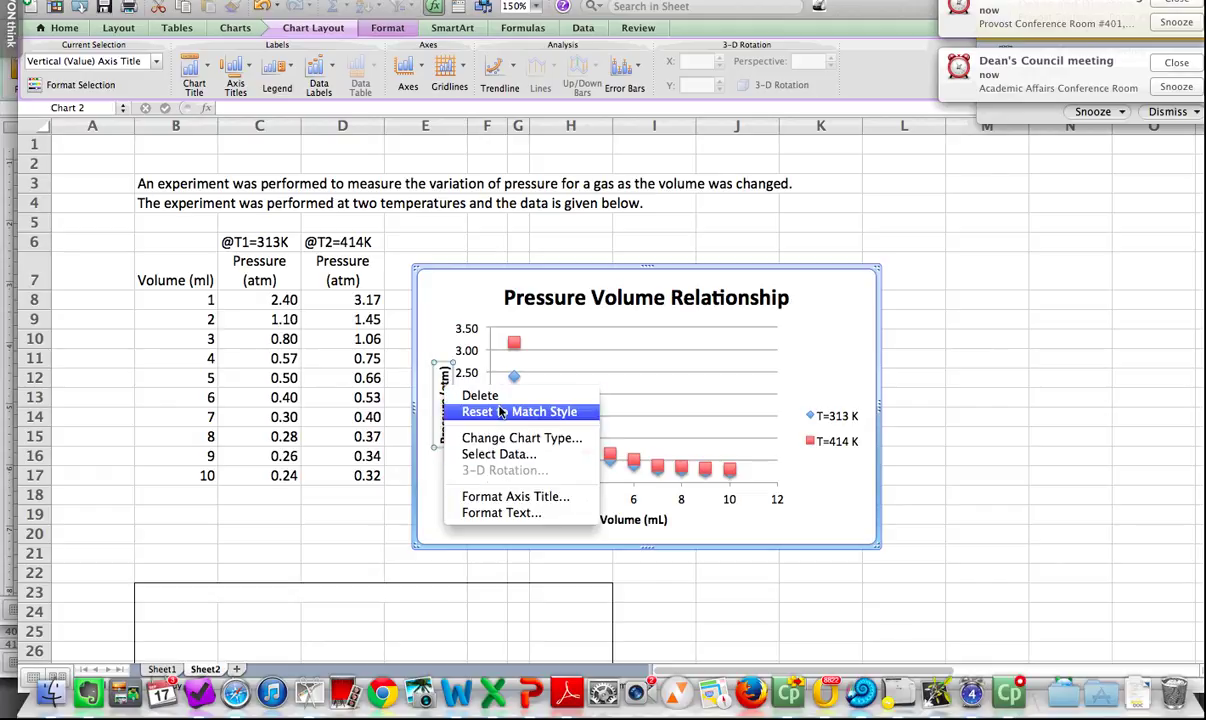
pyautogui.click(515, 497)
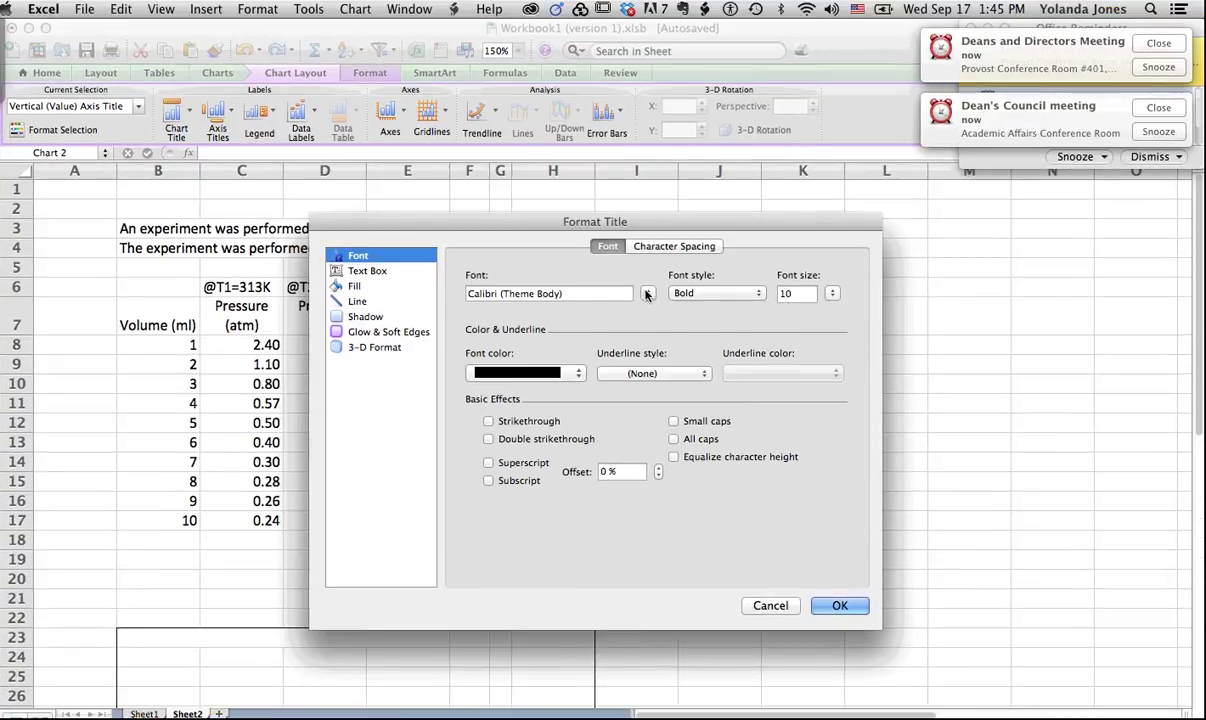
pyautogui.click(831, 293)
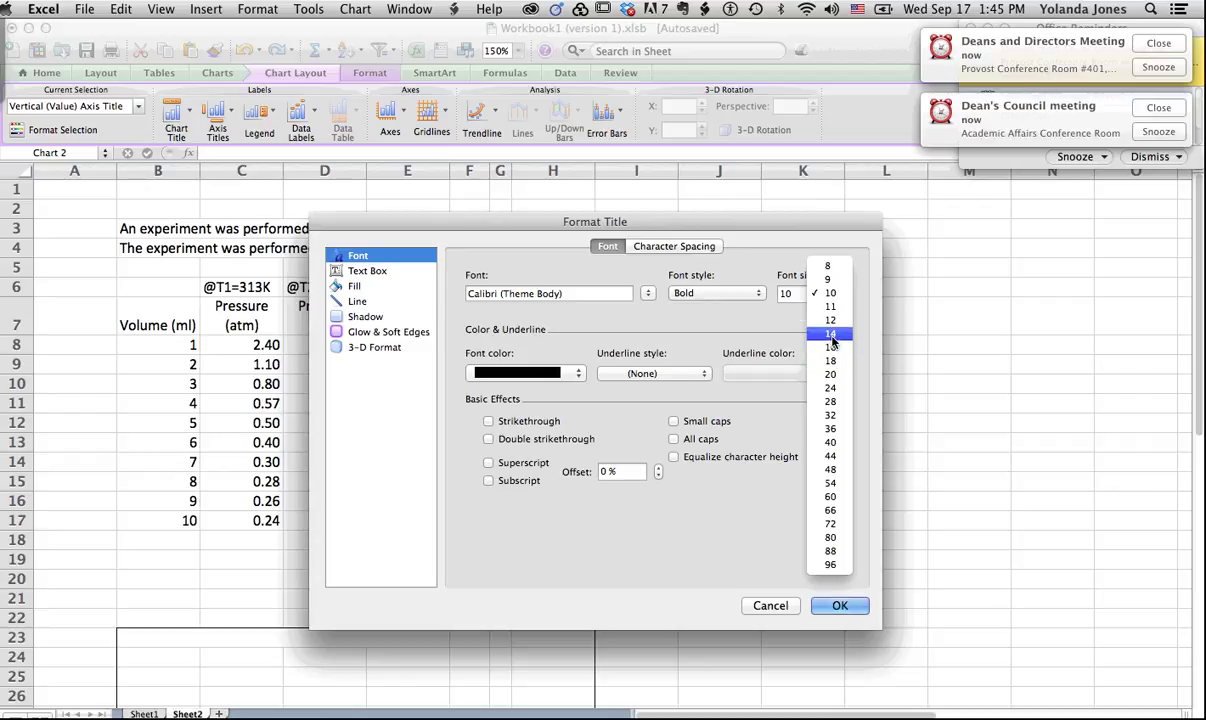
pyautogui.click(831, 340)
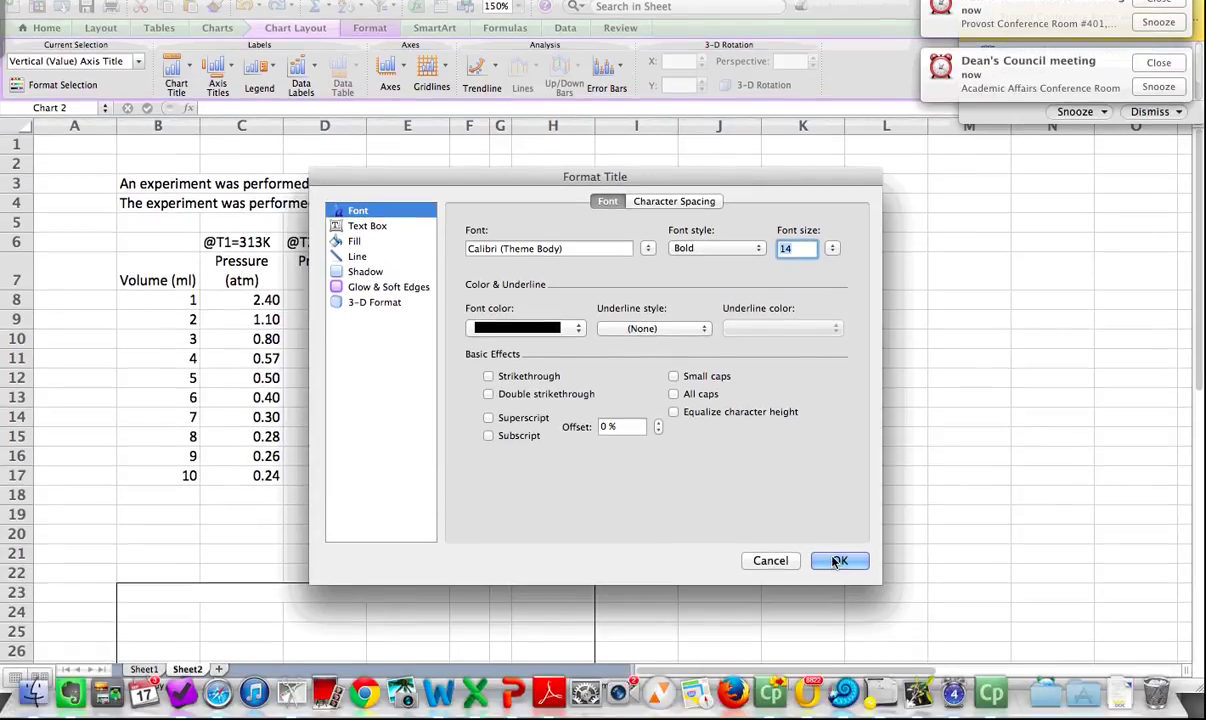
pyautogui.click(838, 561)
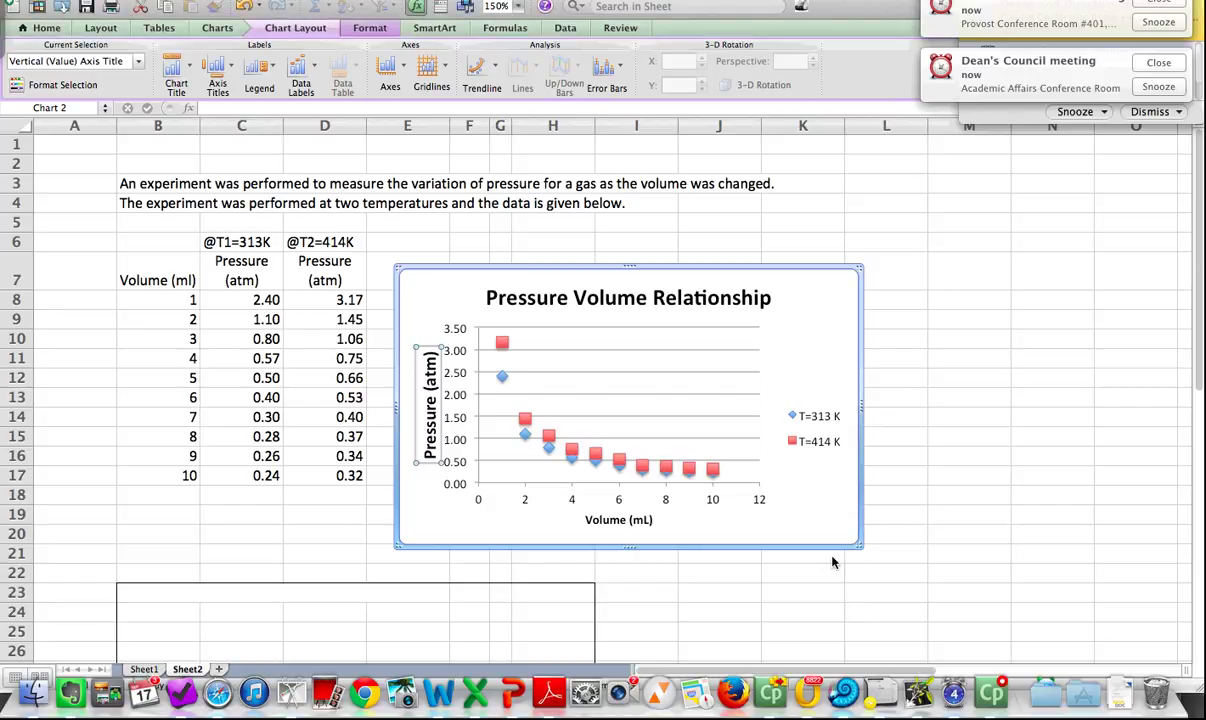
pyautogui.click(606, 519)
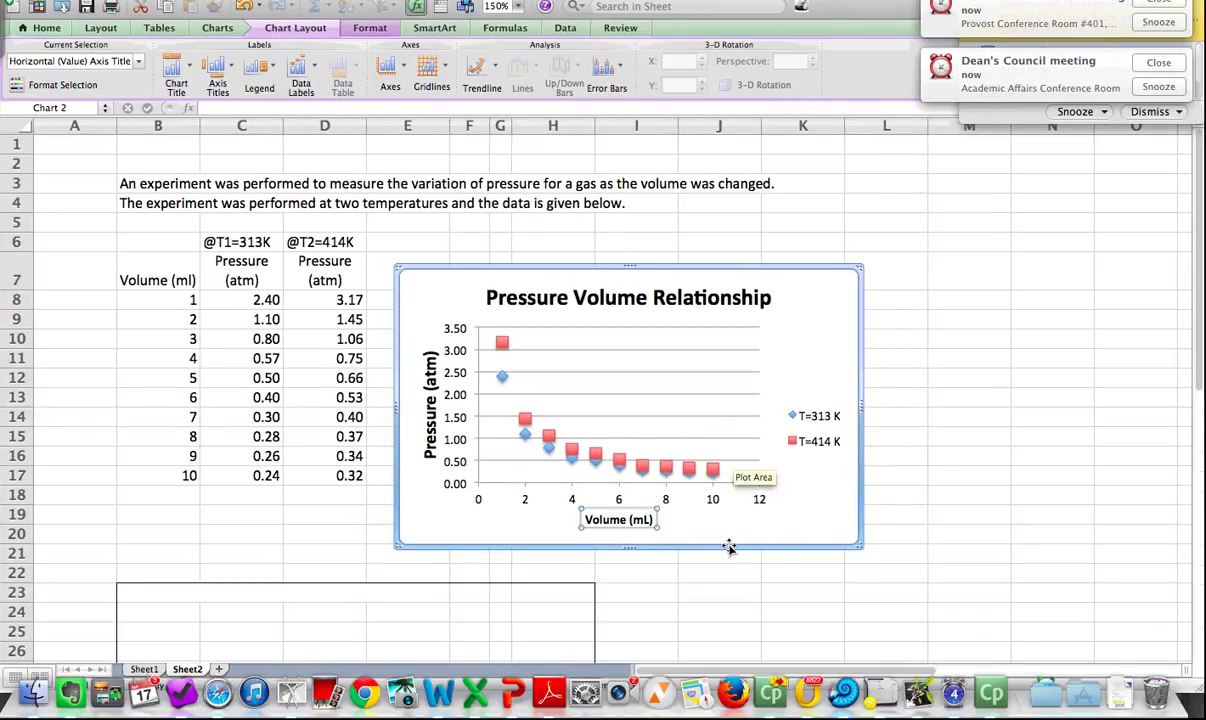
# - Set the horizontal axis title 'Volume (mL)' to 14 pt font through Format Axis Title
pyautogui.rightClick(626, 521)
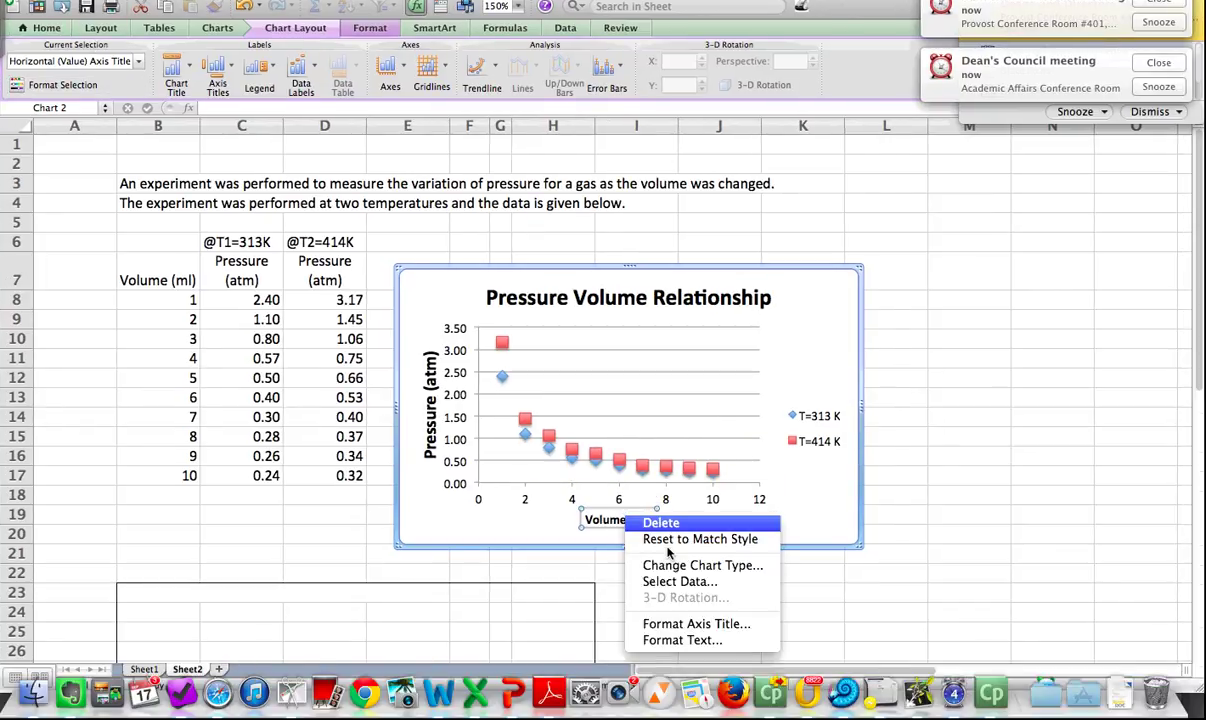
pyautogui.click(703, 624)
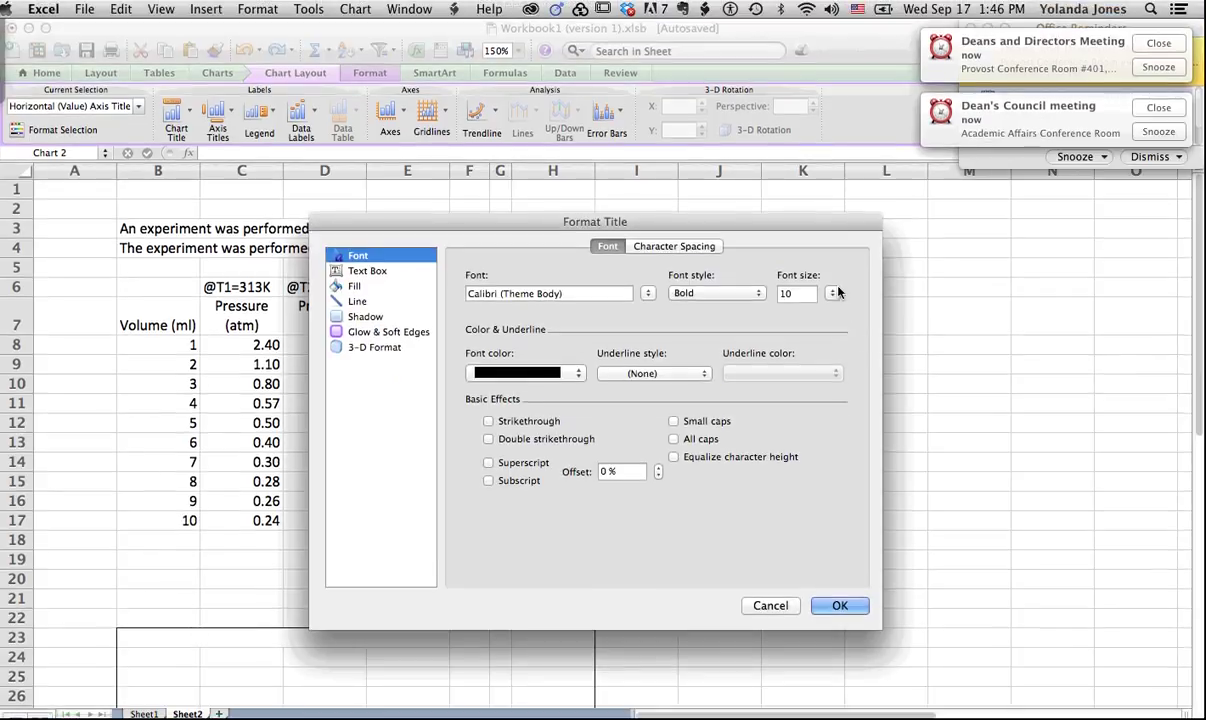
pyautogui.click(834, 293)
pyautogui.click(835, 294)
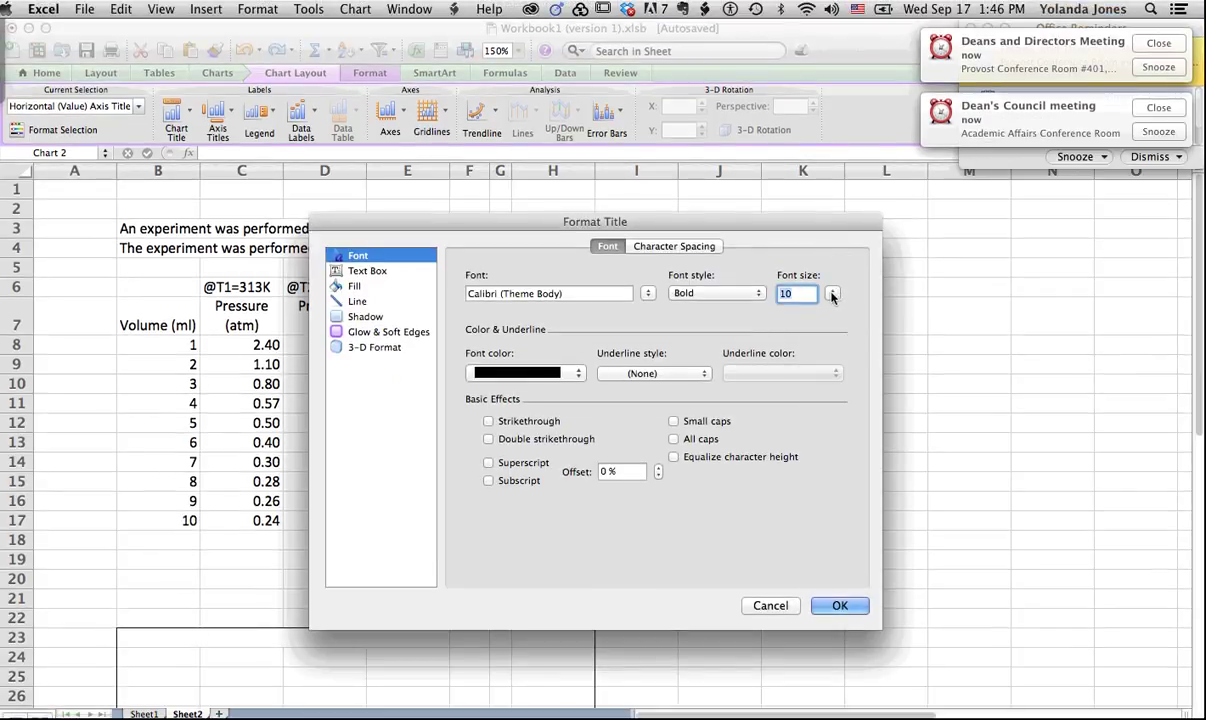
pyautogui.click(834, 293)
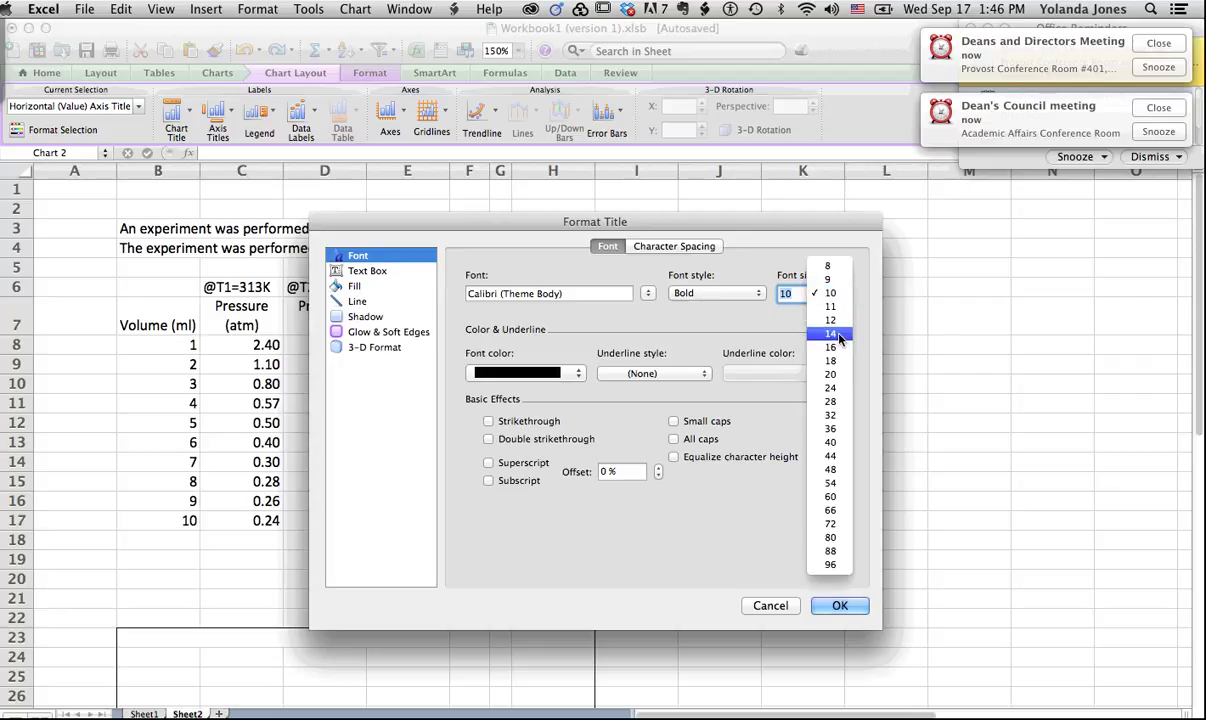
pyautogui.click(831, 334)
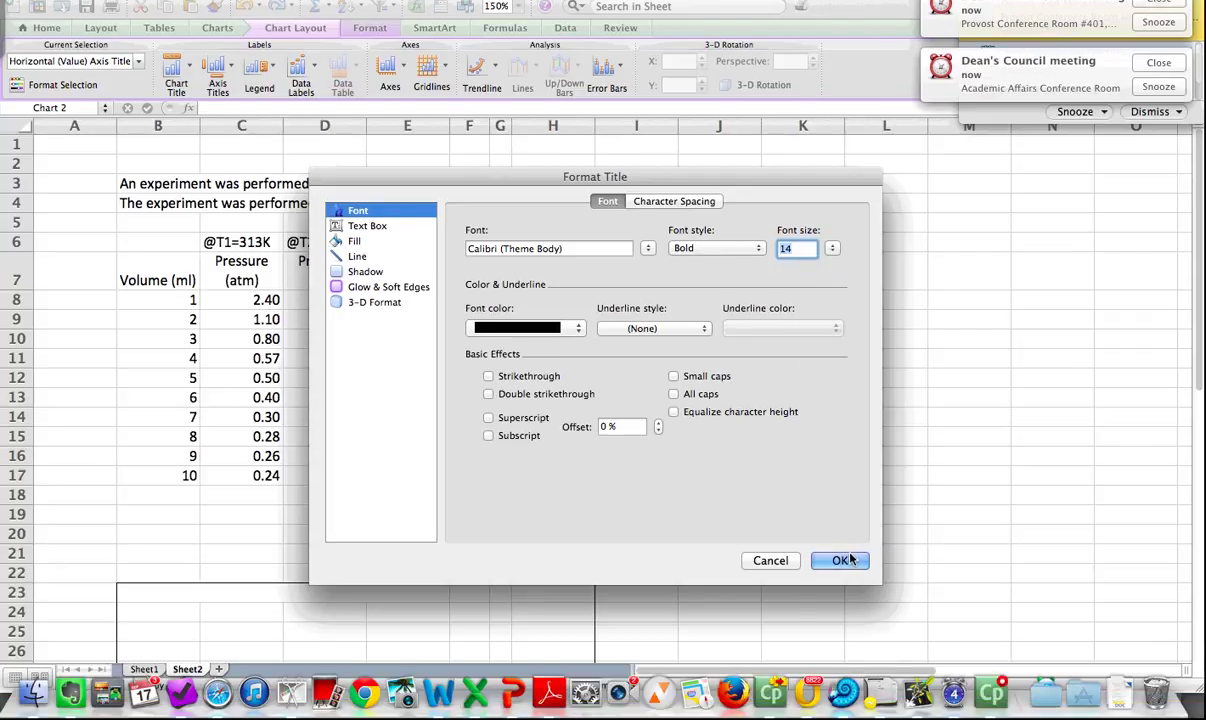
pyautogui.click(840, 605)
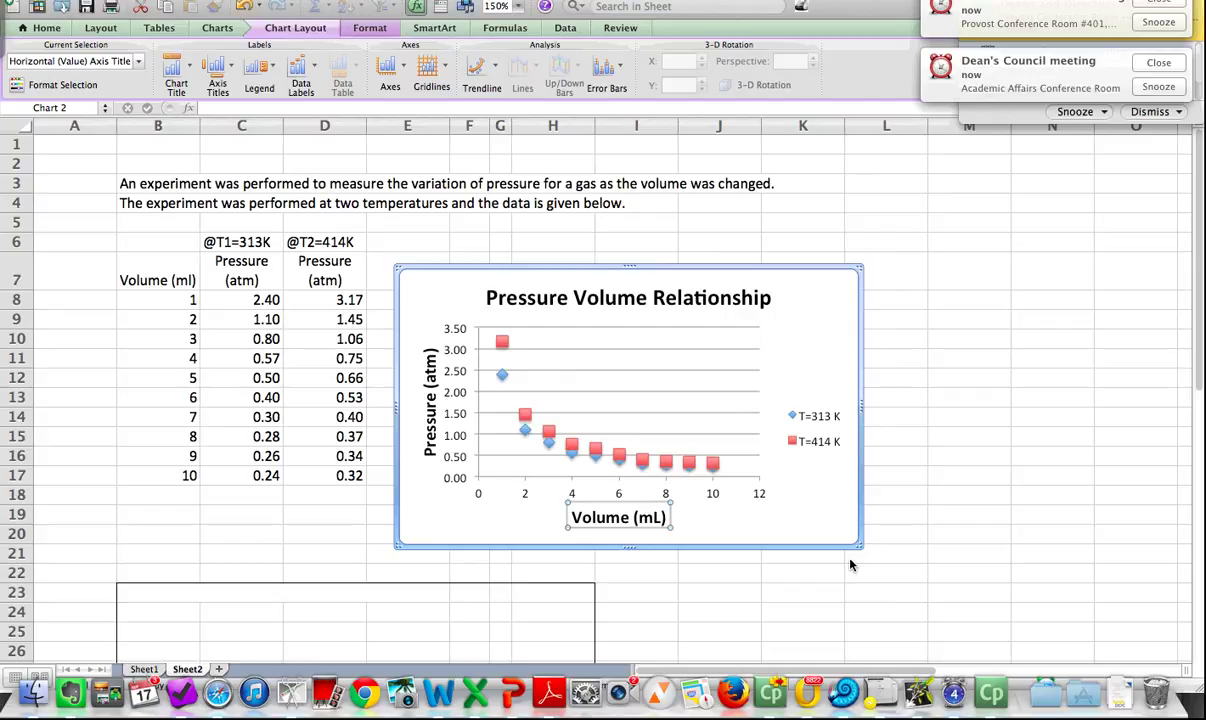
# - Choose a new legend position, then drag the chart up beside the data table
pyautogui.click(812, 415)
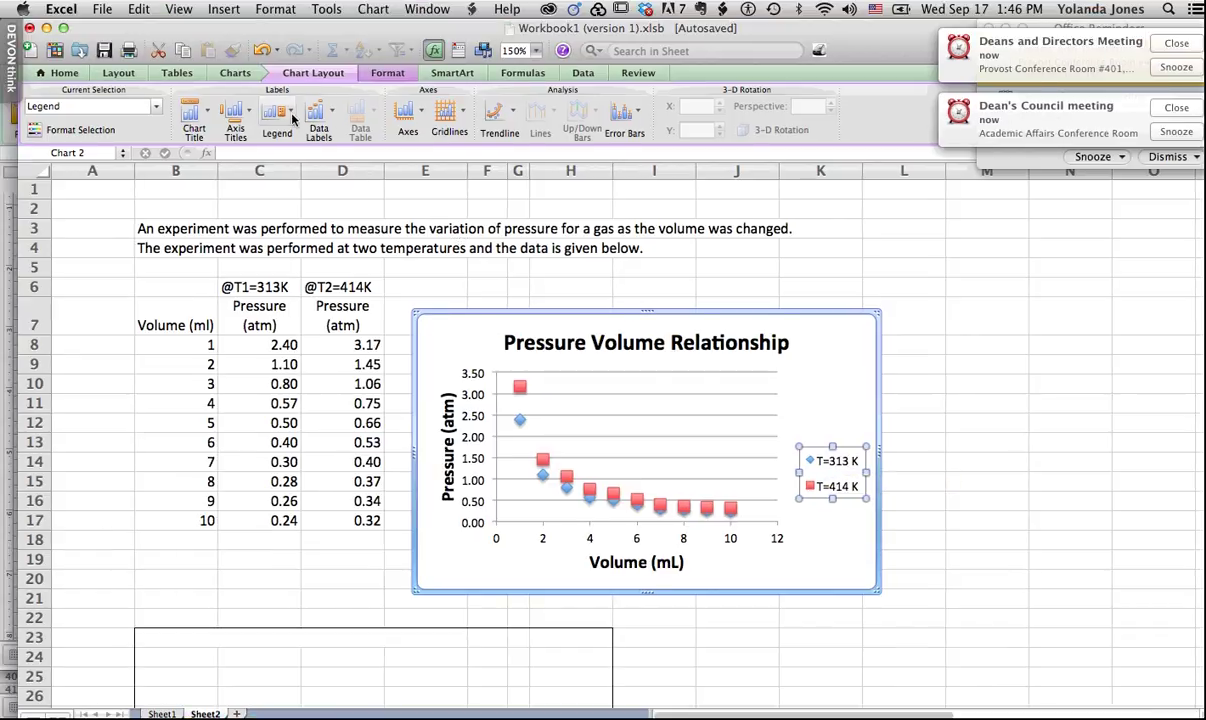
pyautogui.click(290, 118)
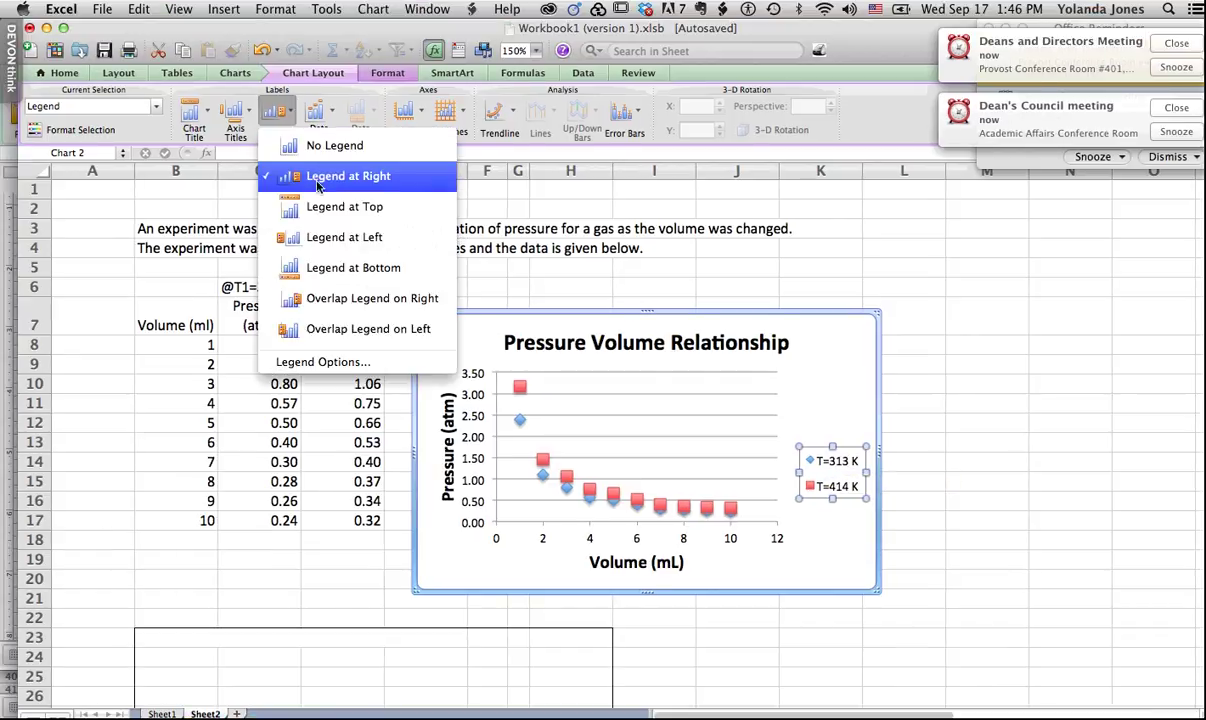
pyautogui.click(358, 303)
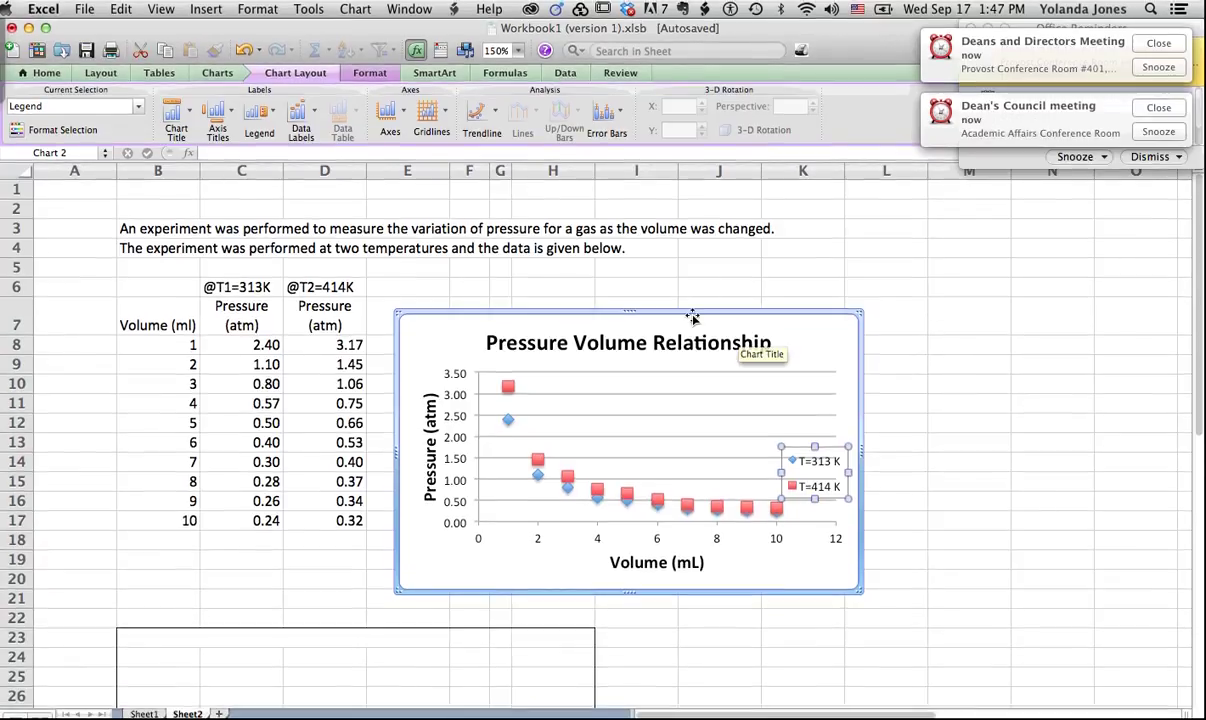
pyautogui.moveTo(694, 317); pyautogui.dragTo(736, 338)
pyautogui.scroll(-5, 937, 467)
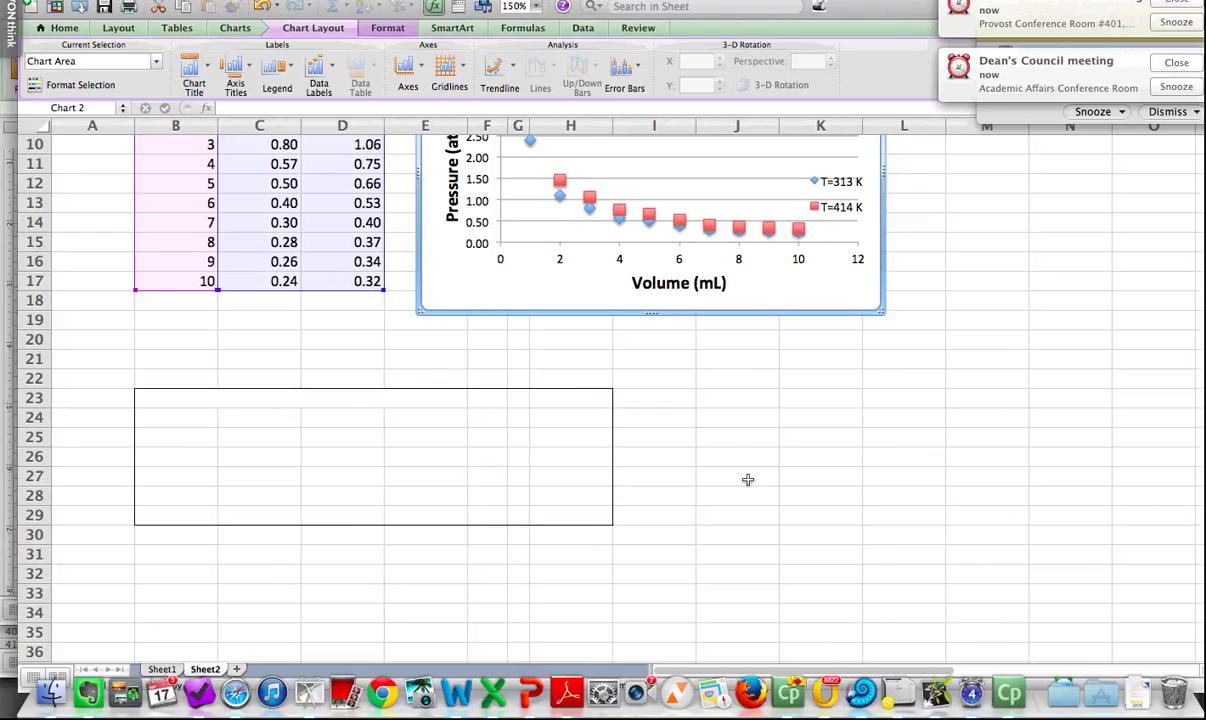
pyautogui.scroll(5, 731, 416)
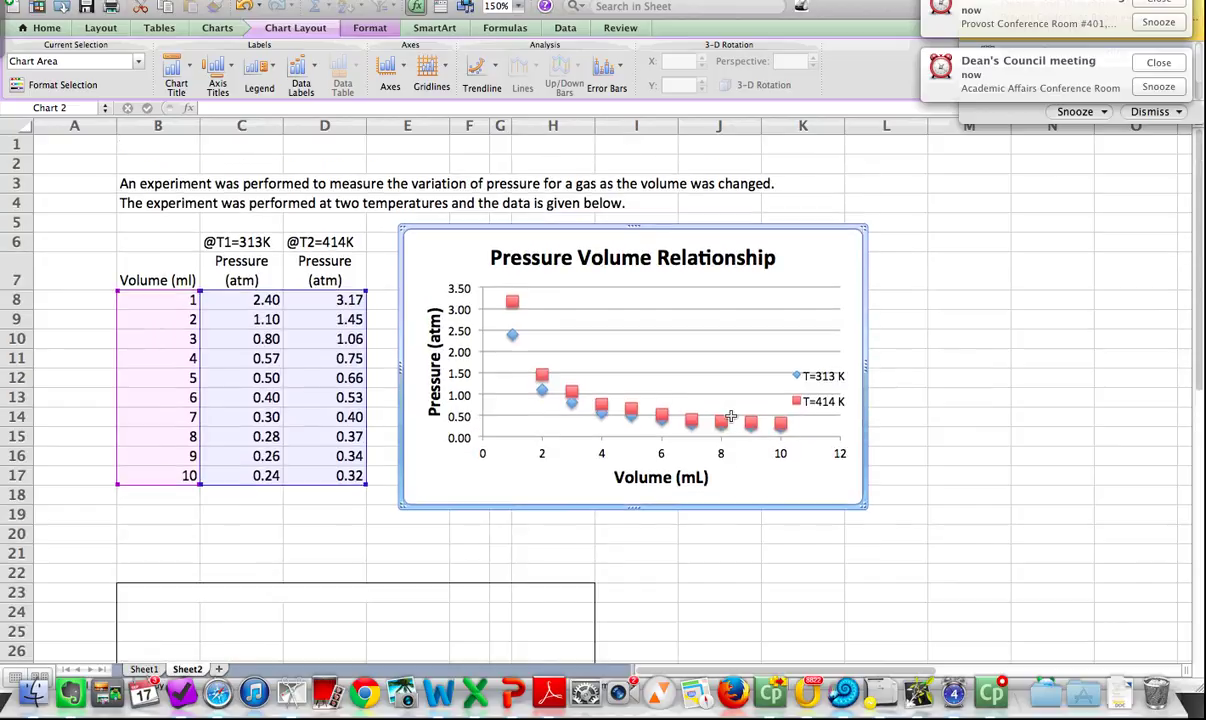
pyautogui.scroll(-5, 731, 416)
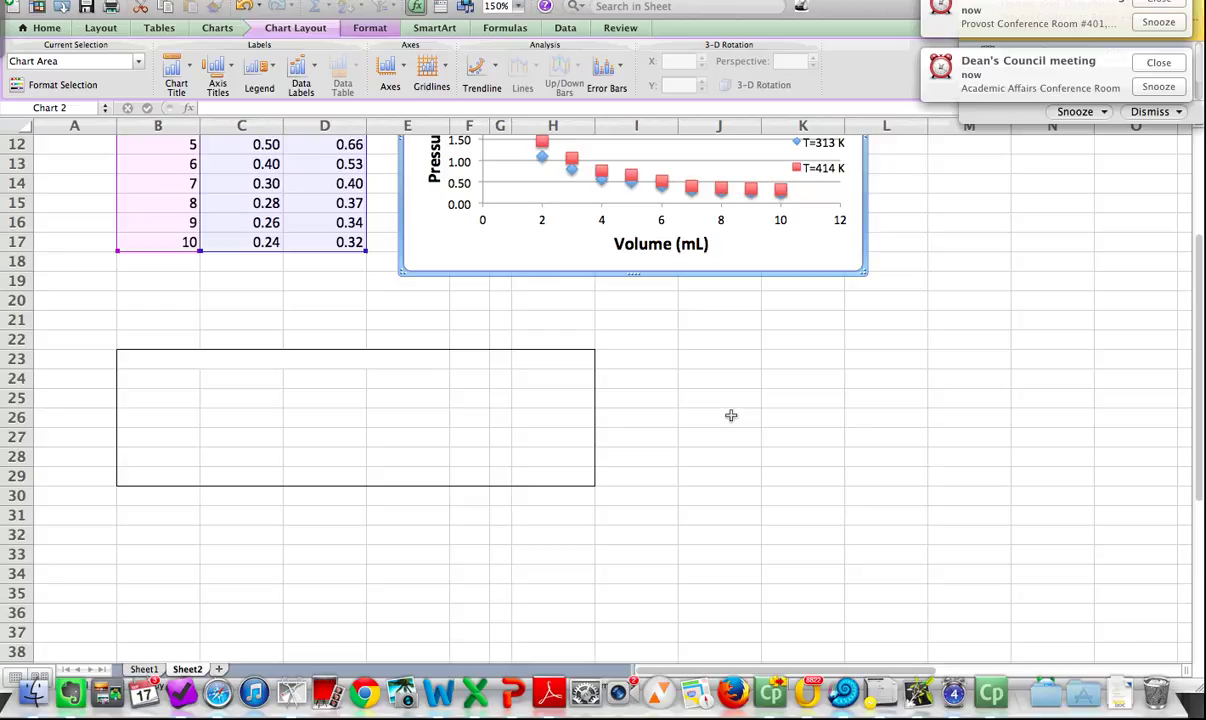
pyautogui.scroll(5, 835, 334)
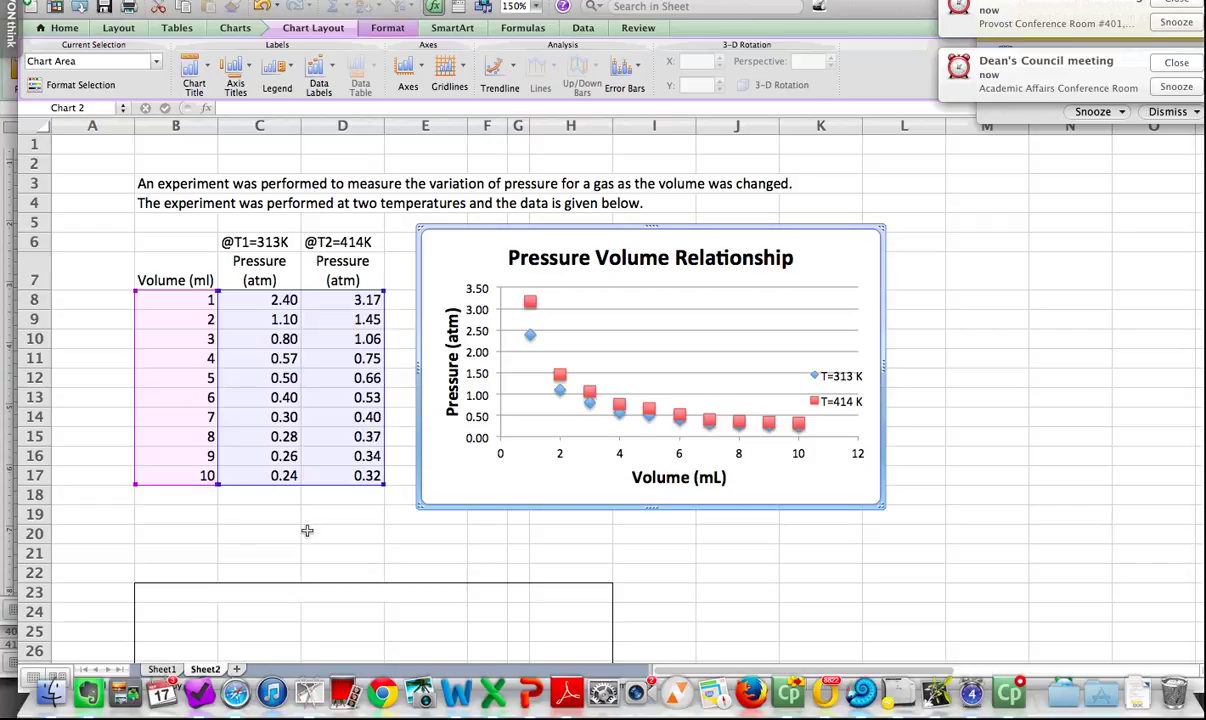
# - Copy Sheet2 to the end of the workbook as Sheet2 (2) with Move or Copy
pyautogui.rightClick(206, 669)
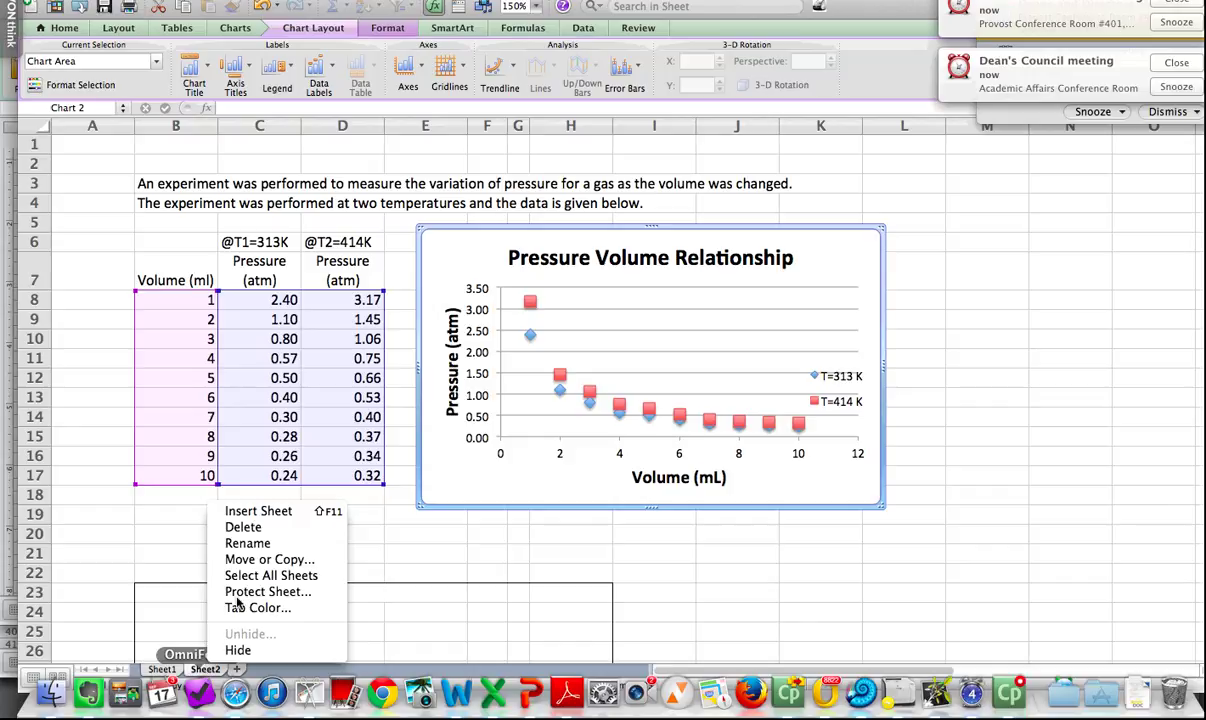
pyautogui.click(262, 560)
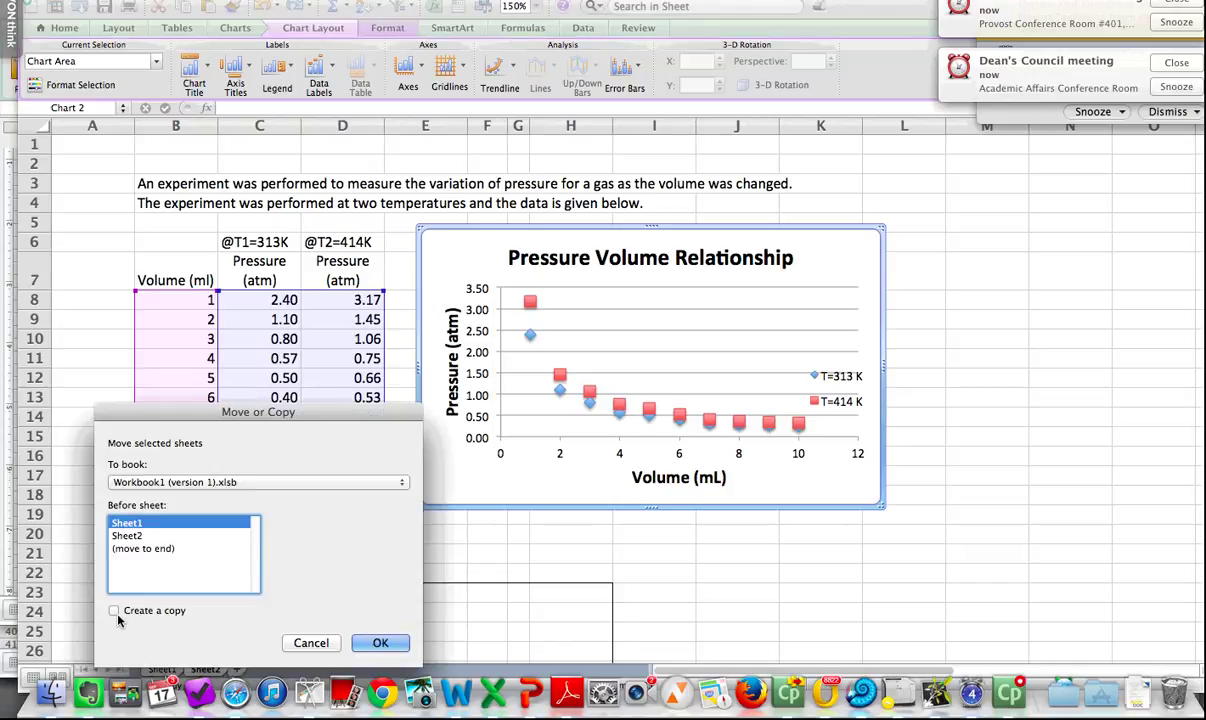
pyautogui.click(115, 611)
pyautogui.click(165, 548)
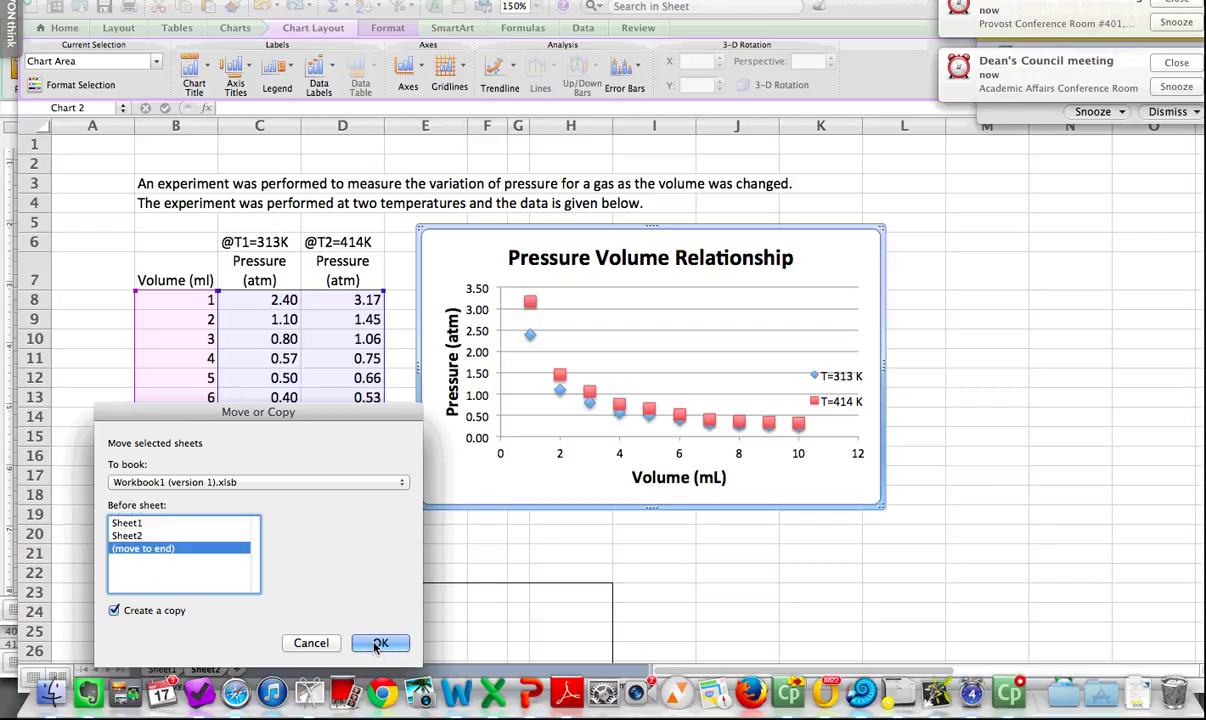
pyautogui.click(379, 643)
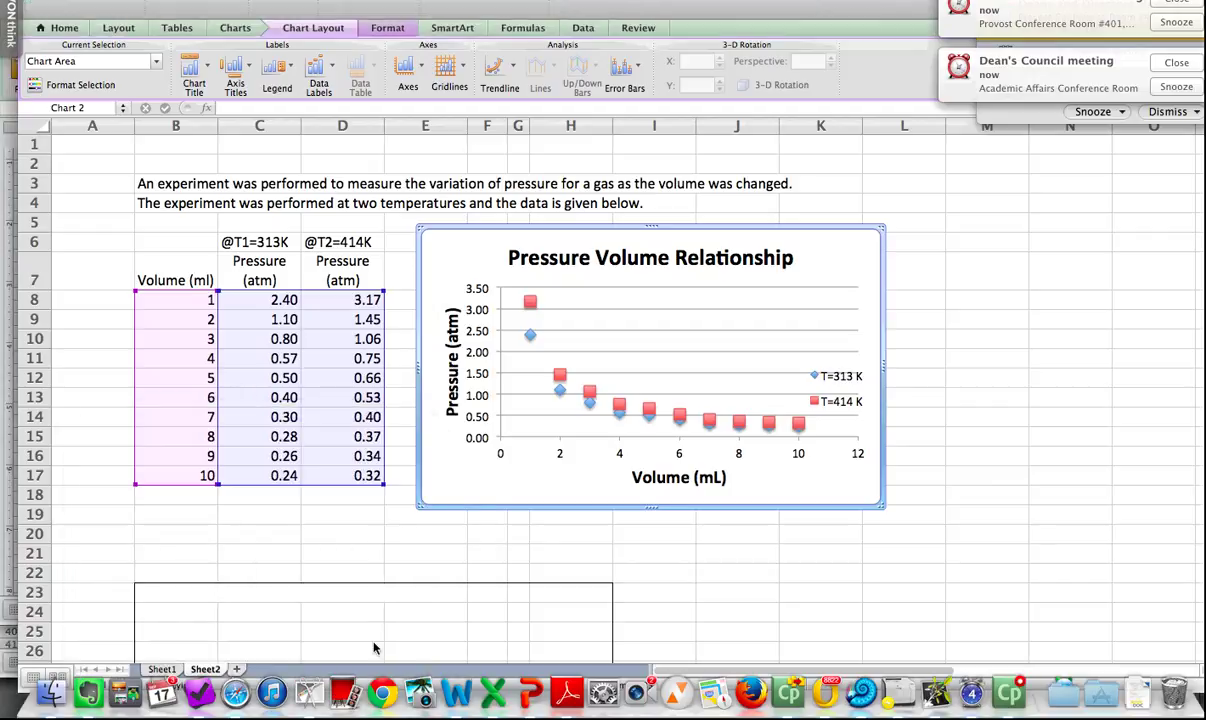
# - On Sheet2 (2), select and copy the volume values B8:B17
pyautogui.click(205, 669)
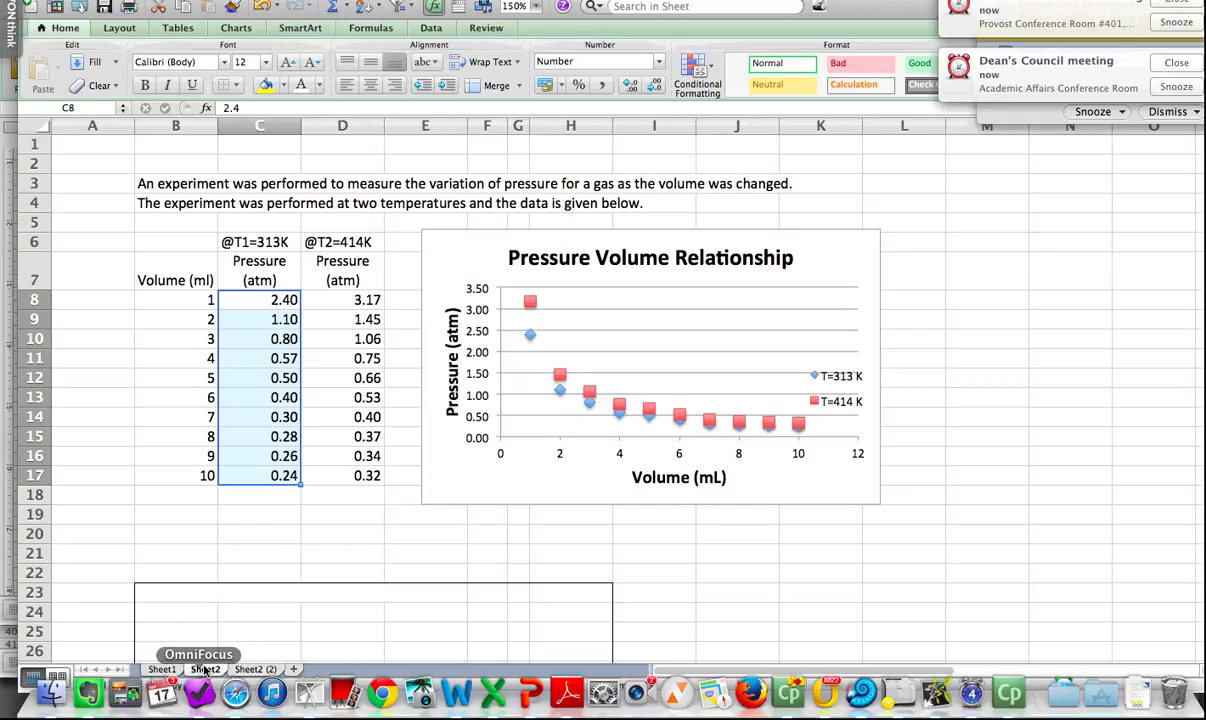
pyautogui.click(270, 669)
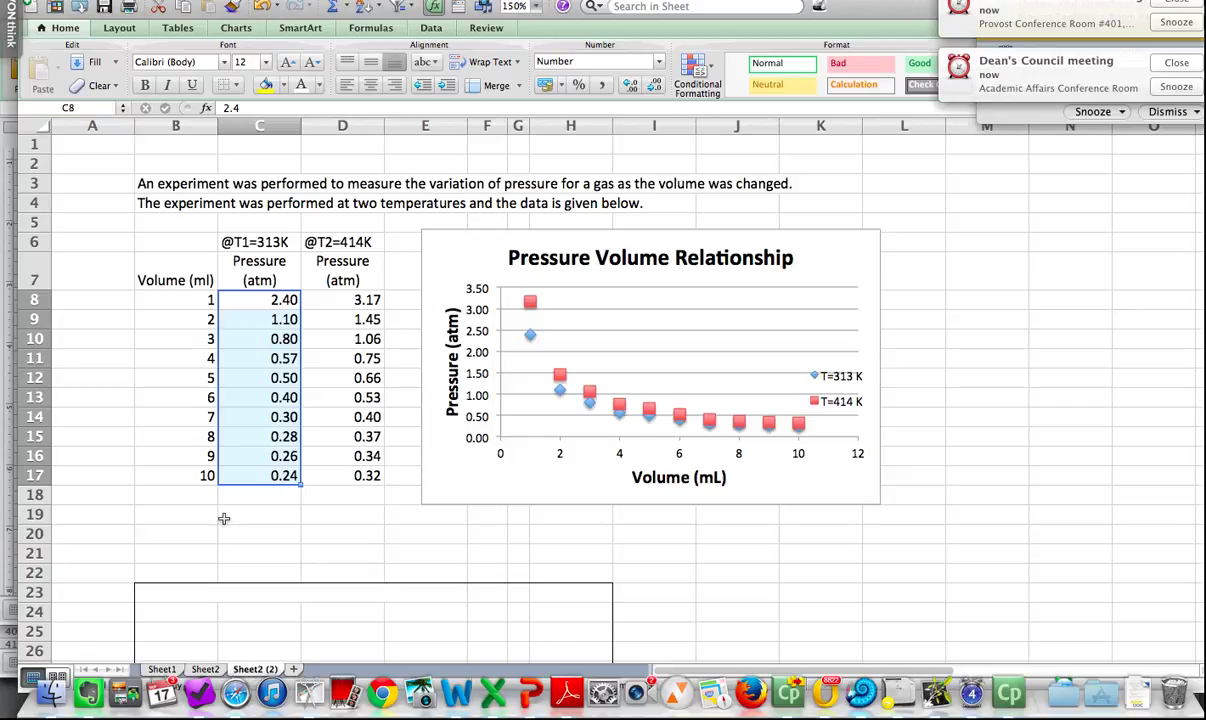
pyautogui.click(222, 586)
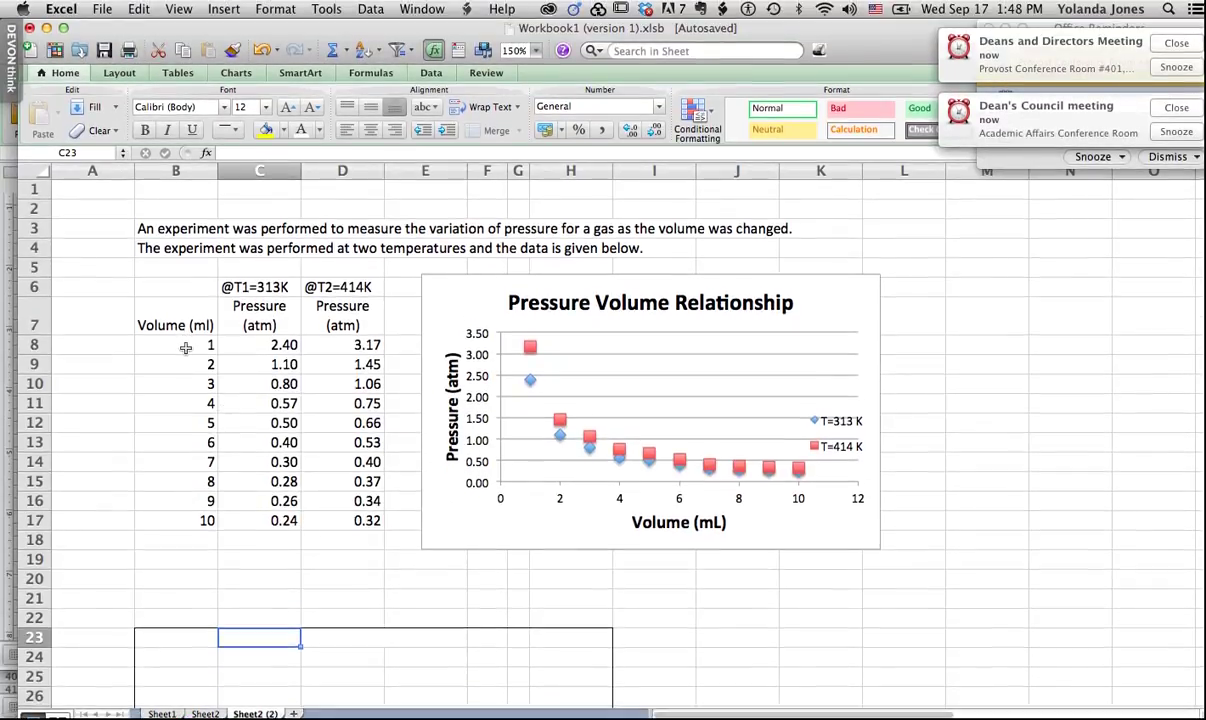
pyautogui.moveTo(185, 347); pyautogui.dragTo(185, 483)
pyautogui.moveTo(185, 438); pyautogui.dragTo(181, 475)
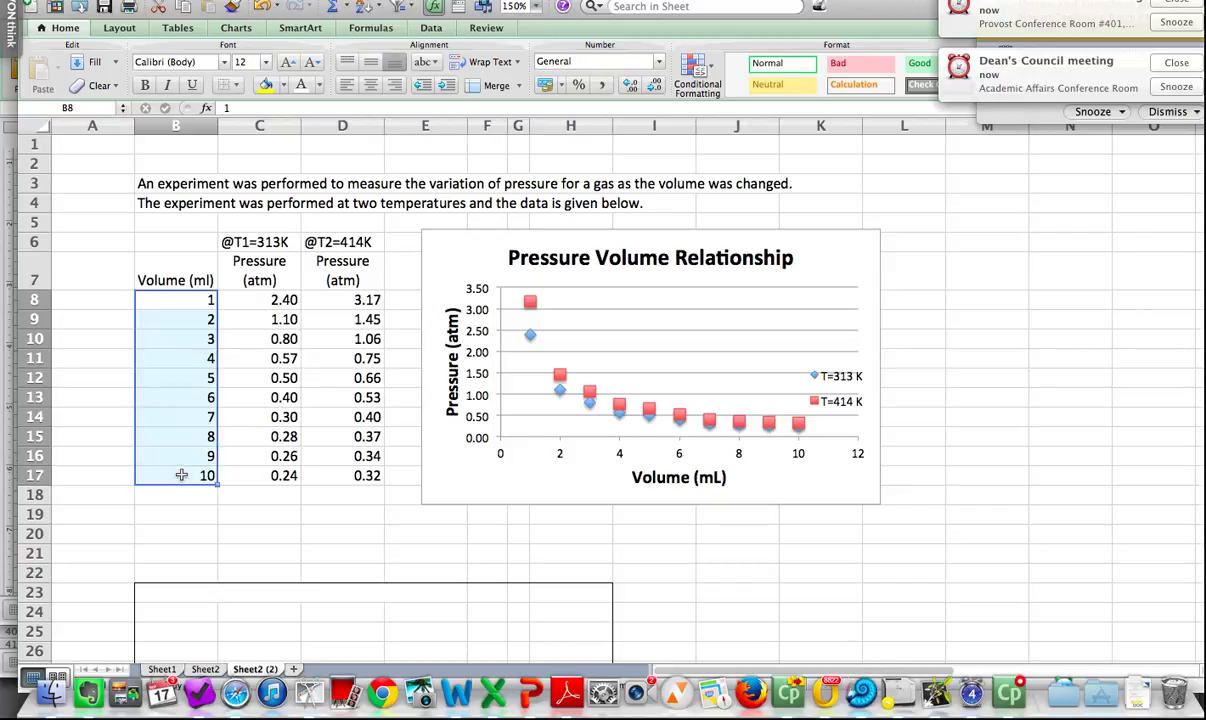
pyautogui.rightClick(184, 301)
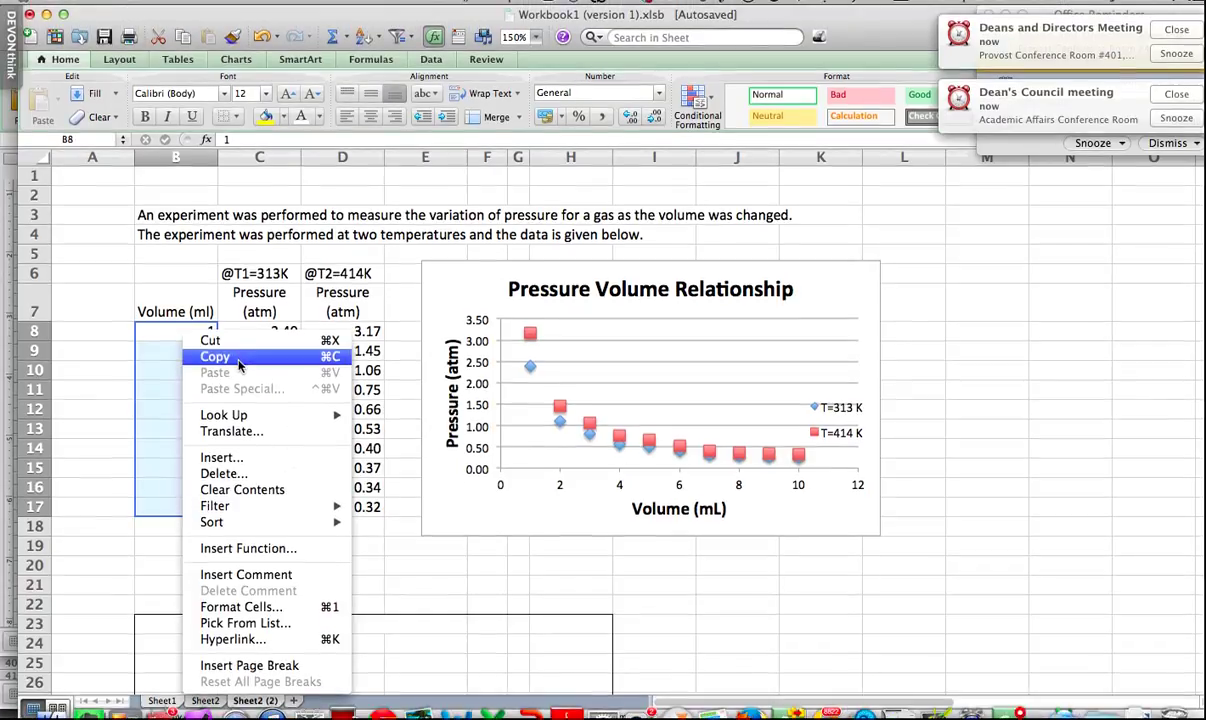
pyautogui.click(238, 350)
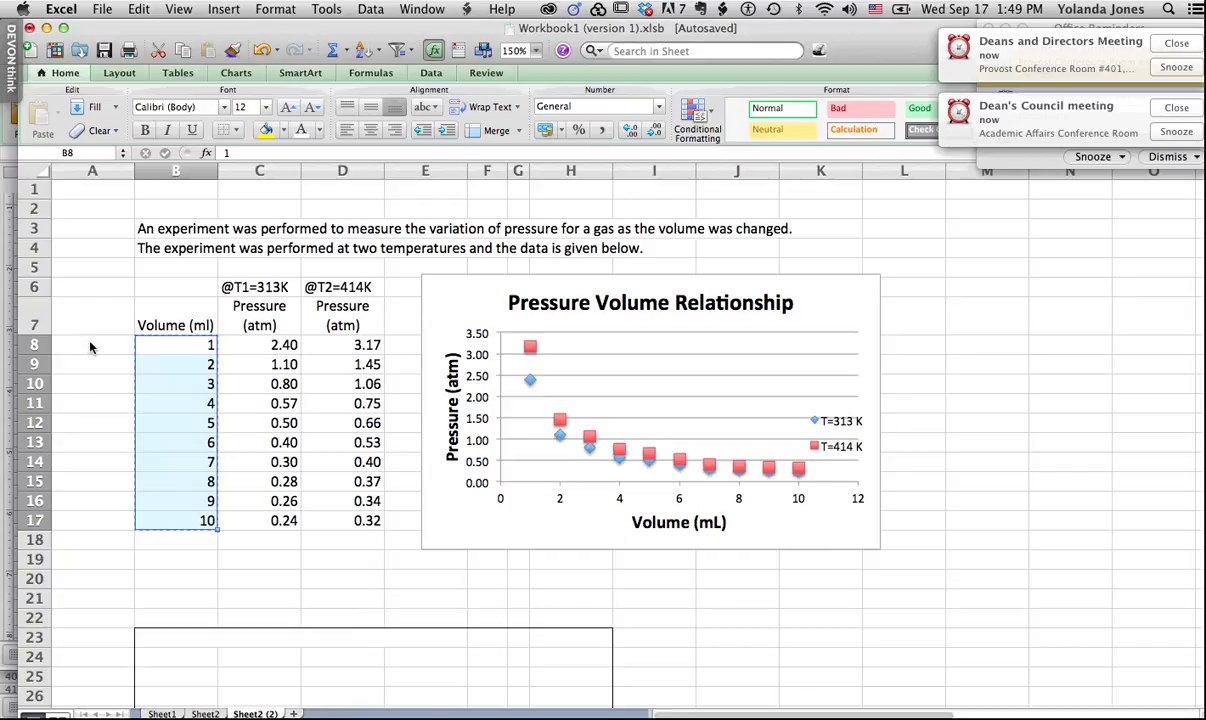
# - Reselect and recopy volumes B8:B17, choosing A8 as the destination
pyautogui.click(86, 342)
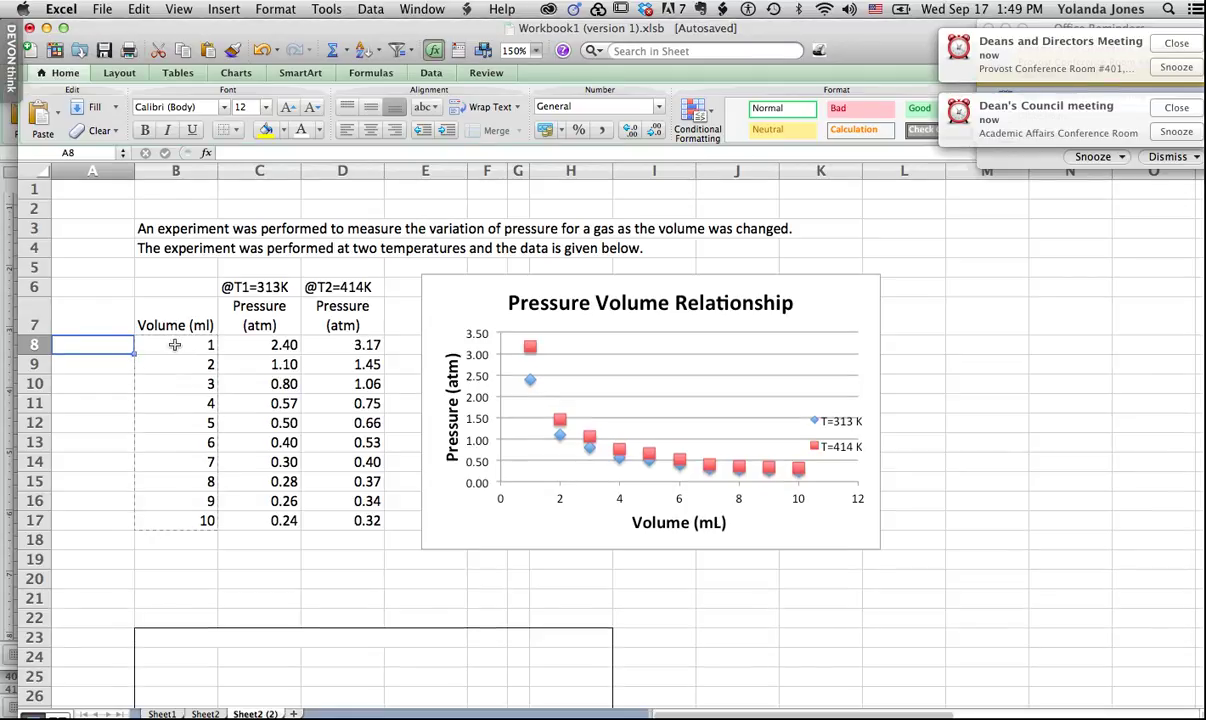
pyautogui.click(175, 347)
pyautogui.moveTo(175, 347); pyautogui.dragTo(182, 521)
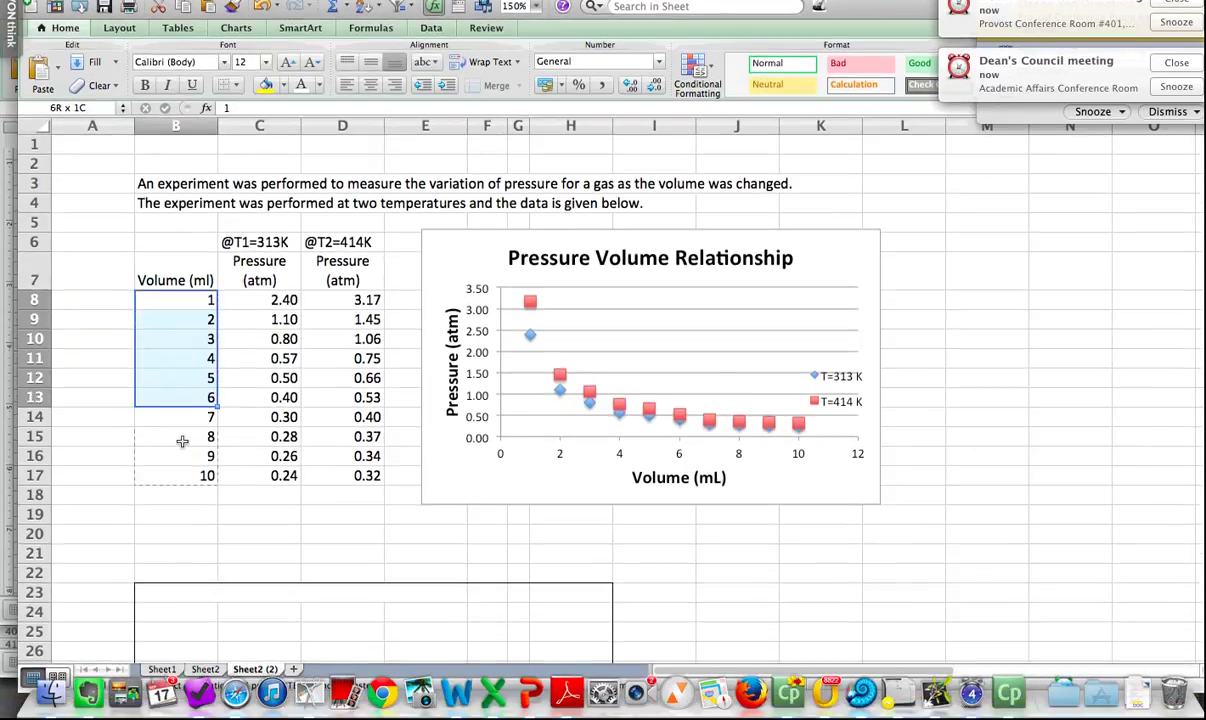
pyautogui.moveTo(182, 476); pyautogui.dragTo(186, 477)
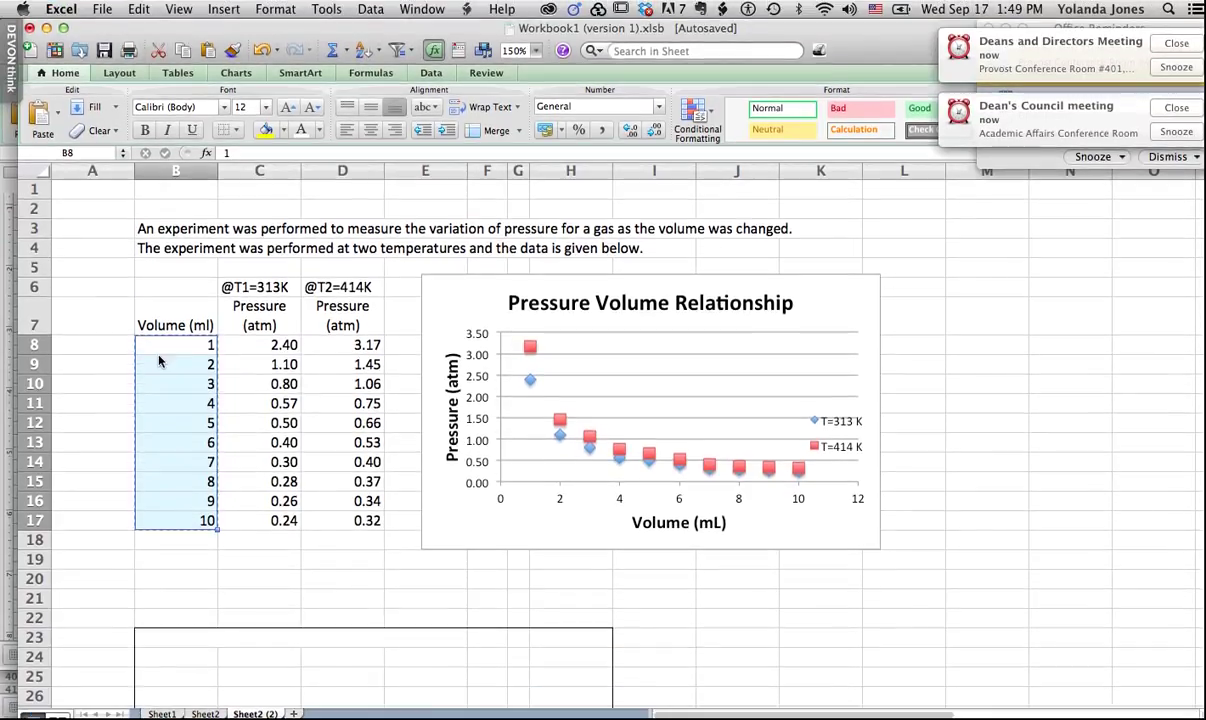
pyautogui.rightClick(160, 341)
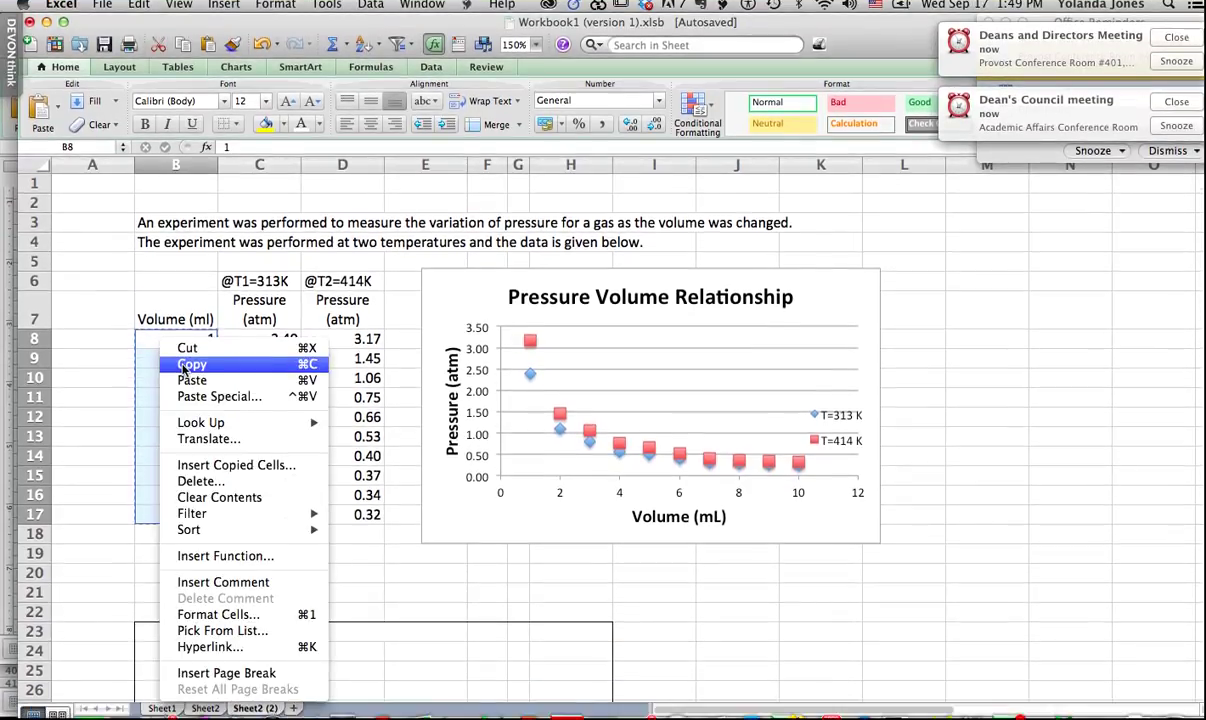
pyautogui.click(190, 364)
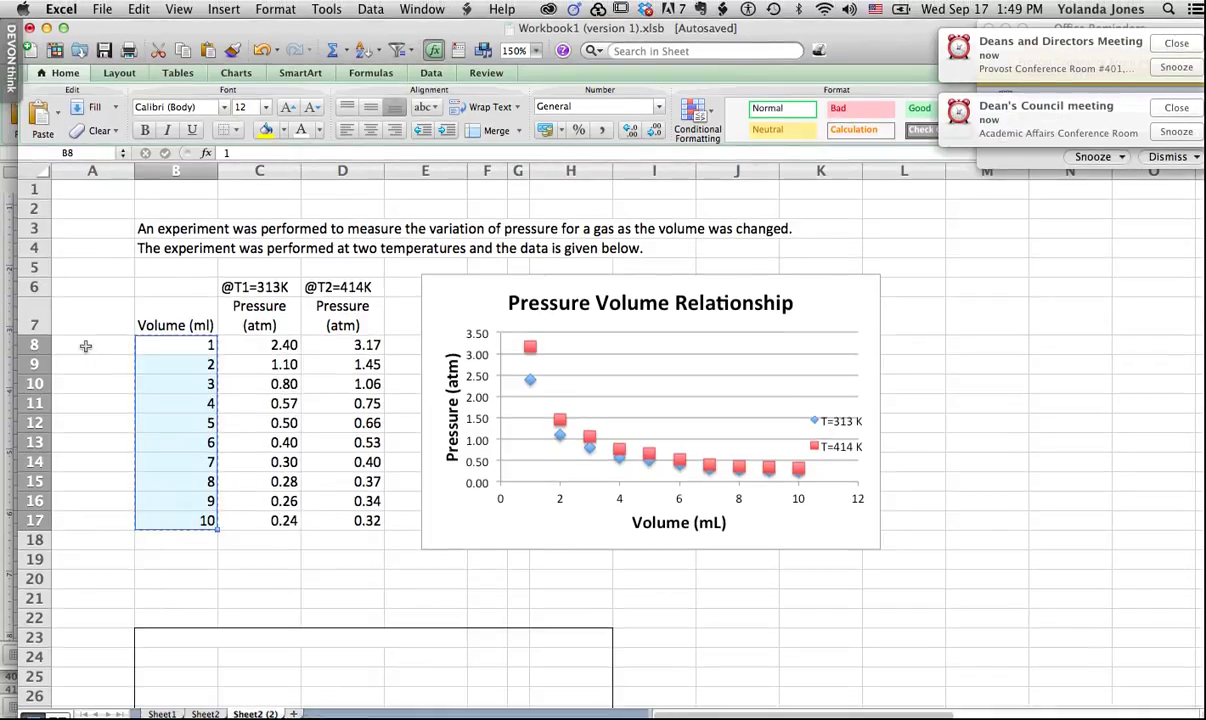
pyautogui.click(86, 346)
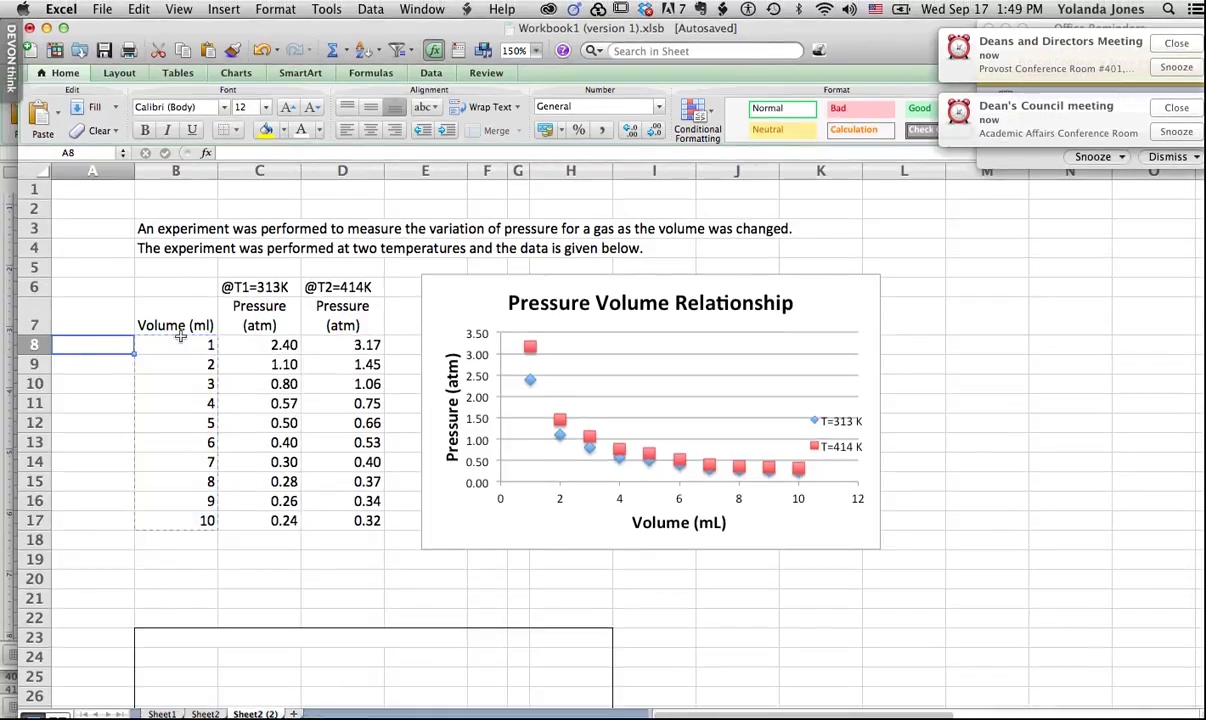
# - Copy the Volume (ml) header with its values, B7:B17, and paste into A7
pyautogui.moveTo(178, 330); pyautogui.dragTo(185, 513)
pyautogui.rightClick(187, 468)
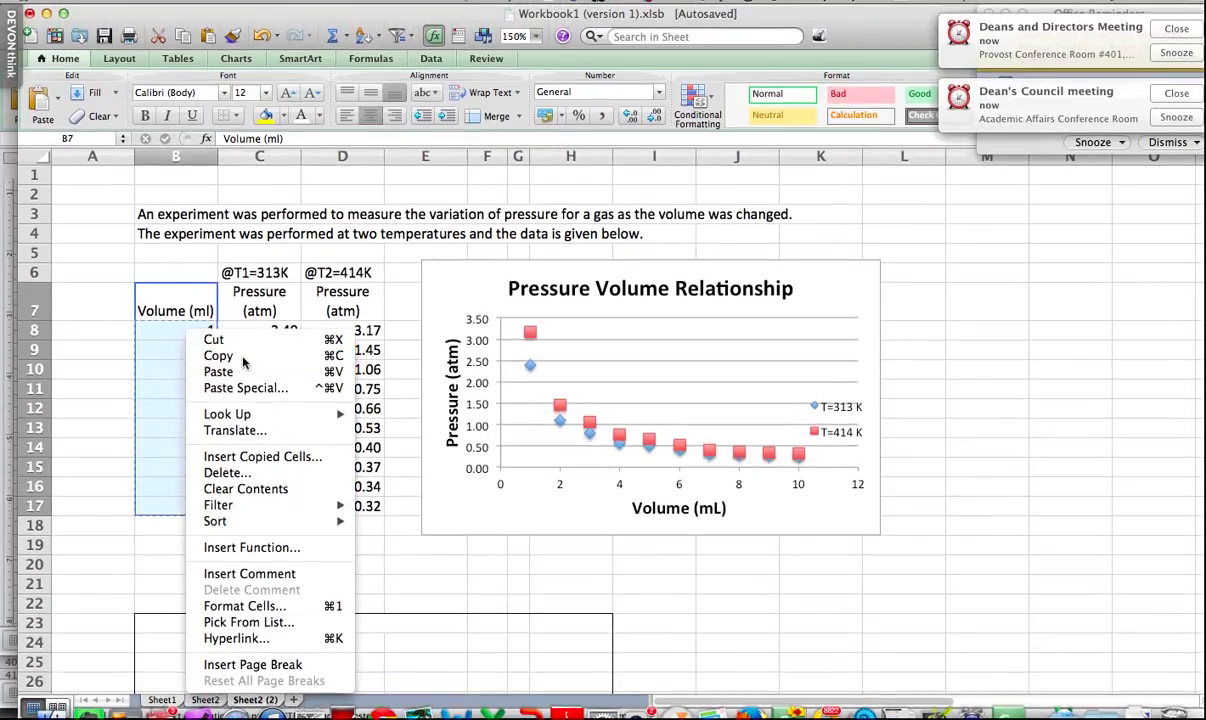
pyautogui.click(157, 299)
pyautogui.click(101, 298)
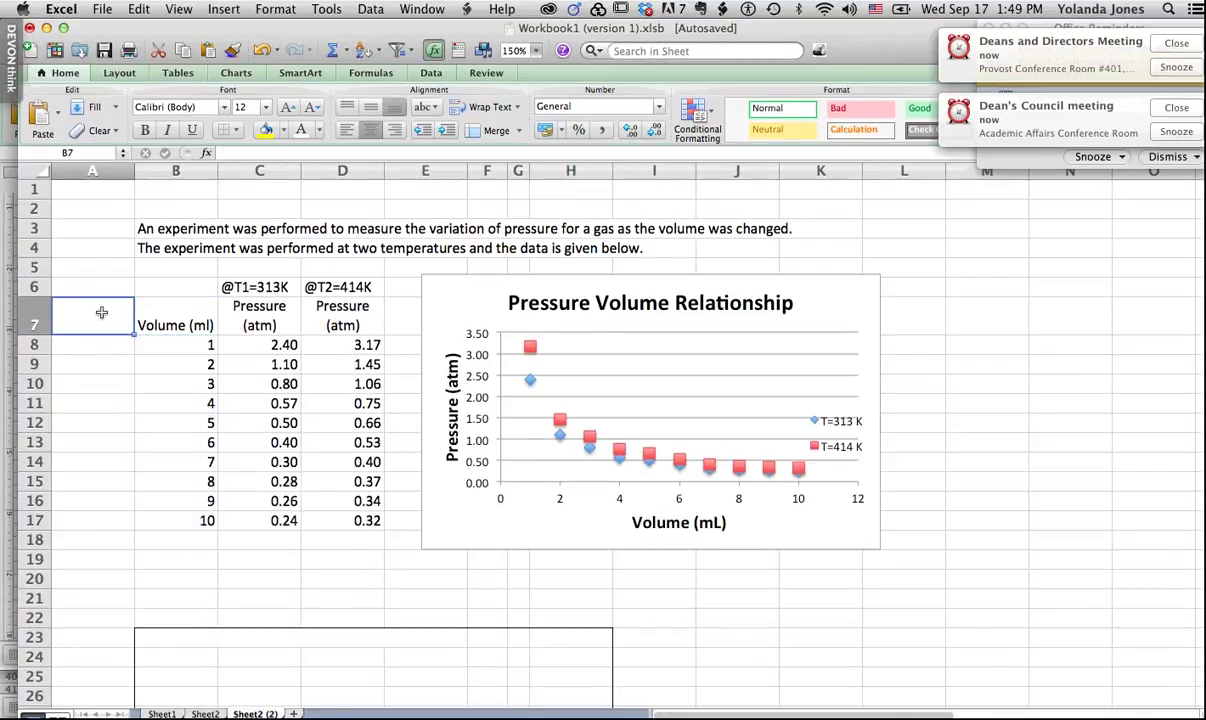
pyautogui.rightClick(101, 313)
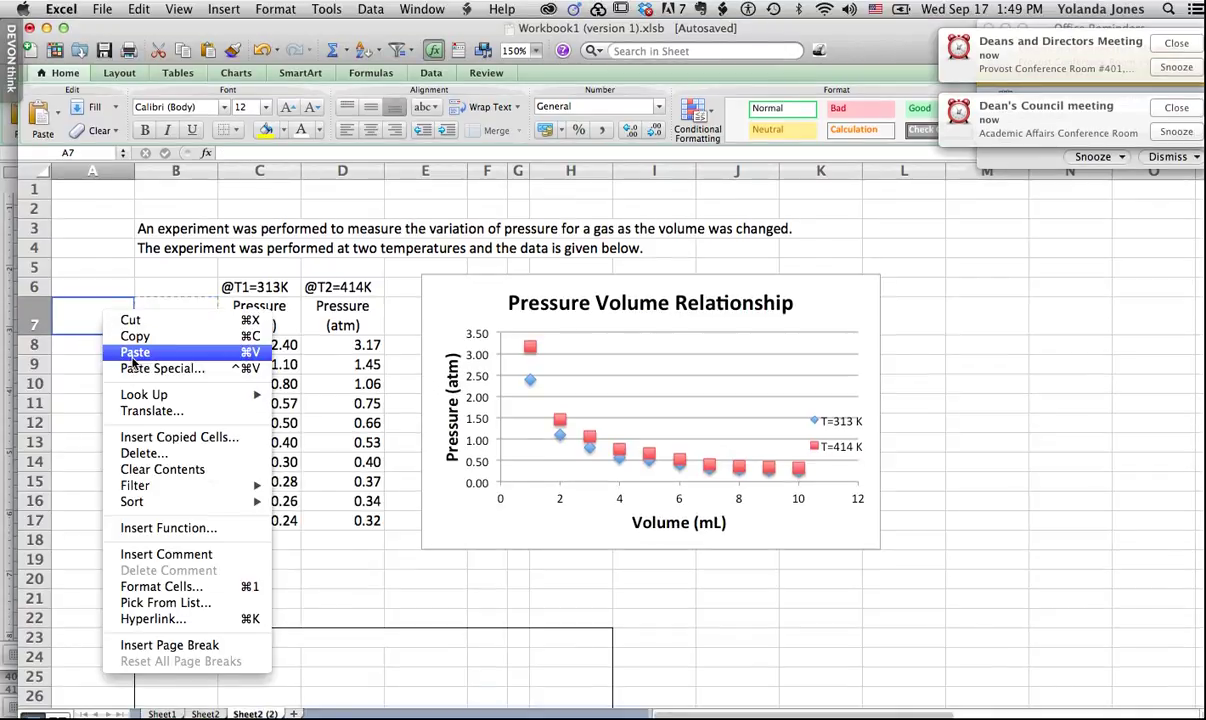
pyautogui.click(133, 353)
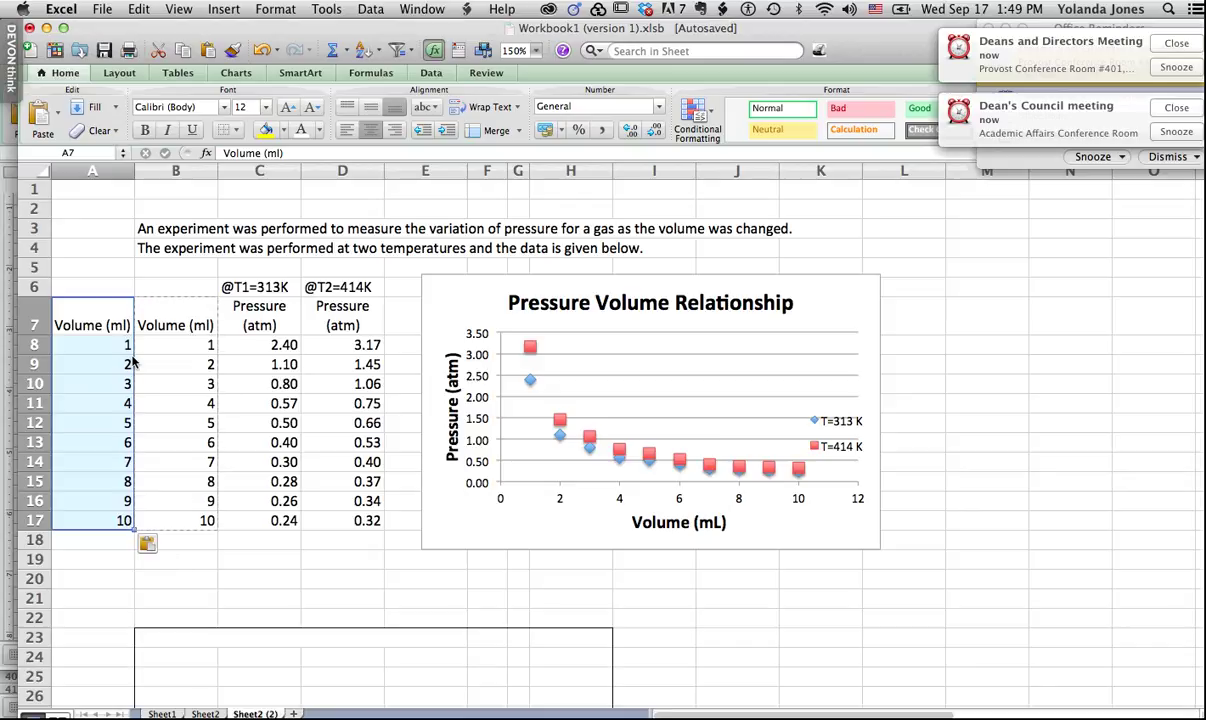
# - Fill the volume cells B8:B17 light orange, replacing the yellow fill
pyautogui.click(174, 345)
pyautogui.moveTo(166, 312); pyautogui.dragTo(181, 512)
pyautogui.moveTo(181, 466); pyautogui.dragTo(178, 478)
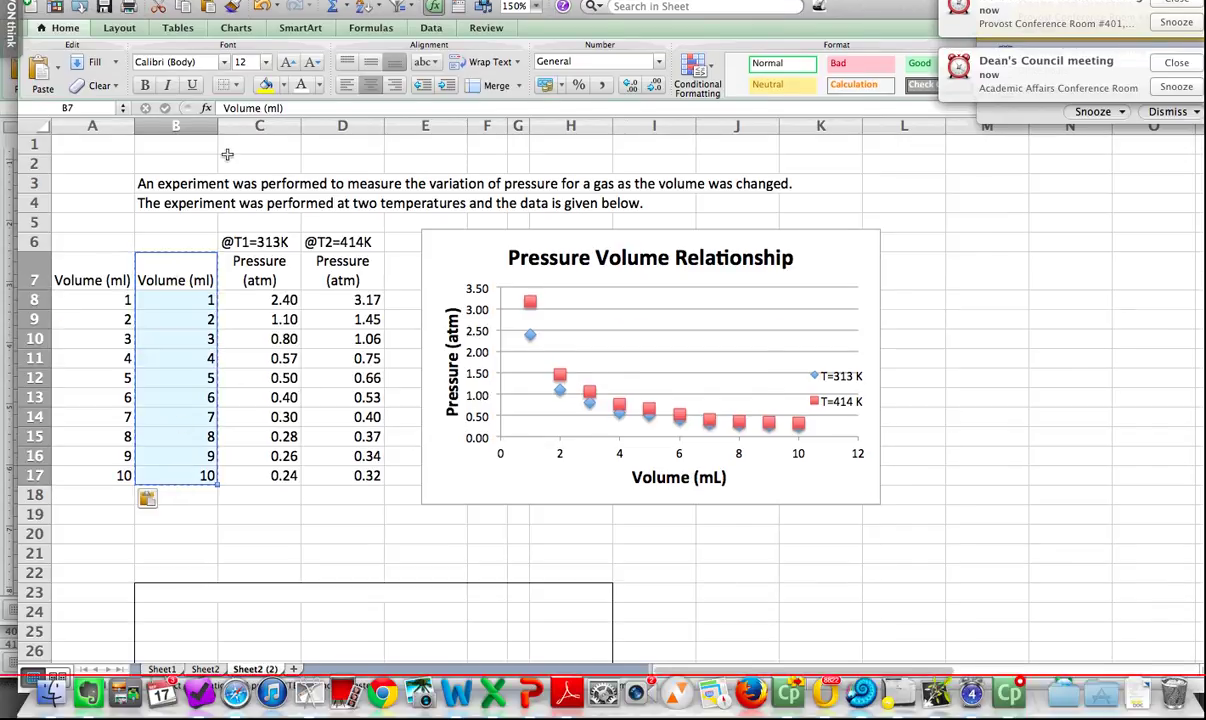
pyautogui.click(267, 134)
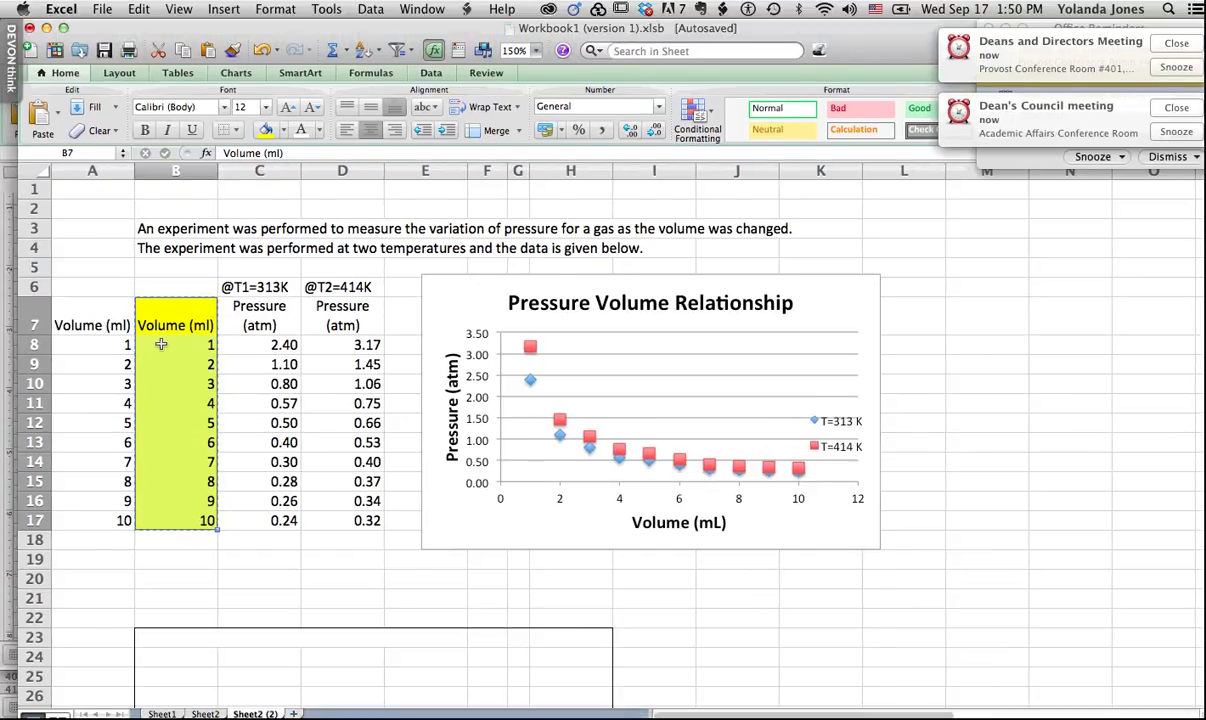
pyautogui.moveTo(160, 344); pyautogui.dragTo(170, 514)
pyautogui.moveTo(170, 469); pyautogui.dragTo(167, 475)
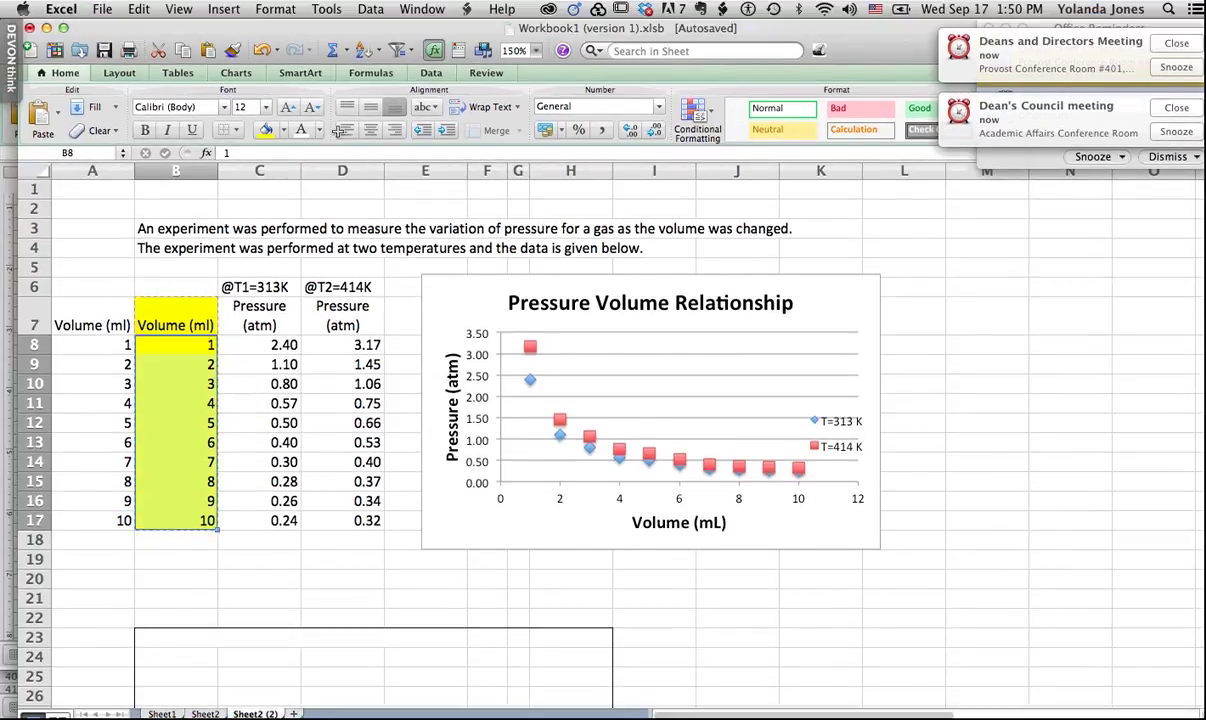
pyautogui.click(283, 132)
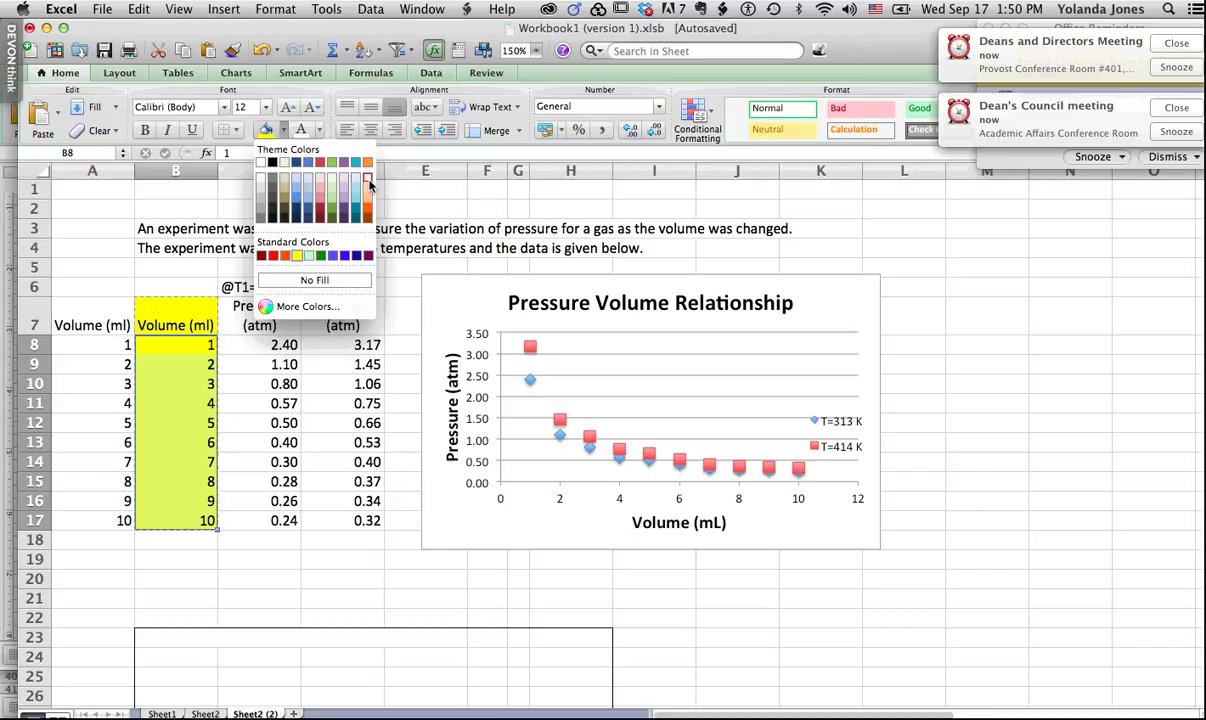
pyautogui.click(368, 181)
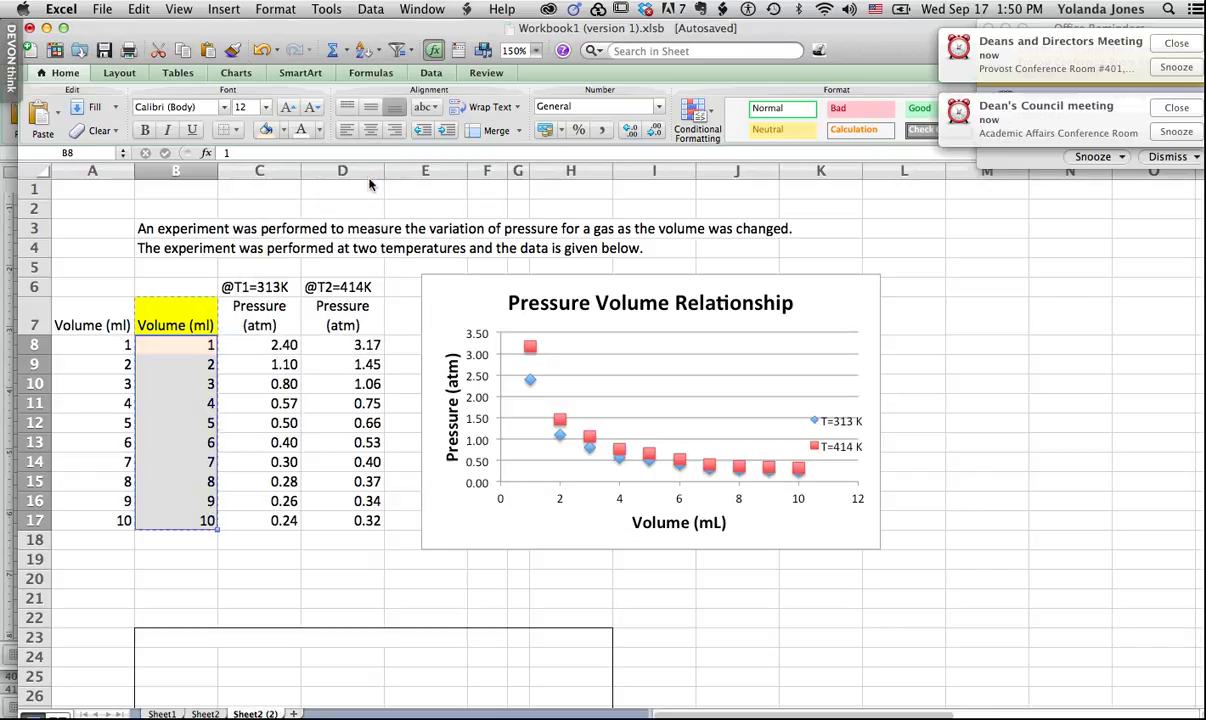
pyautogui.click(91, 322)
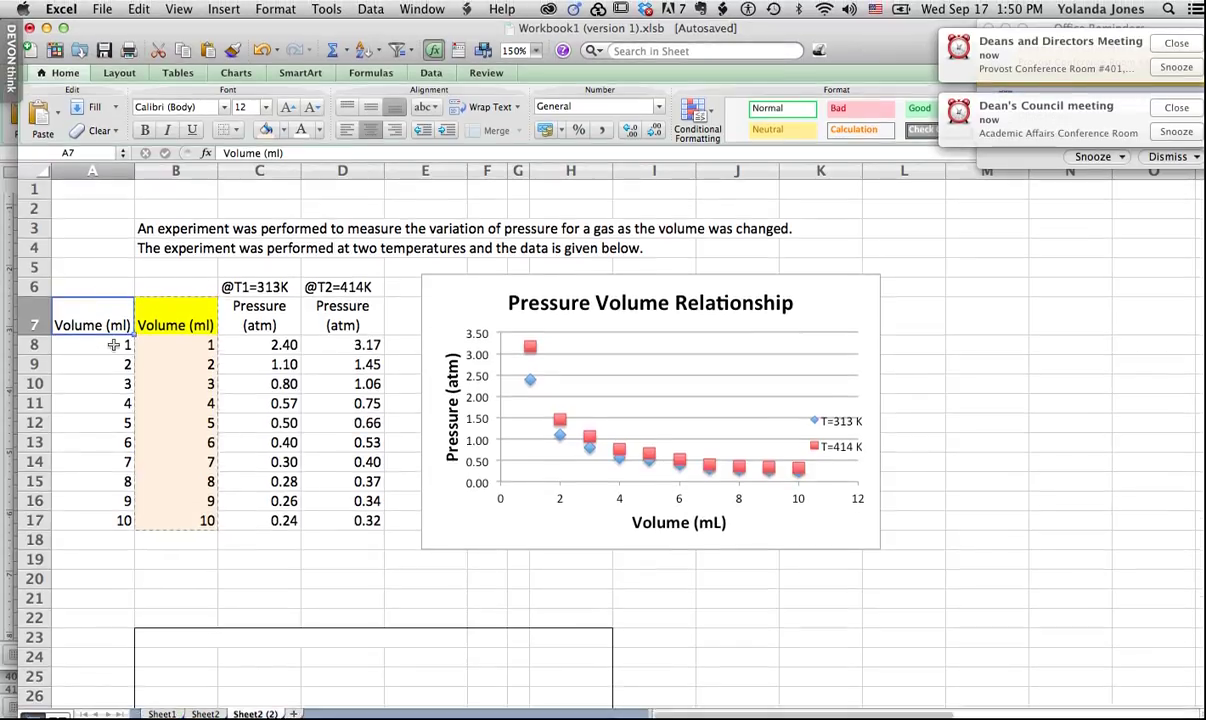
# - Check the A7:A17 volume column, then begin a formula with = in B8
pyautogui.click(114, 344)
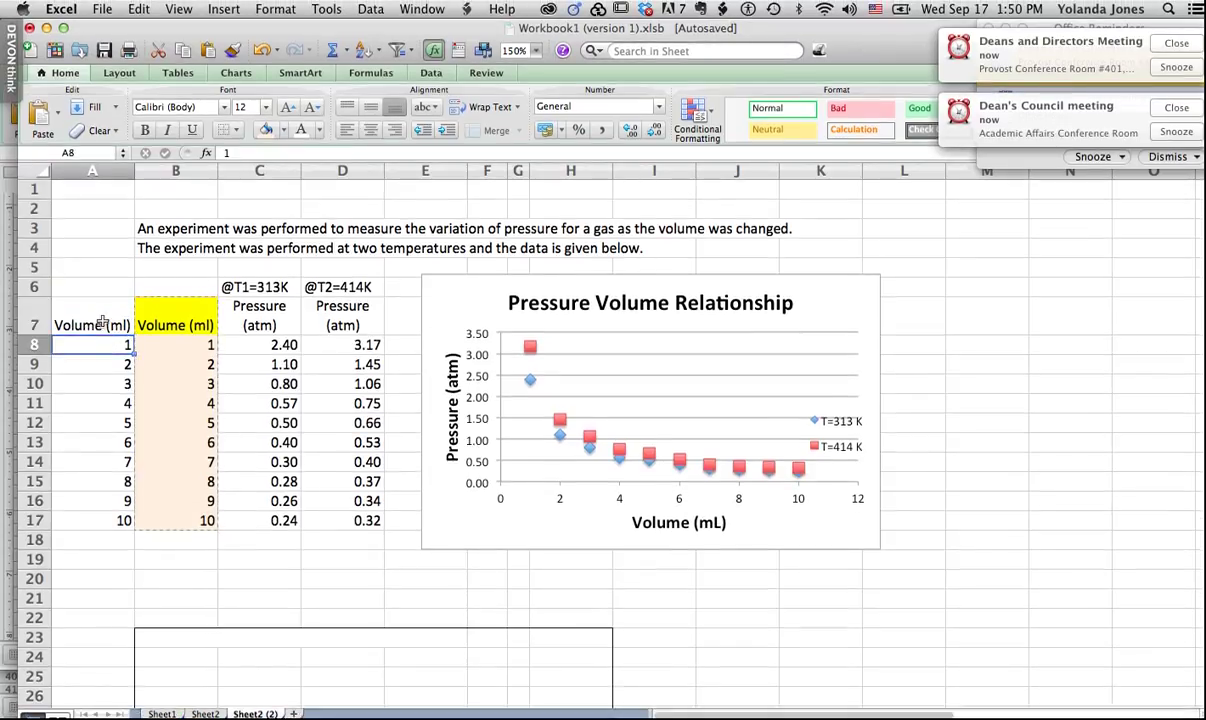
pyautogui.moveTo(103, 322); pyautogui.dragTo(93, 511)
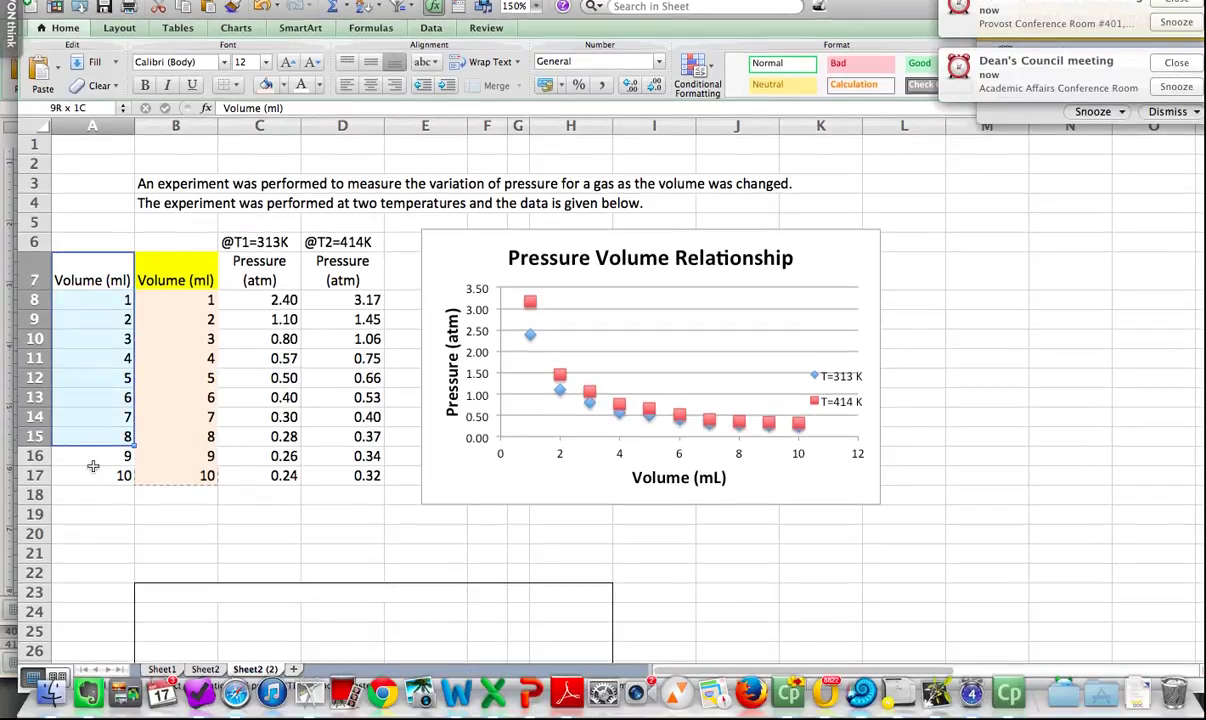
pyautogui.moveTo(93, 466); pyautogui.dragTo(94, 469)
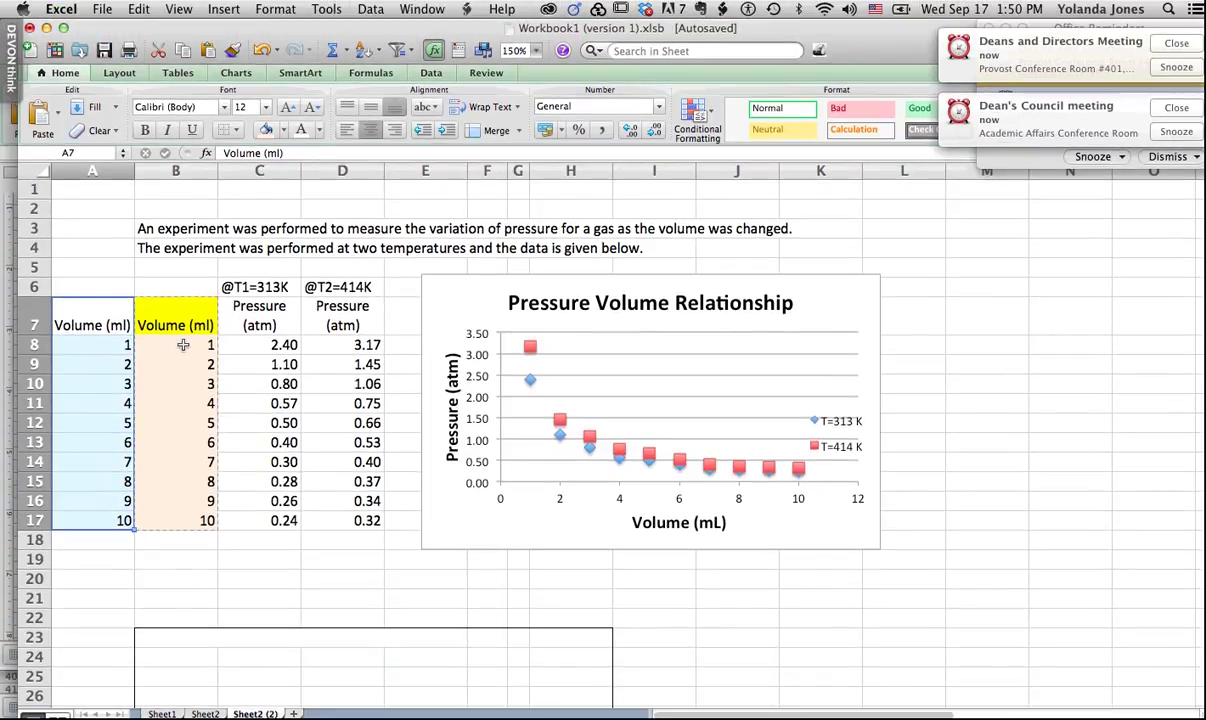
pyautogui.click(183, 345)
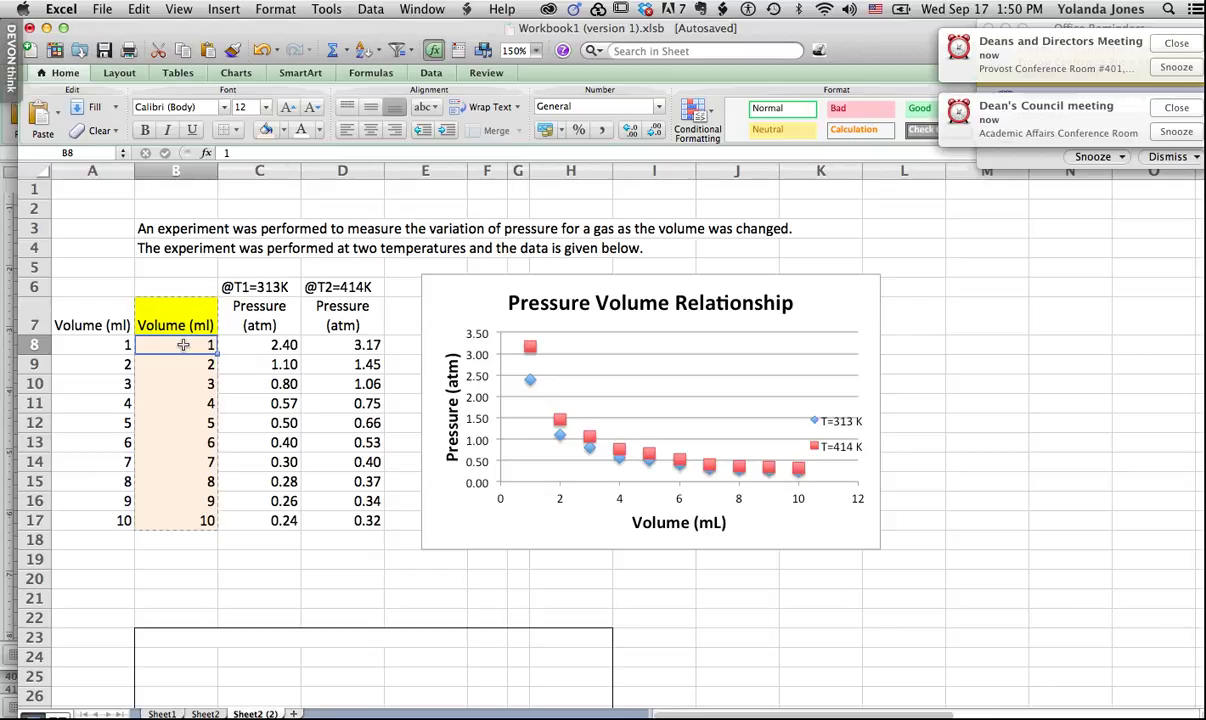
pyautogui.write('=')
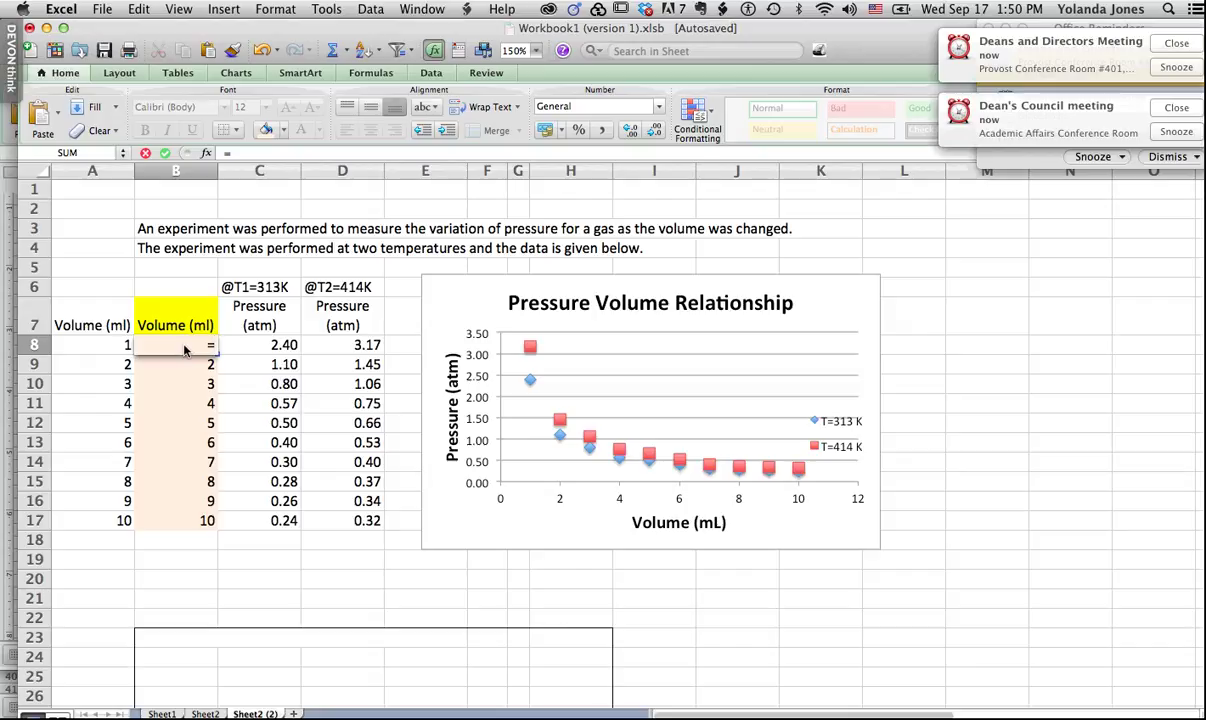
# - Enter =1/A8 in B8 and fill the reciprocal formula down to B17
pyautogui.click(114, 344)
pyautogui.click(229, 349)
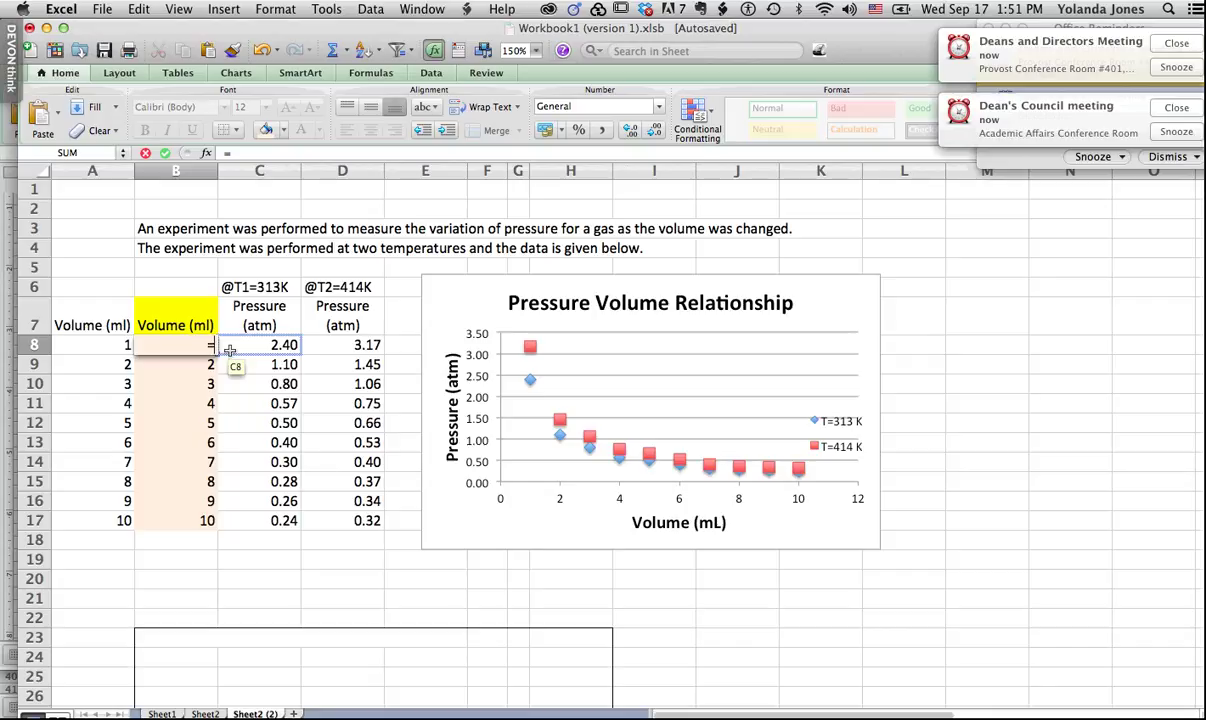
pyautogui.write('1')
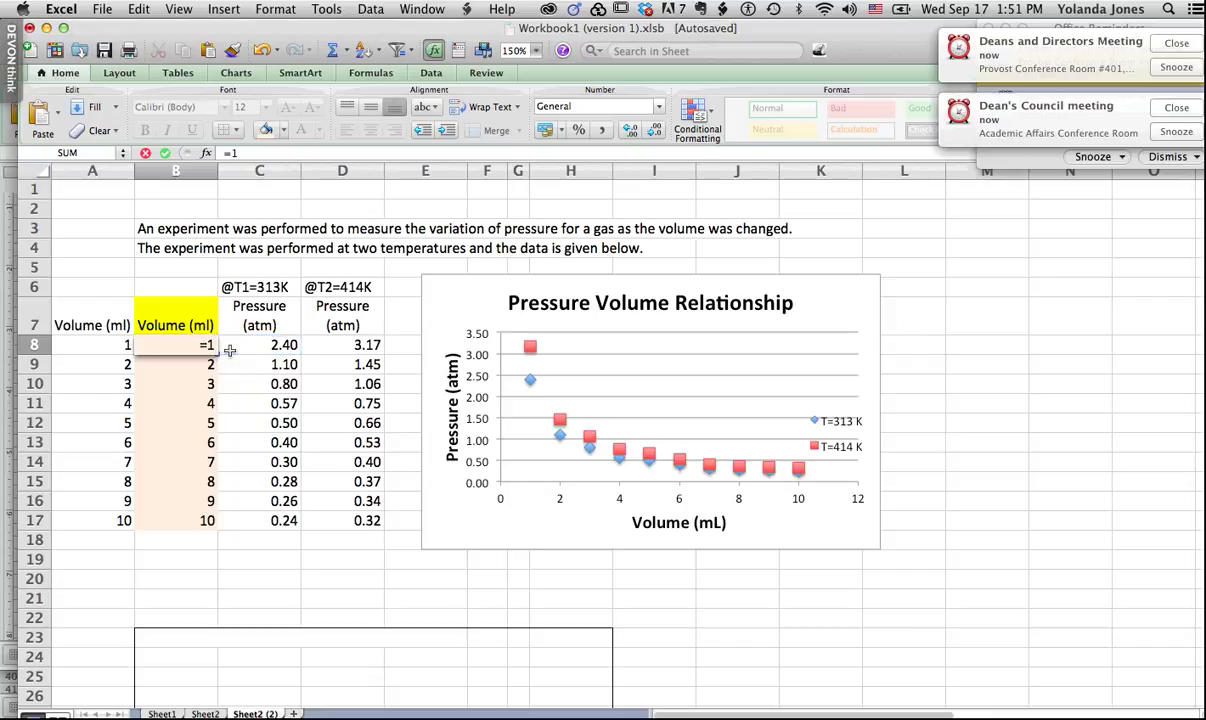
pyautogui.write('/')
pyautogui.click(101, 344)
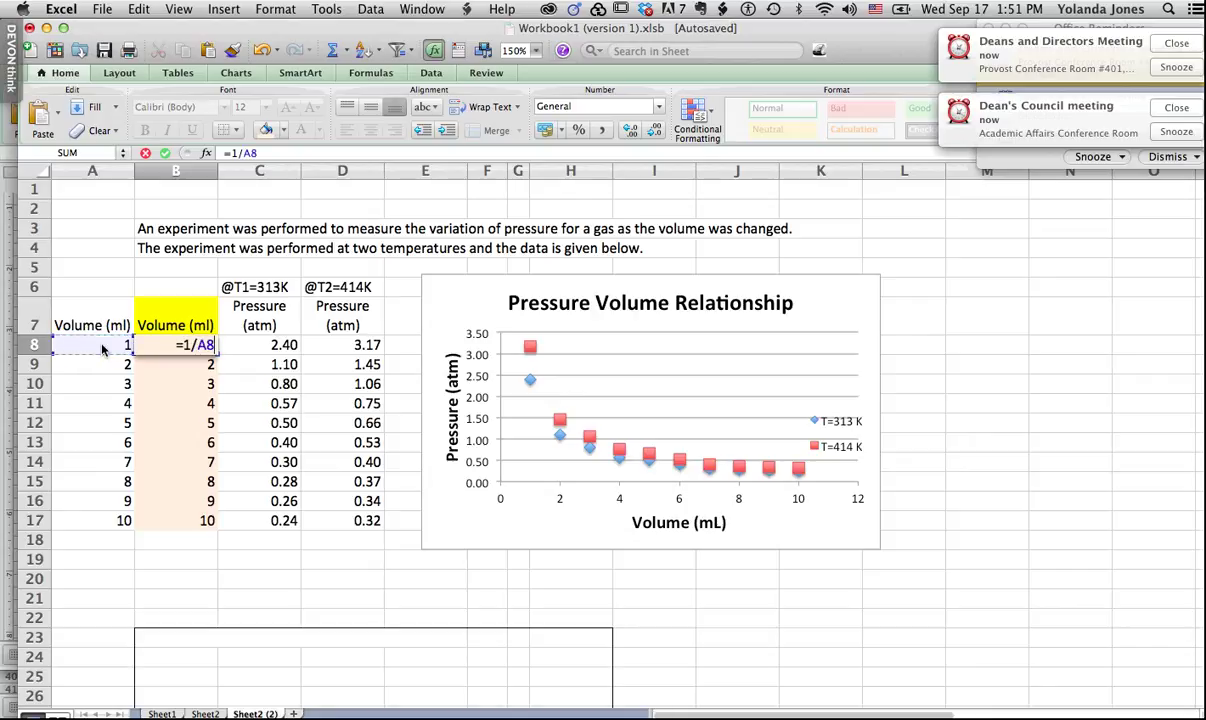
pyautogui.press('Return')
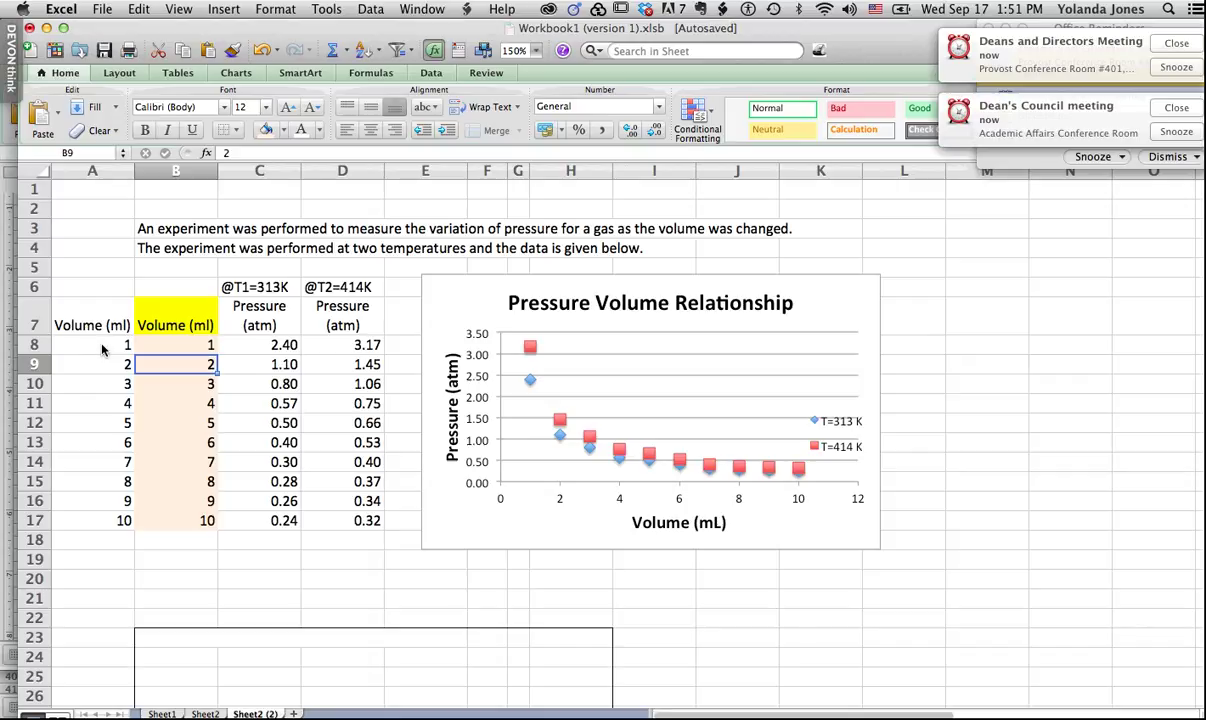
pyautogui.click(187, 350)
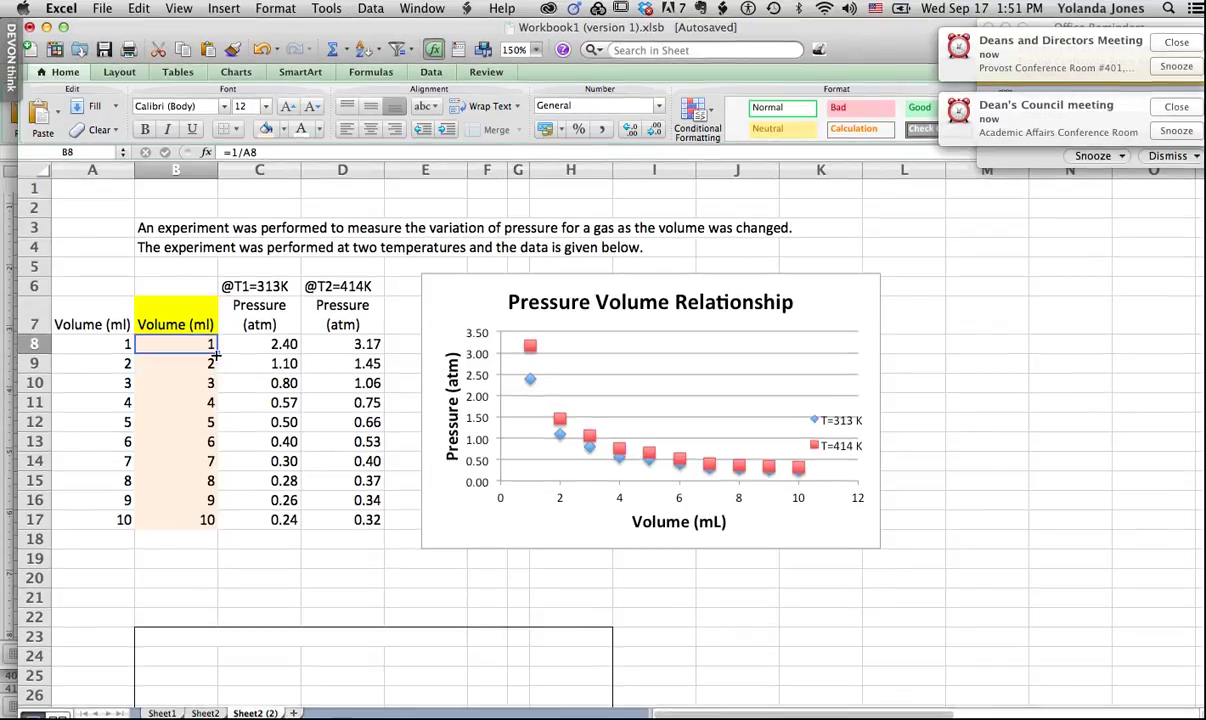
pyautogui.moveTo(217, 356); pyautogui.dragTo(228, 473)
pyautogui.moveTo(228, 427); pyautogui.dragTo(228, 484)
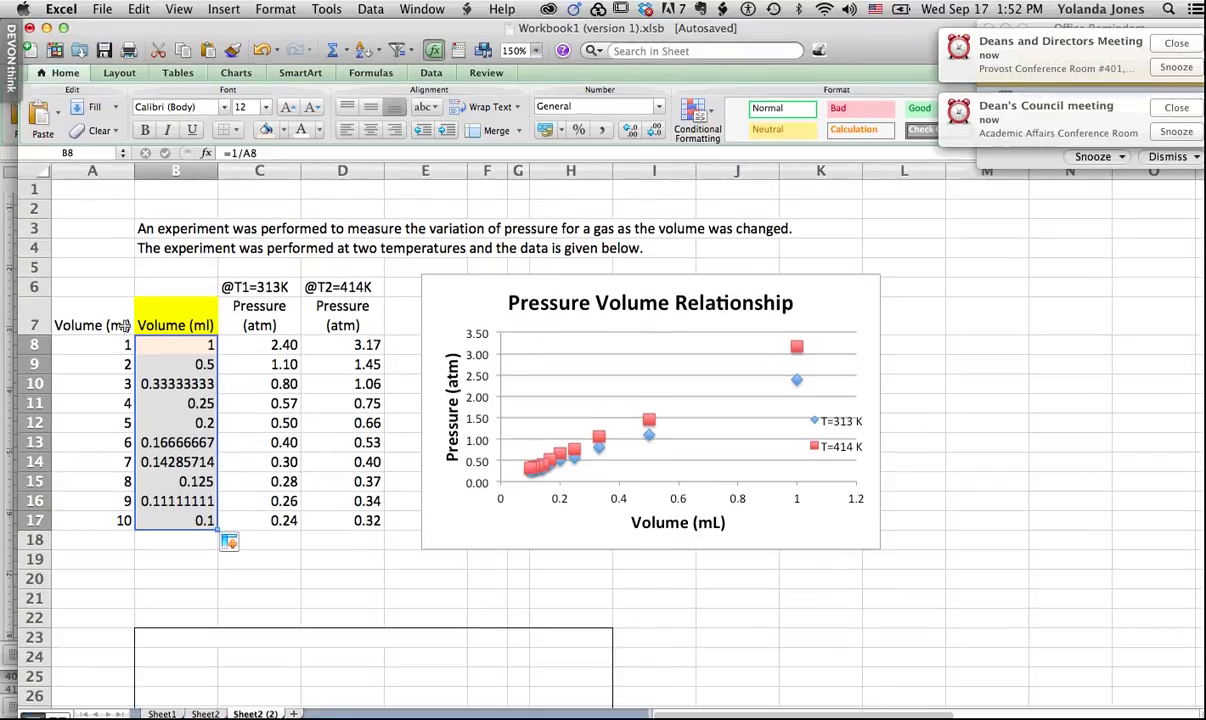
# - Edit header cell B7 by adding '1/' so it reads 1/Volume (ml)
pyautogui.click(175, 328)
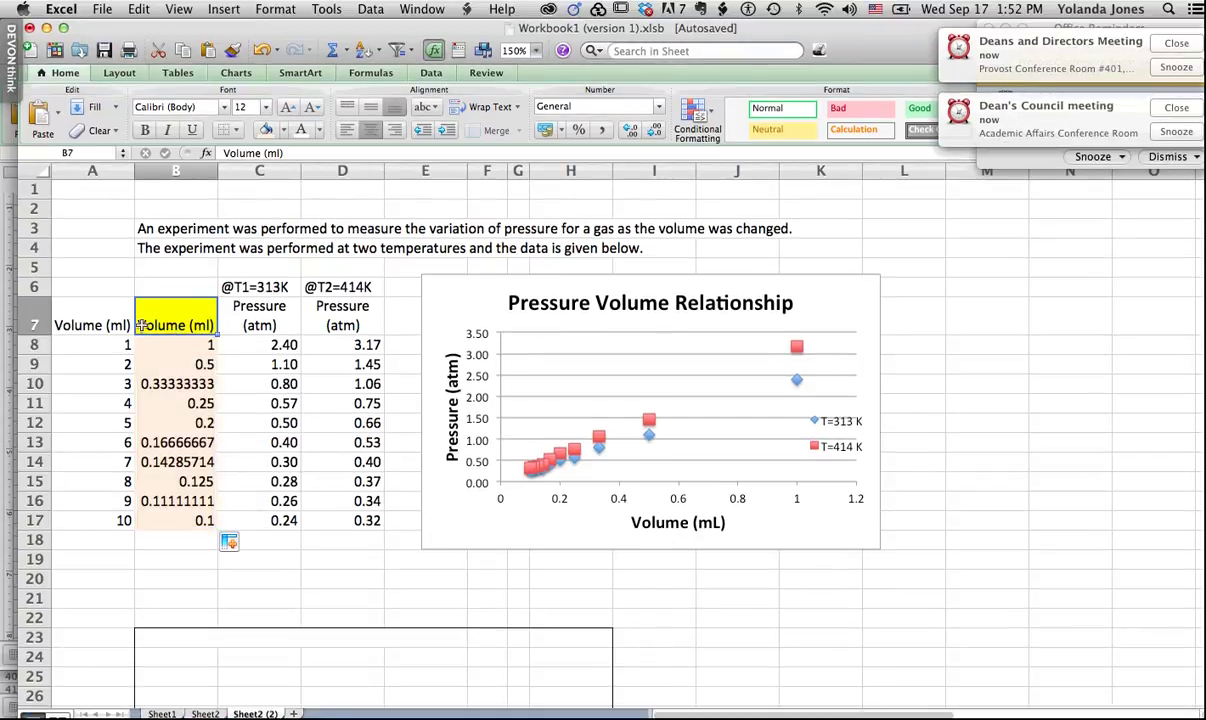
pyautogui.doubleClick(141, 325)
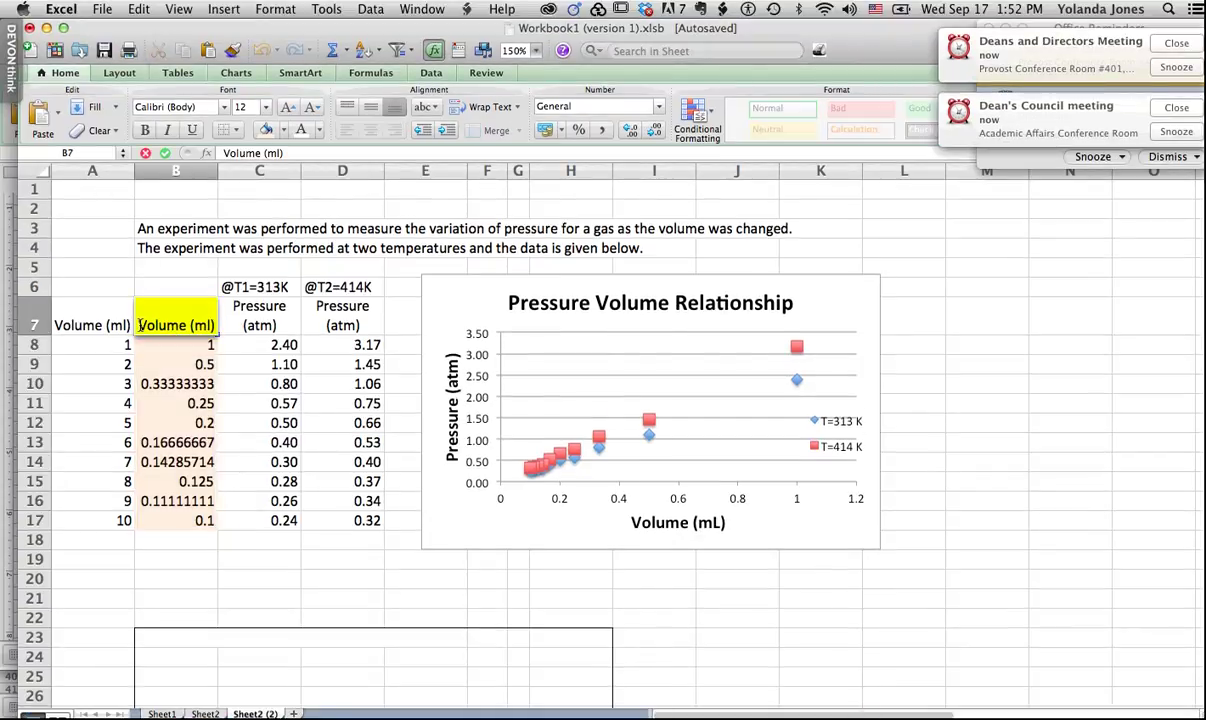
pyautogui.write('1/')
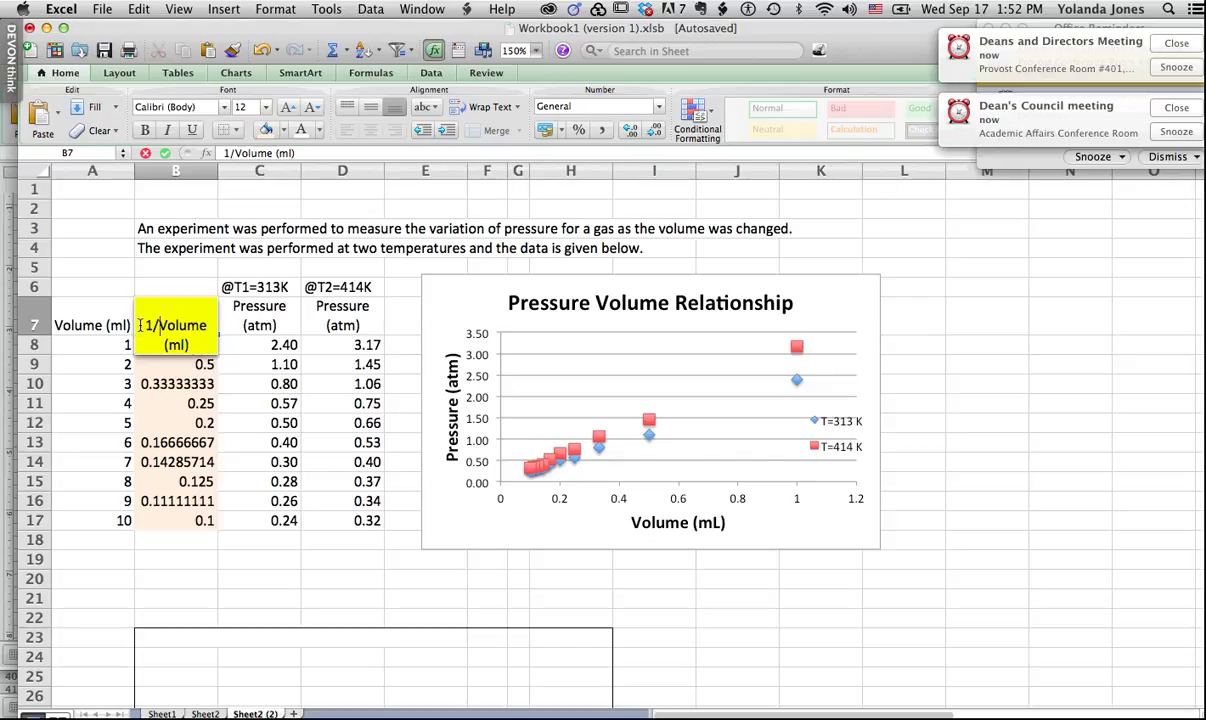
pyautogui.click(181, 268)
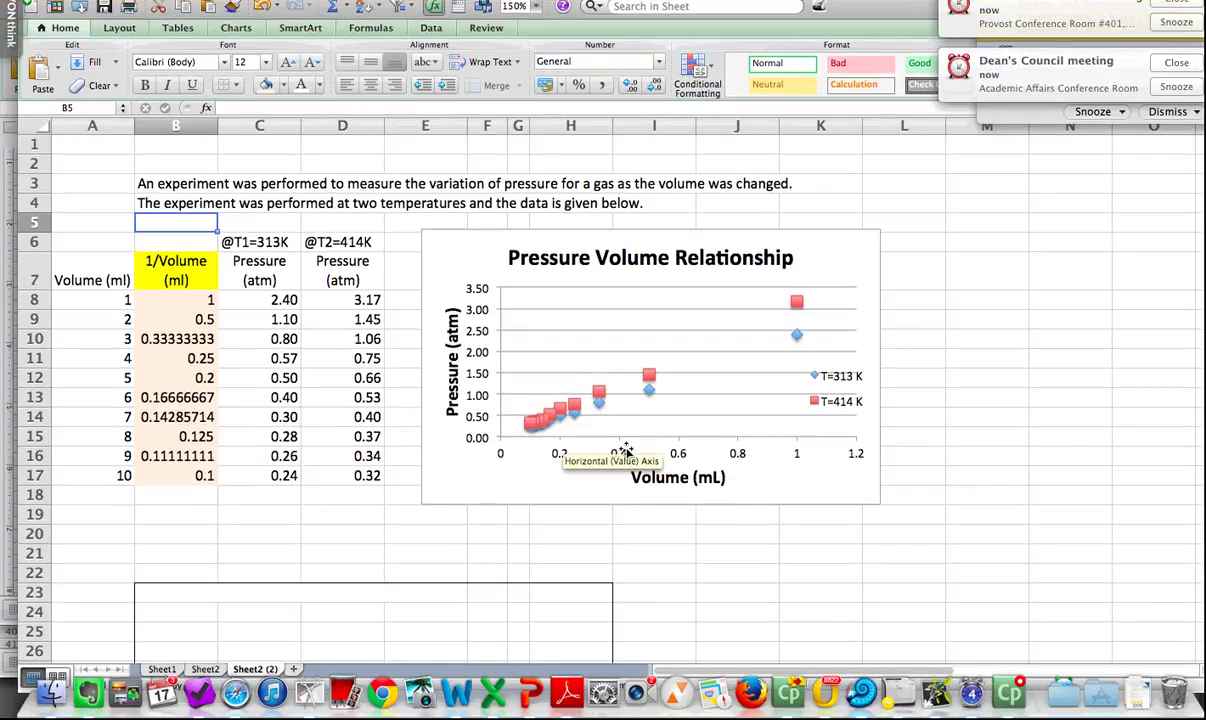
# - Replace 'Volume' in the x-axis title with '1/Volume' so it reads 1/Volume (mL)
pyautogui.click(661, 480)
pyautogui.rightClick(663, 478)
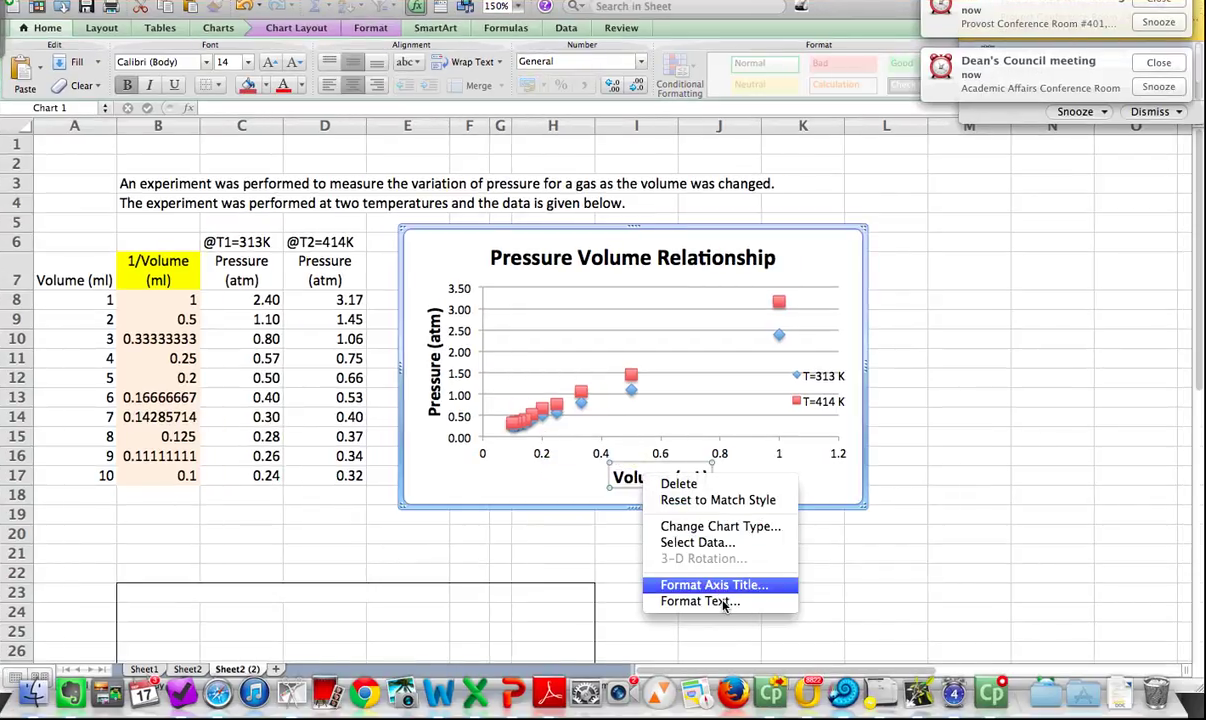
pyautogui.click(723, 602)
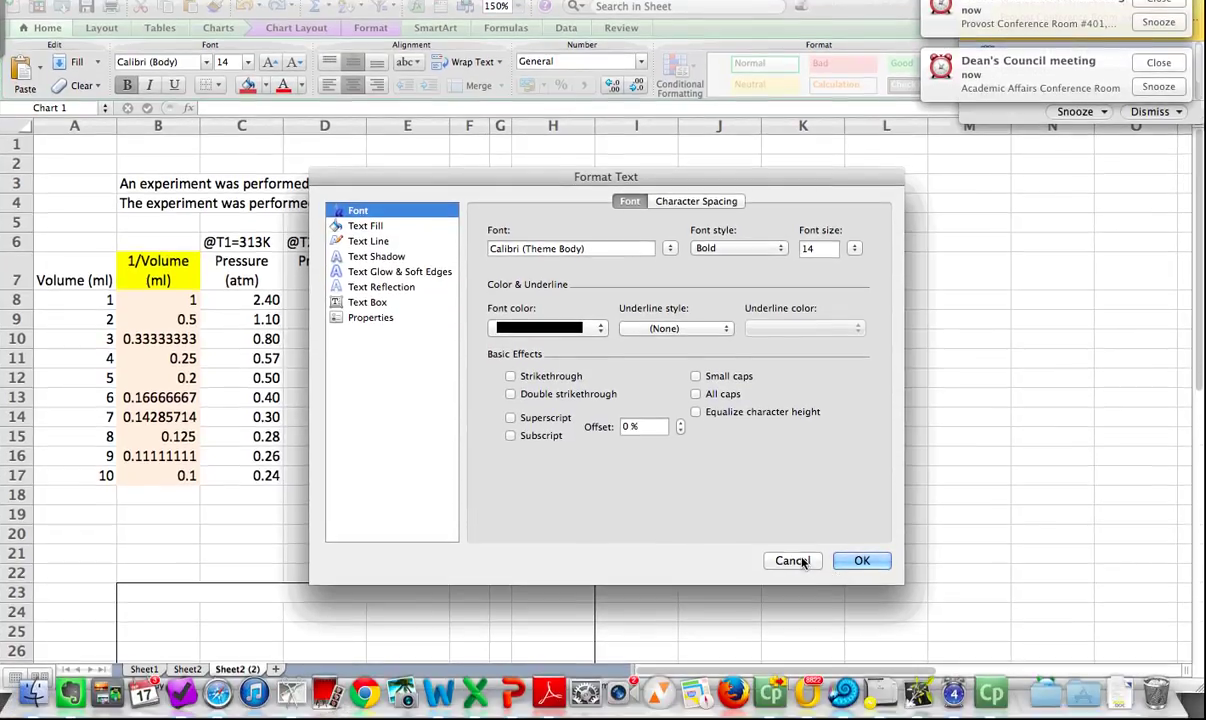
pyautogui.click(800, 572)
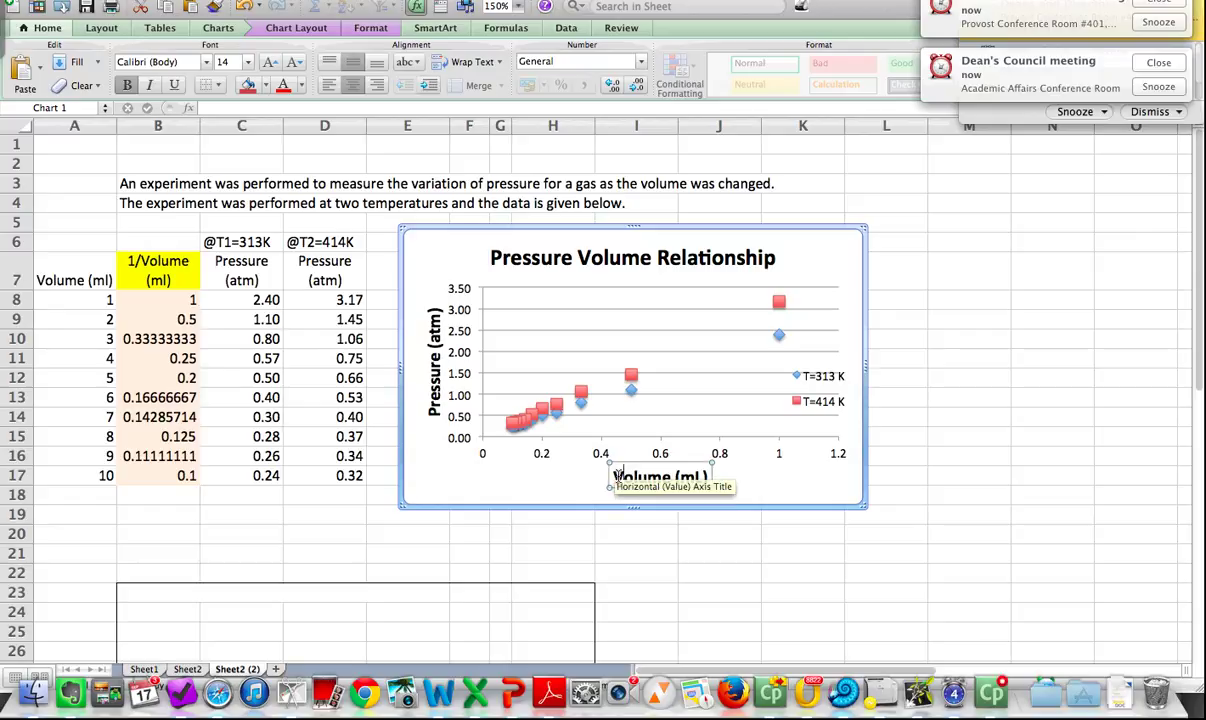
pyautogui.moveTo(614, 476); pyautogui.dragTo(668, 480)
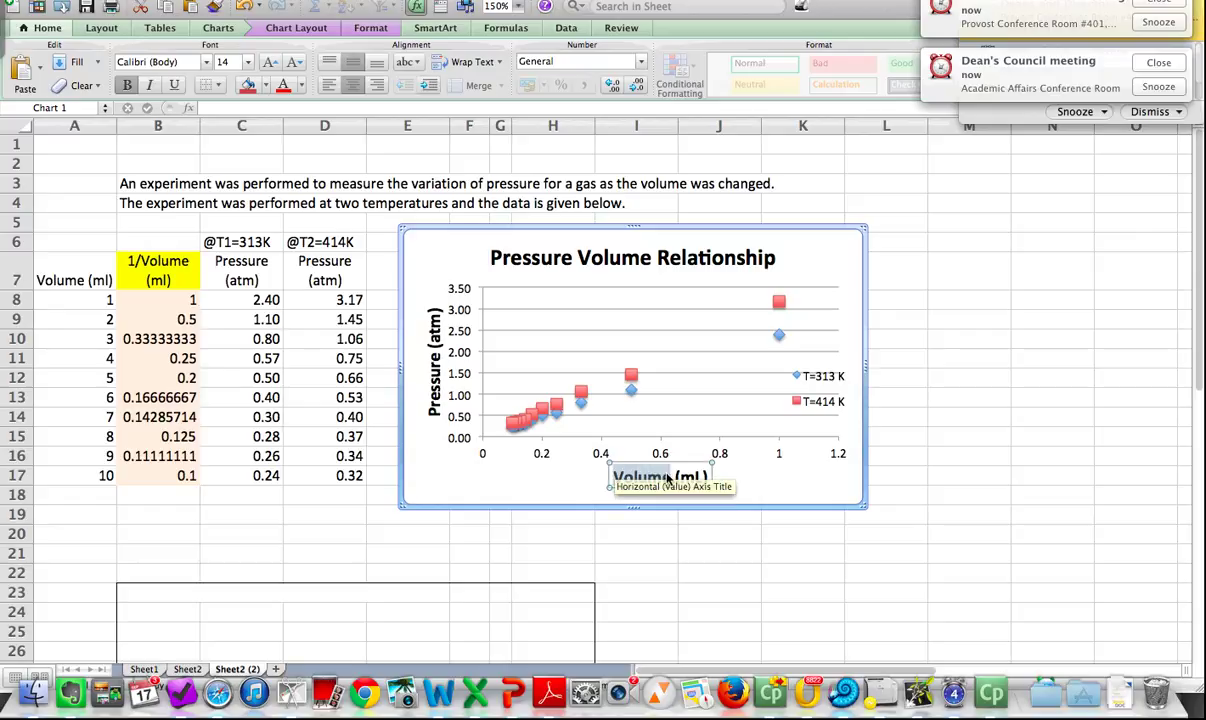
pyautogui.write('1/Volume')
pyautogui.click(728, 468)
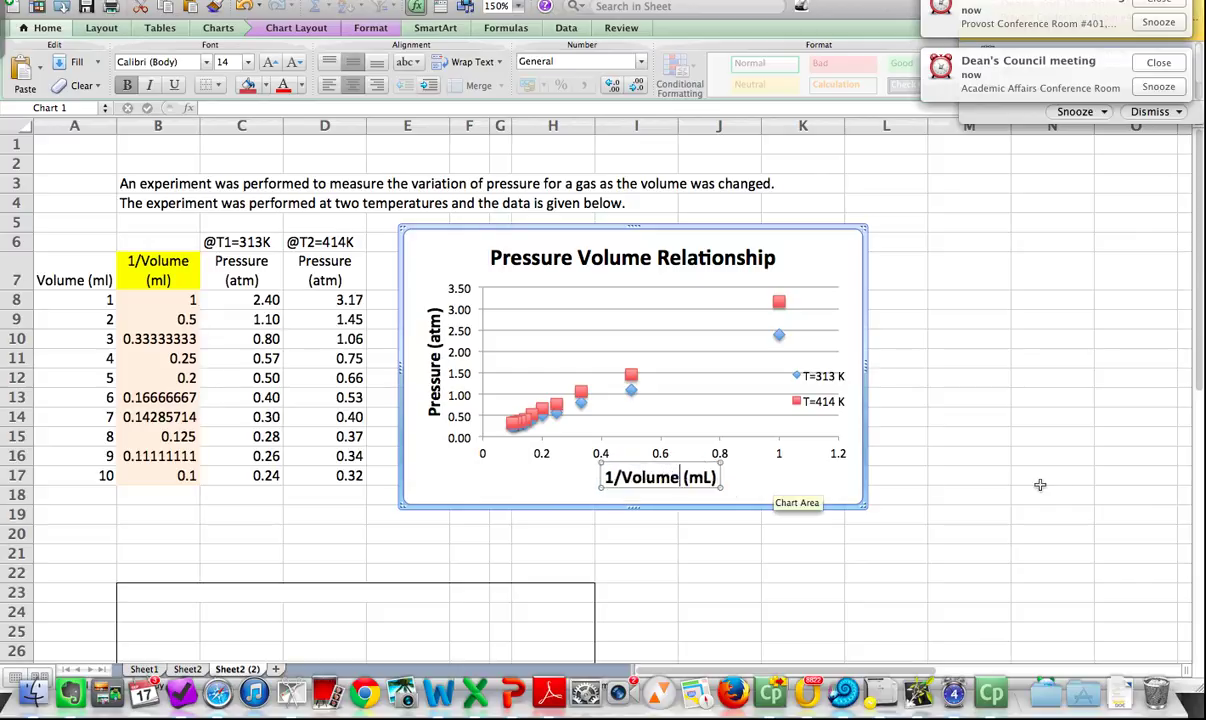
pyautogui.click(1052, 484)
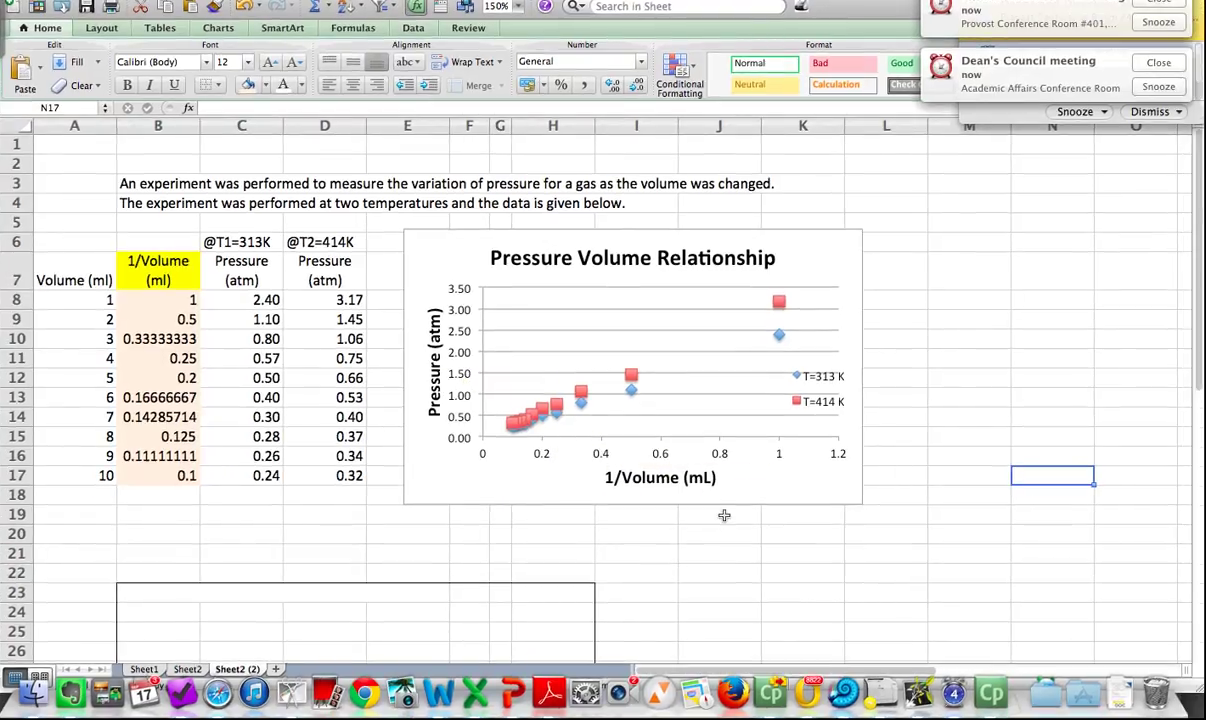
# - Make the moles calculation block A23:F28 readable by setting its font colour to black
pyautogui.scroll(-1, 763, 509)
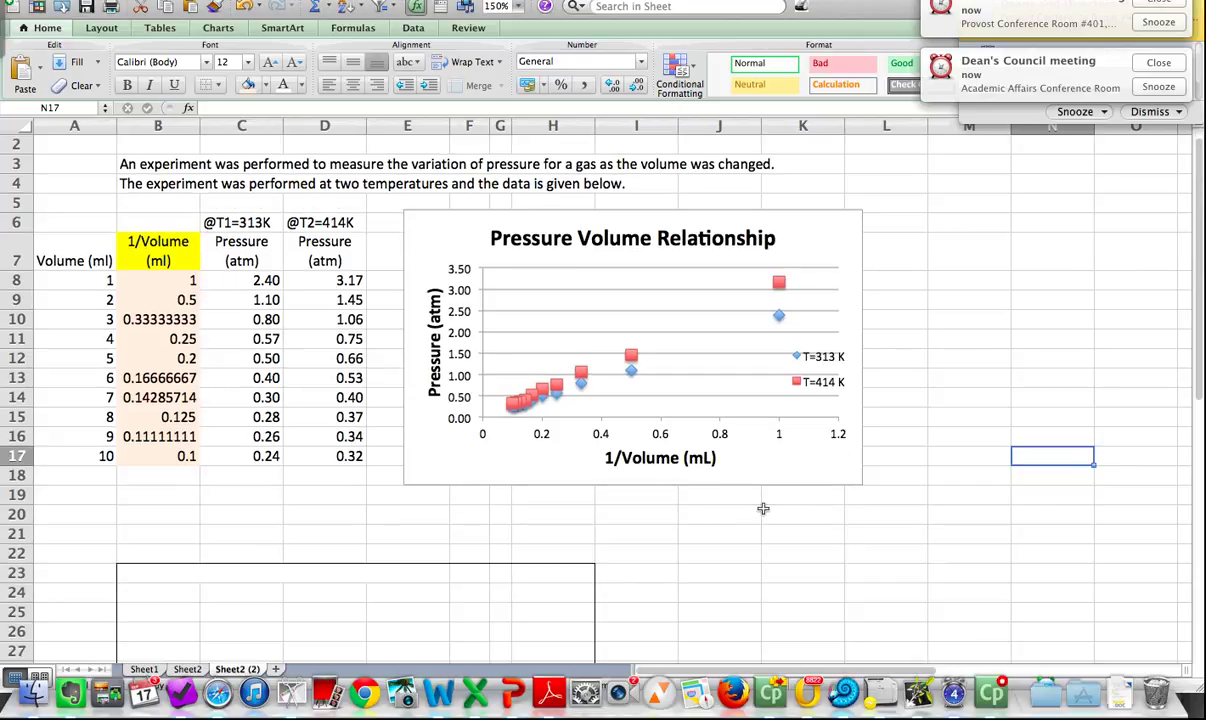
pyautogui.scroll(-11, 763, 509)
pyautogui.scroll(2, 690, 488)
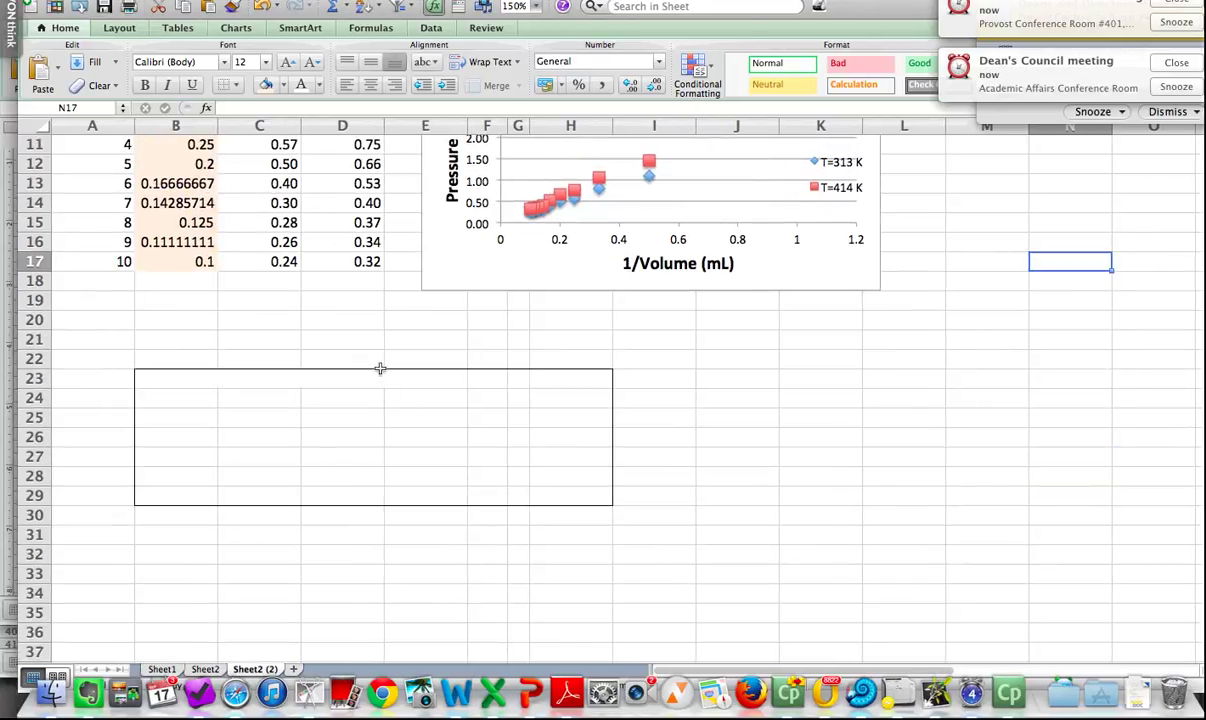
pyautogui.moveTo(146, 378); pyautogui.dragTo(565, 493)
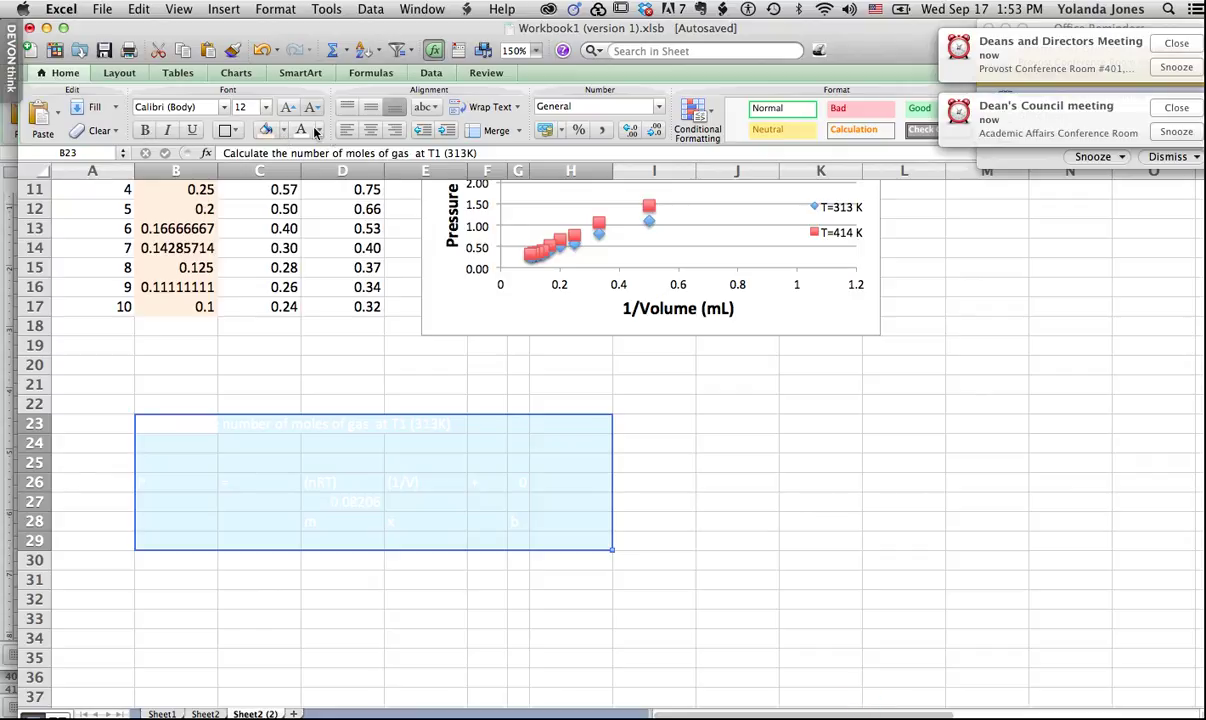
pyautogui.click(318, 131)
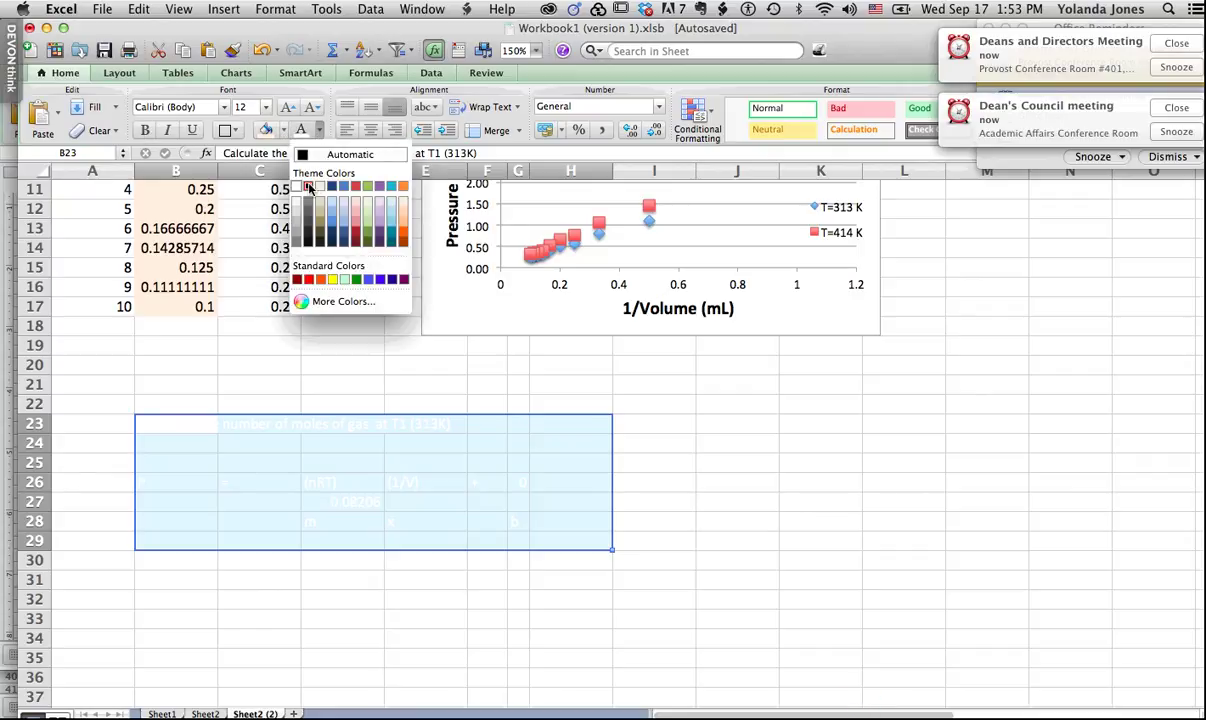
pyautogui.click(309, 189)
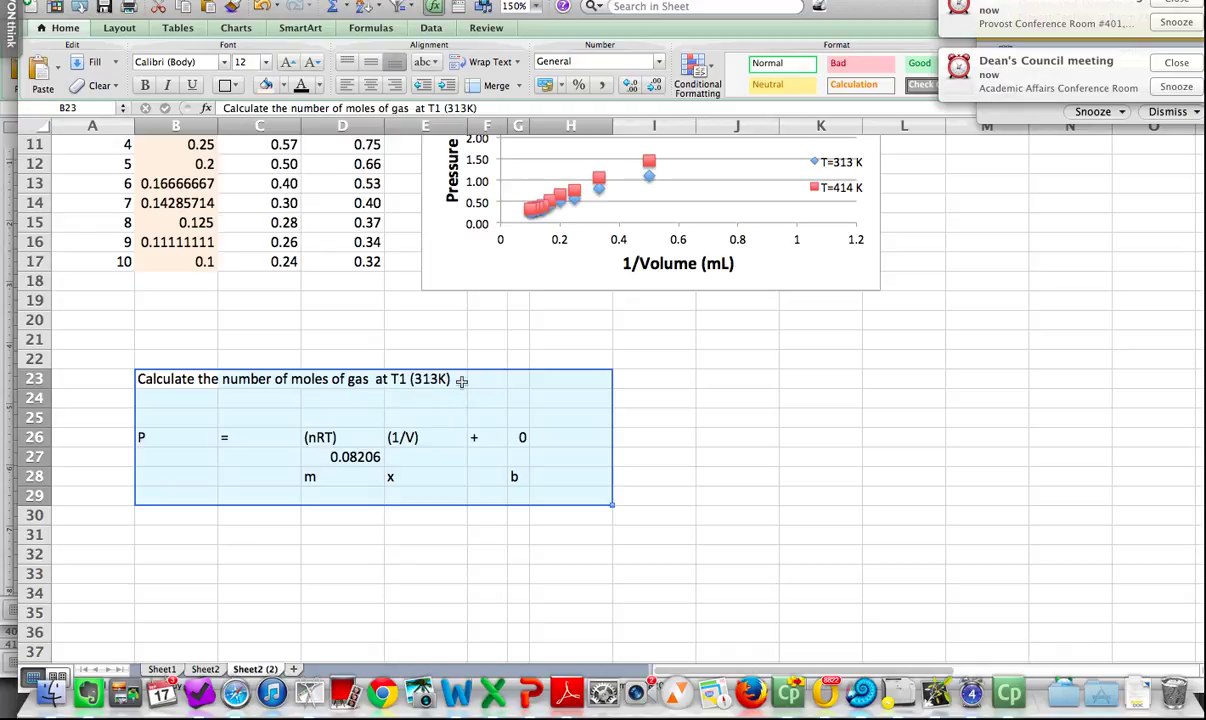
# - Enter the label 'y' in B28 beneath P
pyautogui.click(147, 437)
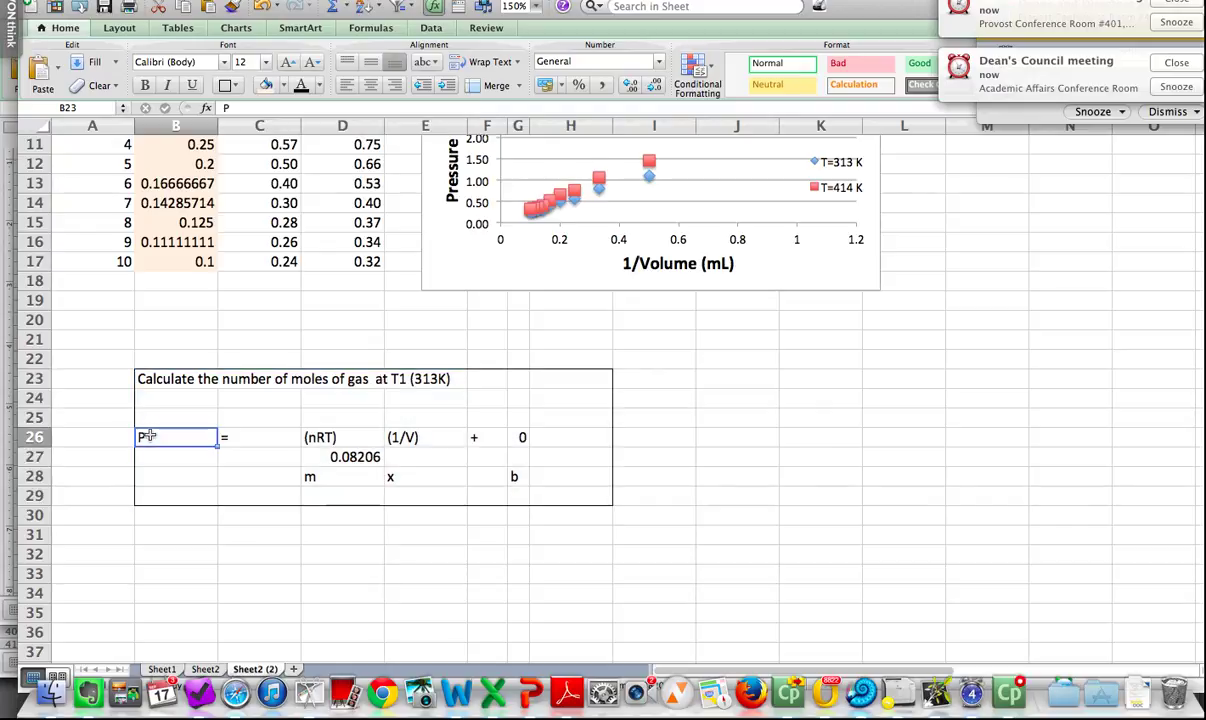
pyautogui.keyDown('shift'); pyautogui.click(290, 437); pyautogui.keyUp('shift')
pyautogui.click(164, 480)
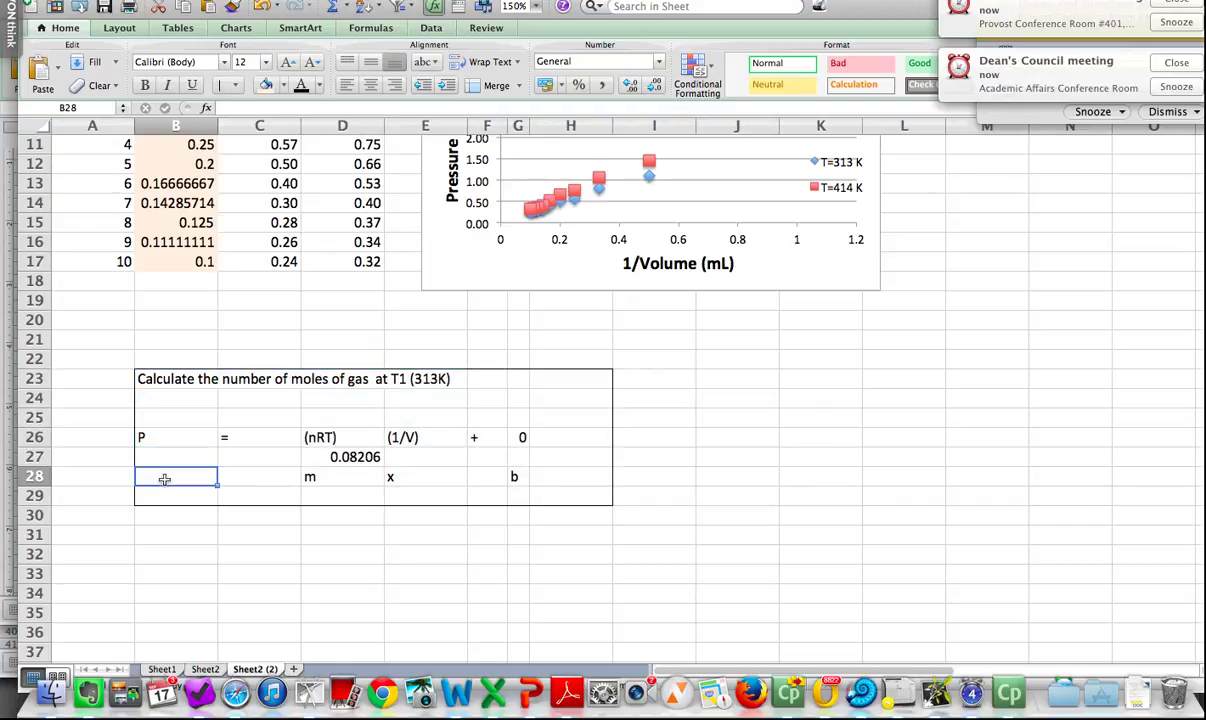
pyautogui.write('y')
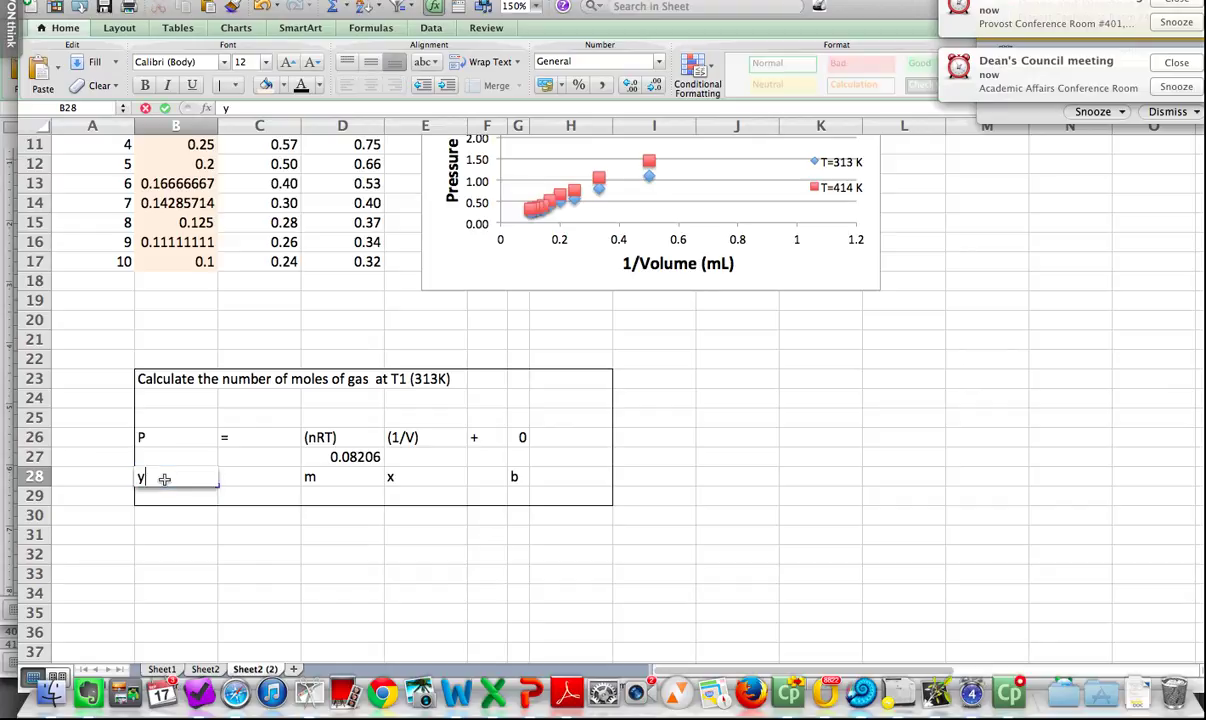
pyautogui.click(250, 478)
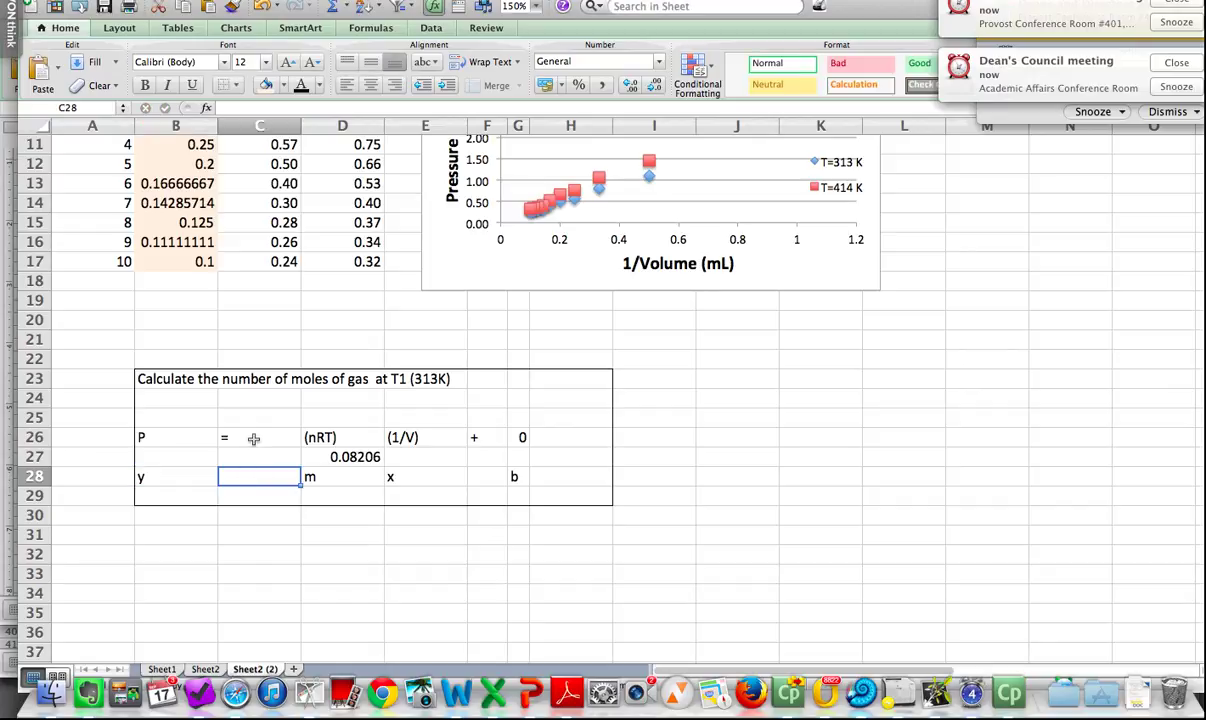
# - Review the equation cells C26, B26, D26, E26 and G26, then scroll back up
pyautogui.click(250, 433)
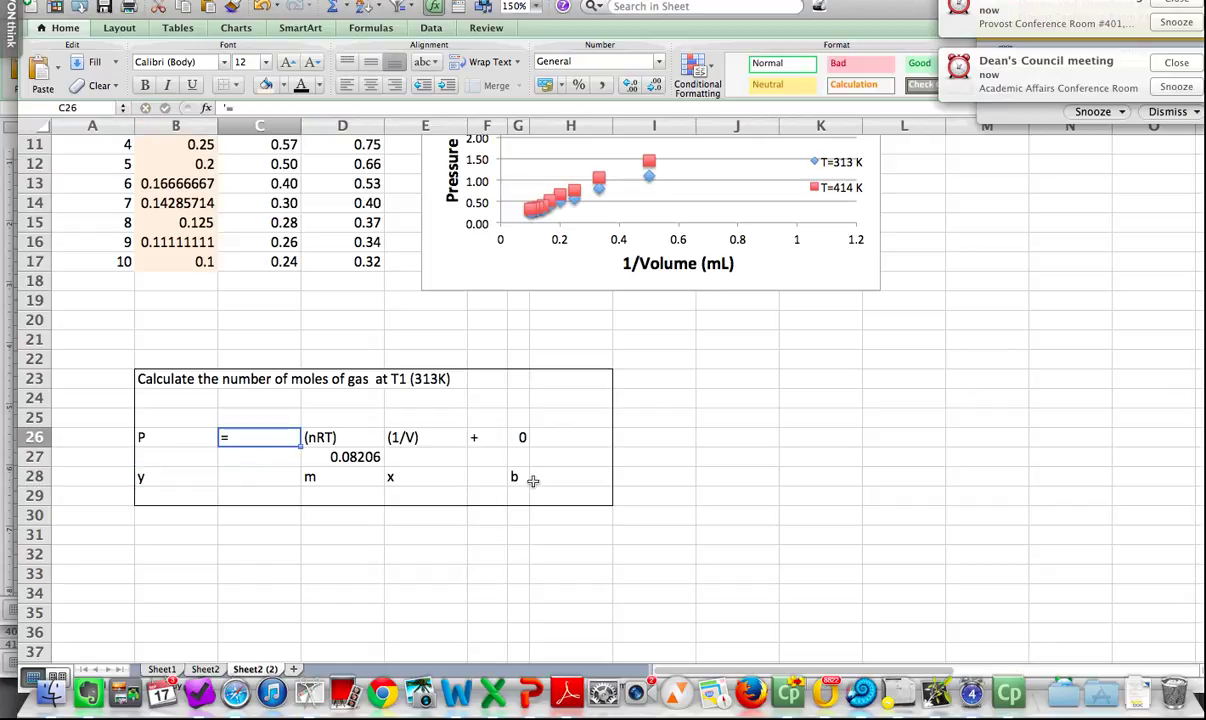
pyautogui.click(313, 555)
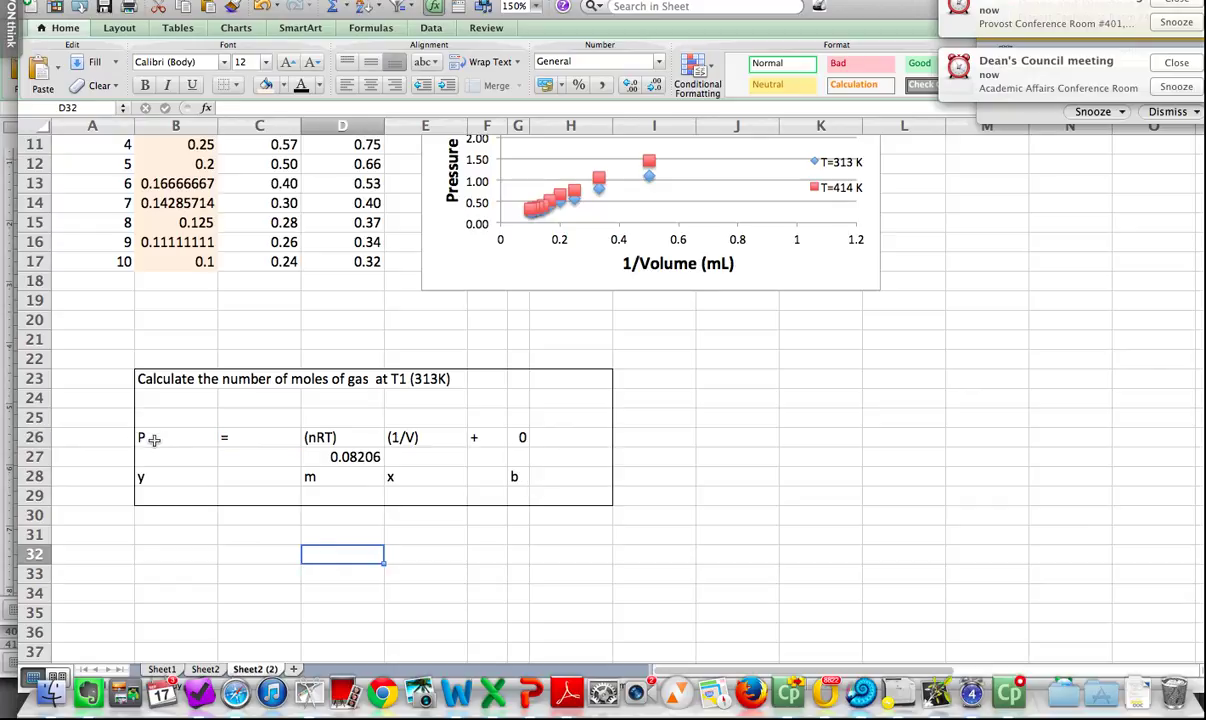
pyautogui.click(154, 440)
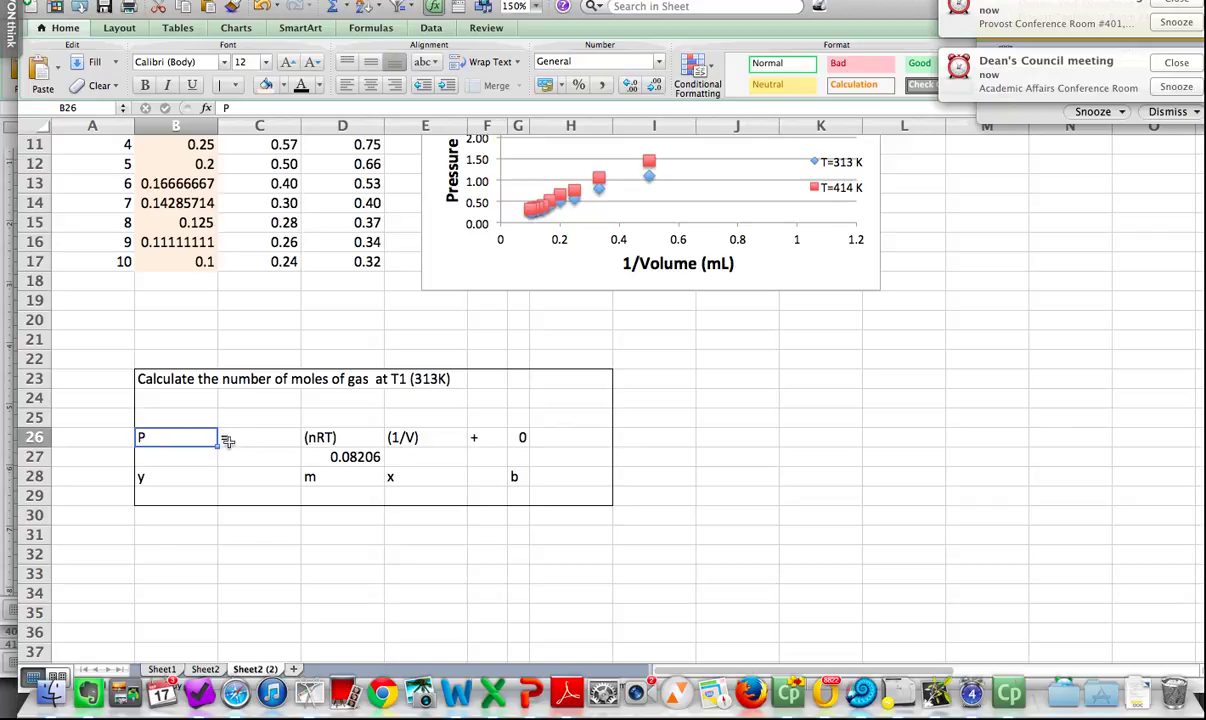
pyautogui.click(328, 443)
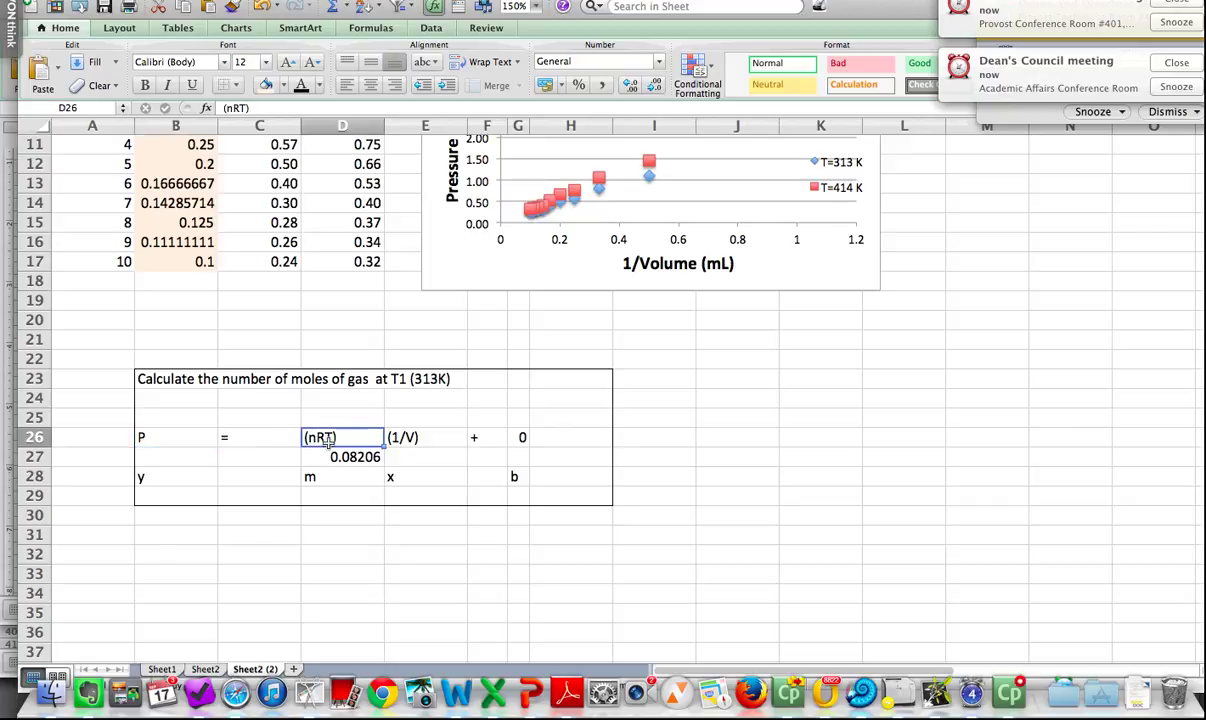
pyautogui.click(411, 437)
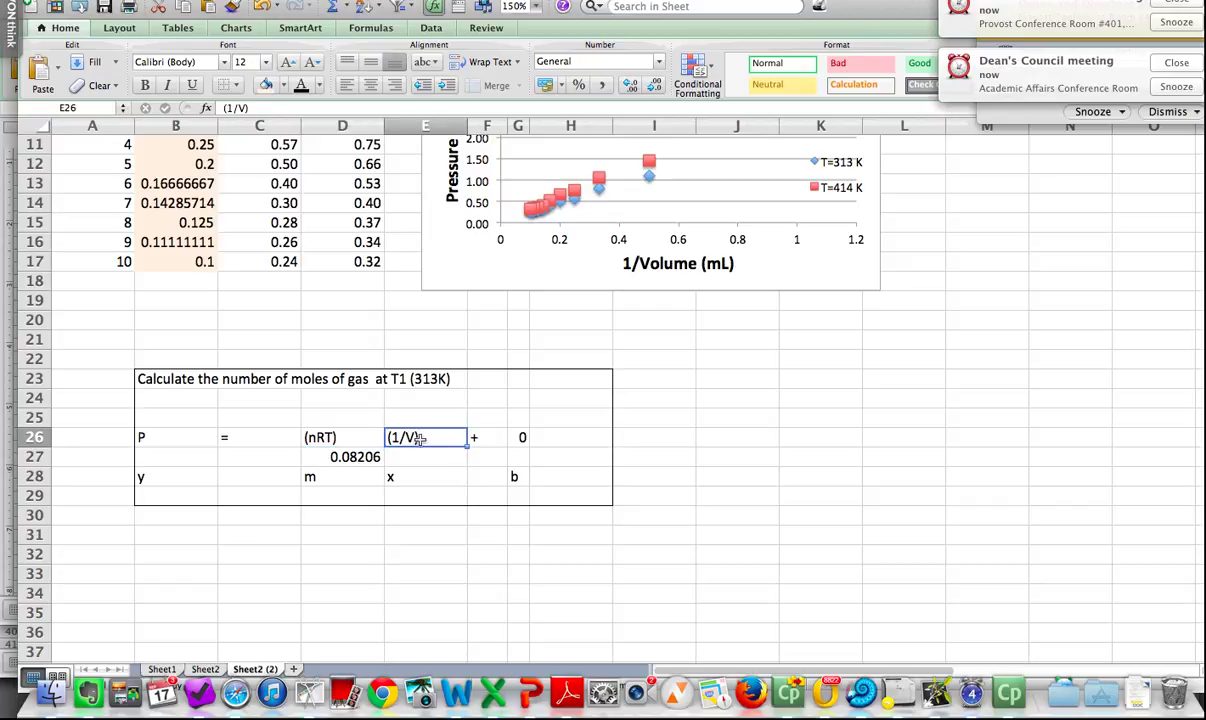
pyautogui.click(525, 438)
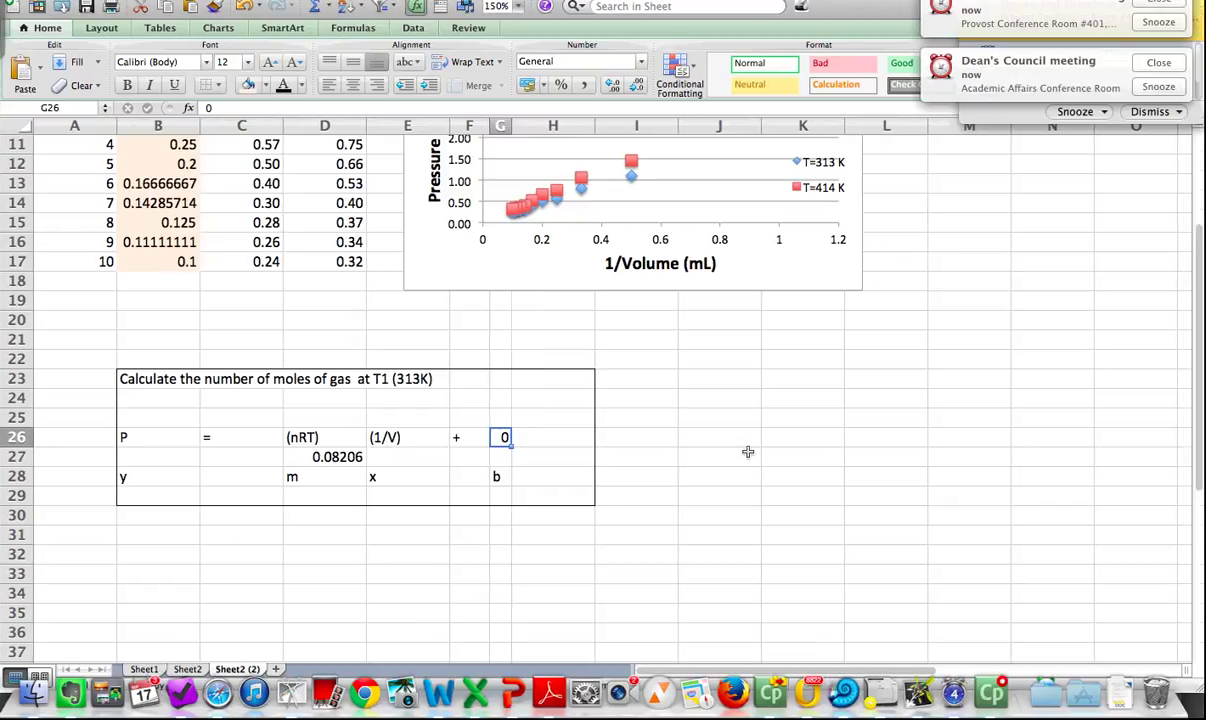
pyautogui.scroll(2, 749, 444)
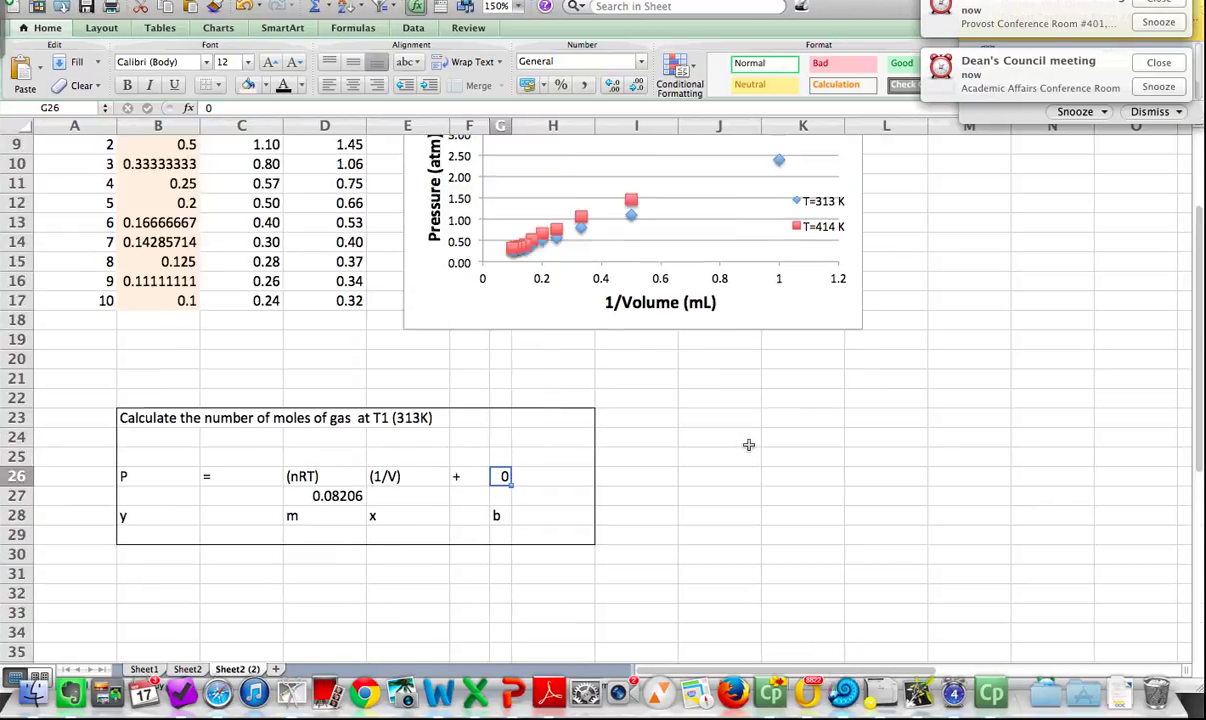
# - Select the whole red T=414 K series by clicking one of its markers in the scatter chart
pyautogui.scroll(8, 749, 444)
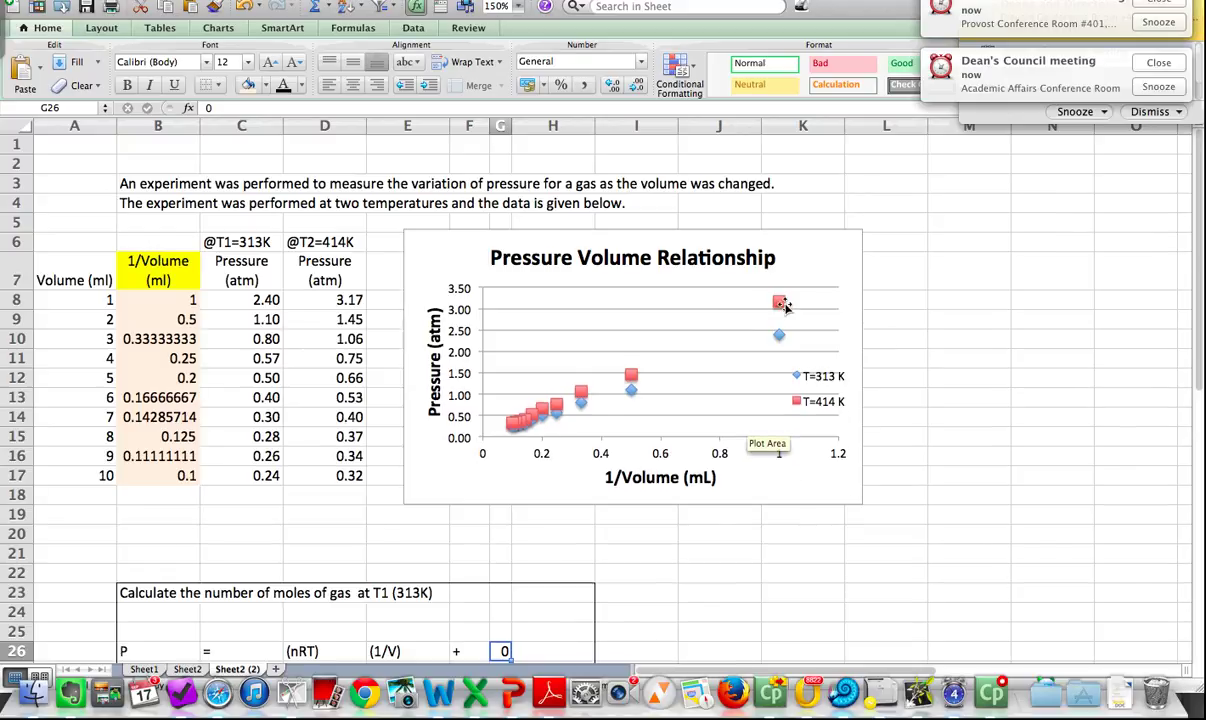
pyautogui.moveTo(780, 305)
pyautogui.click(780, 348)
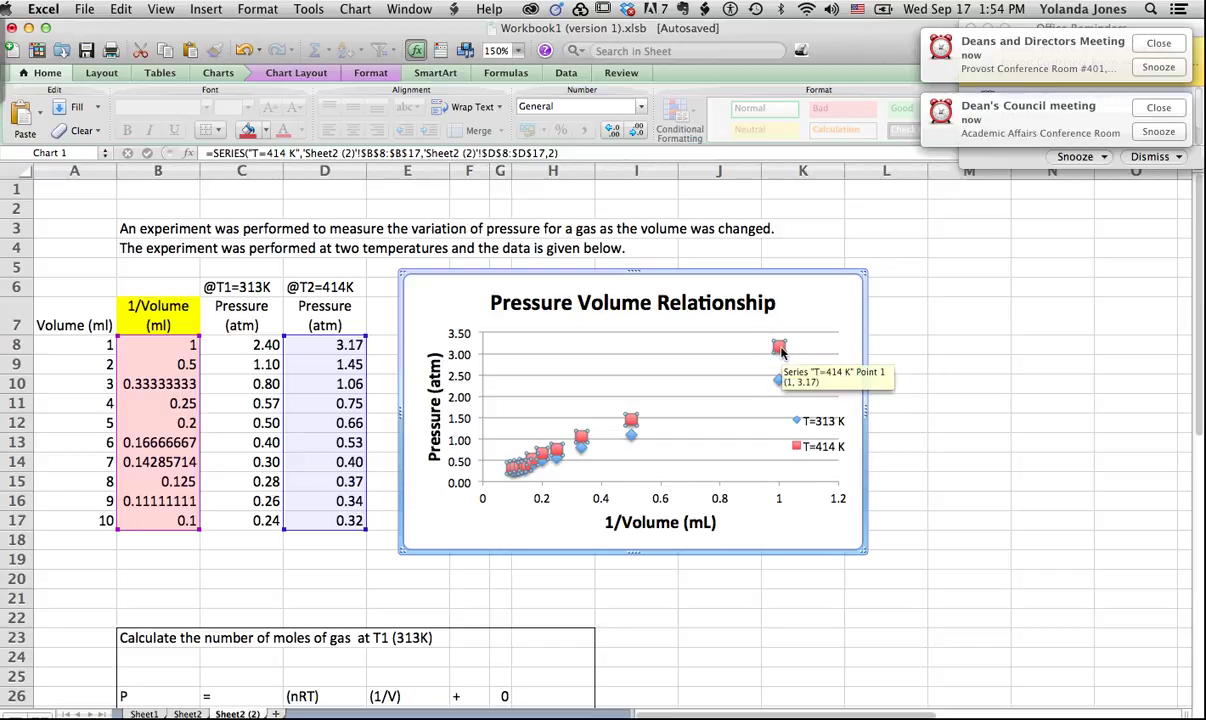
pyautogui.click(781, 348)
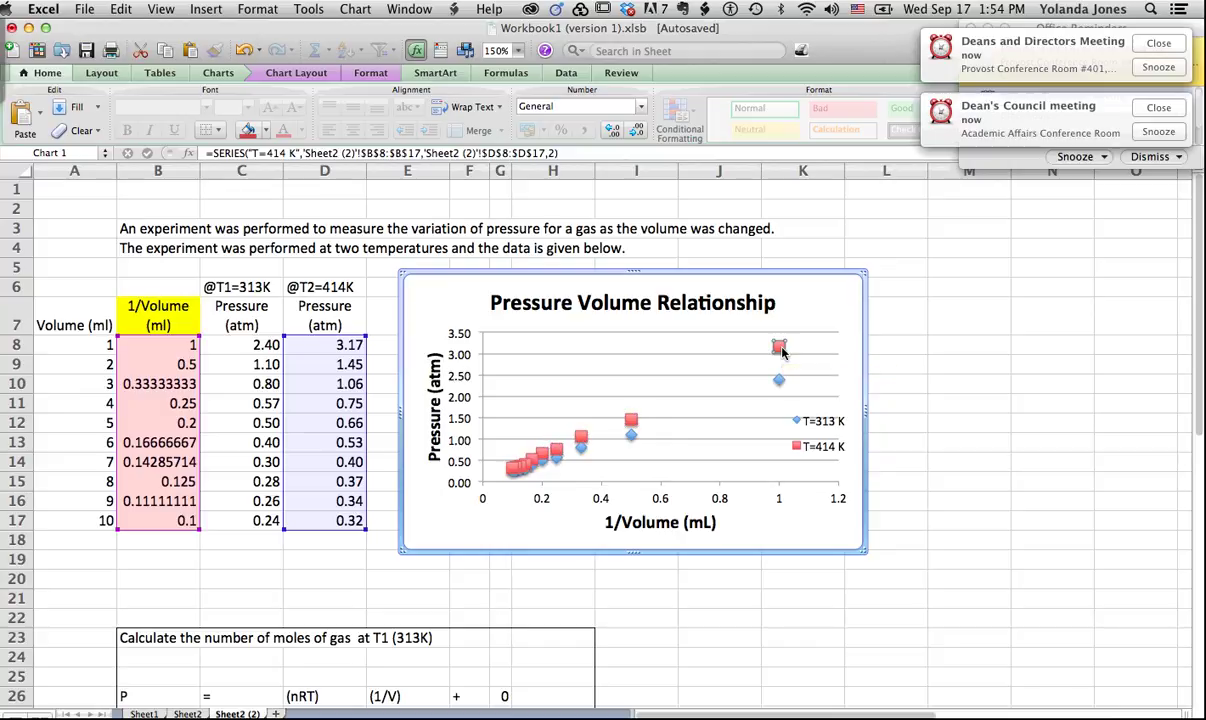
pyautogui.moveTo(781, 349)
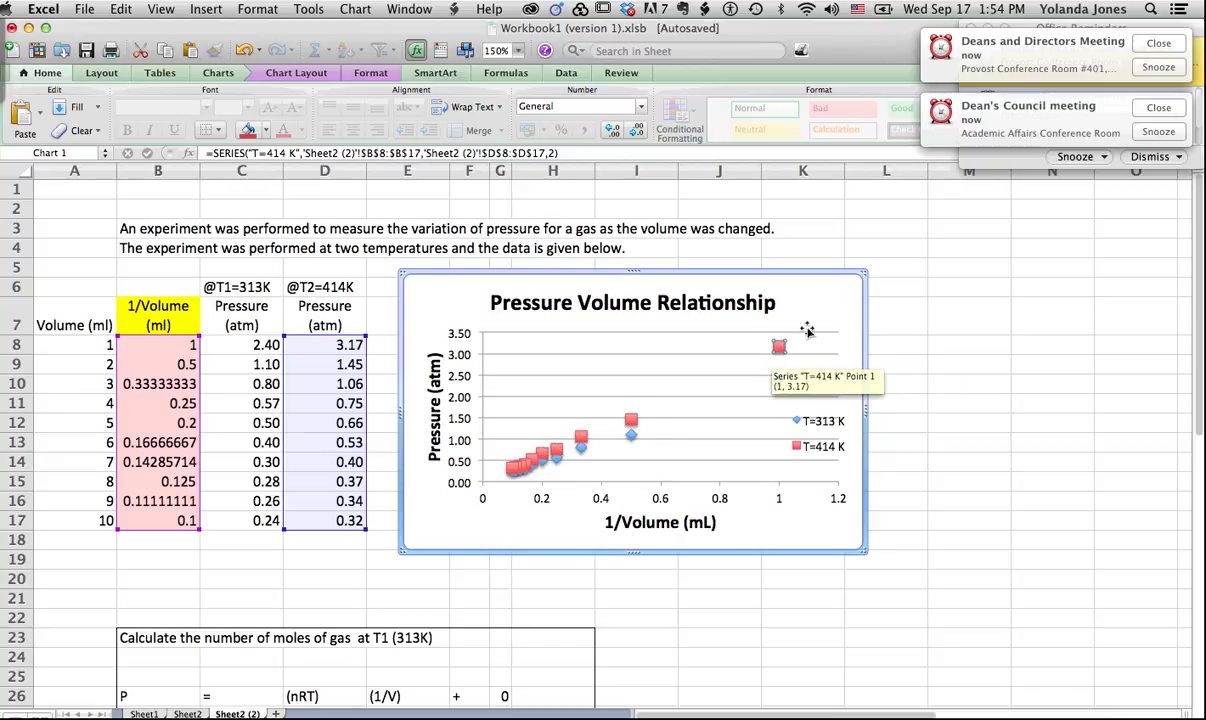
pyautogui.click(810, 328)
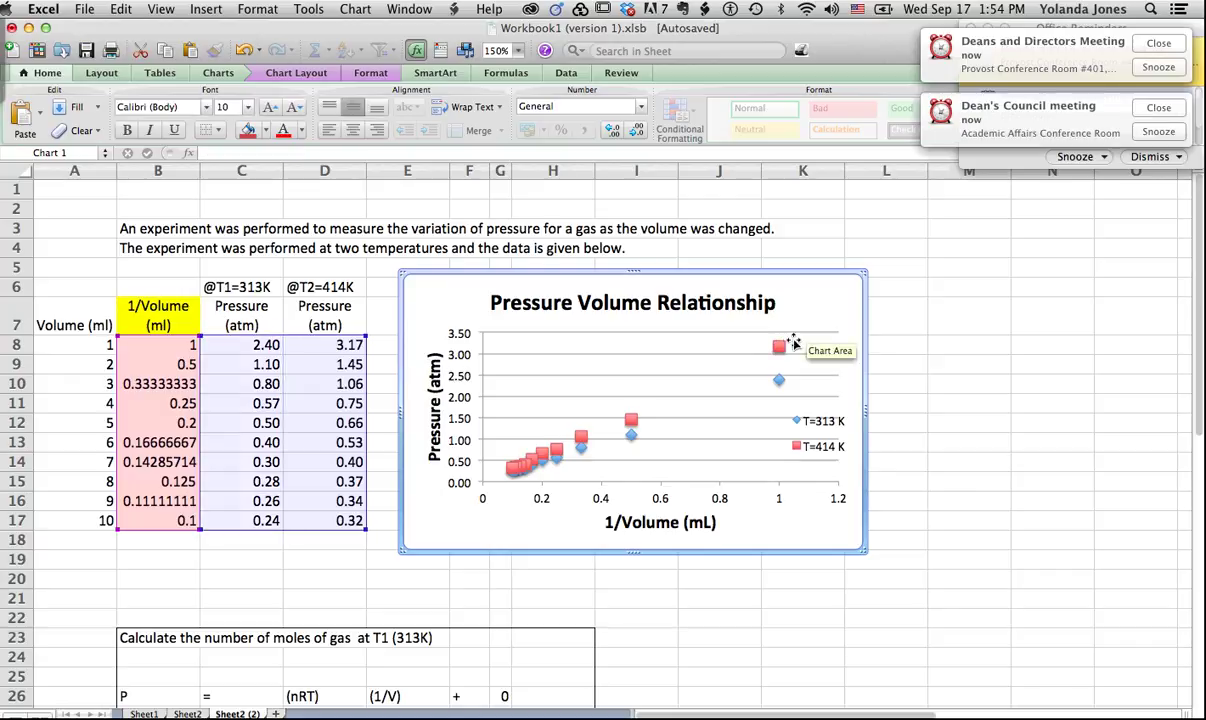
pyautogui.click(631, 424)
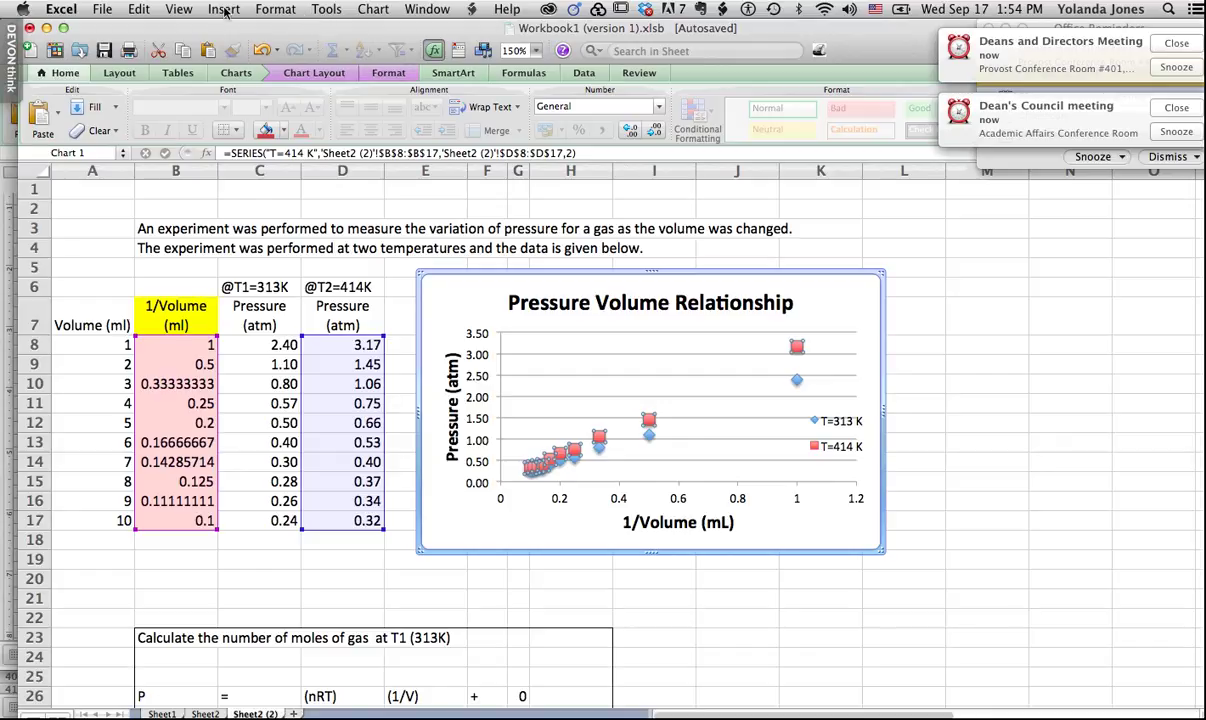
# - Add a linear trendline to the T=414 K series with intercept set to 0 and equation displayed
pyautogui.click(373, 9)
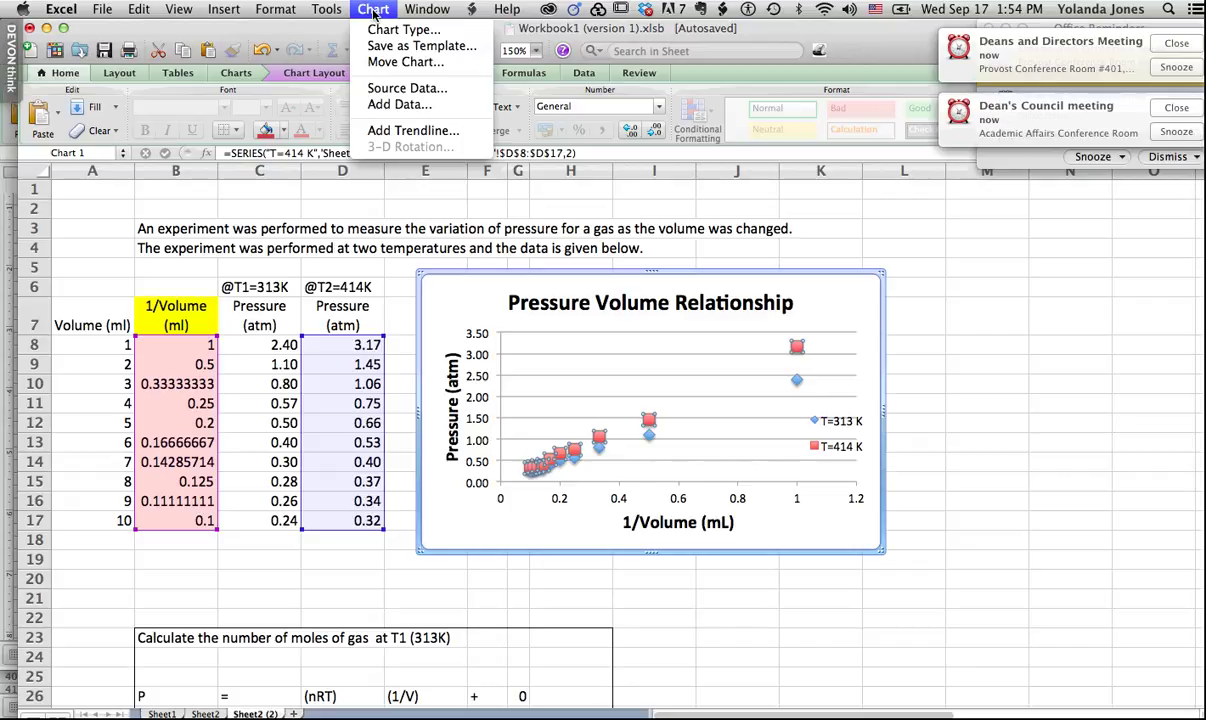
pyautogui.click(395, 133)
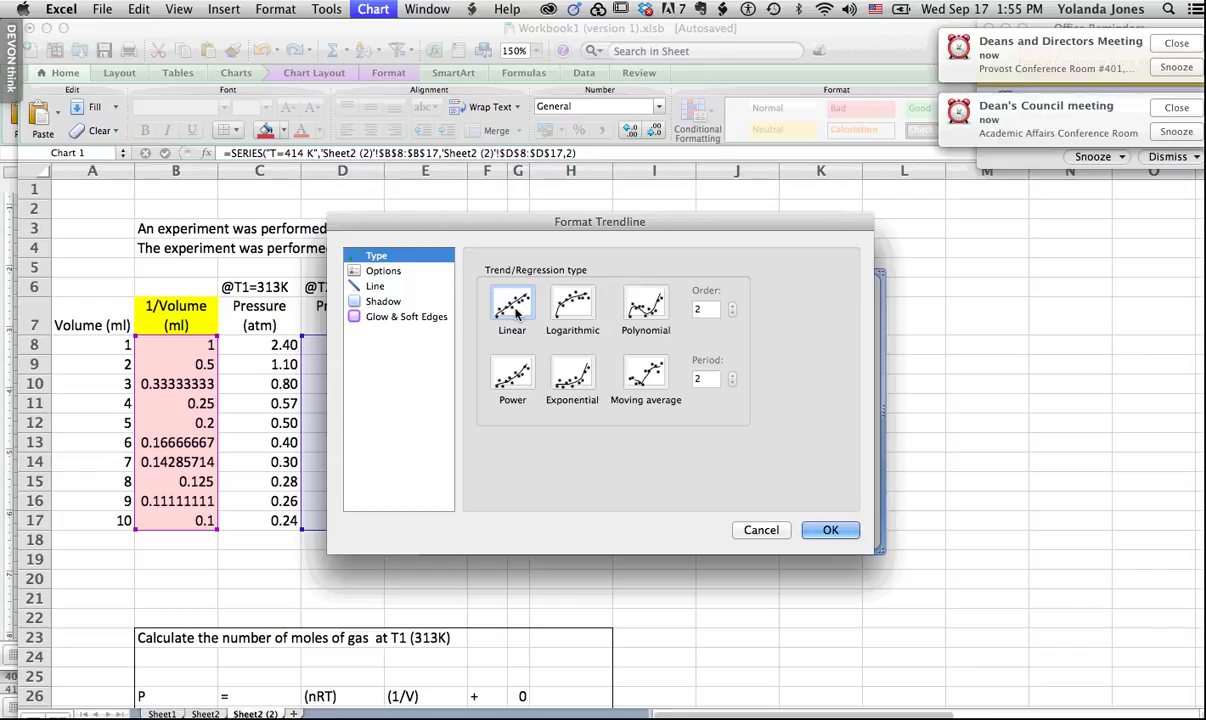
pyautogui.click(383, 272)
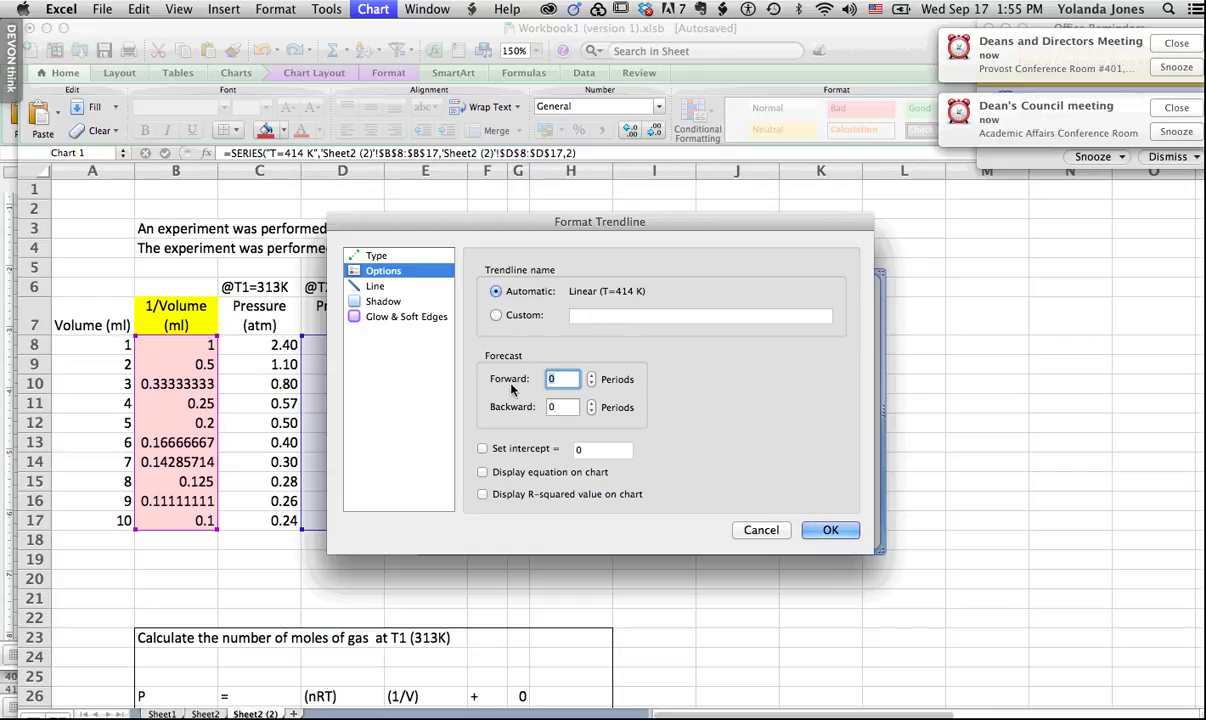
pyautogui.click(482, 449)
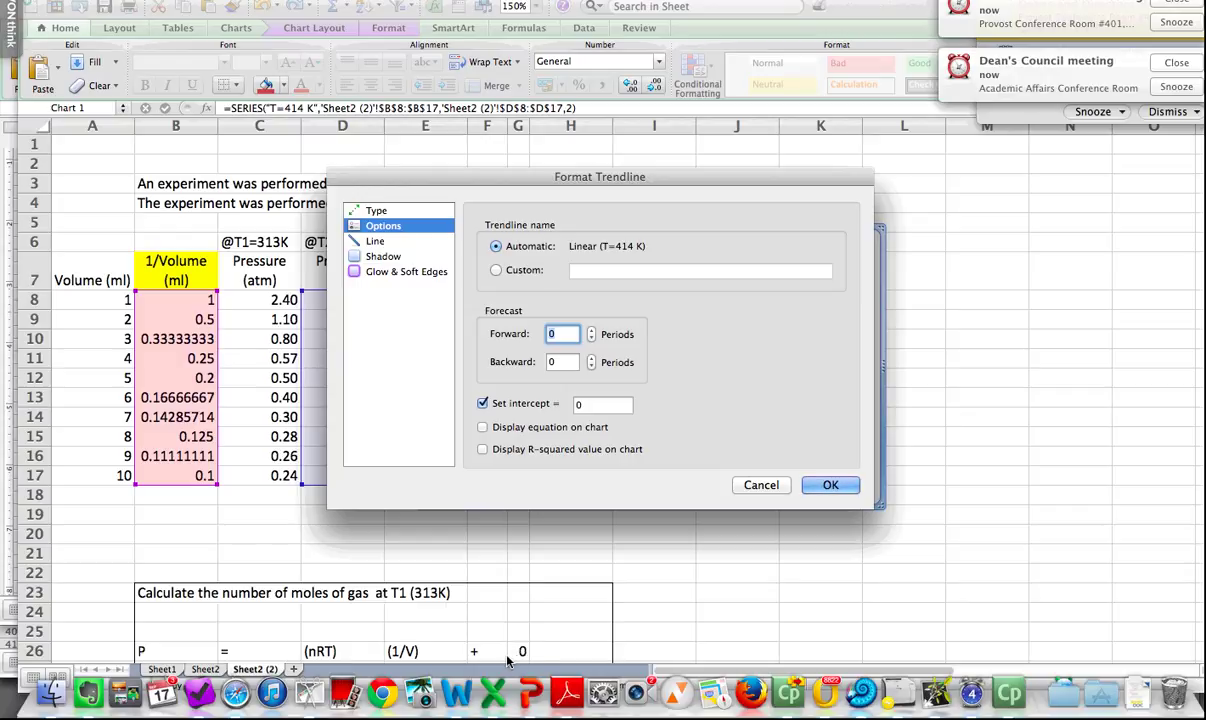
pyautogui.click(483, 428)
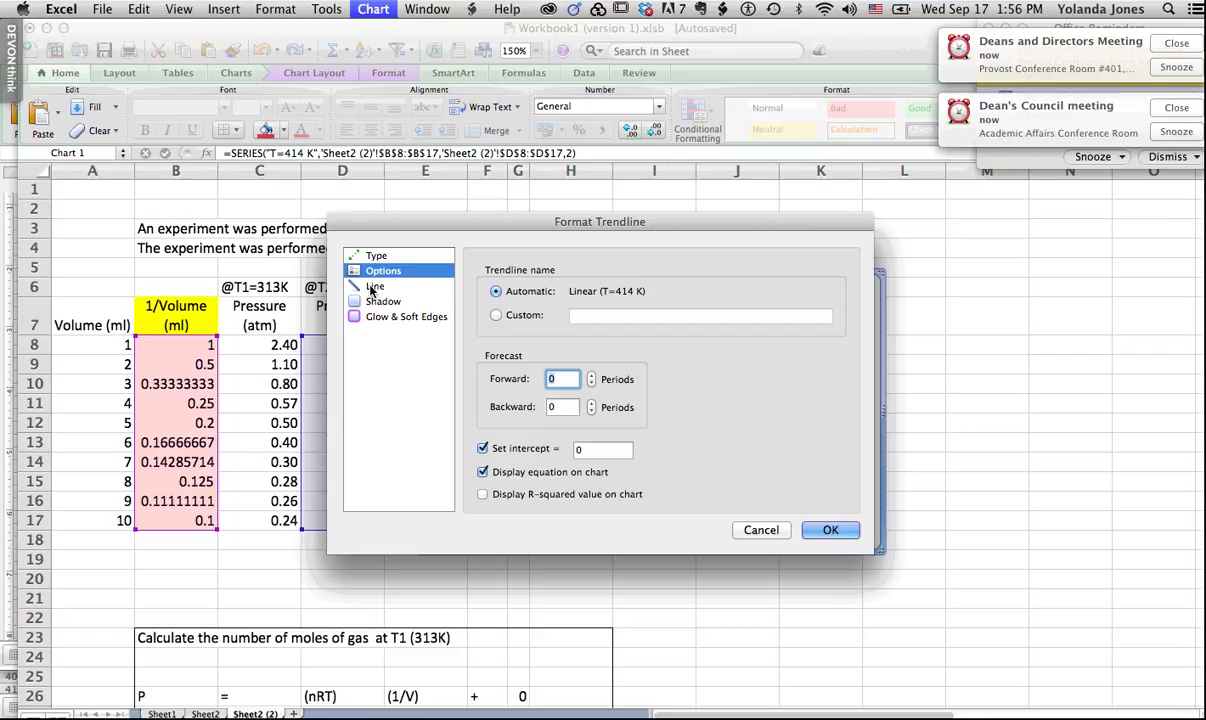
# - Colour the T=414 K trendline red and apply it, showing y = 3.1145x
pyautogui.click(372, 288)
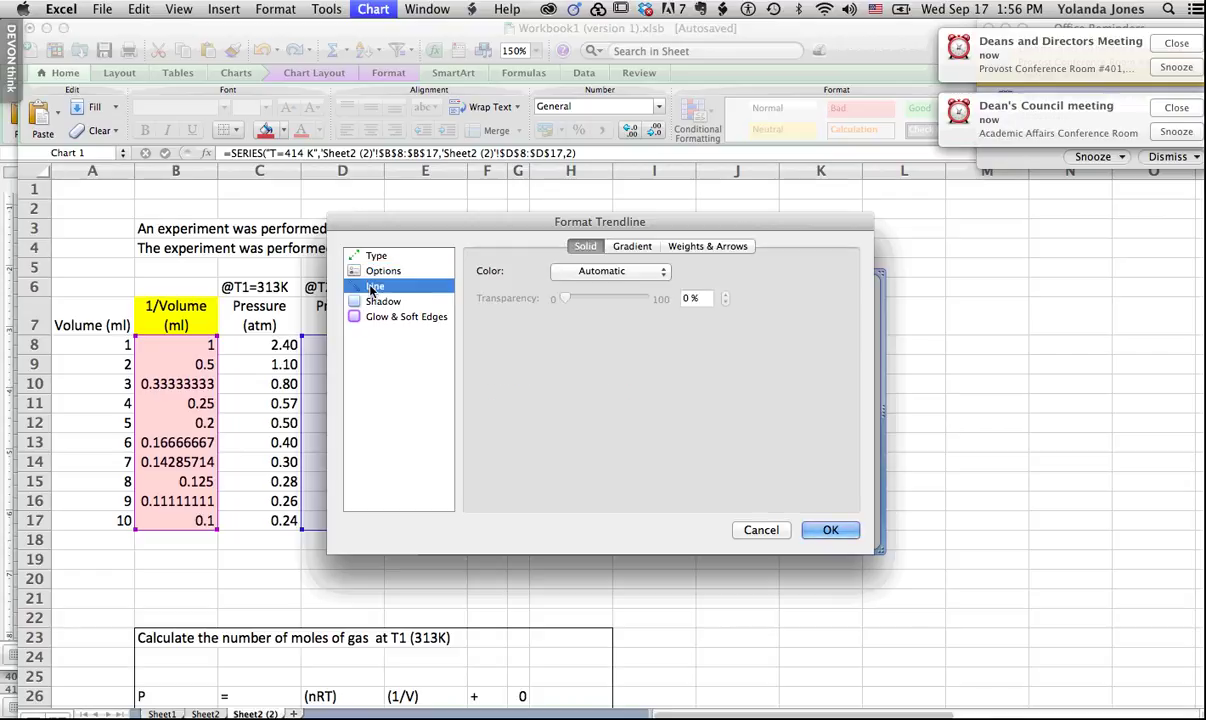
pyautogui.click(662, 272)
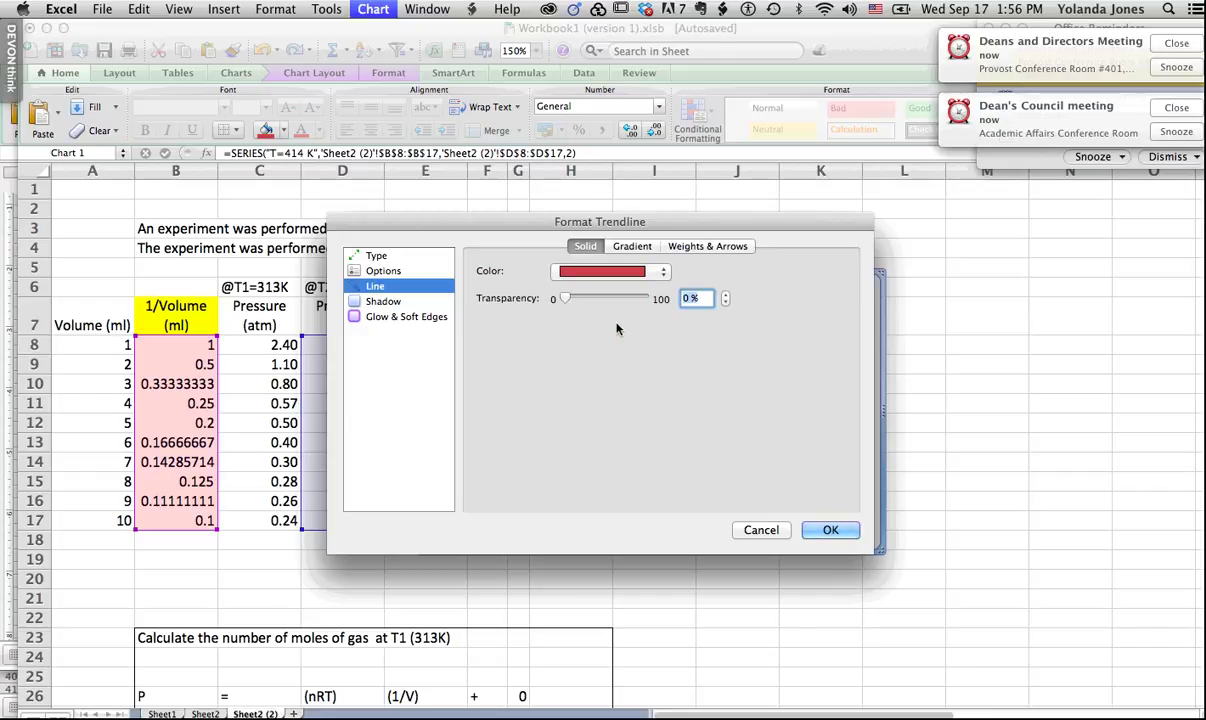
pyautogui.click(688, 248)
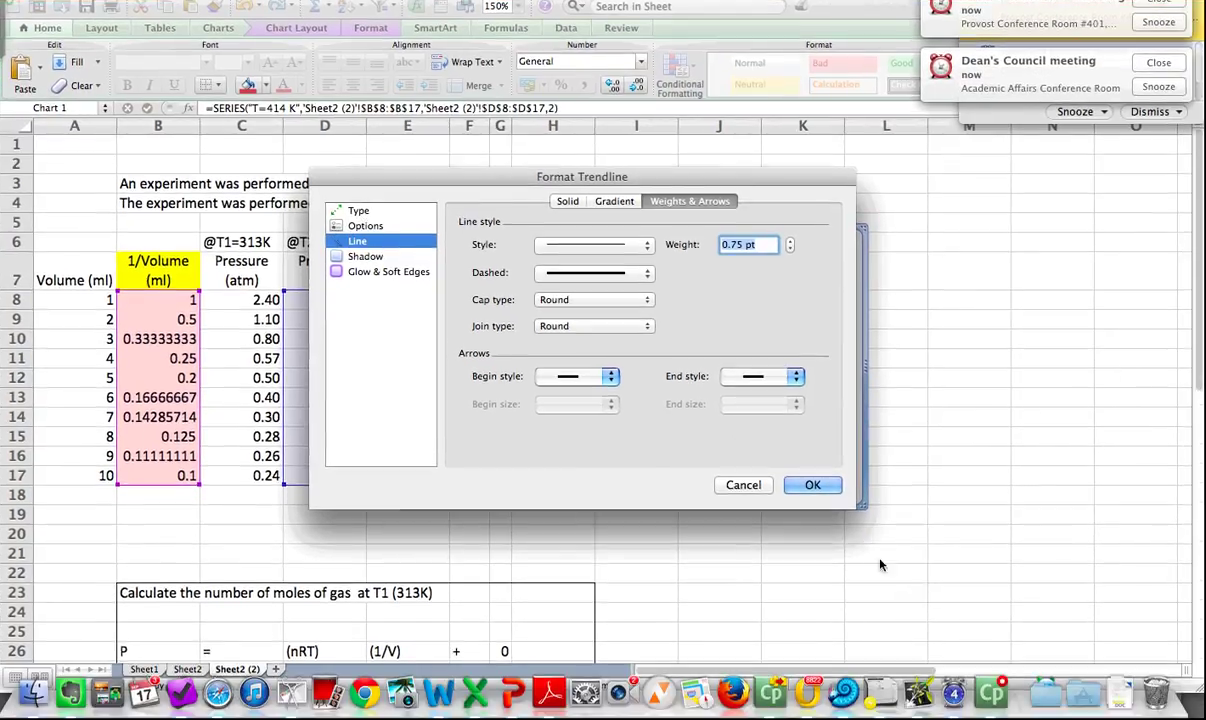
pyautogui.click(814, 486)
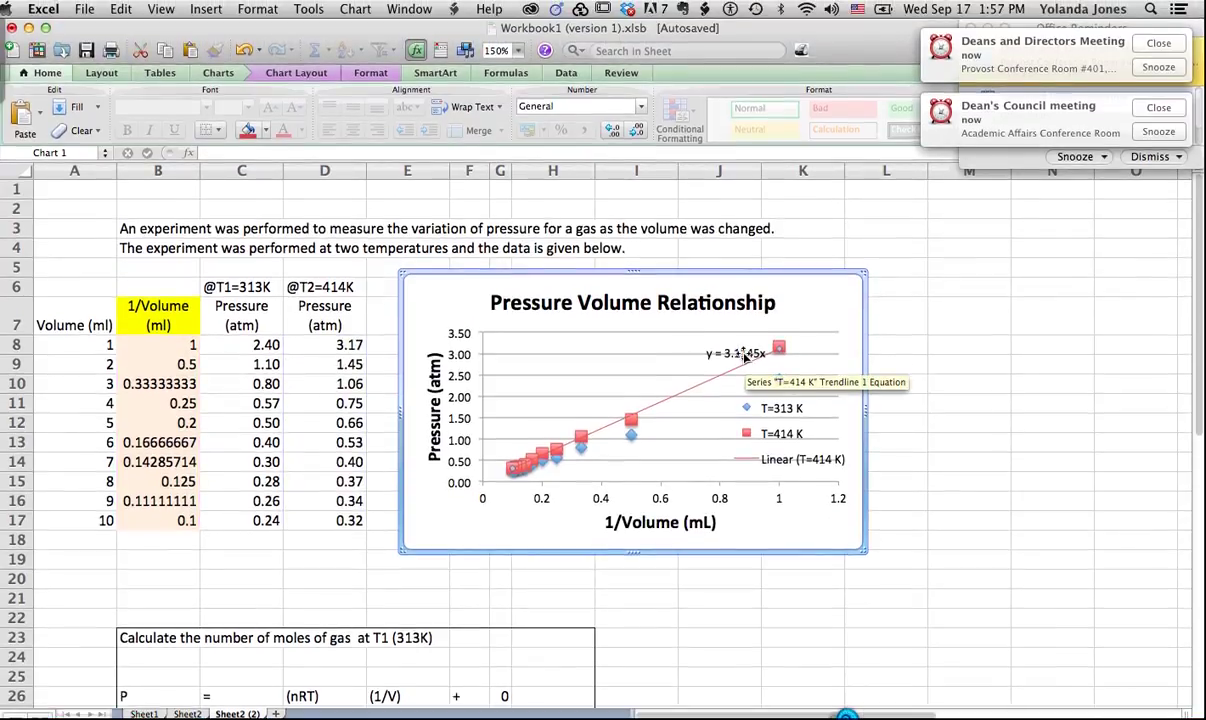
# - Drag the y = 3.1145x equation label beside the top red point at (1, 3.17)
pyautogui.click(705, 345)
pyautogui.moveTo(705, 345); pyautogui.dragTo(640, 328)
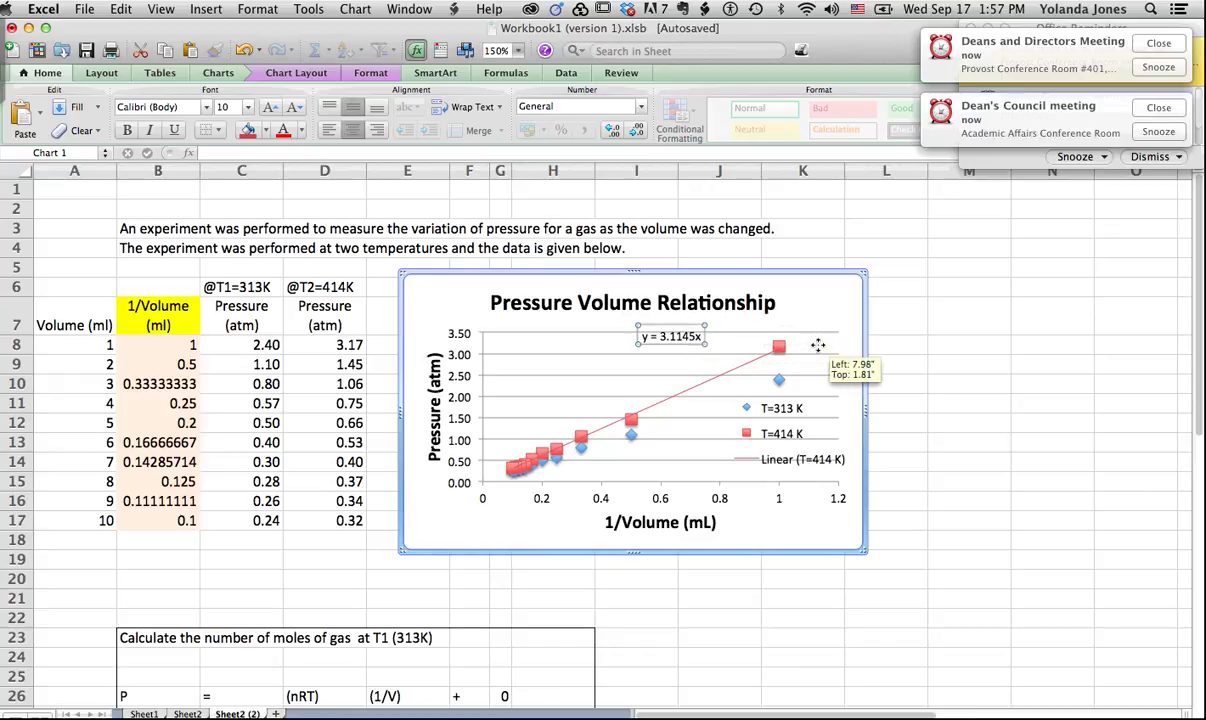
pyautogui.moveTo(692, 330); pyautogui.dragTo(818, 345)
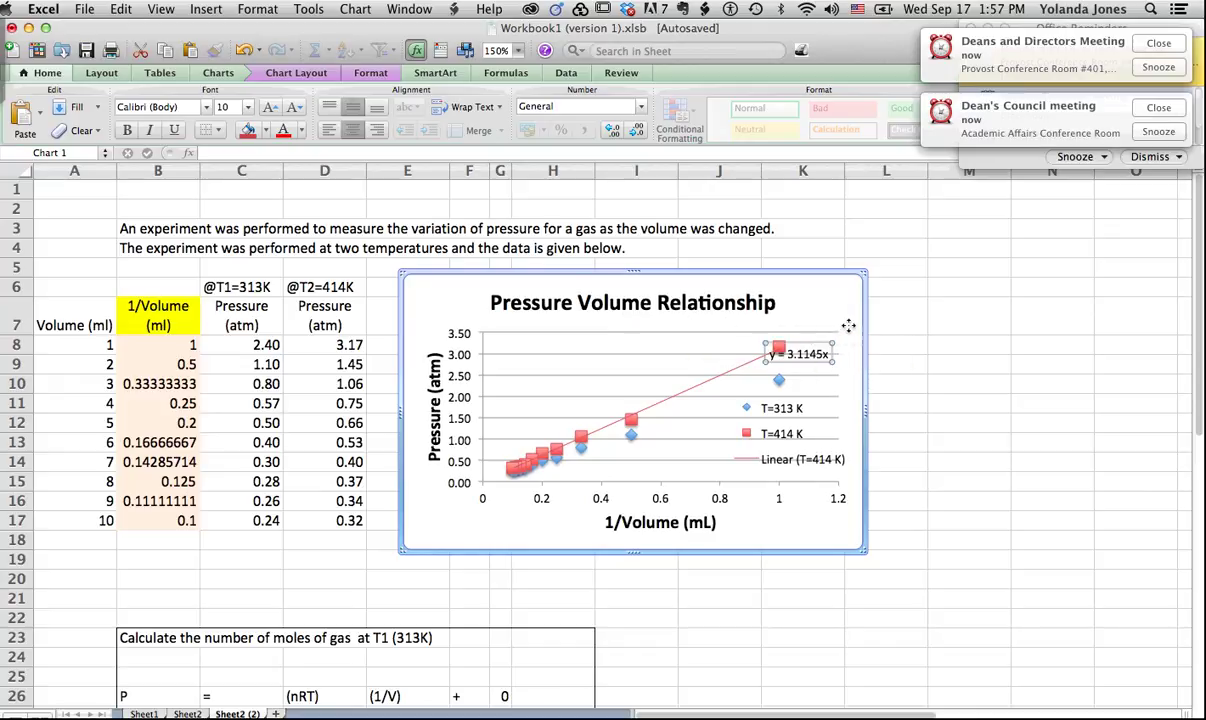
pyautogui.moveTo(808, 359); pyautogui.dragTo(837, 342)
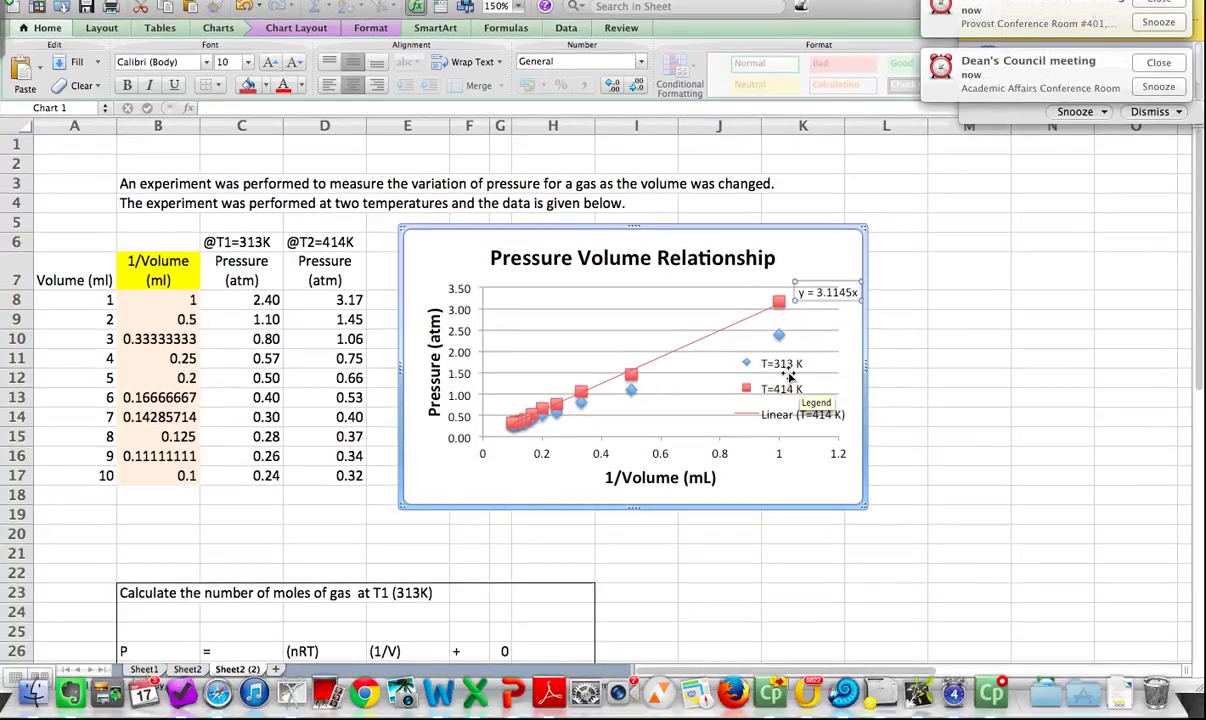
# - Move the chart legend lower and to the right within the chart
pyautogui.click(789, 376)
pyautogui.moveTo(789, 376); pyautogui.dragTo(806, 416)
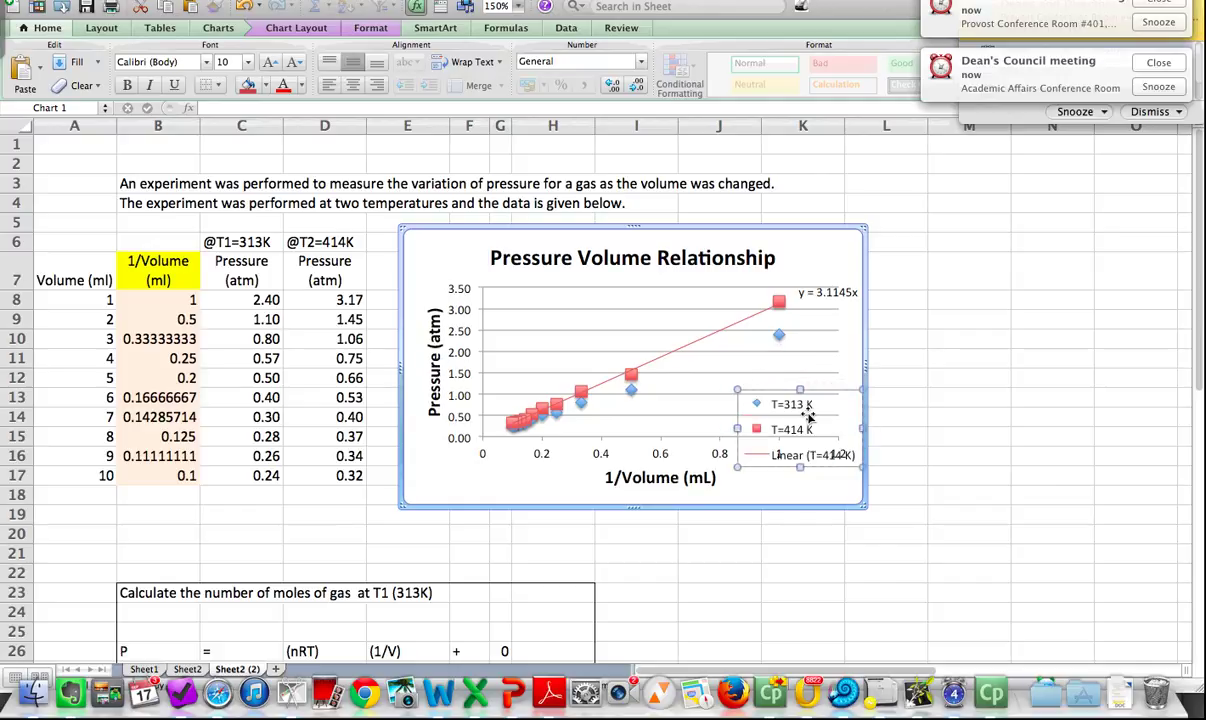
pyautogui.rightClick(802, 406)
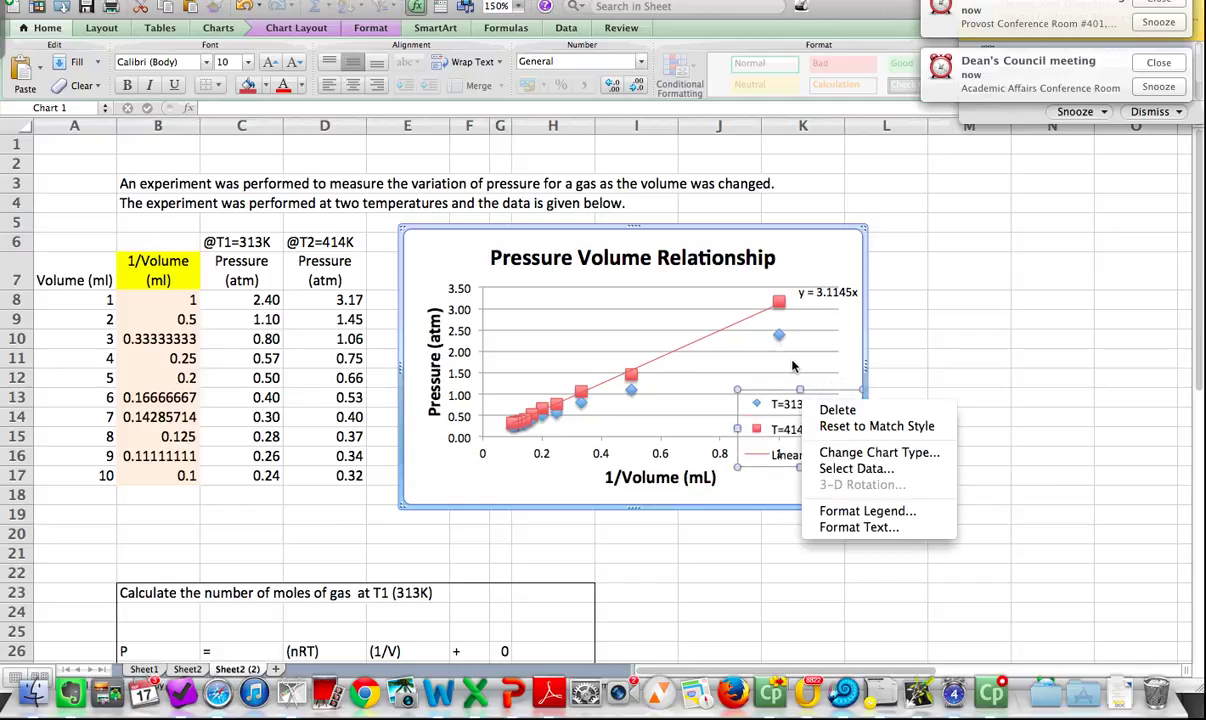
pyautogui.click(775, 396)
pyautogui.moveTo(771, 396); pyautogui.dragTo(768, 362)
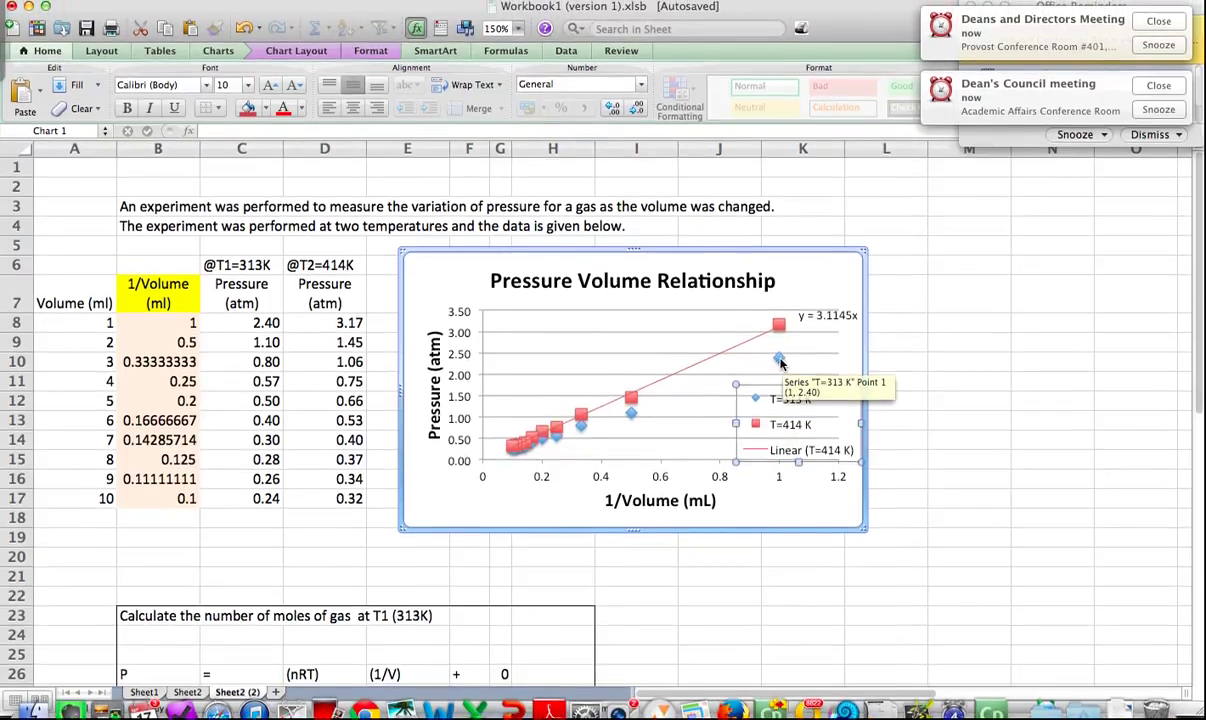
# - Give the T=313 K series a linear trendline with intercept 0, coloured dark blue
pyautogui.click(781, 346)
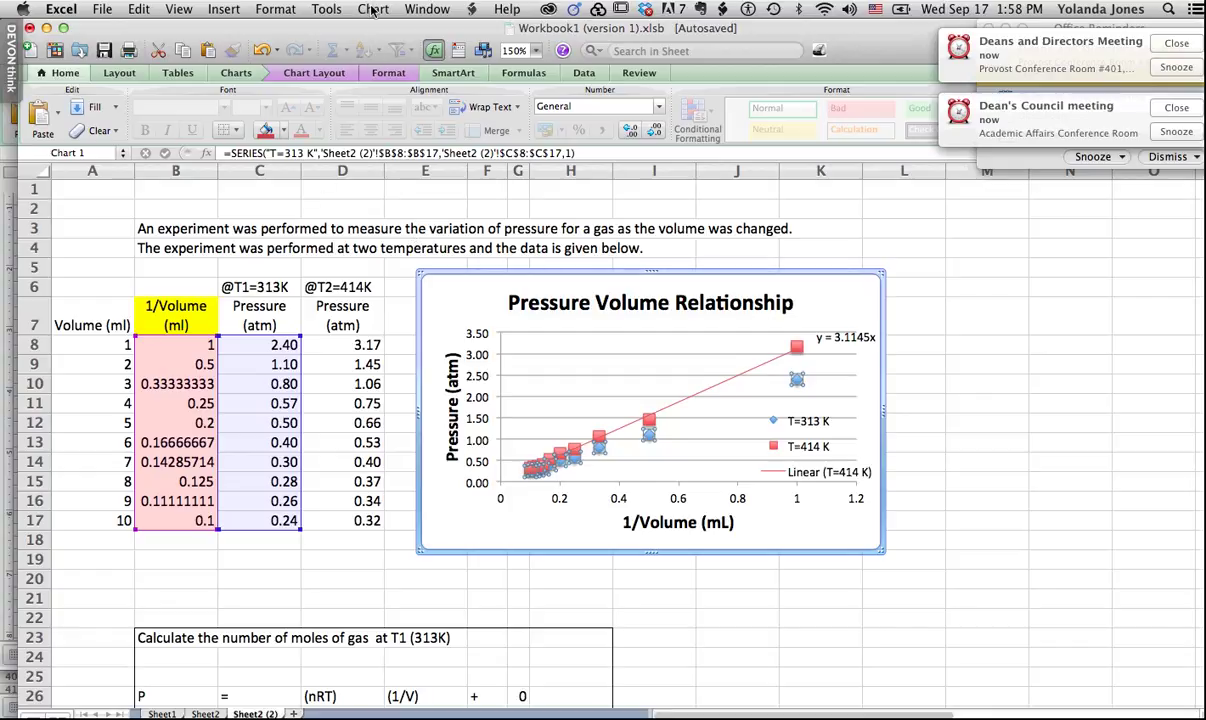
pyautogui.click(373, 10)
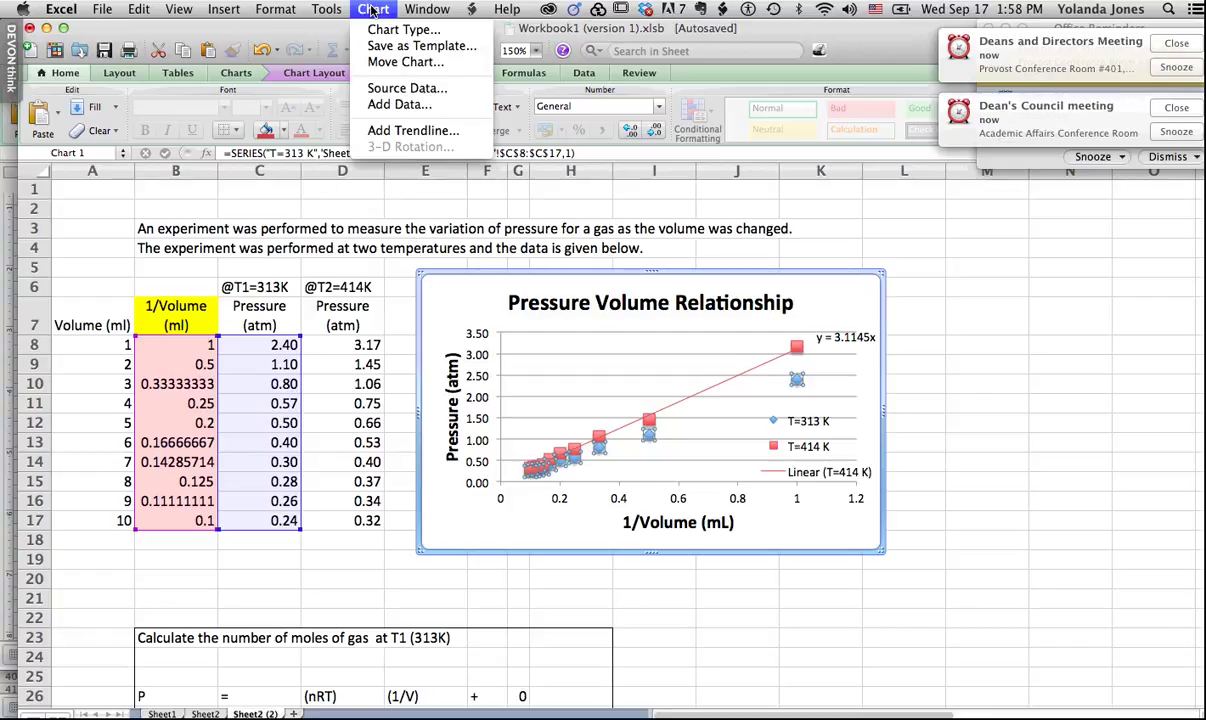
pyautogui.click(422, 134)
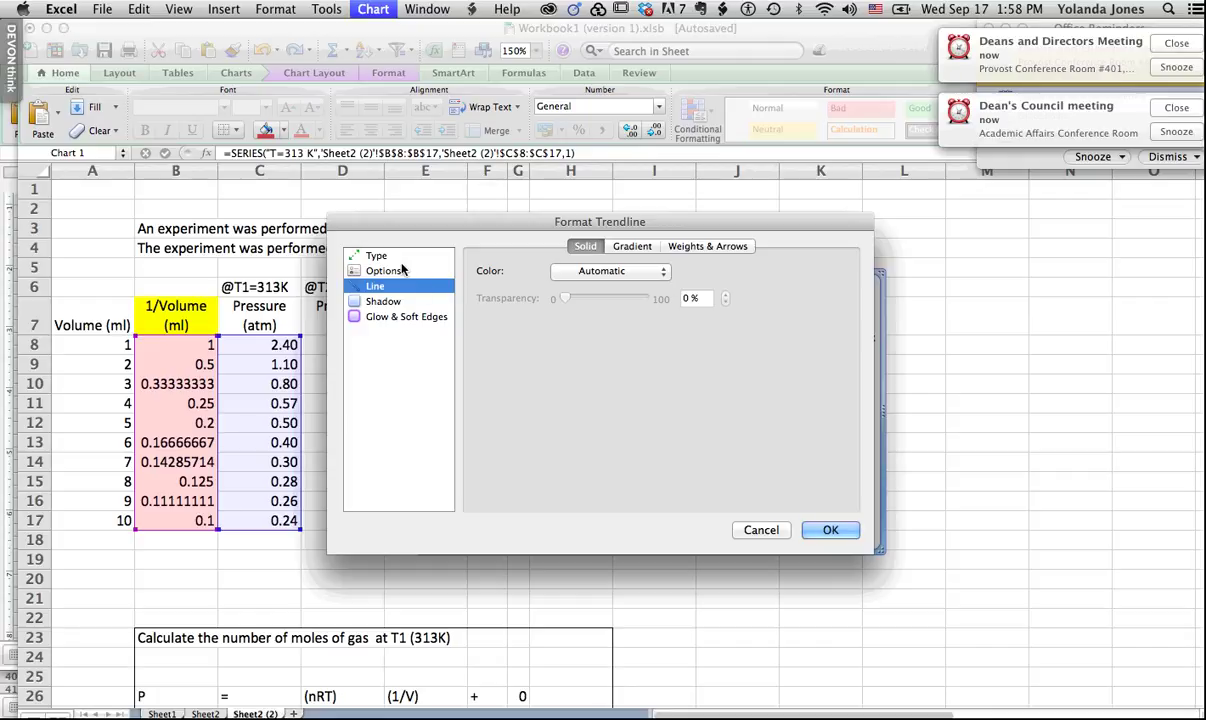
pyautogui.click(388, 258)
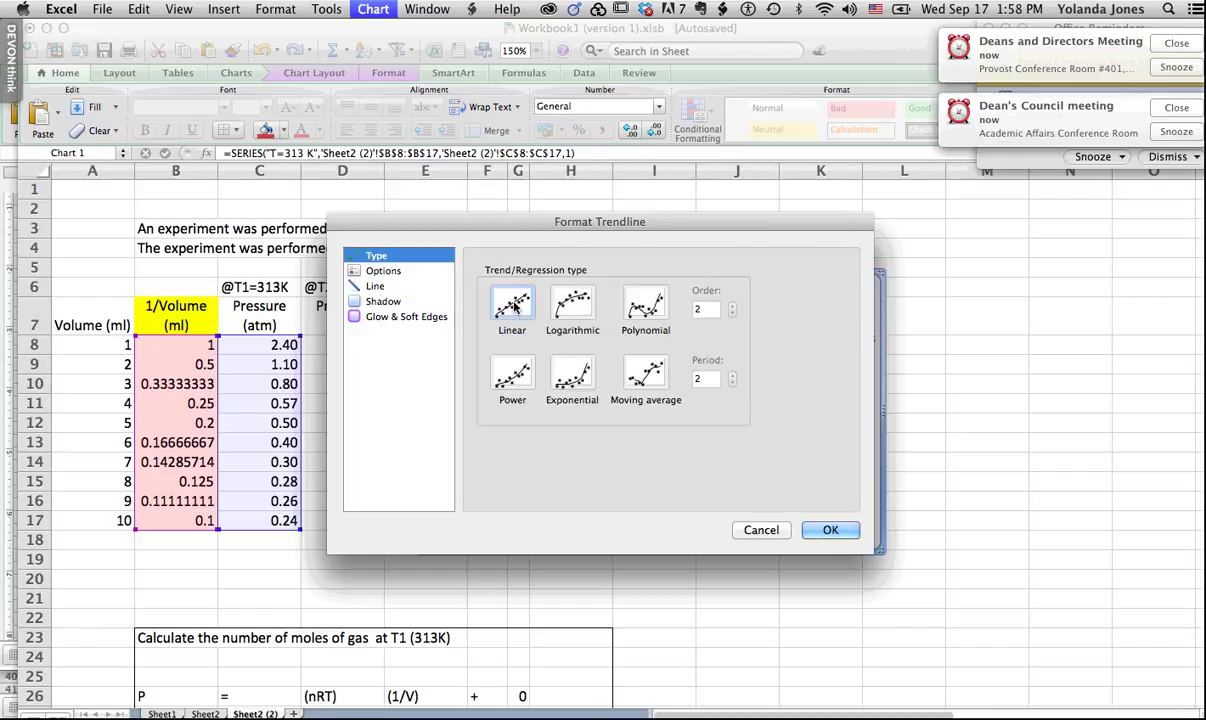
pyautogui.click(388, 272)
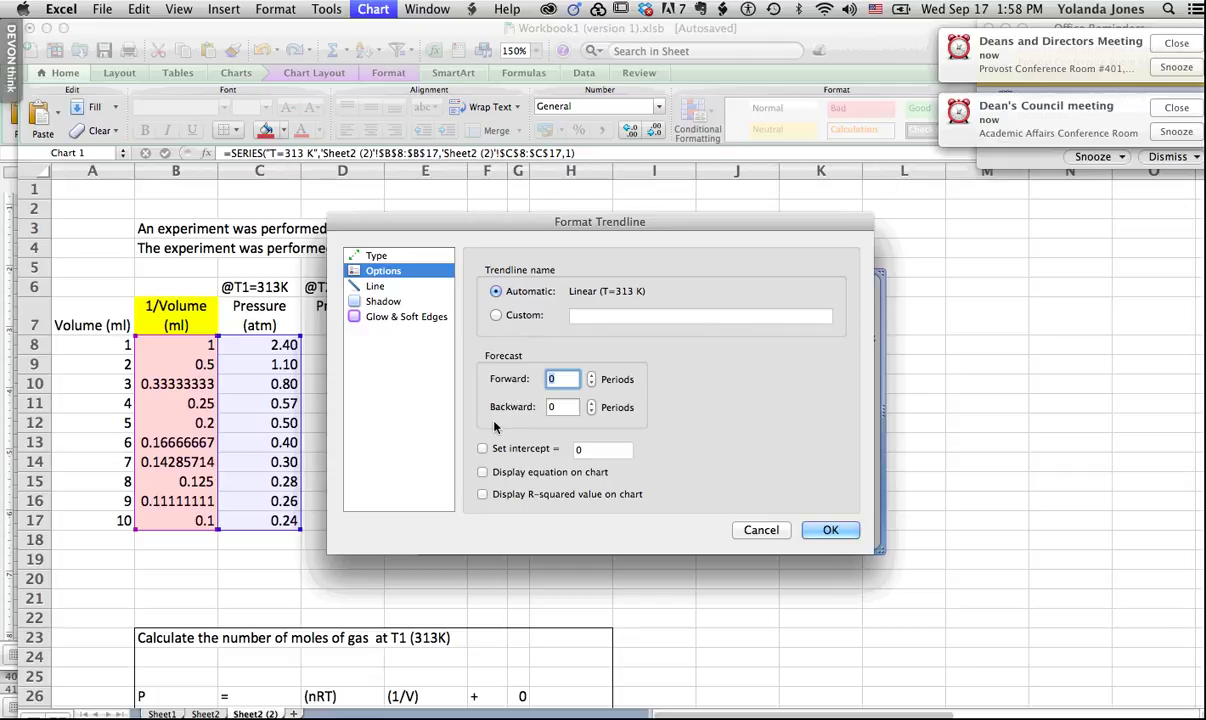
pyautogui.click(484, 450)
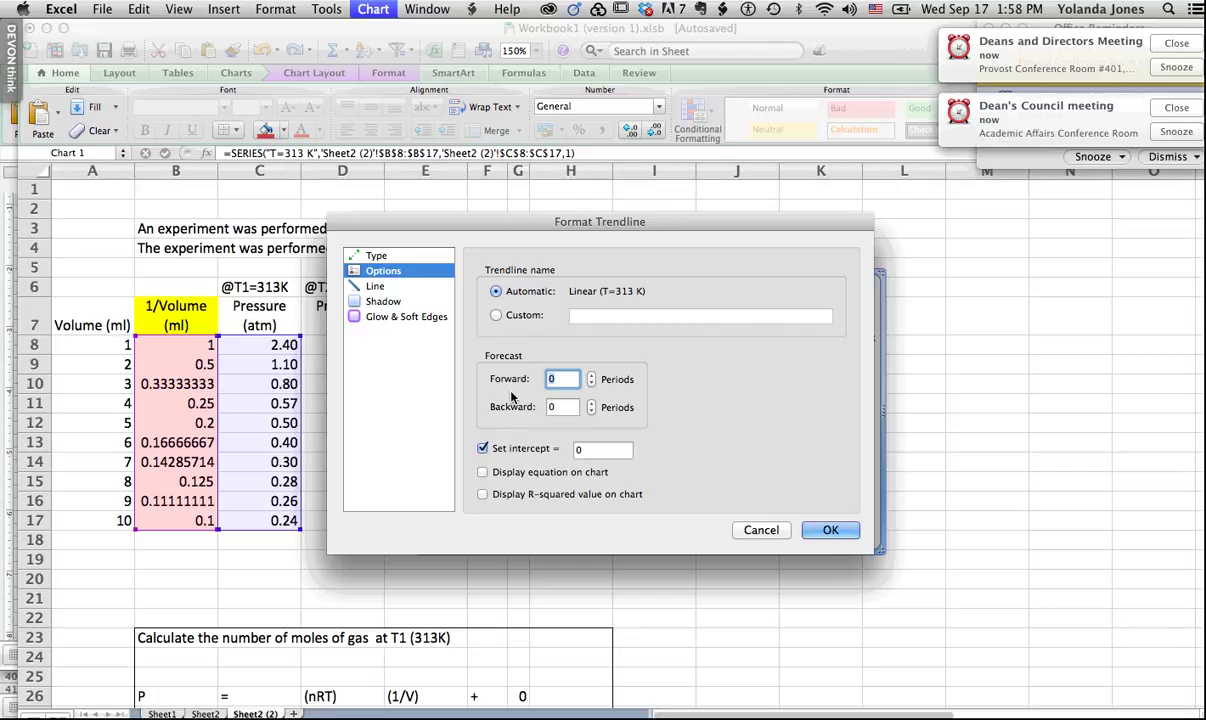
pyautogui.click(370, 287)
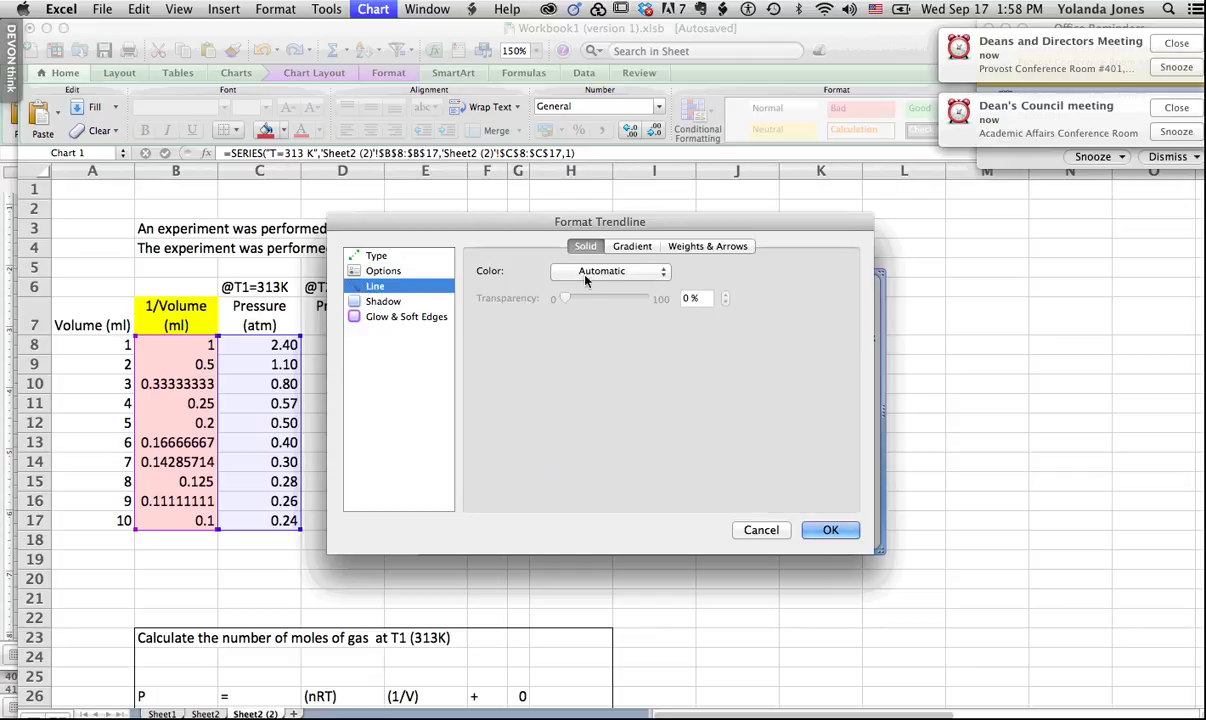
pyautogui.click(637, 275)
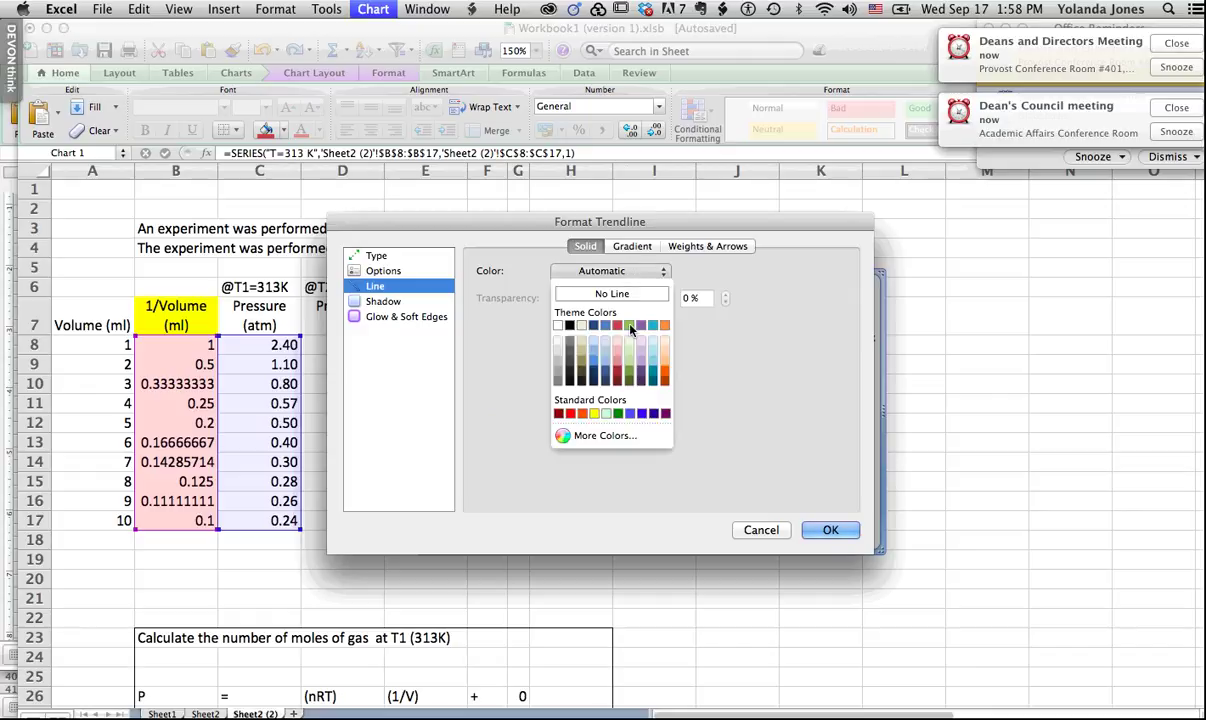
pyautogui.click(594, 332)
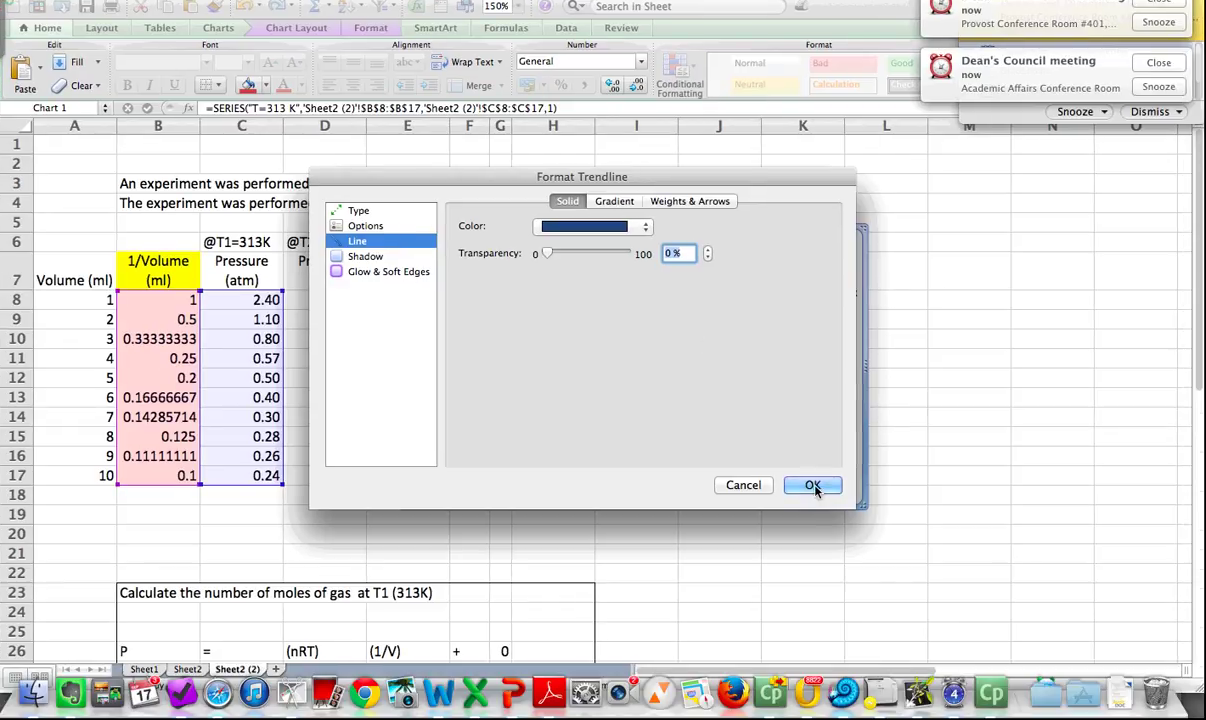
pyautogui.click(832, 532)
pyautogui.click(815, 490)
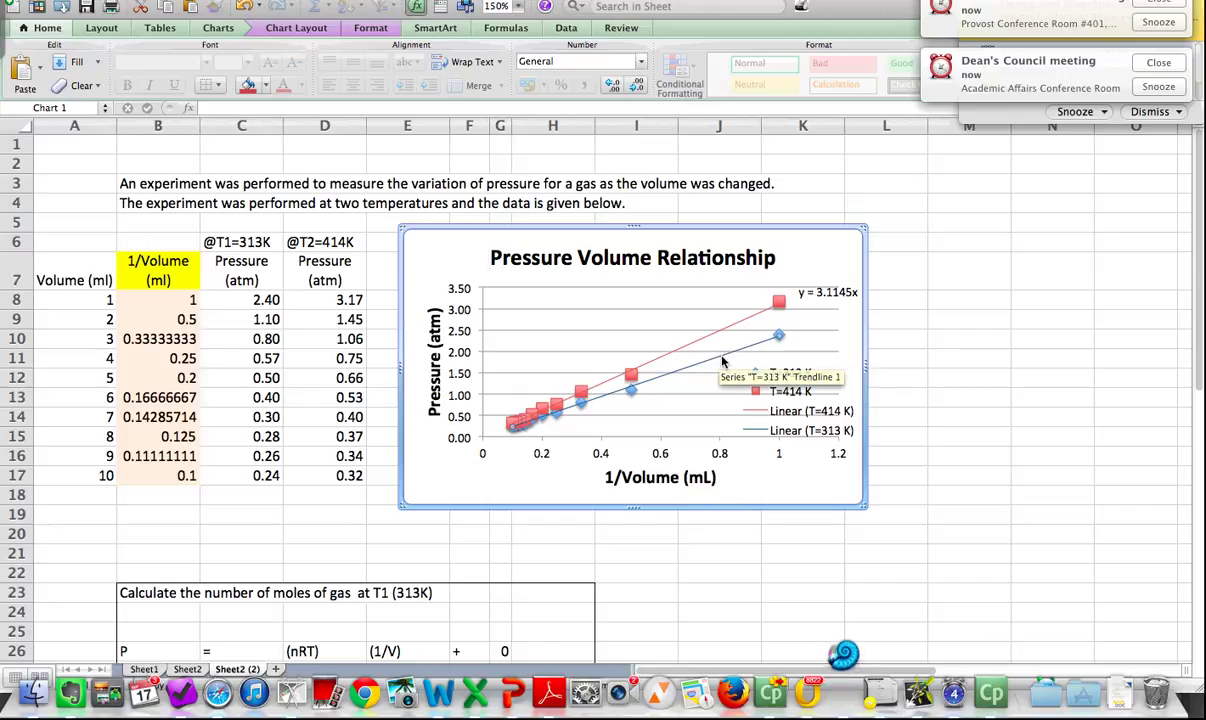
# - Turn on Display equation on chart for the blue T=313 K trendline, showing y = 2.3594x
pyautogui.rightClick(723, 362)
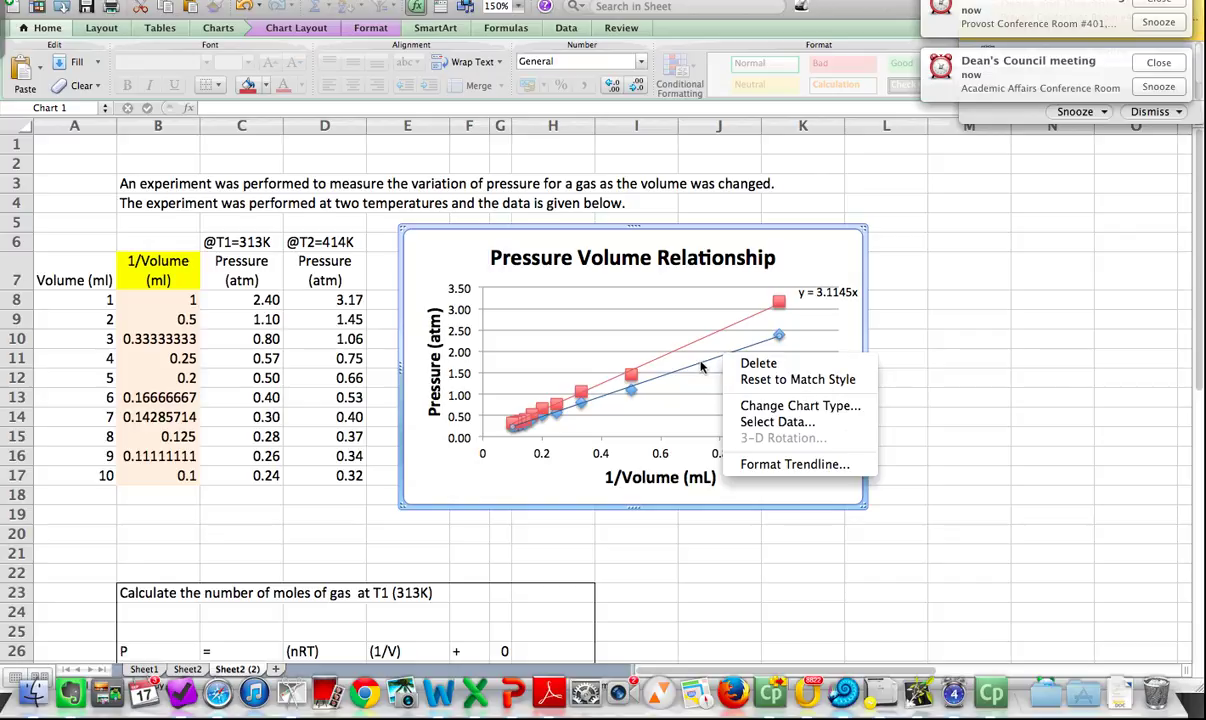
pyautogui.click(701, 370)
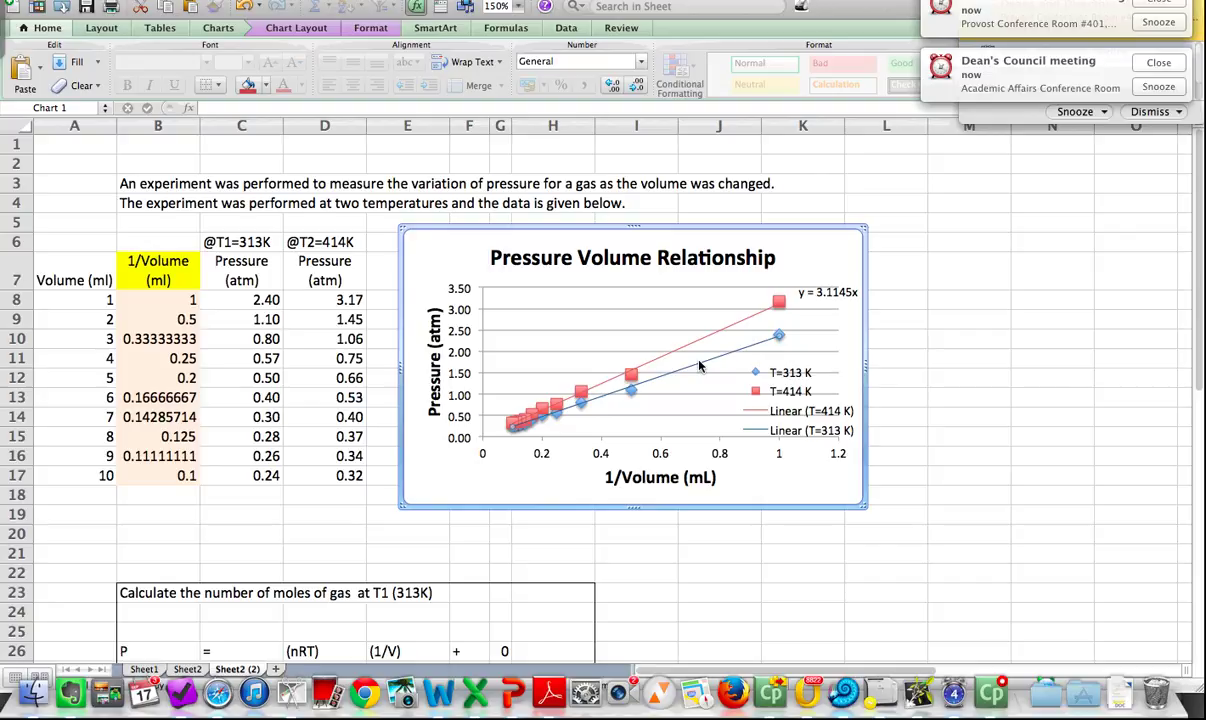
pyautogui.rightClick(700, 367)
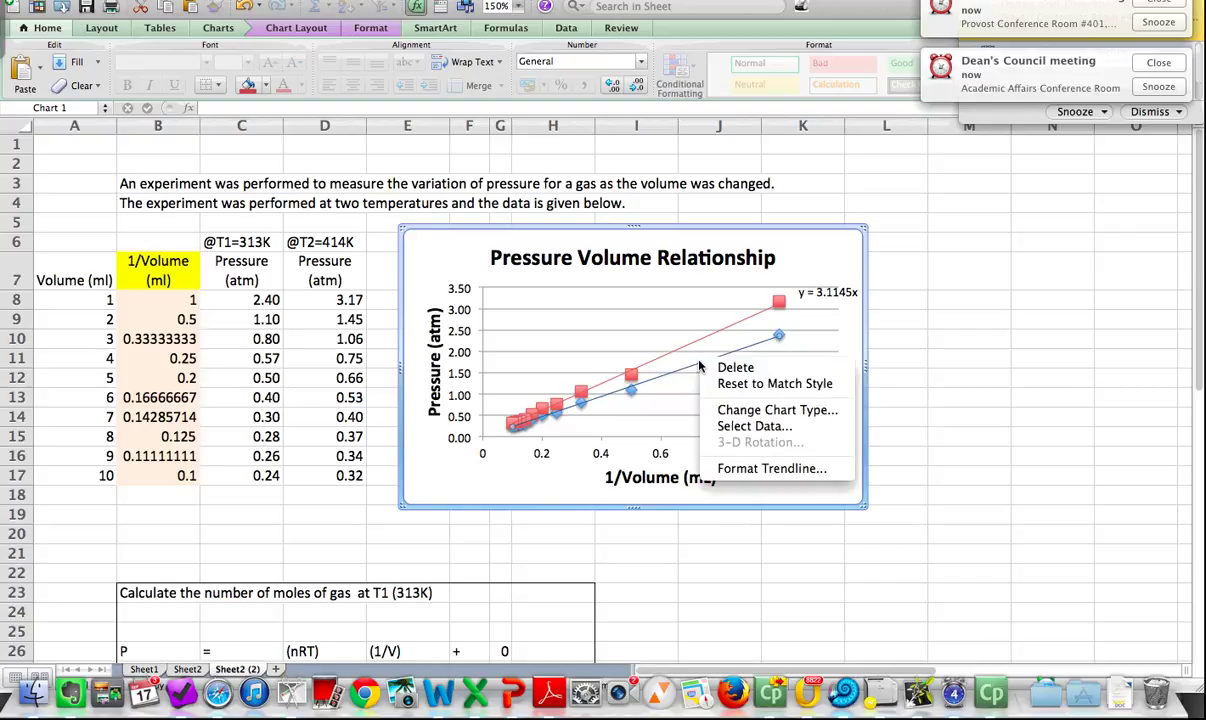
pyautogui.click(772, 469)
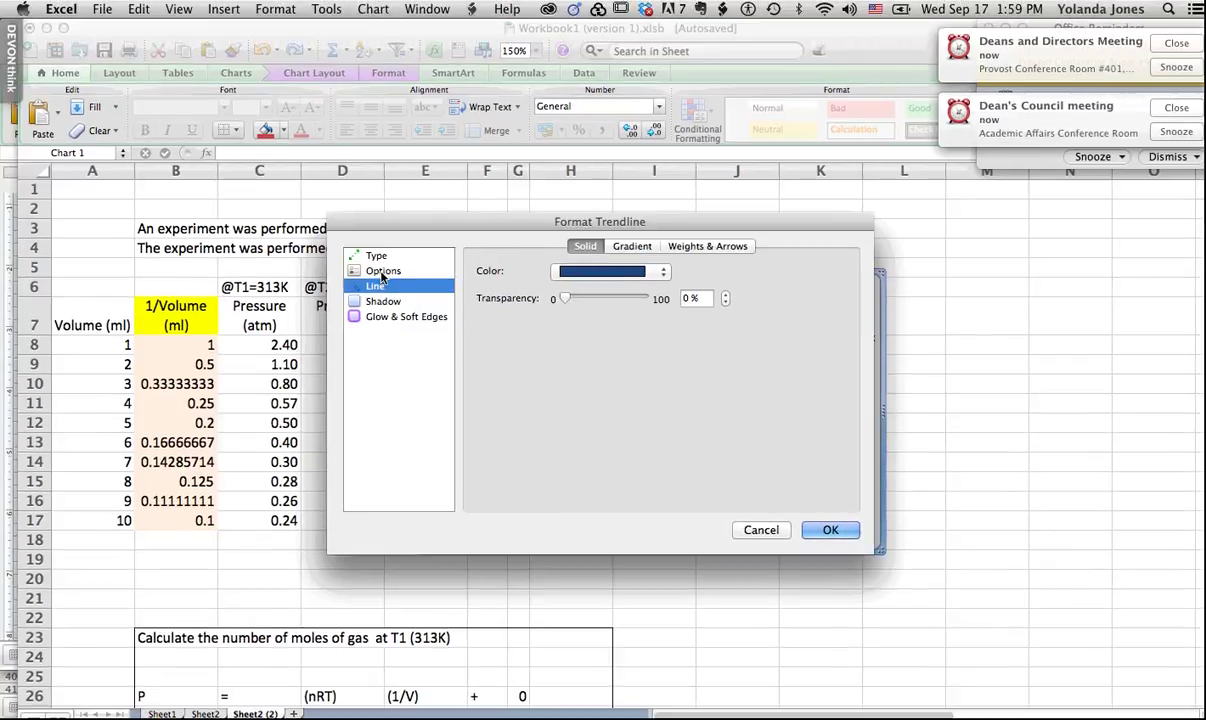
pyautogui.click(365, 227)
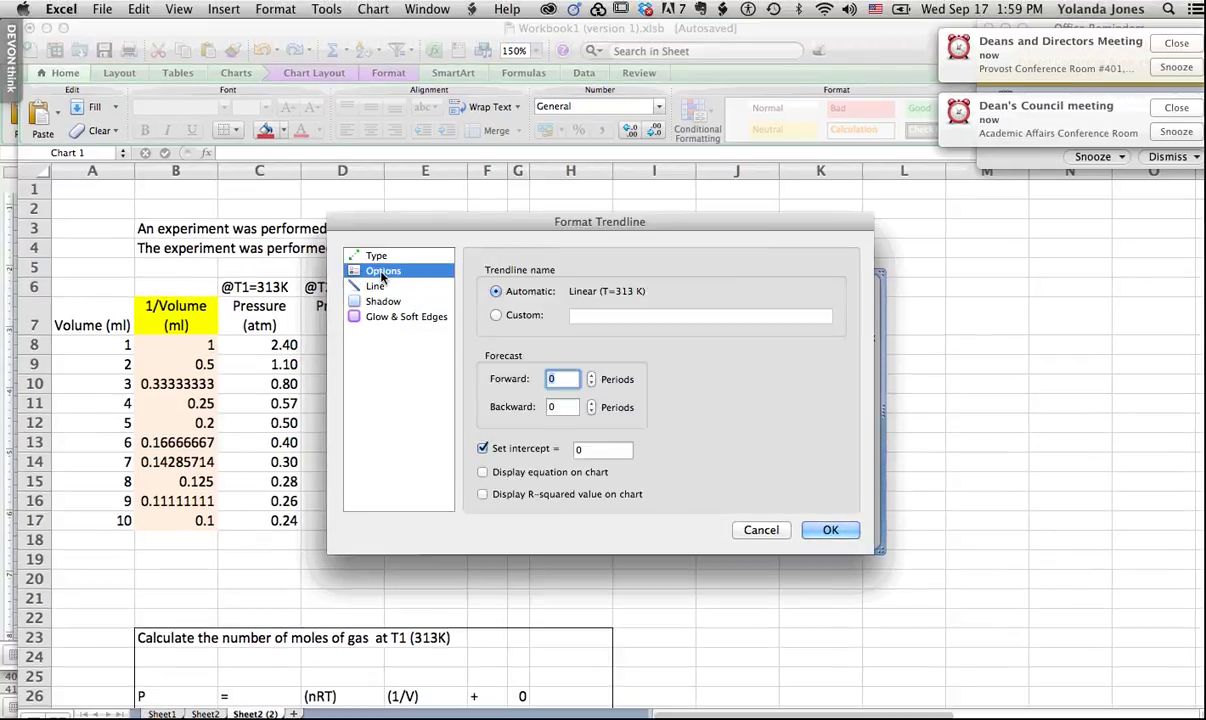
pyautogui.click(483, 473)
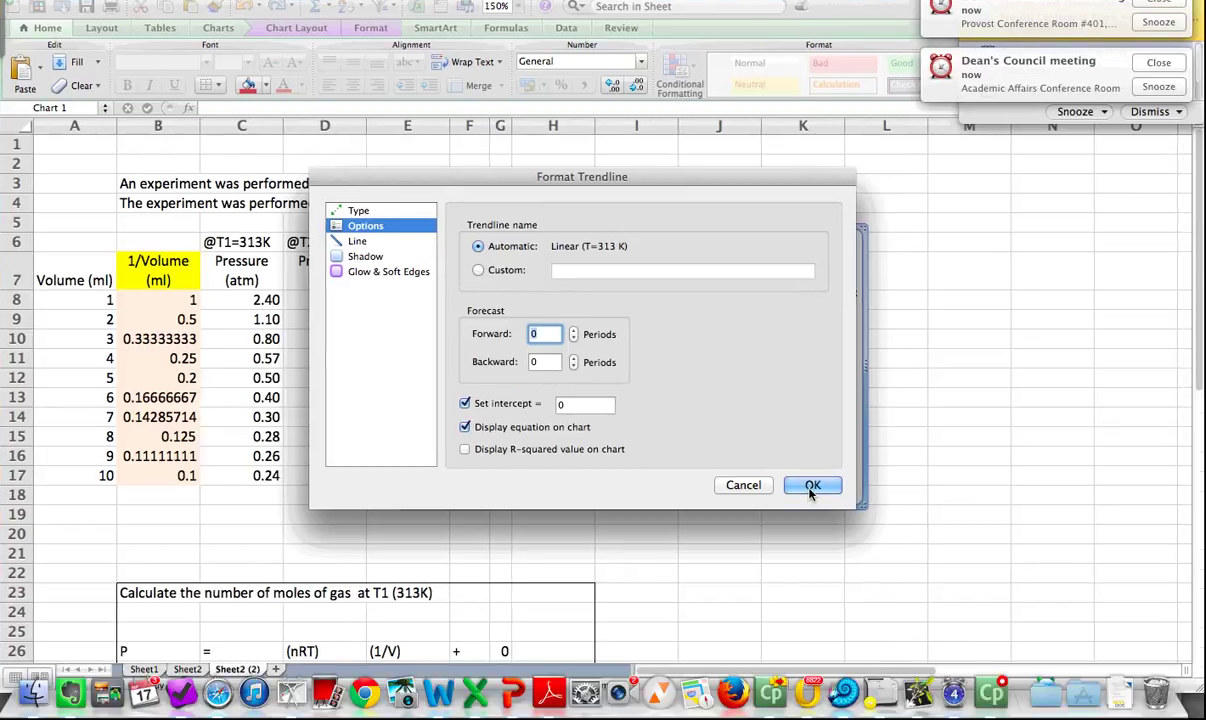
pyautogui.click(811, 486)
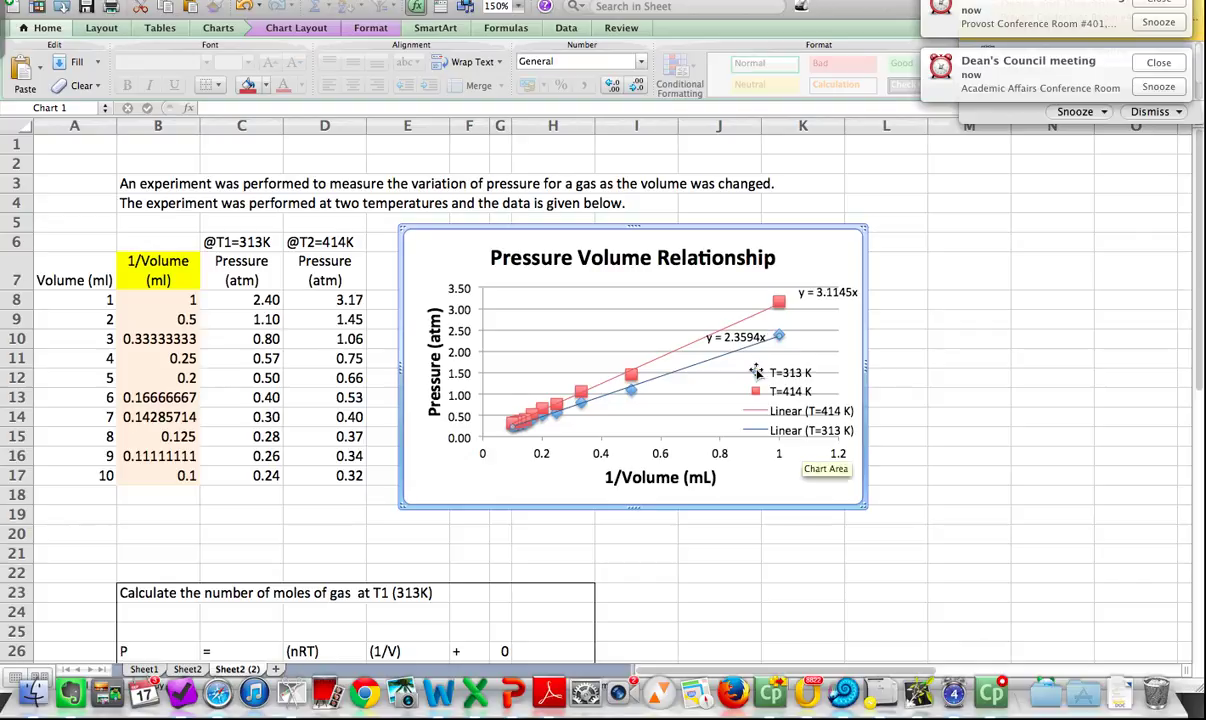
# - Drag the y = 2.3594x label next to the top T=313 K point
pyautogui.click(741, 339)
pyautogui.moveTo(741, 339); pyautogui.dragTo(834, 357)
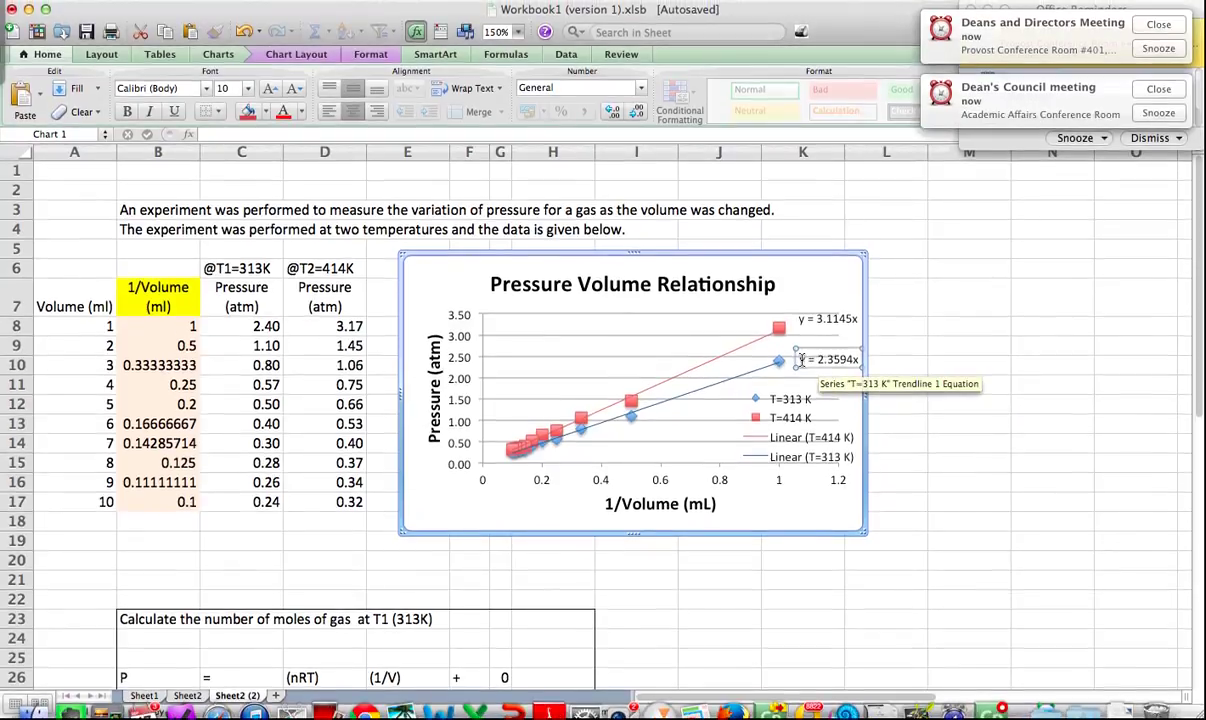
pyautogui.click(801, 362)
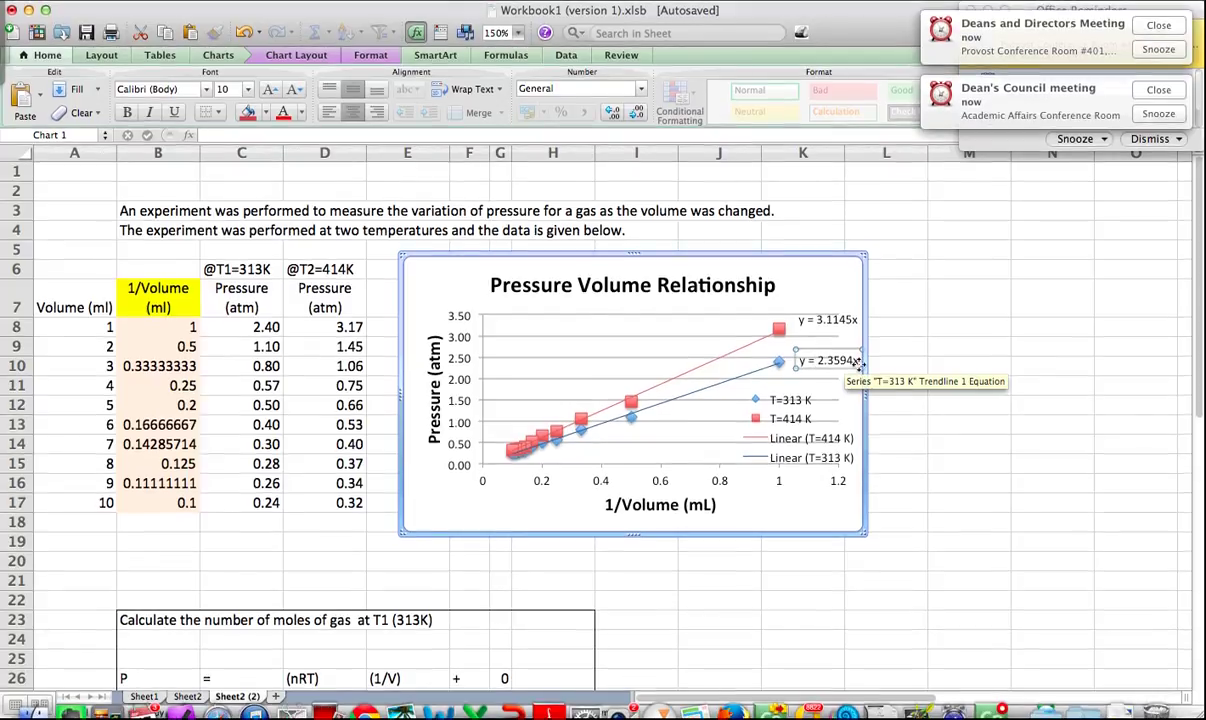
pyautogui.scroll(-5, 958, 361)
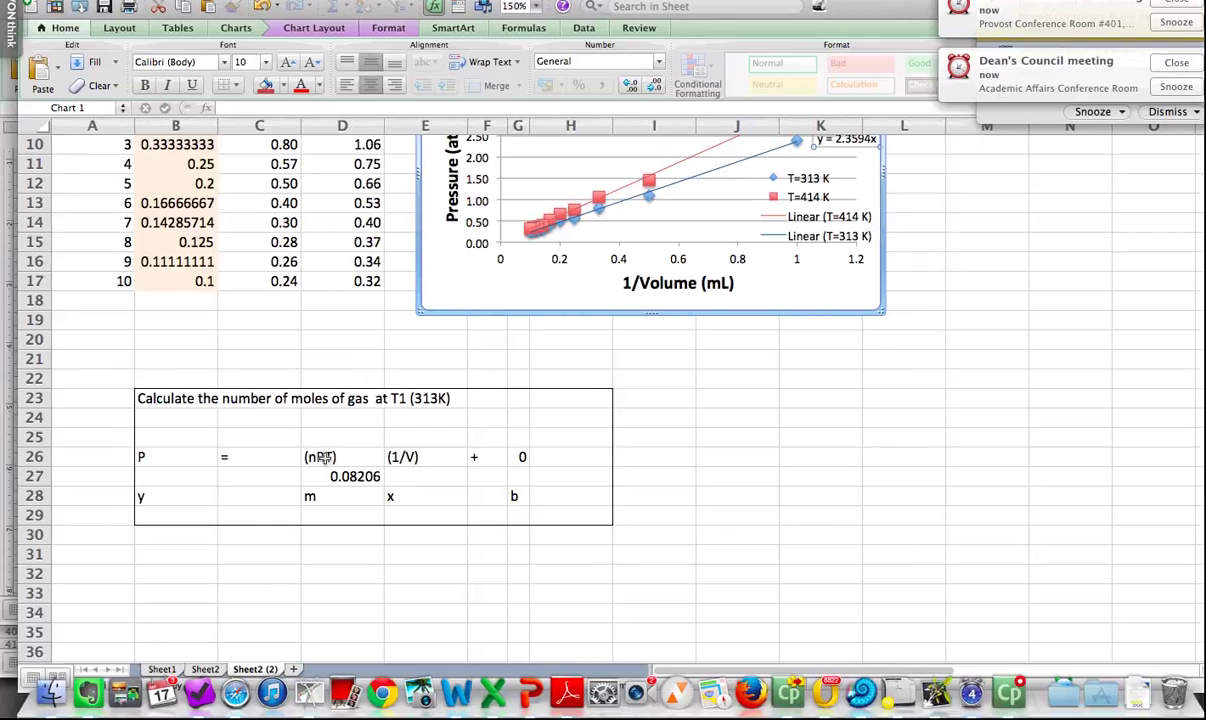
# - Move the 0.08206 value from D27 down to cell D32
pyautogui.click(320, 457)
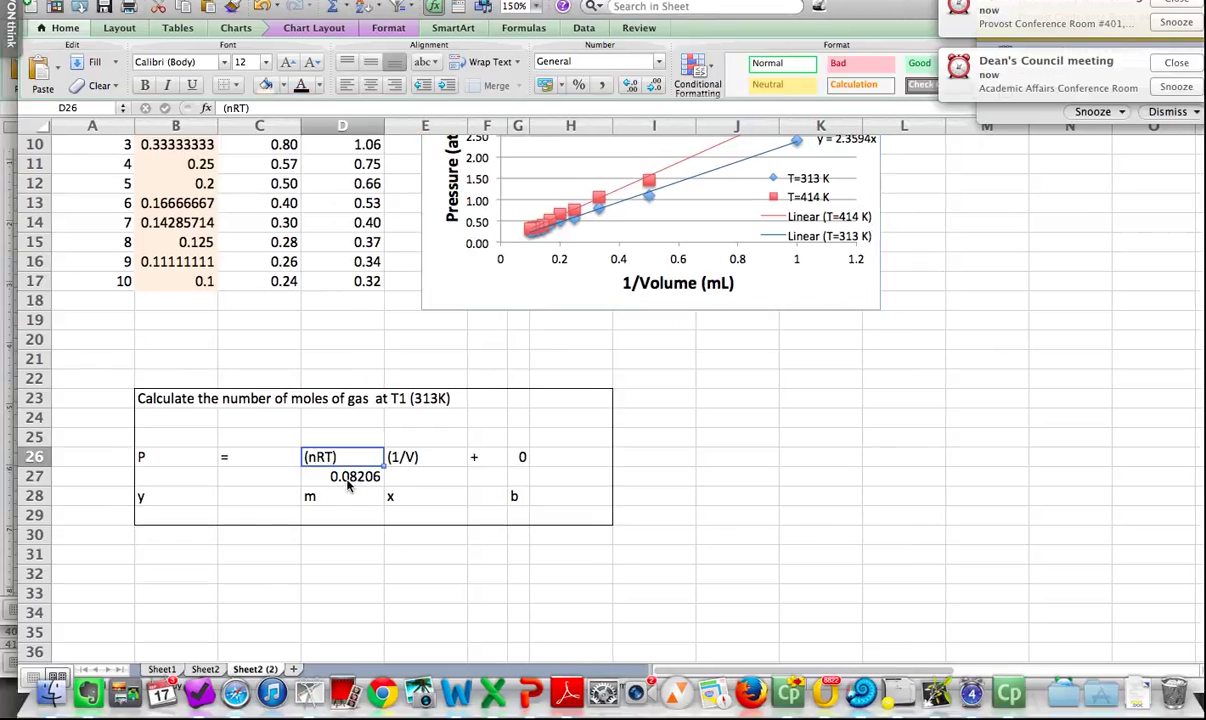
pyautogui.click(347, 478)
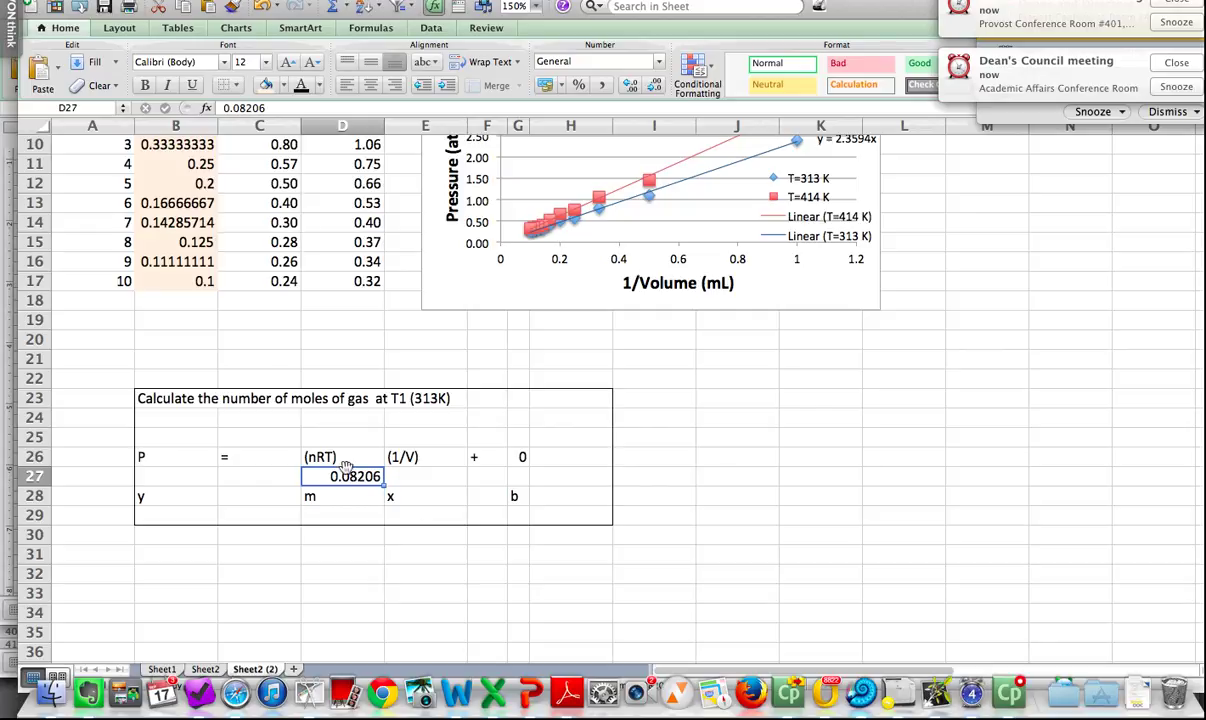
pyautogui.moveTo(345, 468); pyautogui.dragTo(347, 566)
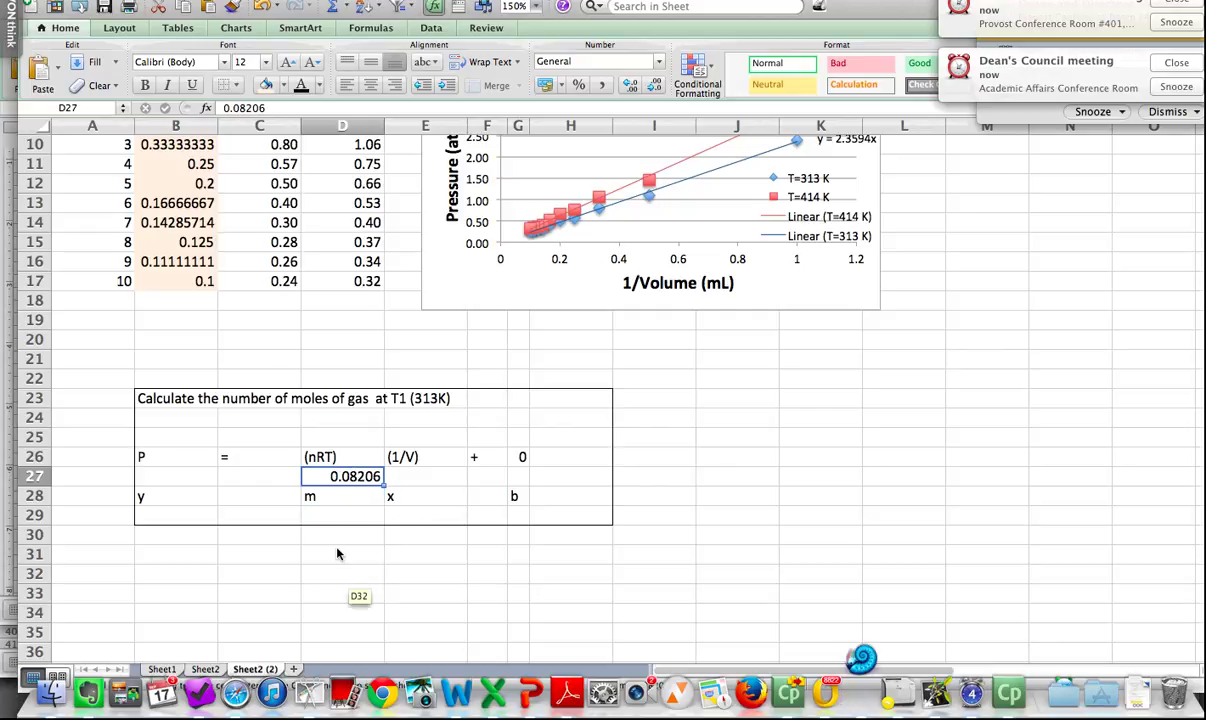
# - Fill cells D26 through D28 with peach
pyautogui.click(328, 456)
pyautogui.moveTo(328, 457); pyautogui.dragTo(340, 498)
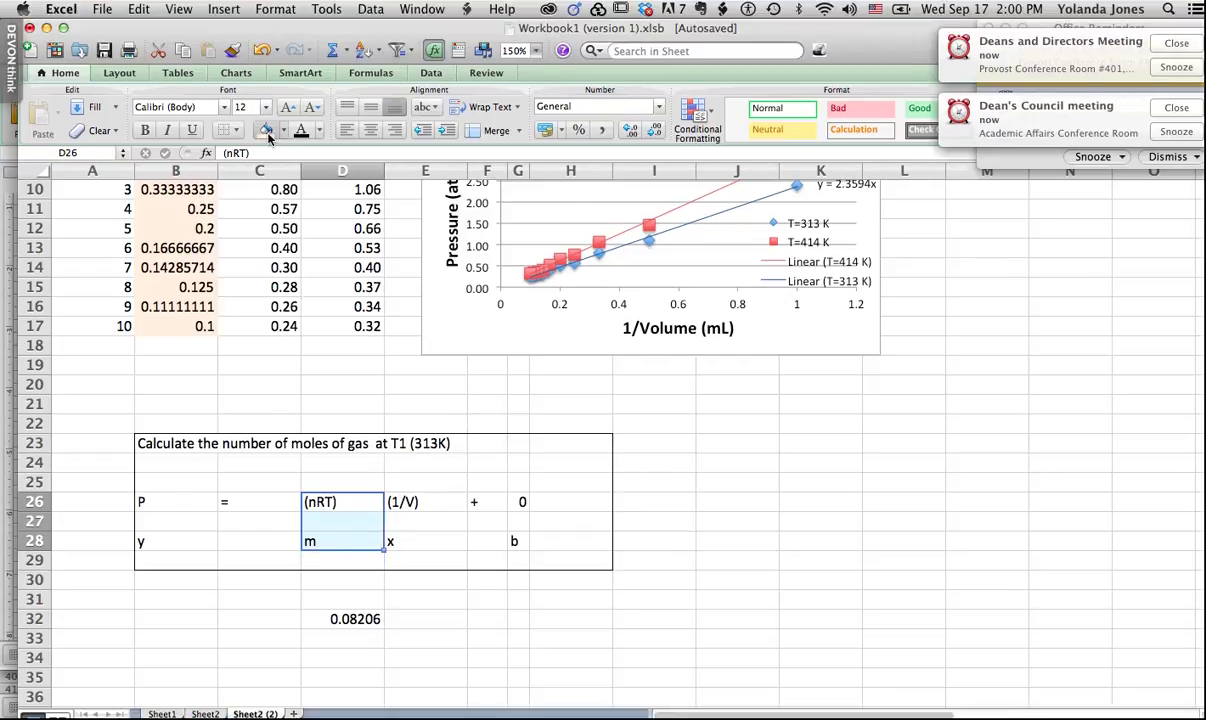
pyautogui.click(266, 133)
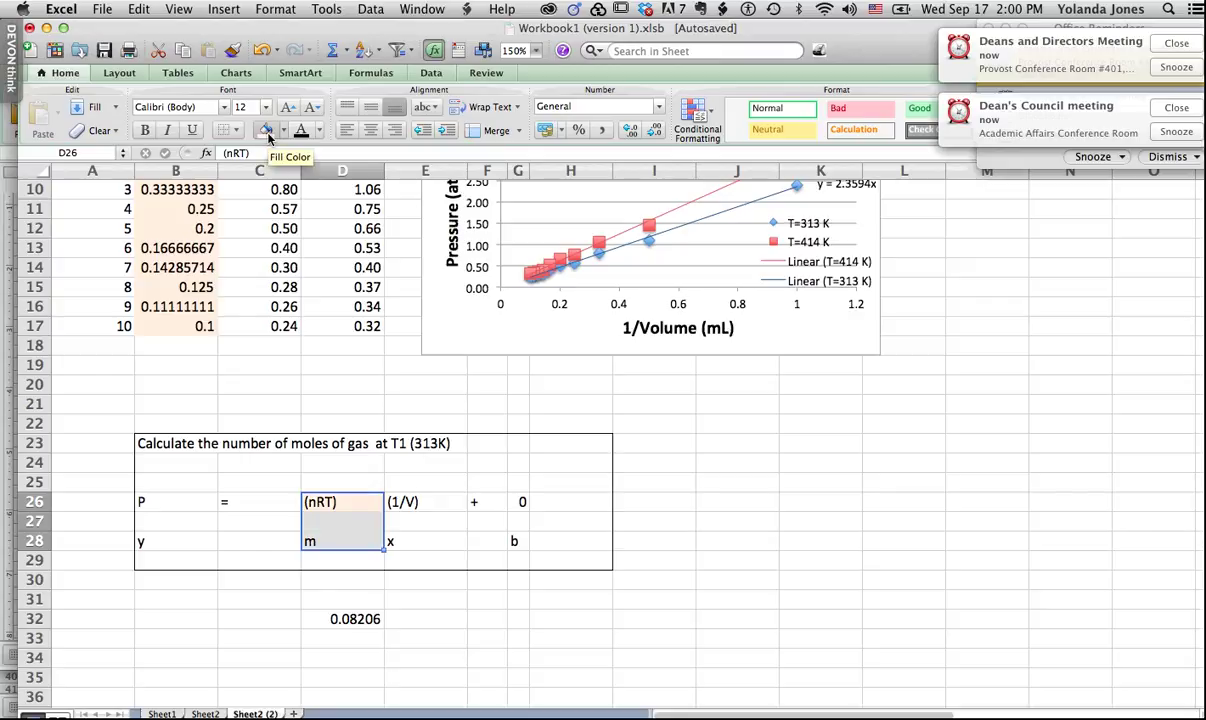
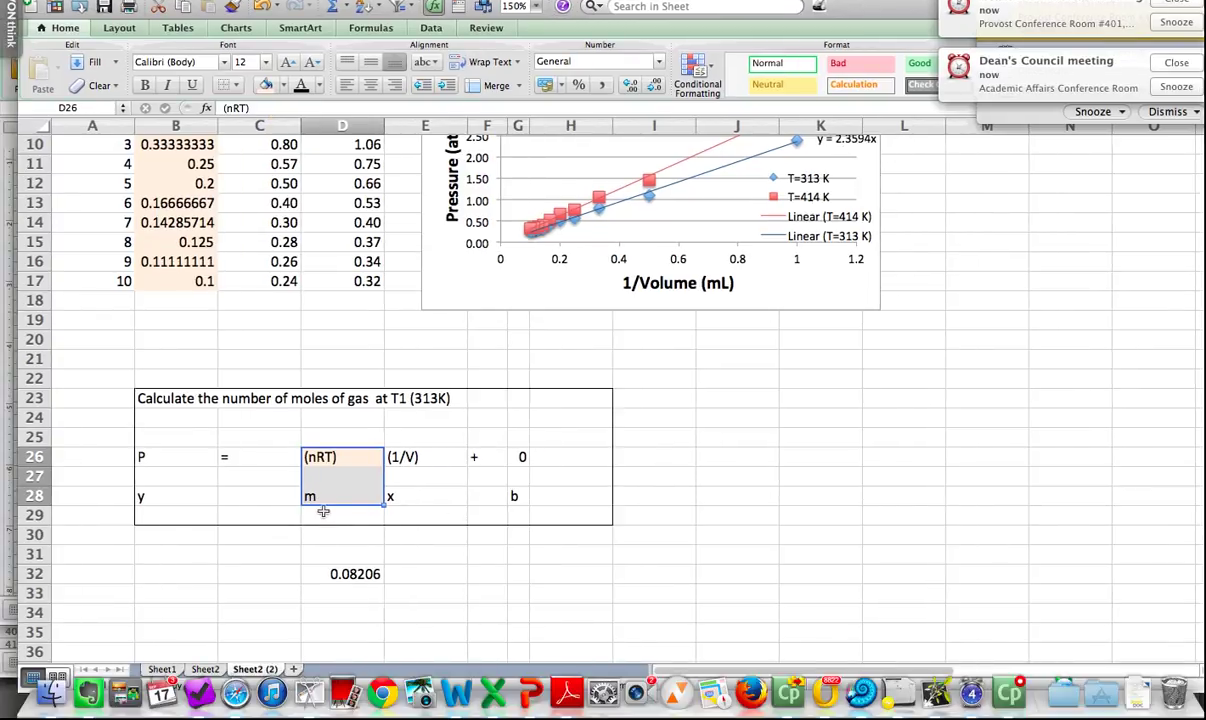
# - Label cell B32 'slope ='
pyautogui.click(324, 512)
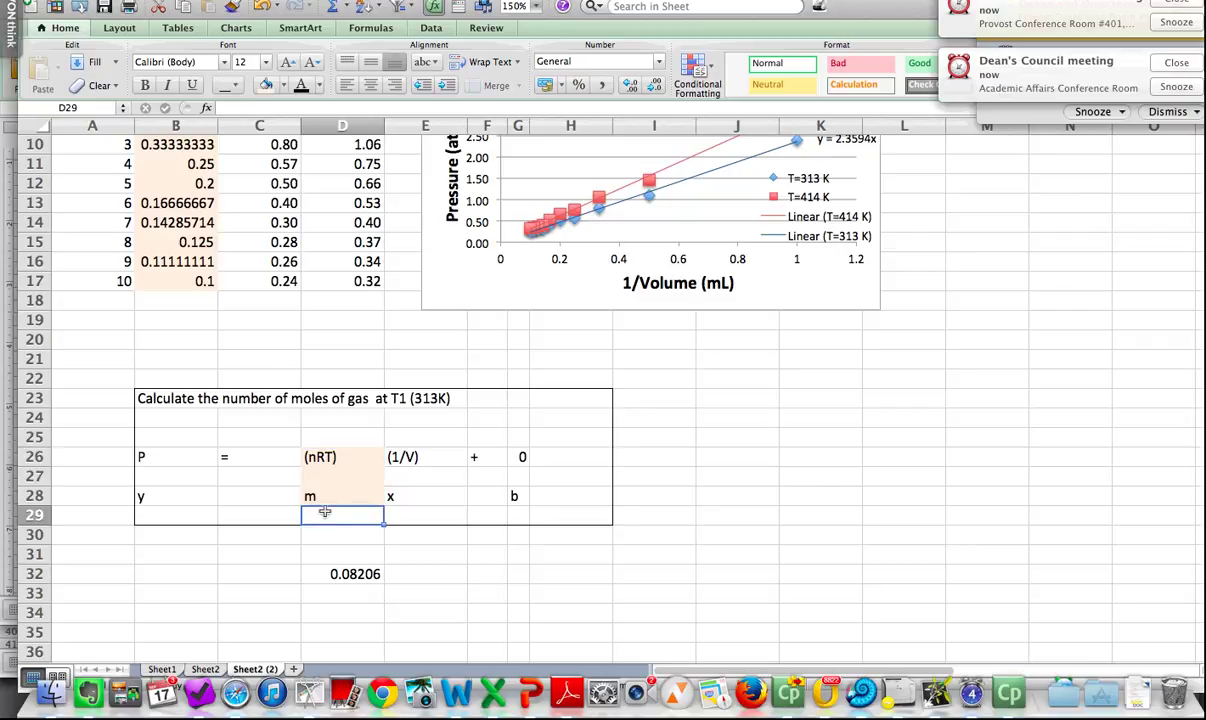
pyautogui.click(188, 576)
pyautogui.write('y')
pyautogui.press('BackSpace')
pyautogui.write('m (')
pyautogui.press('BackSpace')
pyautogui.write('slope =')
pyautogui.press('Return')
# - Enter 'nRT=' in C32 and clear the 0.08206 value from D32
pyautogui.press('Right')
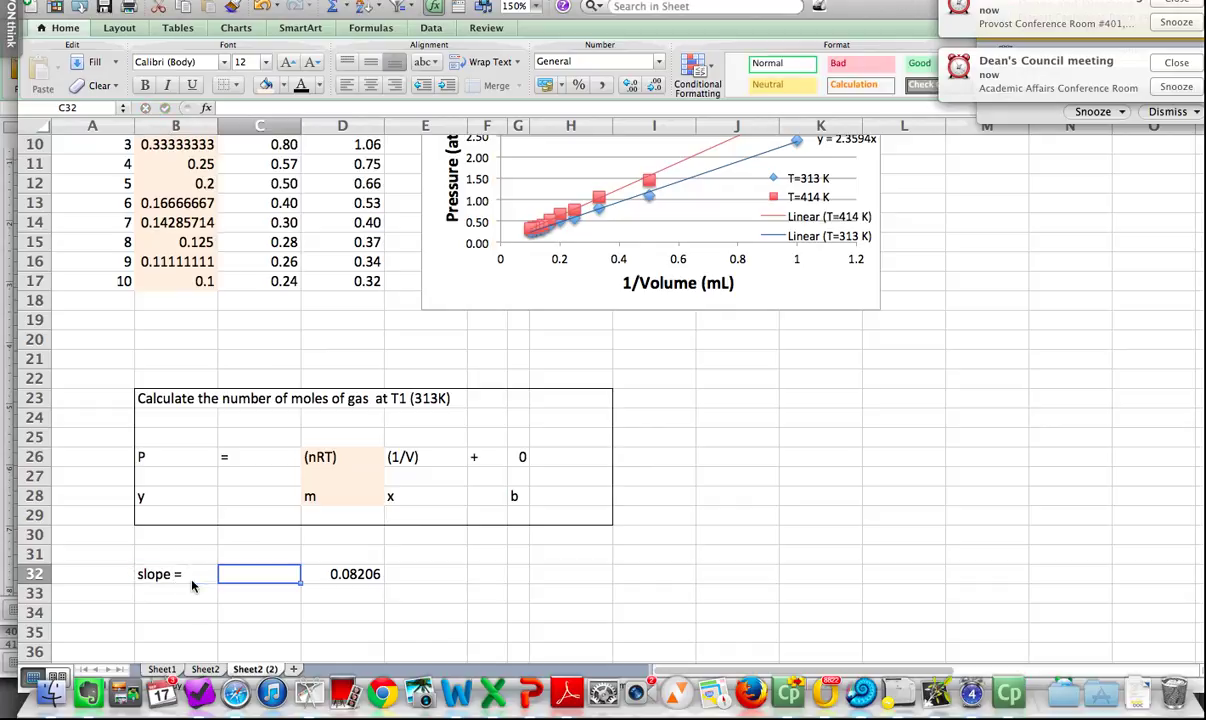
pyautogui.write('nRT')
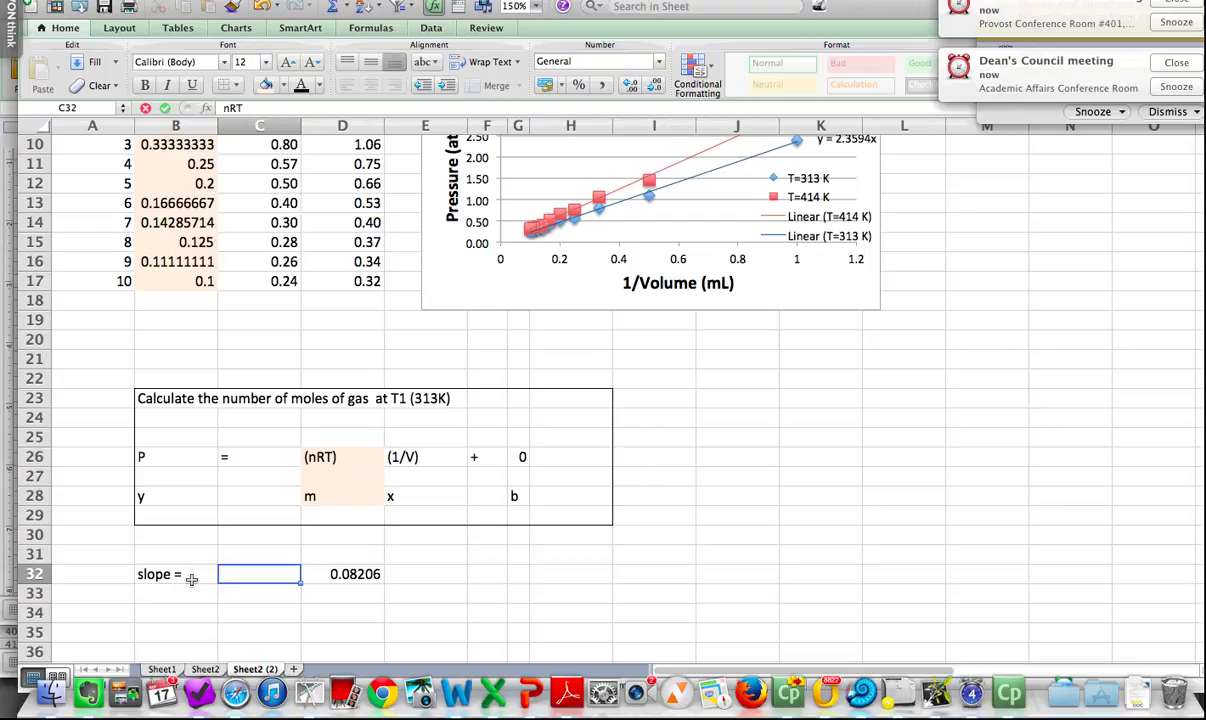
pyautogui.press('Tab')
pyautogui.press('Tab')
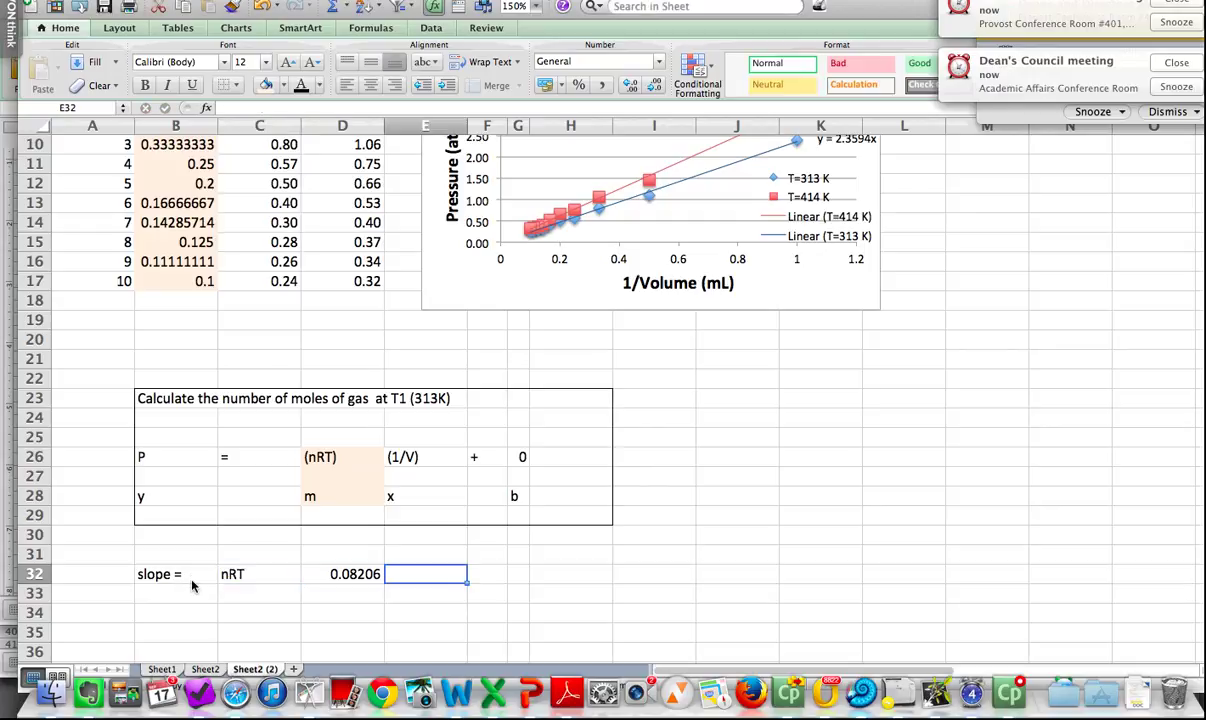
pyautogui.press('Left')
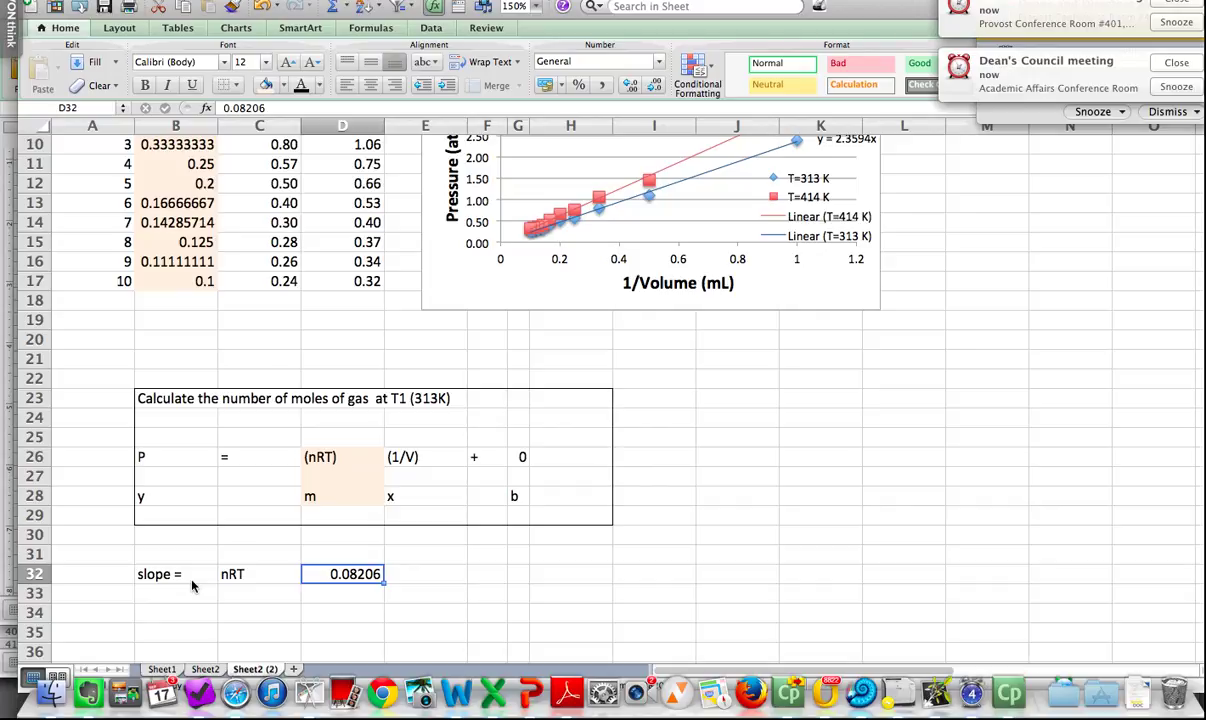
pyautogui.press('Delete')
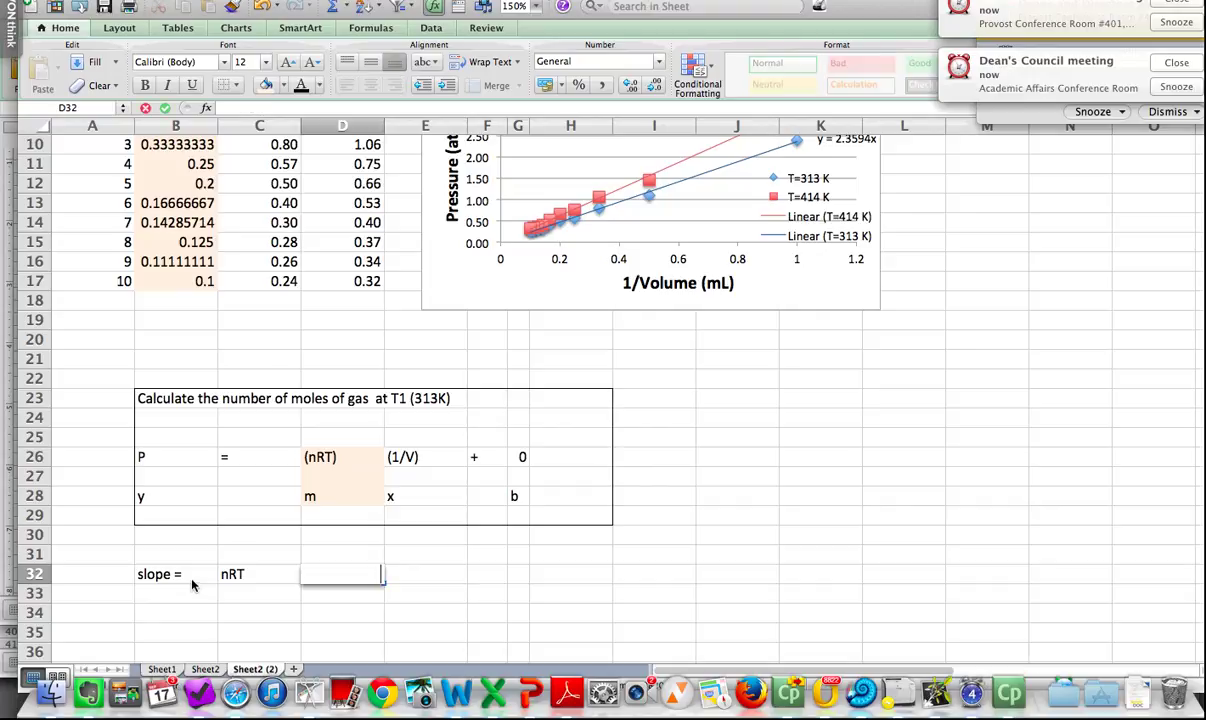
pyautogui.doubleClick(258, 575)
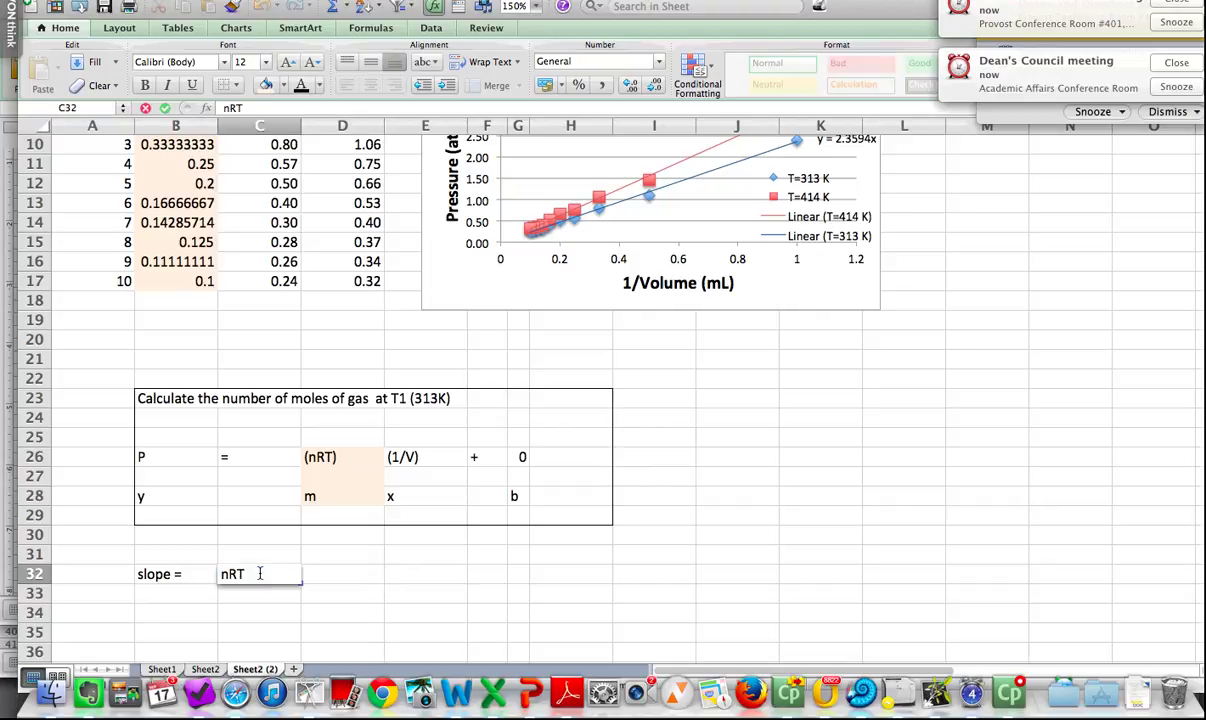
pyautogui.write('=')
# - Enter the slope 2.3594 in D32 and label C33 'n'
pyautogui.click(353, 580)
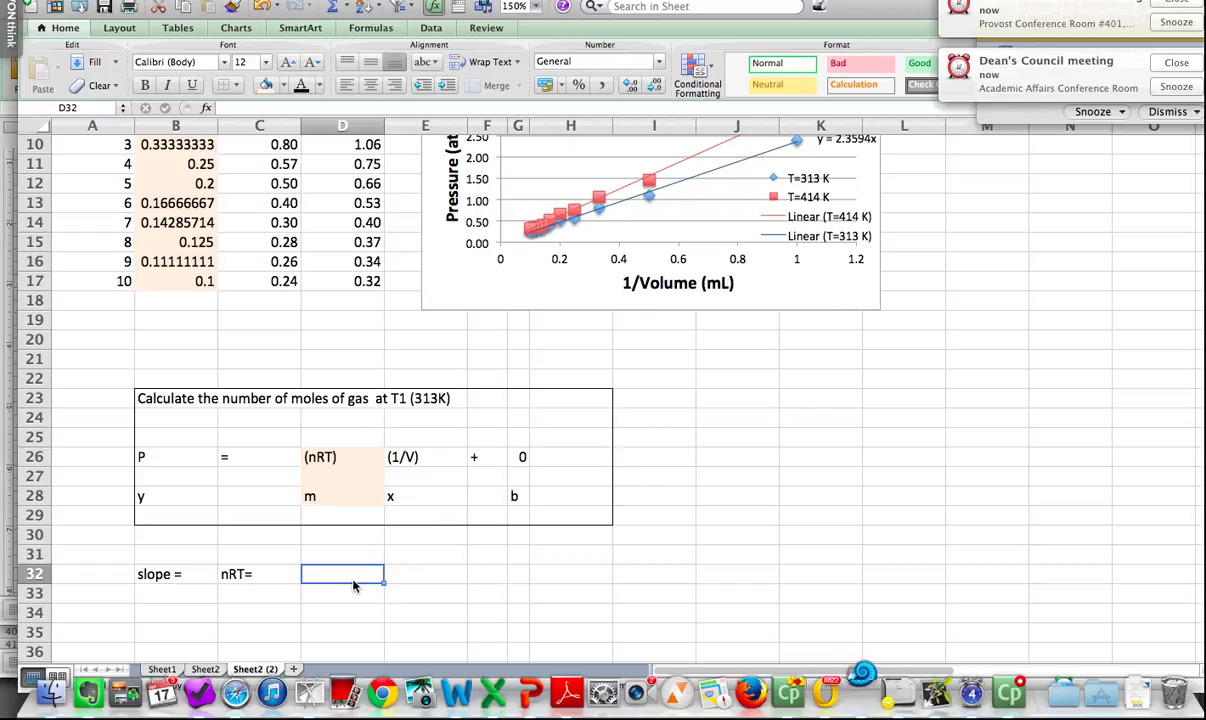
pyautogui.write('2.3594')
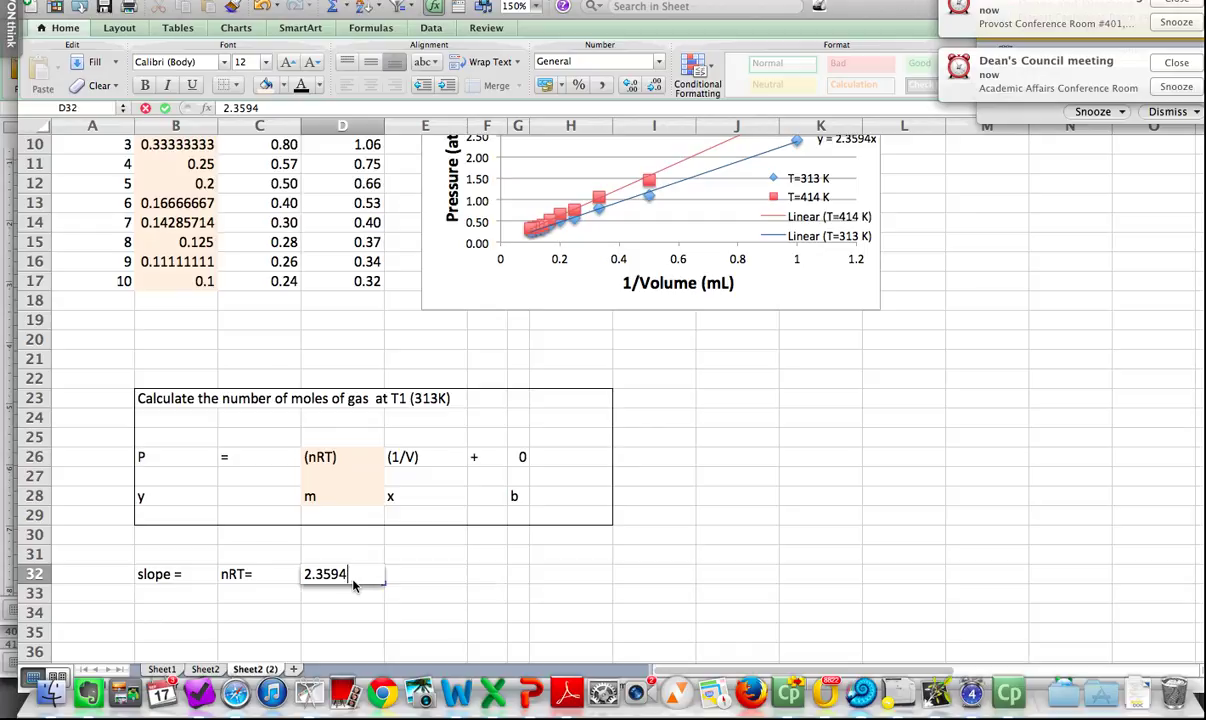
pyautogui.click(440, 594)
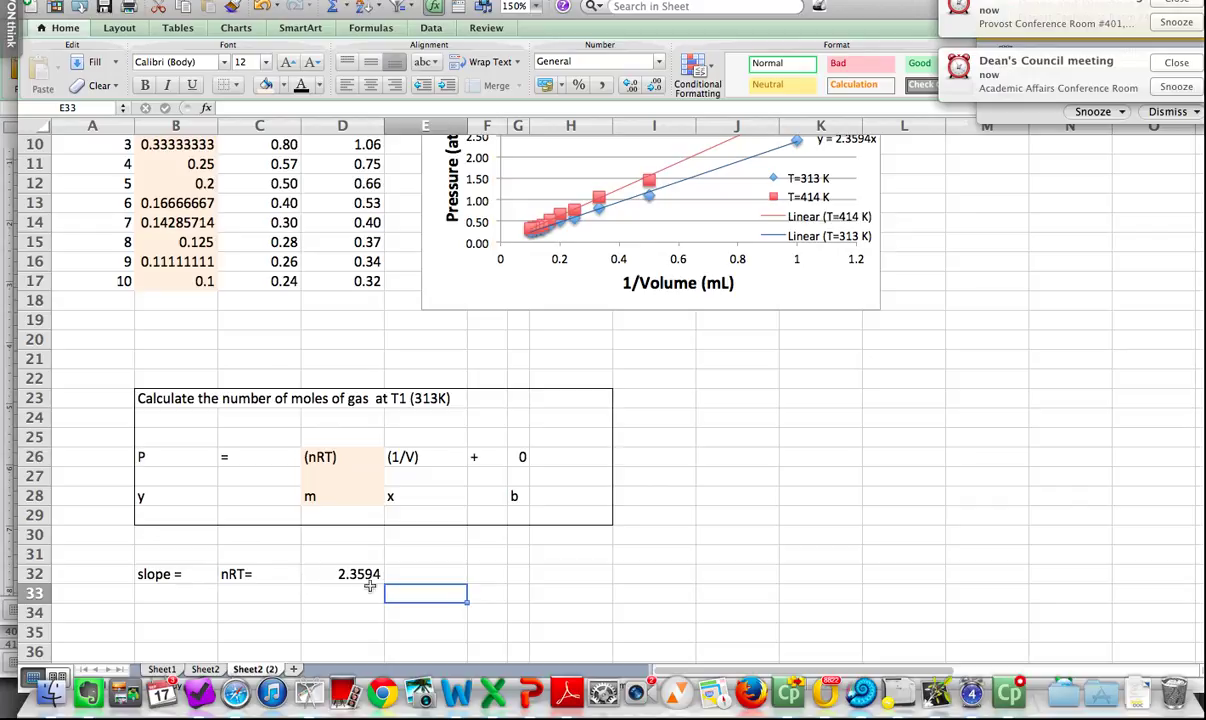
pyautogui.click(266, 594)
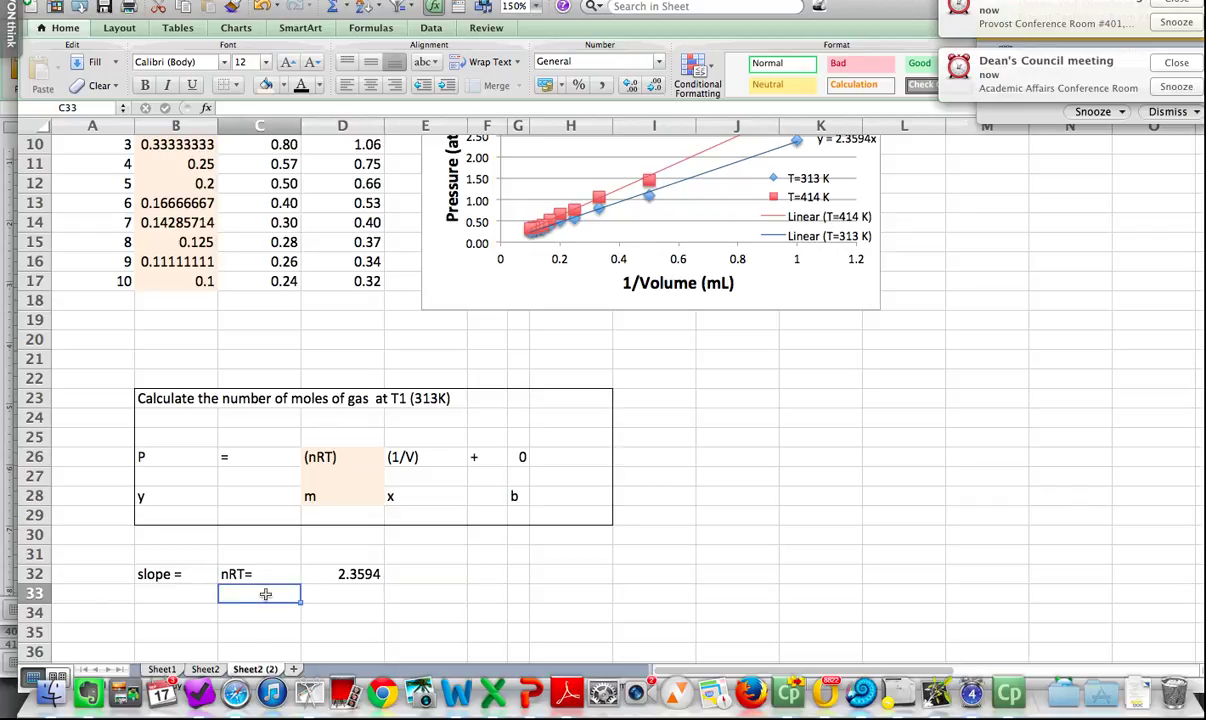
pyautogui.write('N')
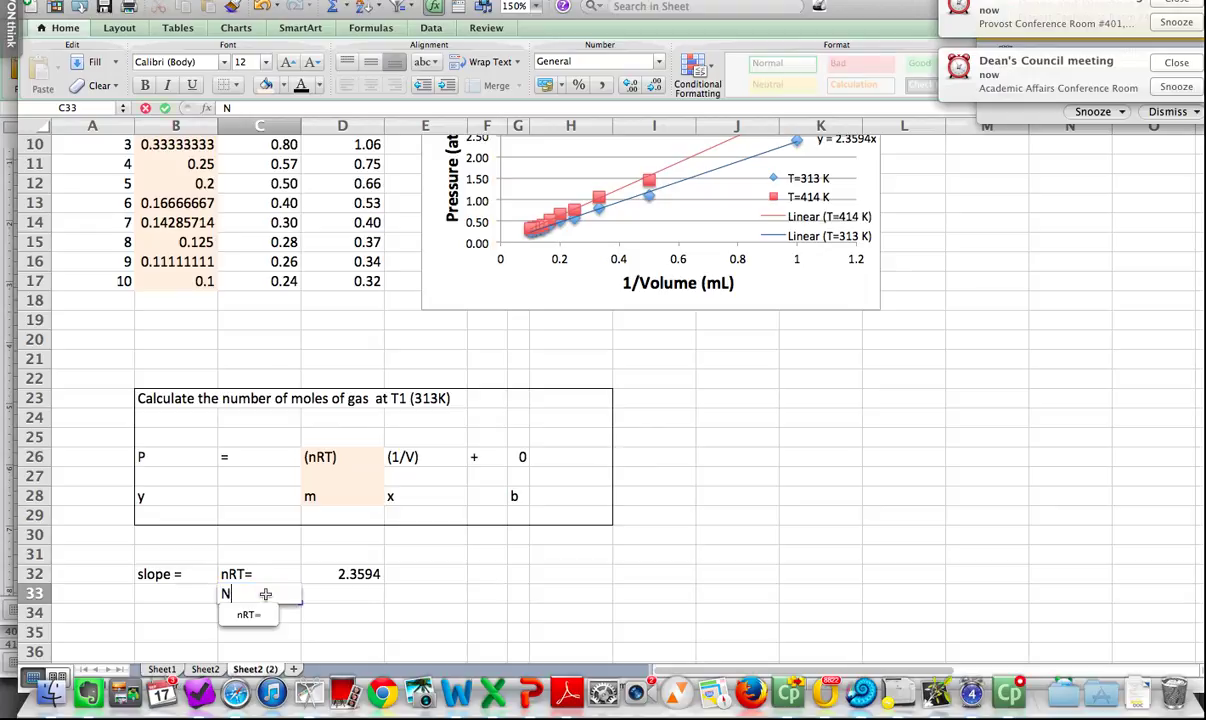
pyautogui.press('BackSpace')
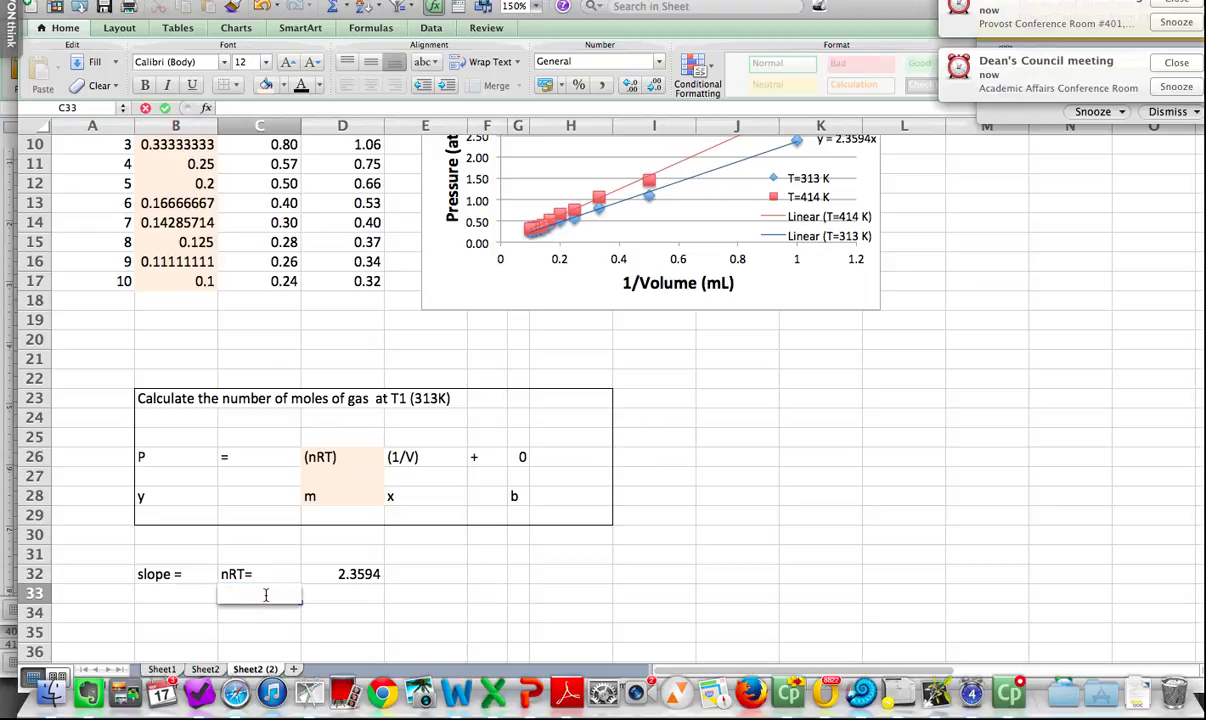
pyautogui.write('n')
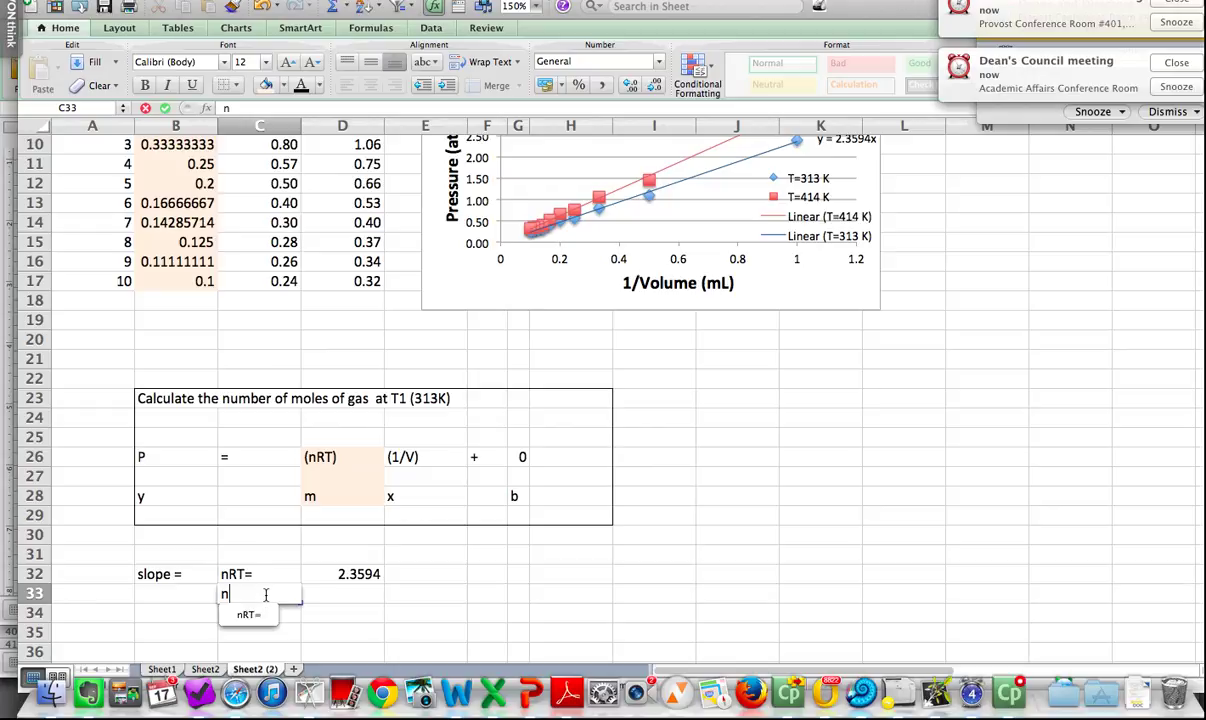
pyautogui.click(366, 574)
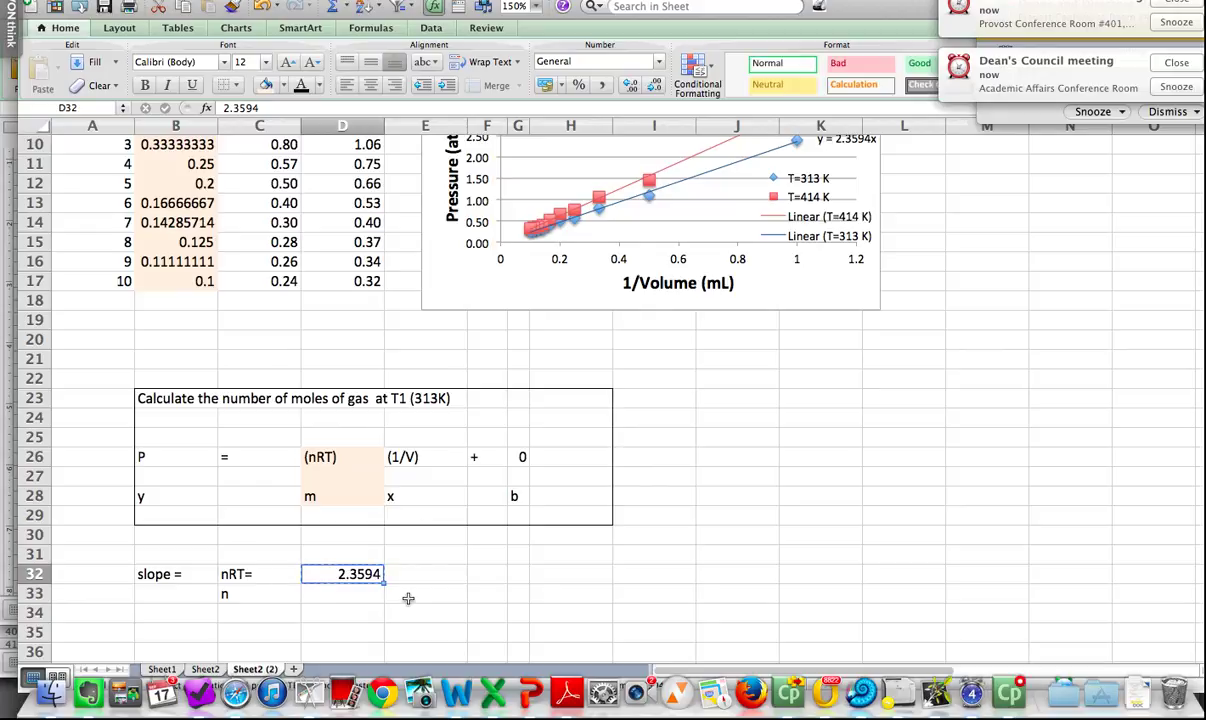
# - Copy 2.3594 into D33 and edit it to read 2.3594/RT
pyautogui.press('super+c')
pyautogui.click(353, 593)
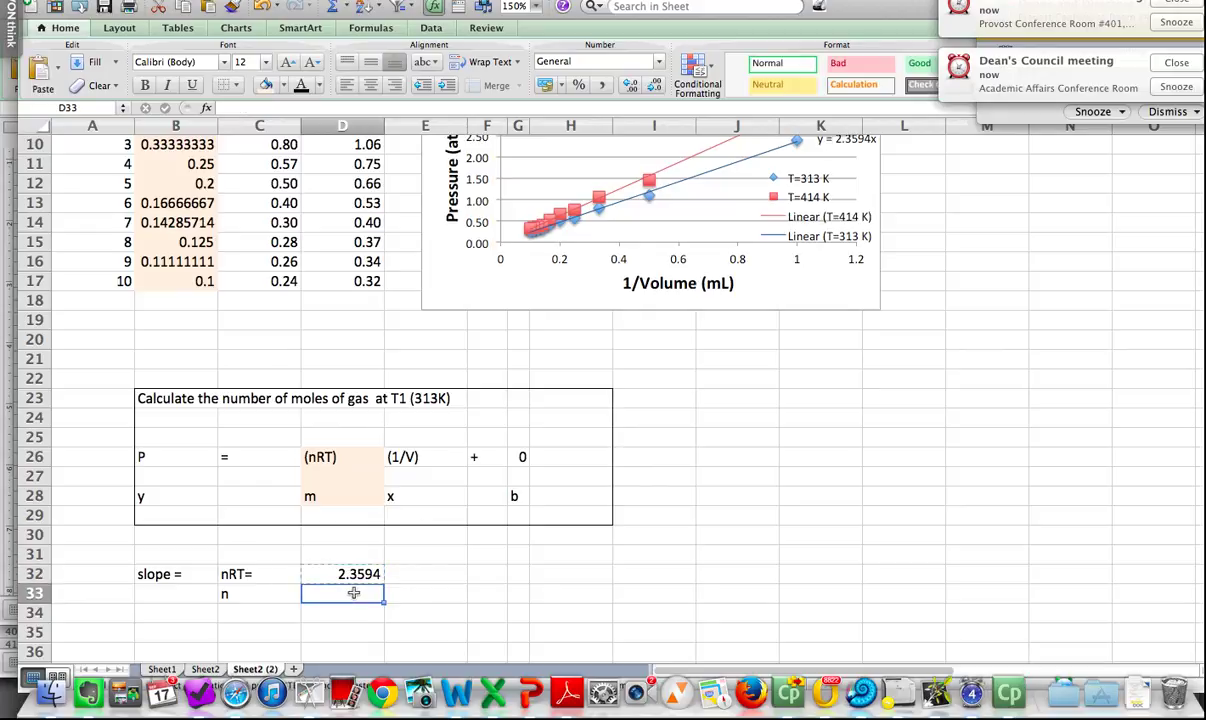
pyautogui.press('super+v')
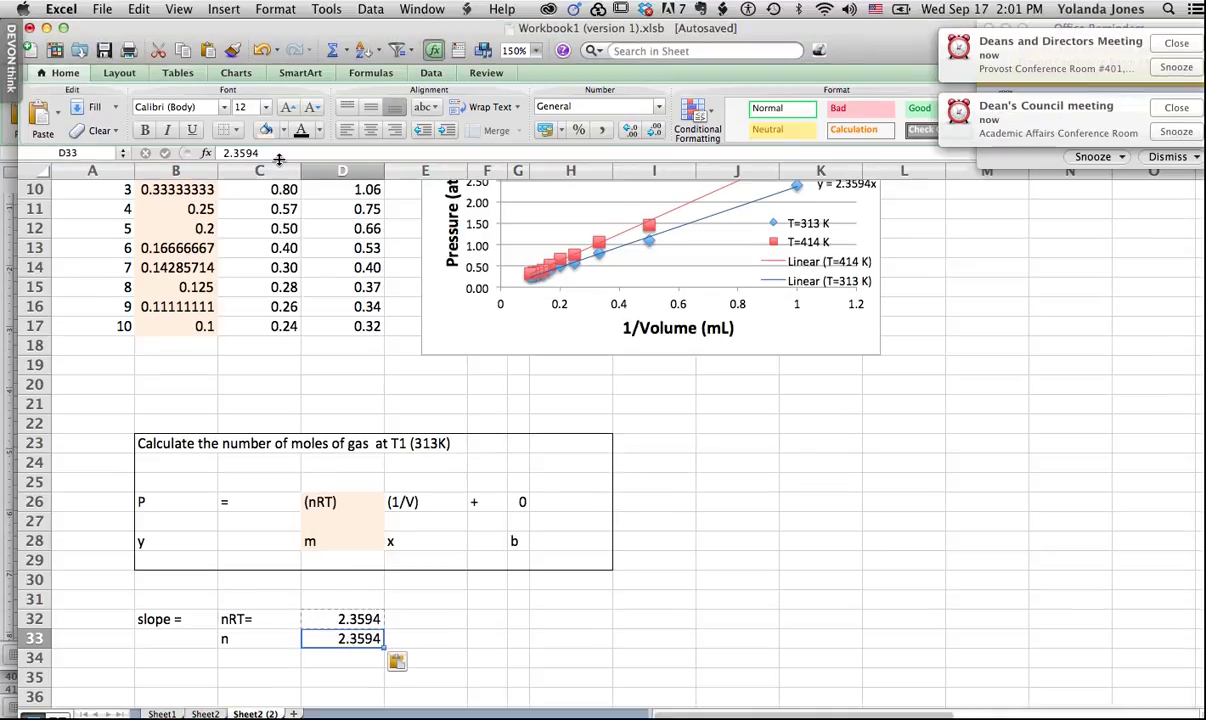
pyautogui.click(279, 153)
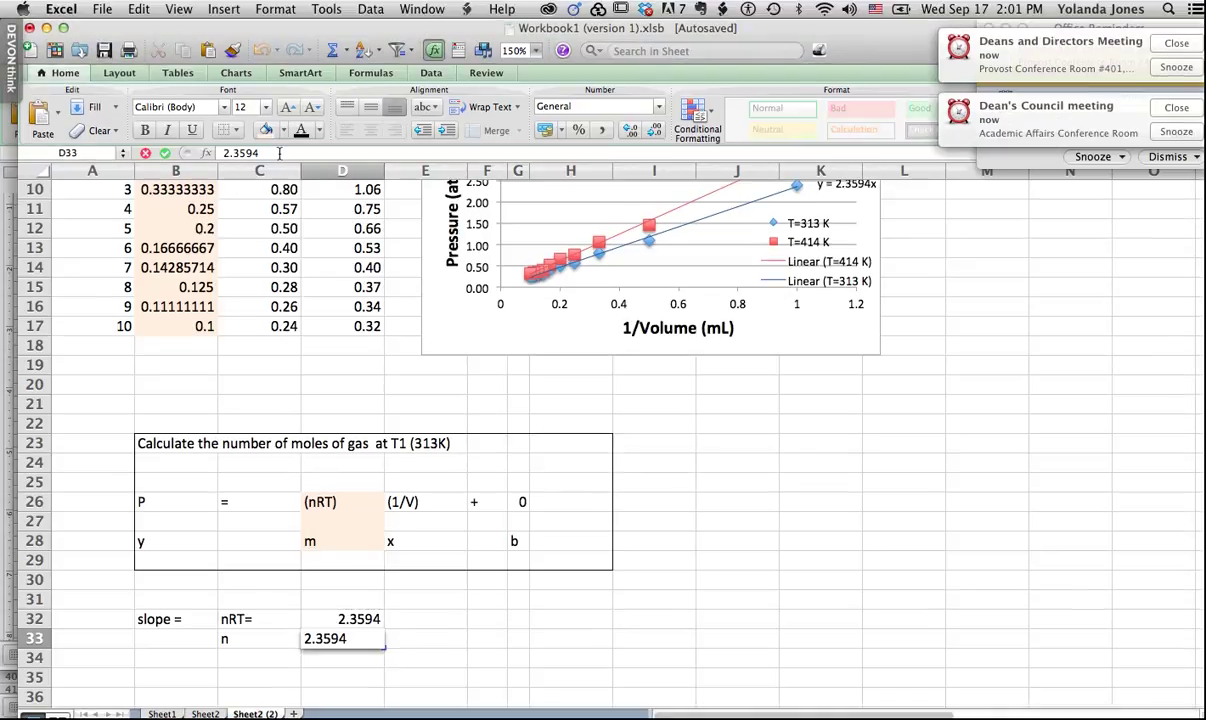
pyautogui.write('/')
pyautogui.write('TY')
pyautogui.press('BackSpace')
pyautogui.press('BackSpace')
pyautogui.write('RT')
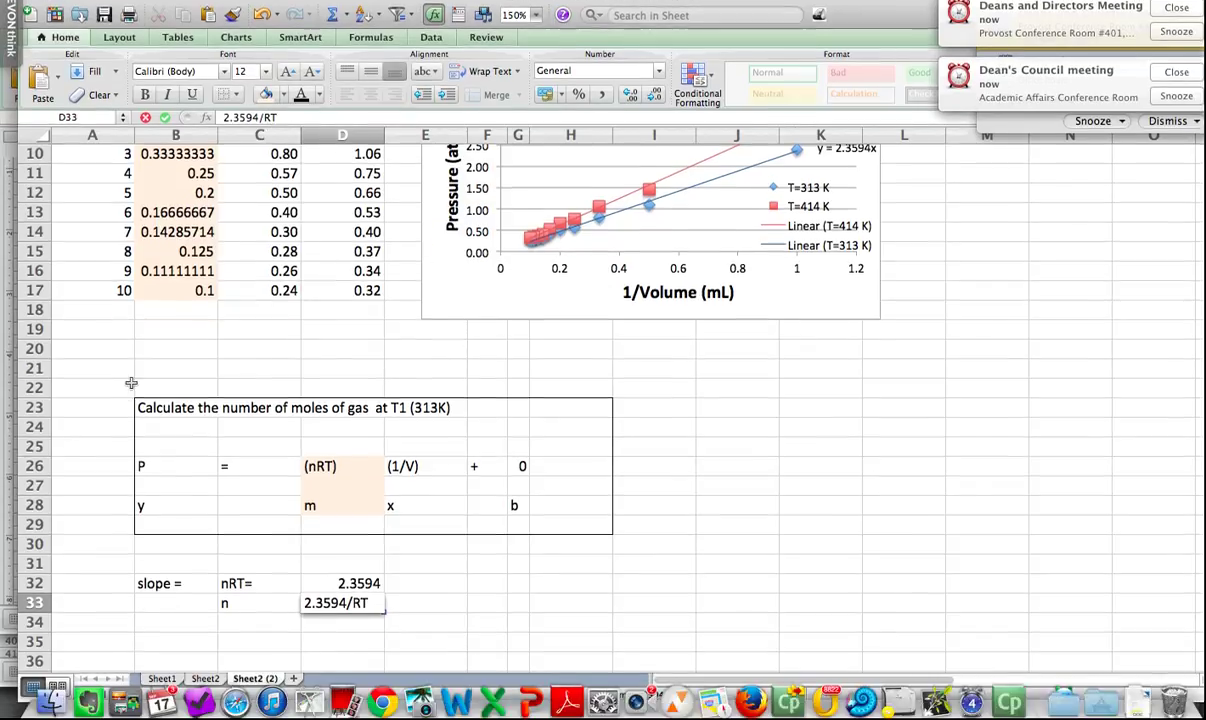
# - Copy the 2.3594/RT entry down from D33 into D34
pyautogui.scroll(-5, 155, 402)
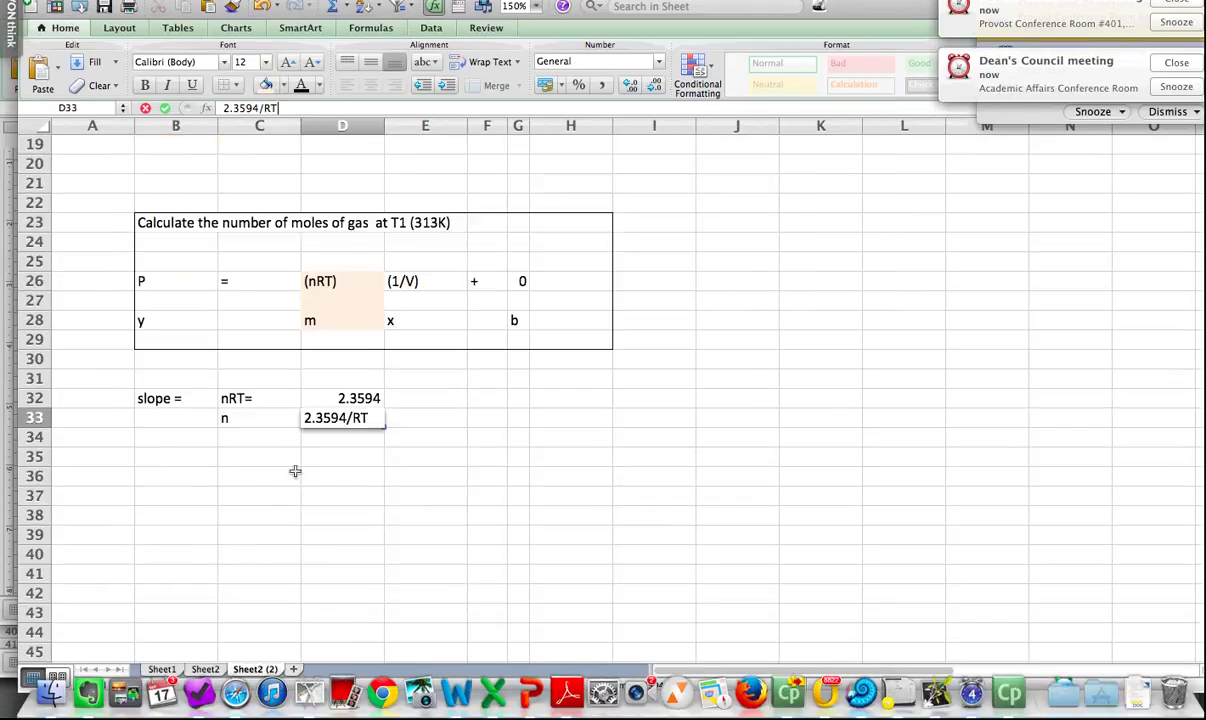
pyautogui.click(320, 440)
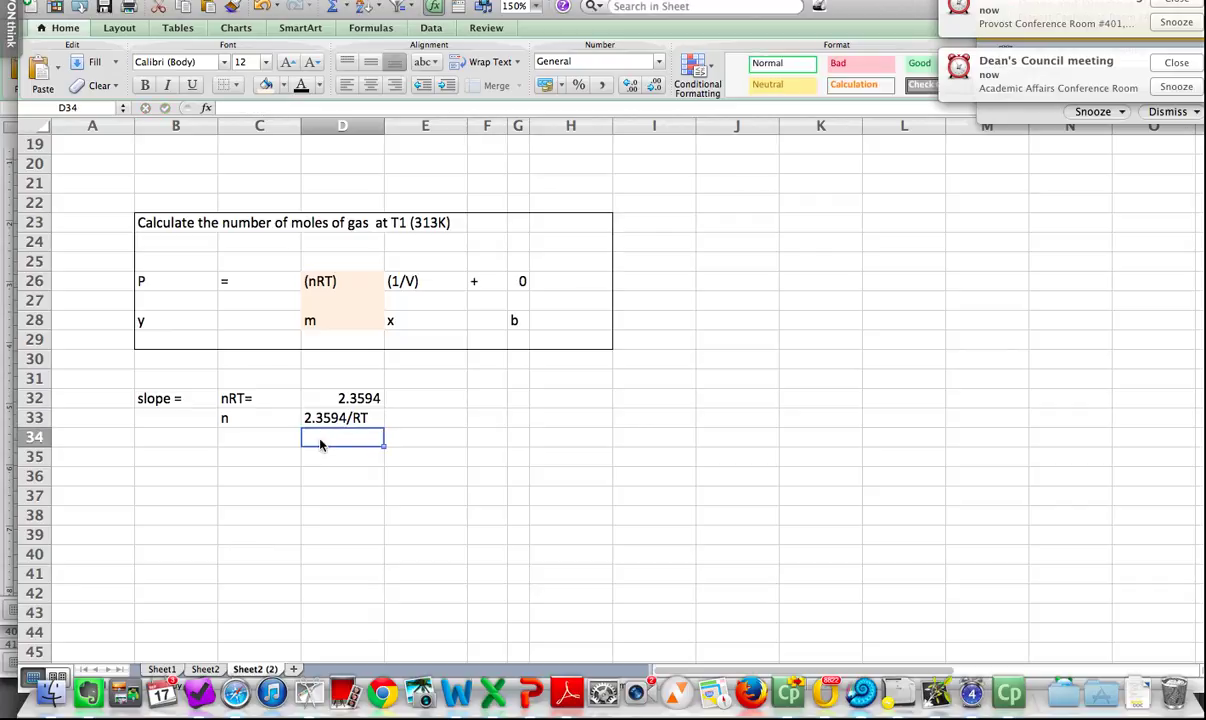
pyautogui.click(376, 420)
pyautogui.moveTo(386, 428); pyautogui.dragTo(390, 453)
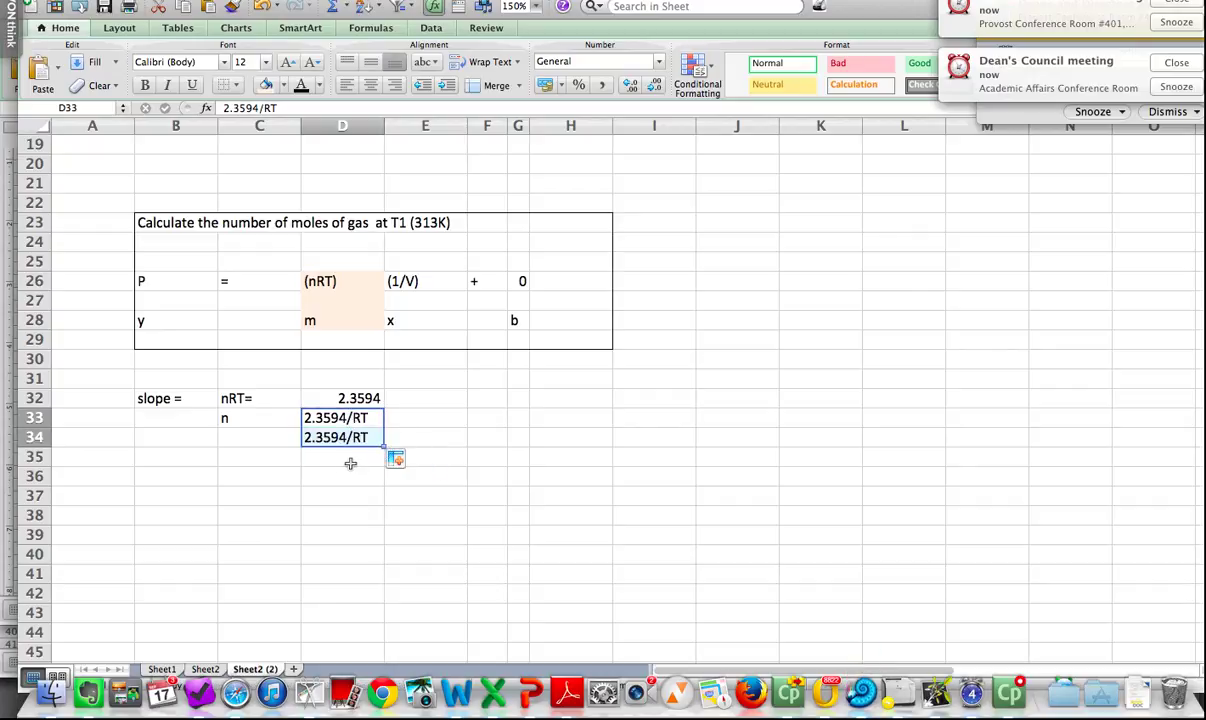
pyautogui.press('Down')
pyautogui.press('Down')
pyautogui.press('Down')
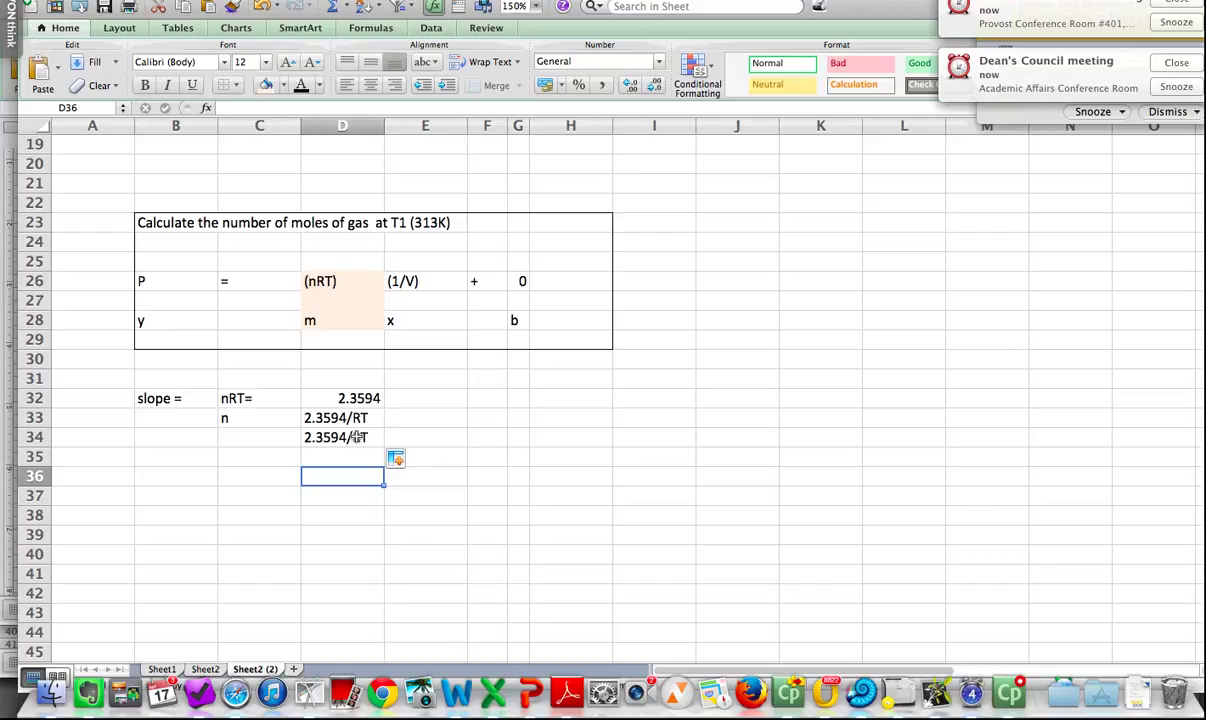
pyautogui.hotkey('ctrl', 'u')
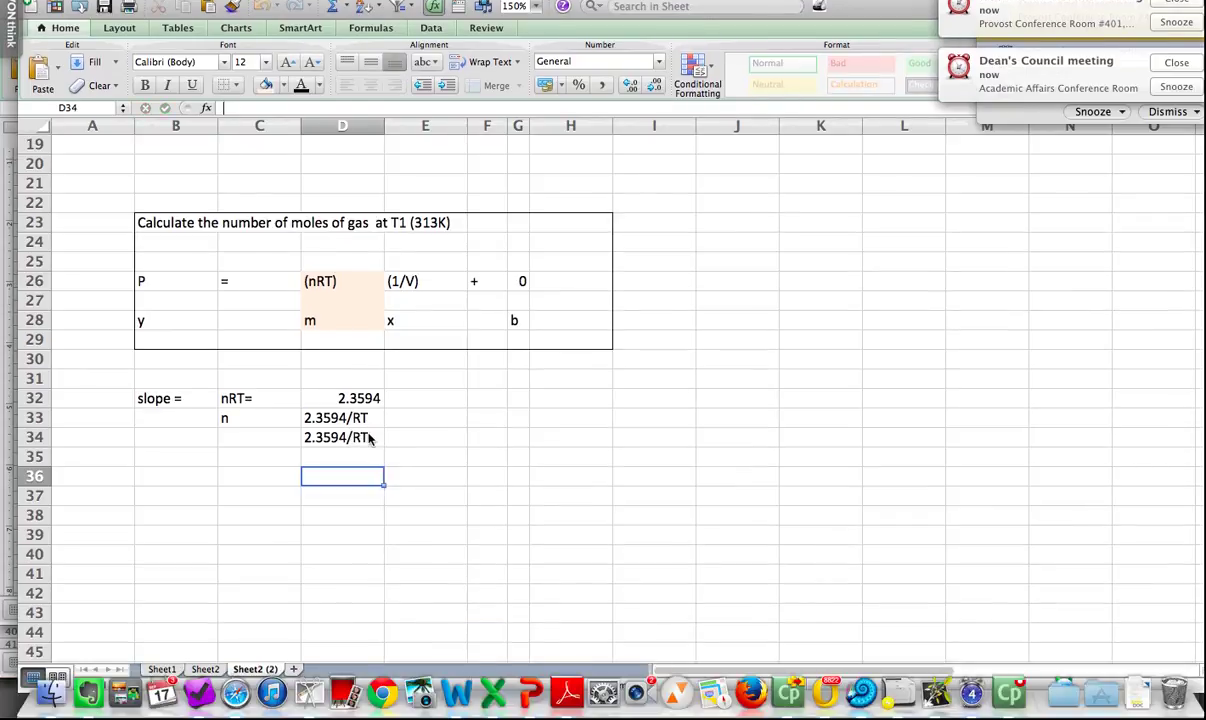
pyautogui.click(375, 437)
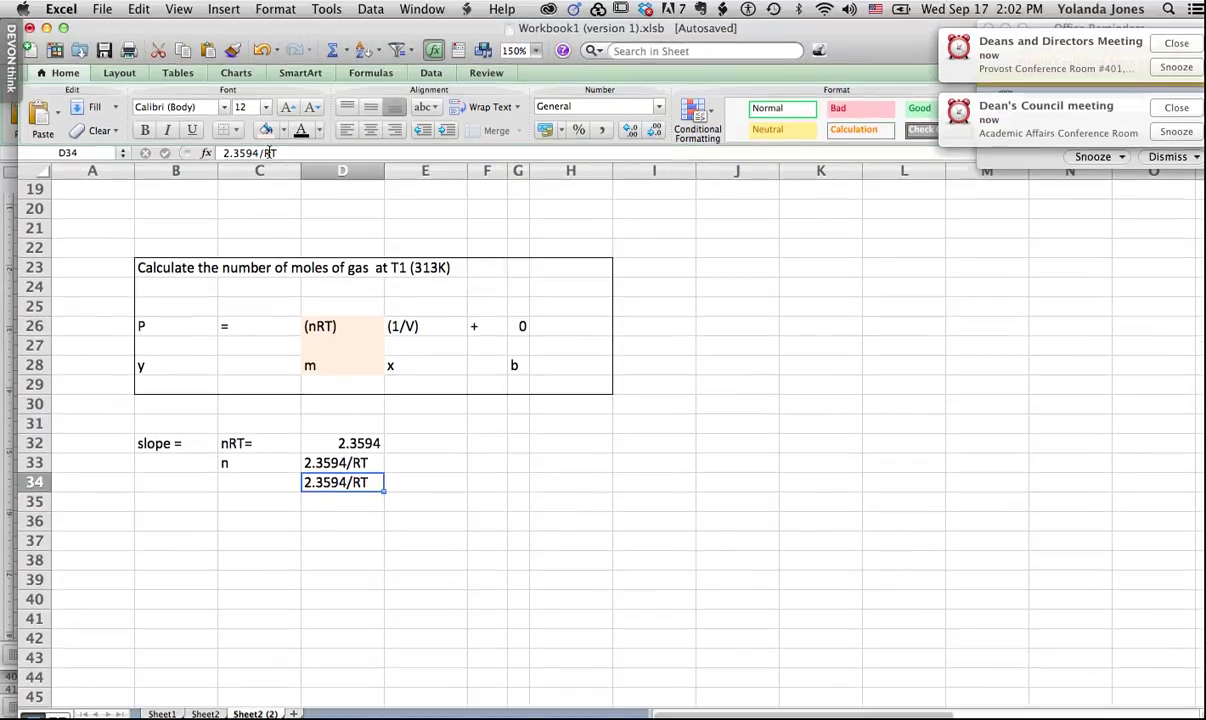
# - Edit D34 to read 2.3594/(0.08206)(313K), substituting R and T
pyautogui.click(268, 153)
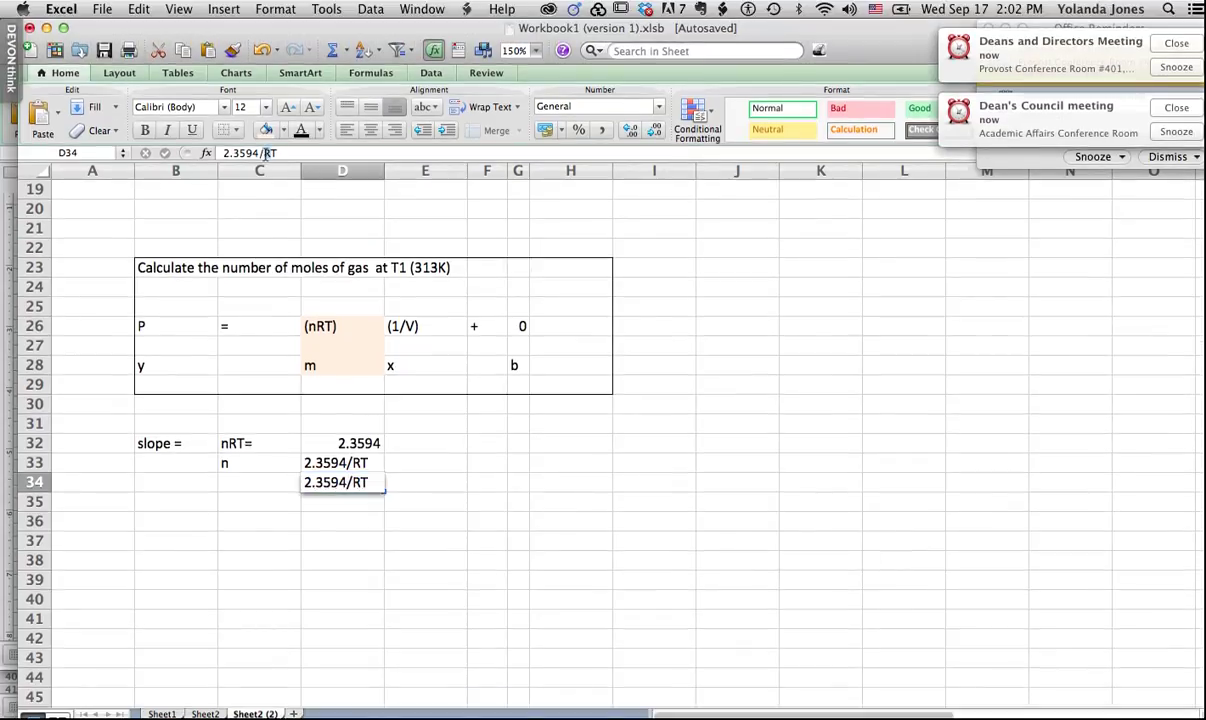
pyautogui.press('Delete')
pyautogui.write('(')
pyautogui.write('0')
pyautogui.write('.')
pyautogui.write('09')
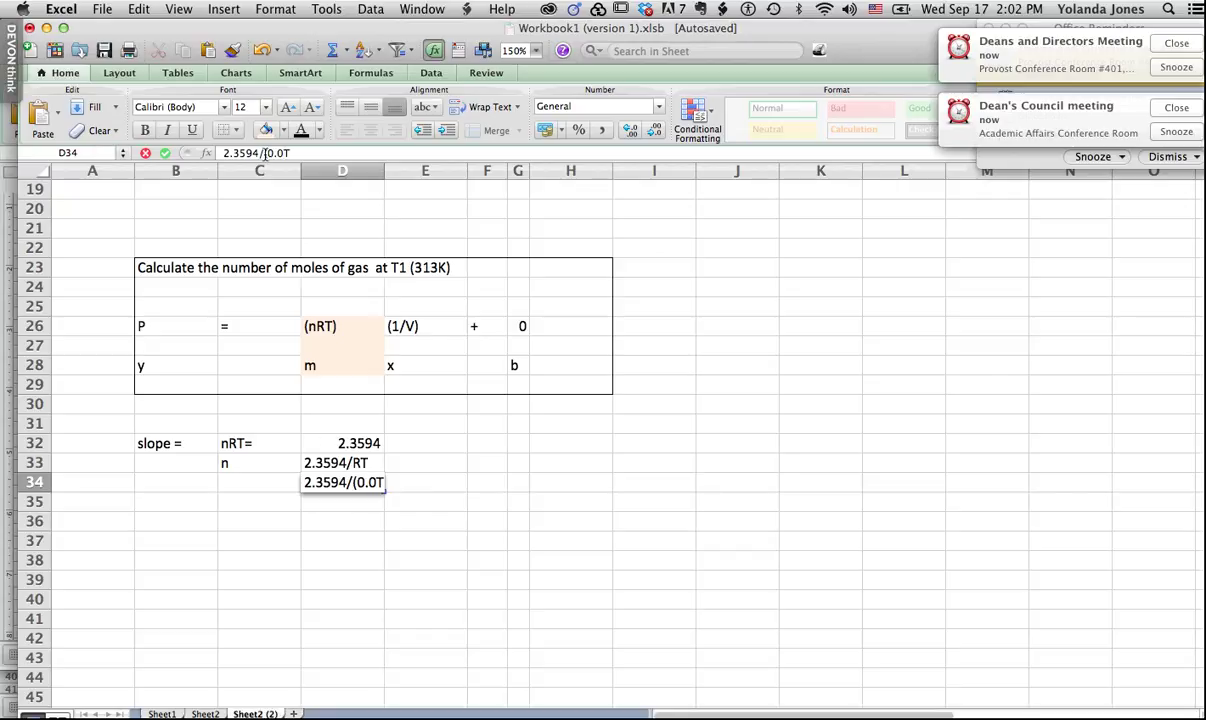
pyautogui.write('206')
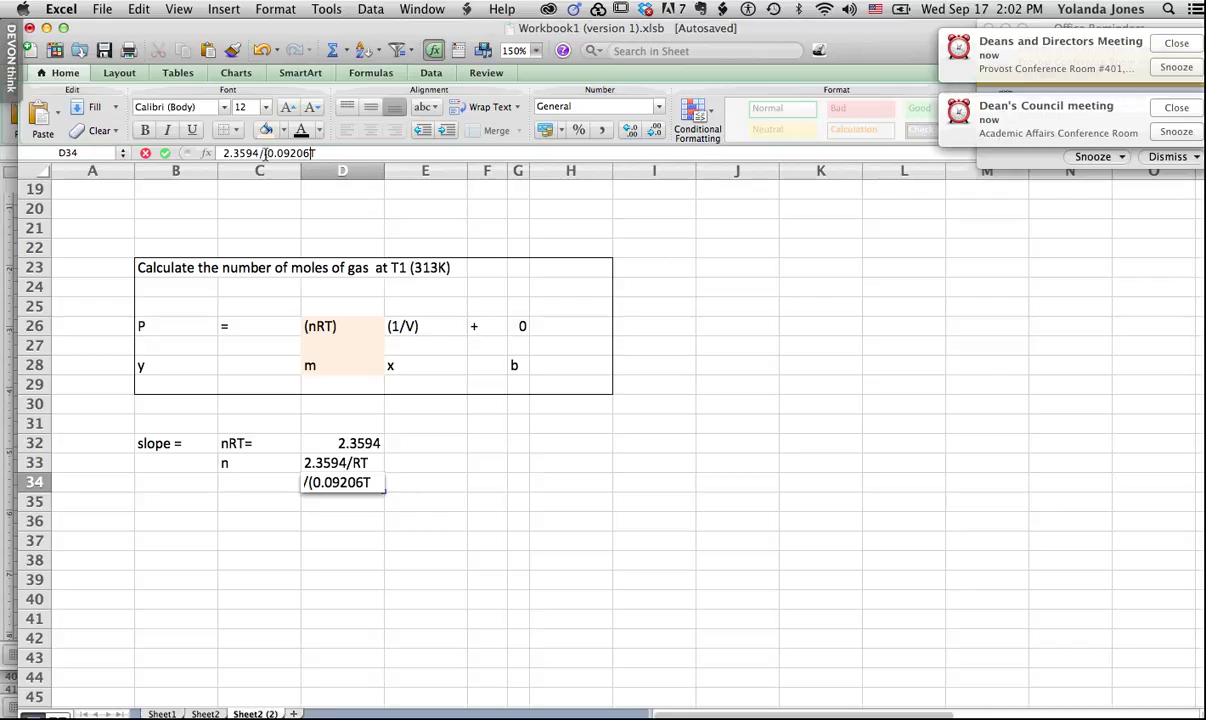
pyautogui.press('BackSpace')
pyautogui.press('BackSpace')
pyautogui.press('BackSpace')
pyautogui.press('BackSpace')
pyautogui.write('8206)')
pyautogui.press('BackSpace')
pyautogui.write('(313')
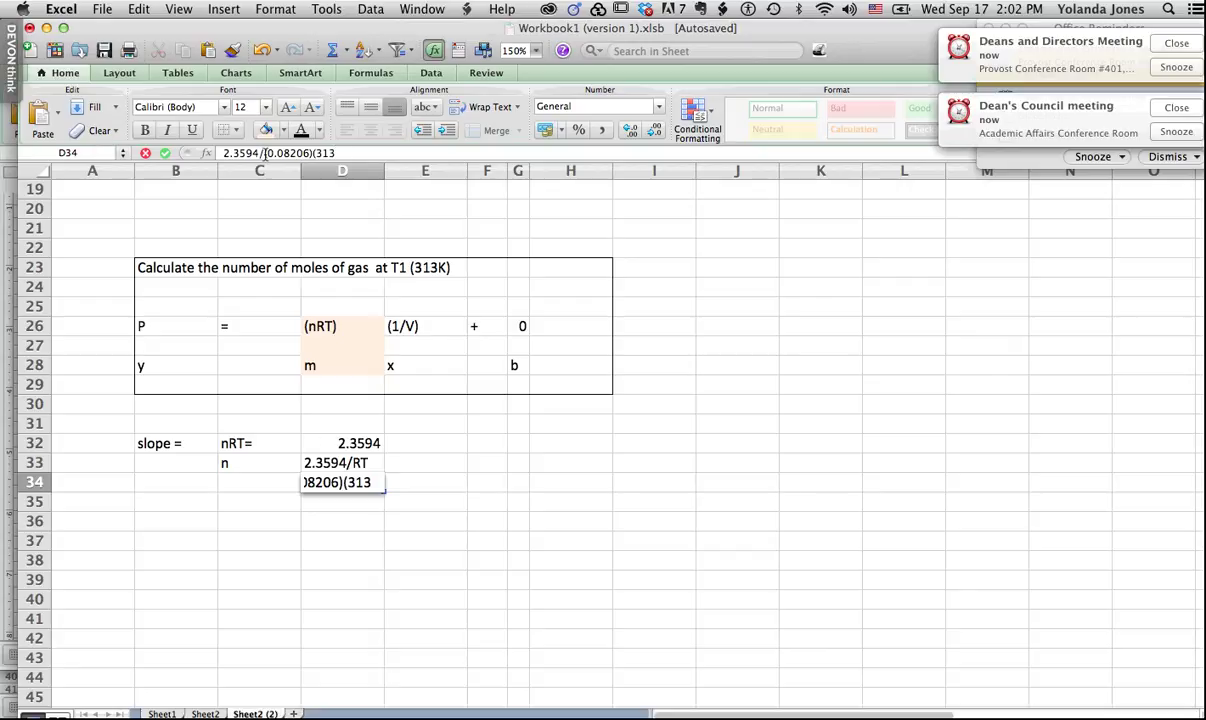
pyautogui.write('K)')
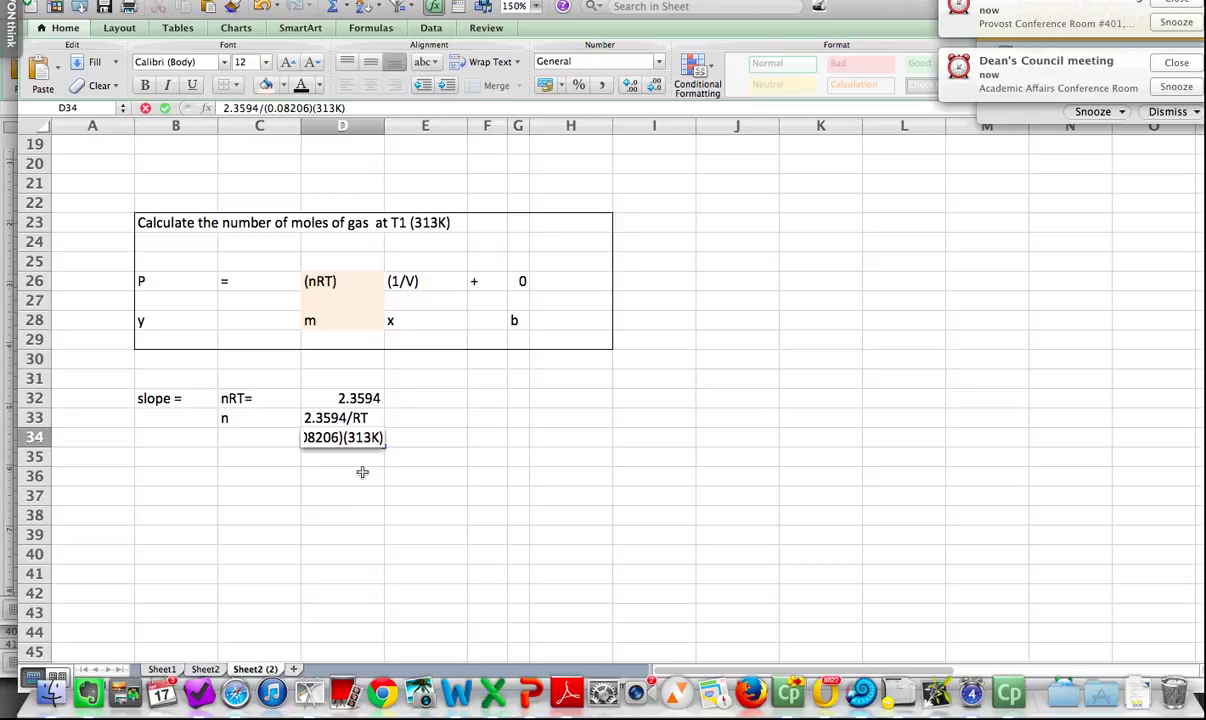
pyautogui.click(362, 474)
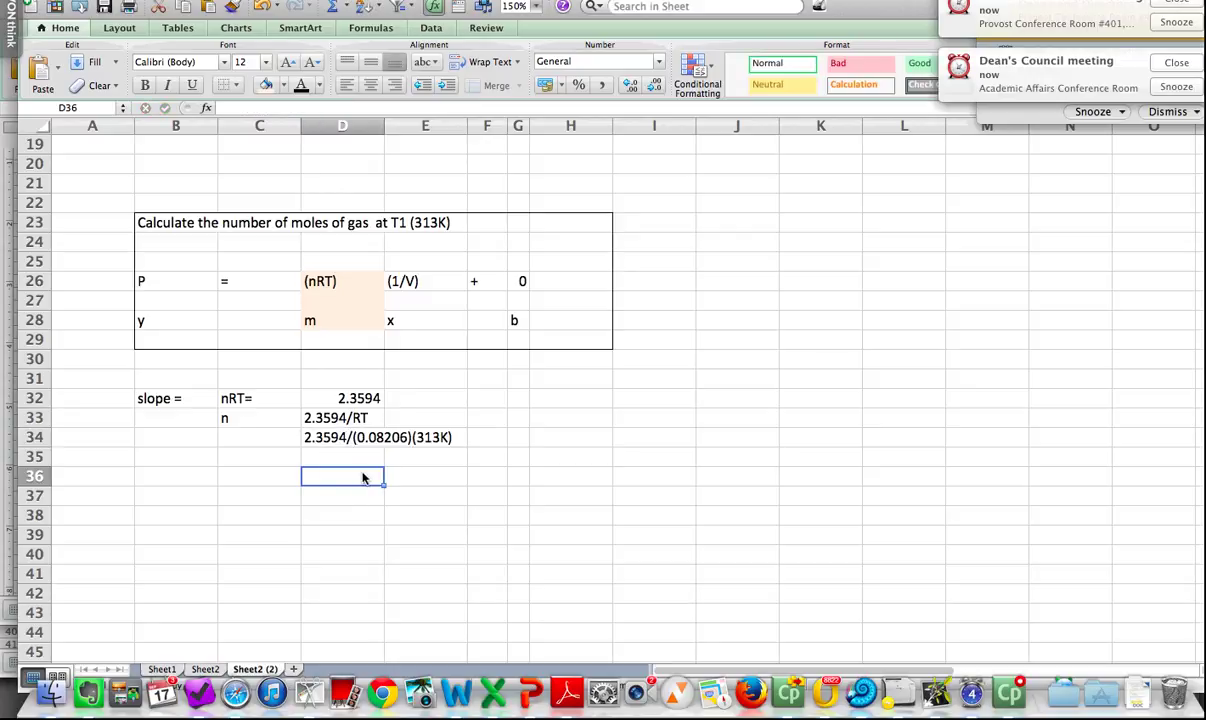
# - Relabel C33 as 'n='
pyautogui.click(252, 421)
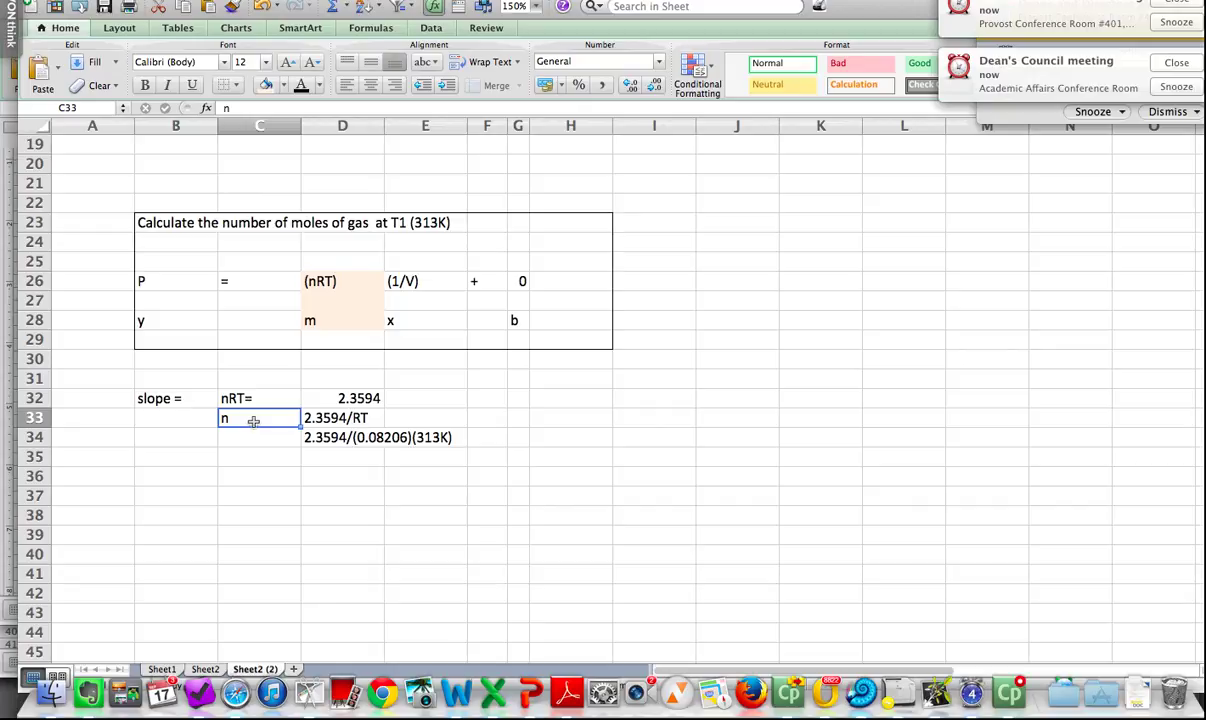
pyautogui.doubleClick(252, 421)
pyautogui.write('(')
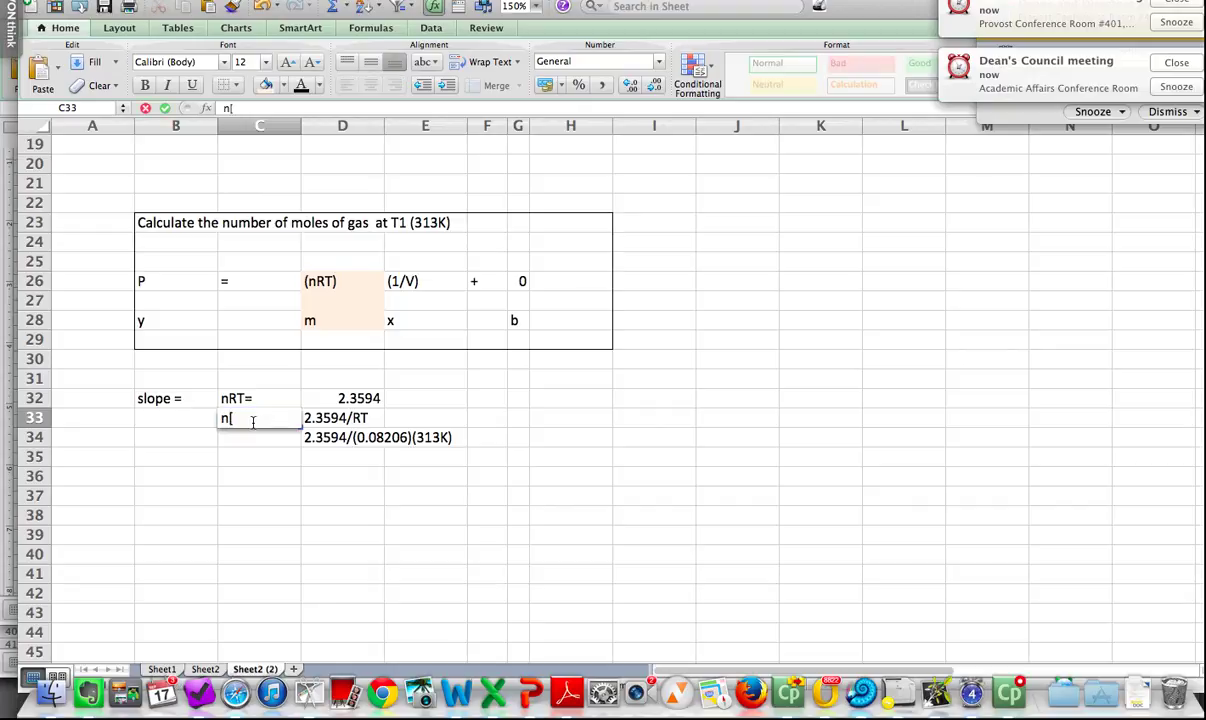
pyautogui.press('BackSpace')
pyautogui.write('=')
pyautogui.click(330, 515)
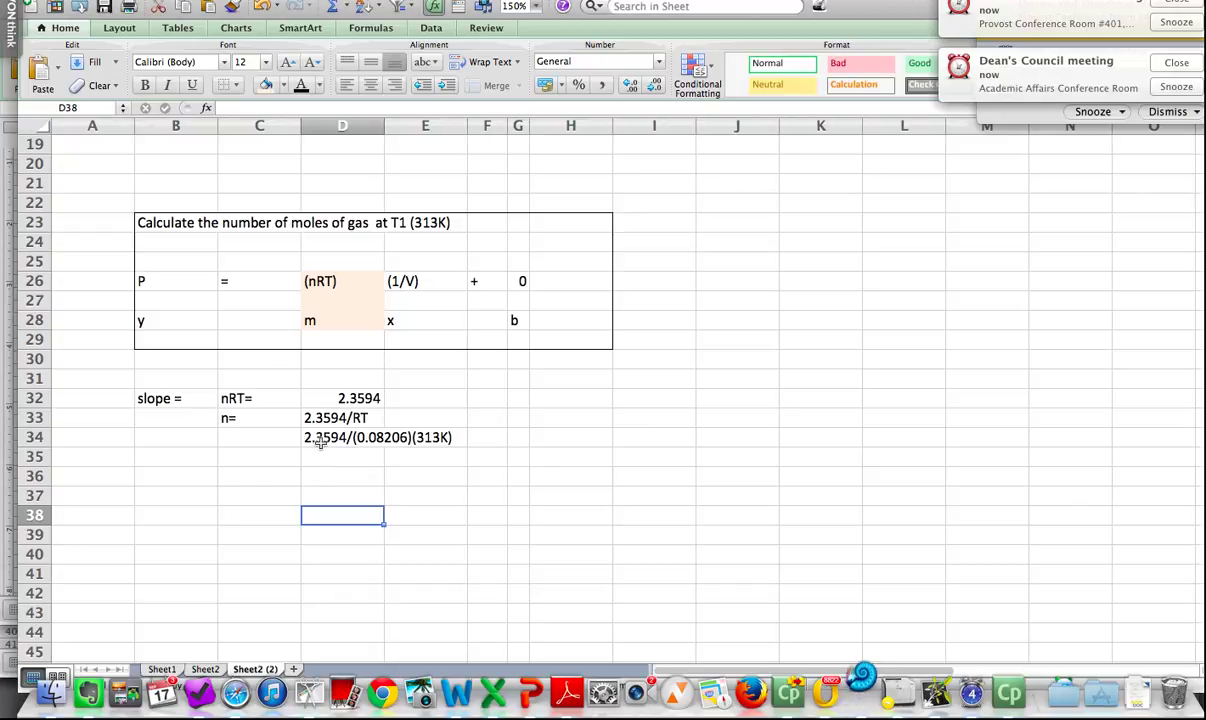
# - Copy D34's expression down into D35 and prefix D34 with = to make it a formula
pyautogui.click(320, 438)
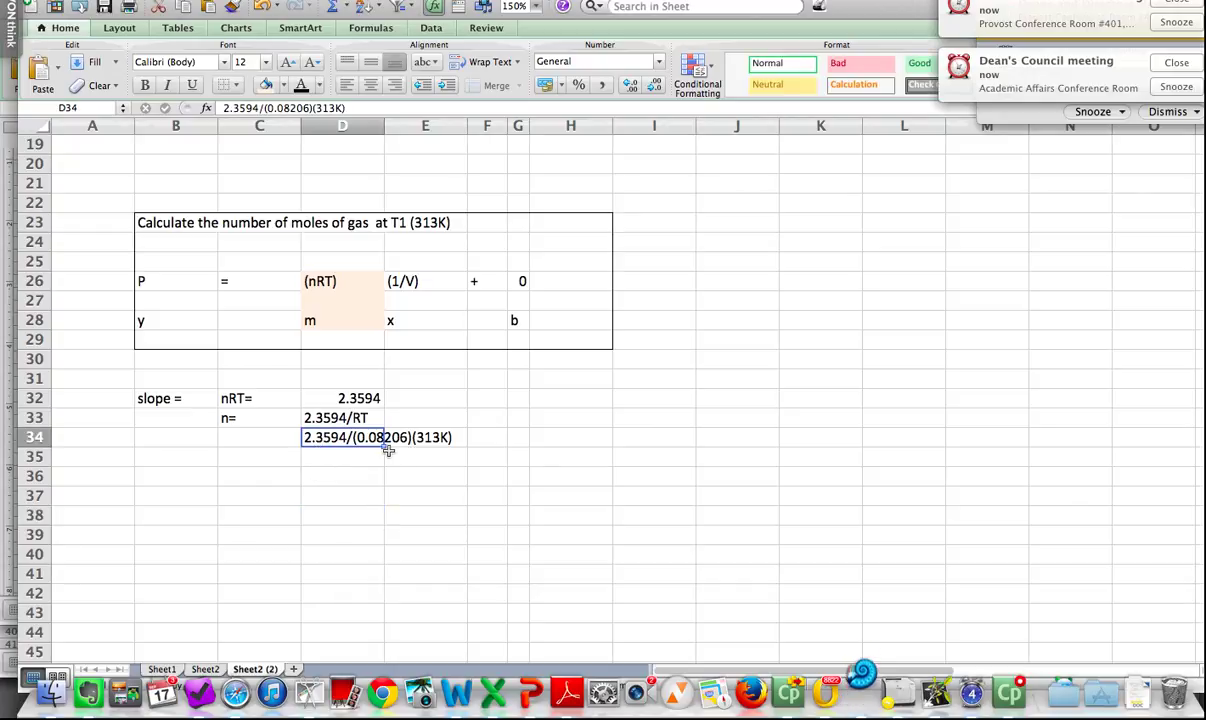
pyautogui.moveTo(384, 449); pyautogui.dragTo(385, 464)
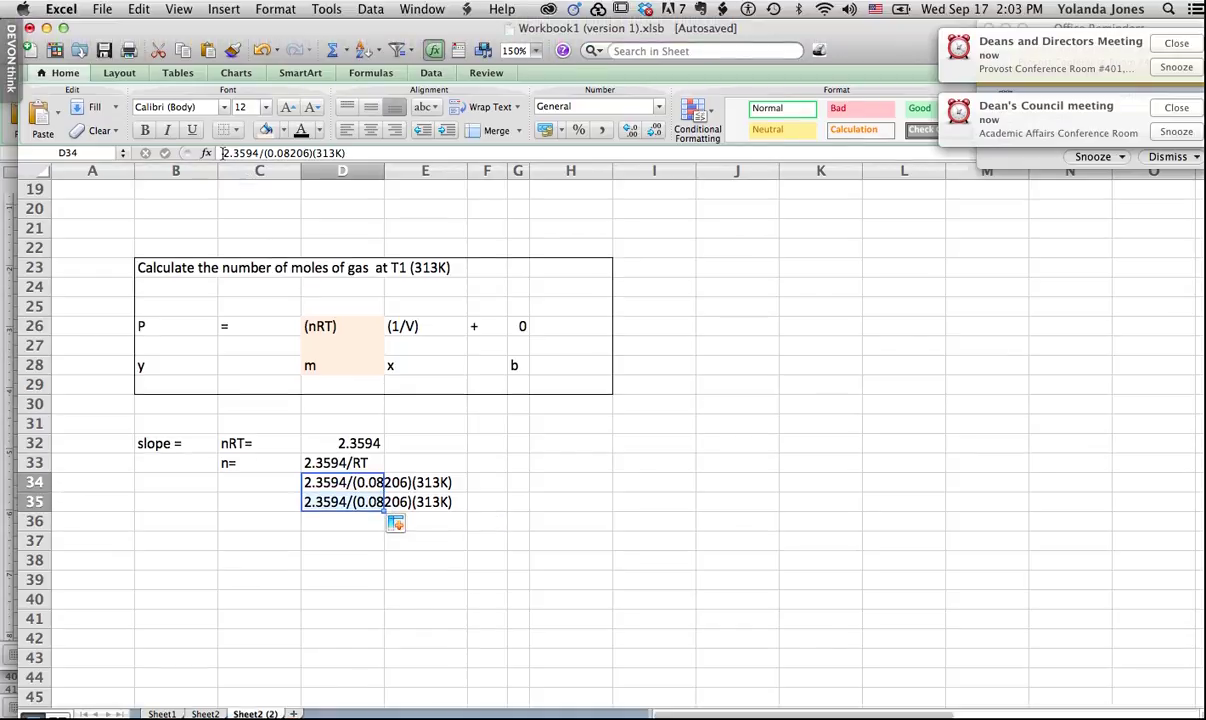
pyautogui.click(222, 153)
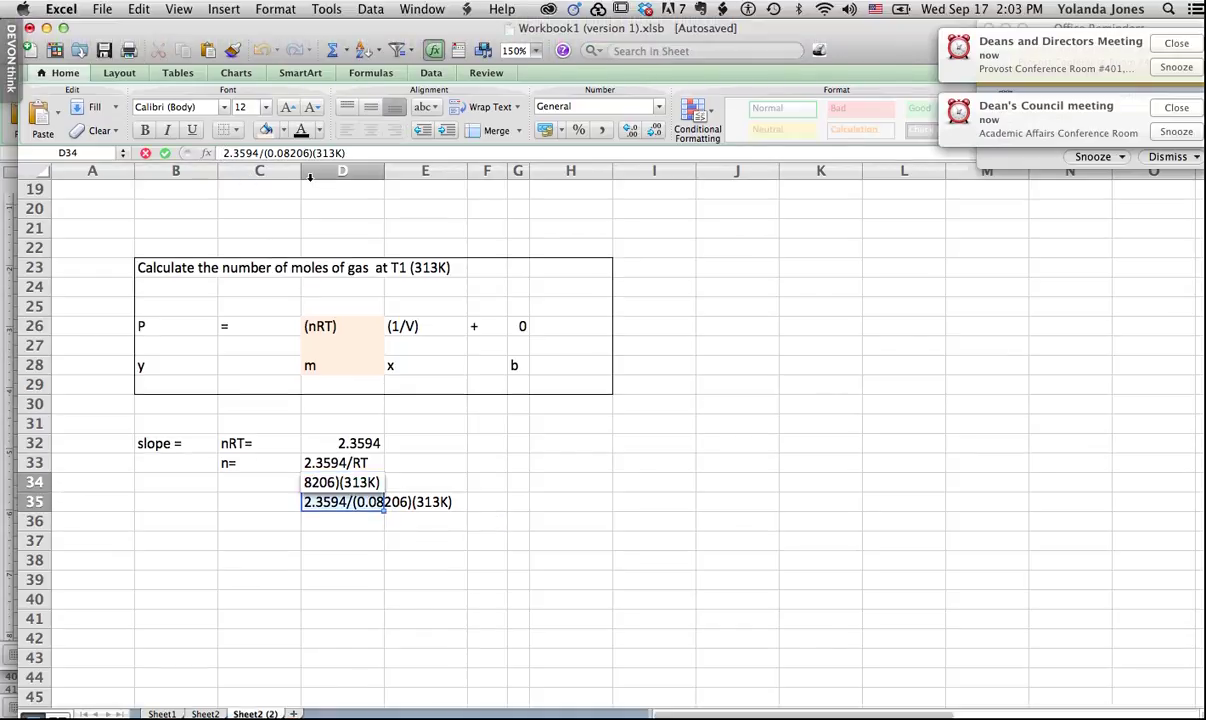
pyautogui.write('=')
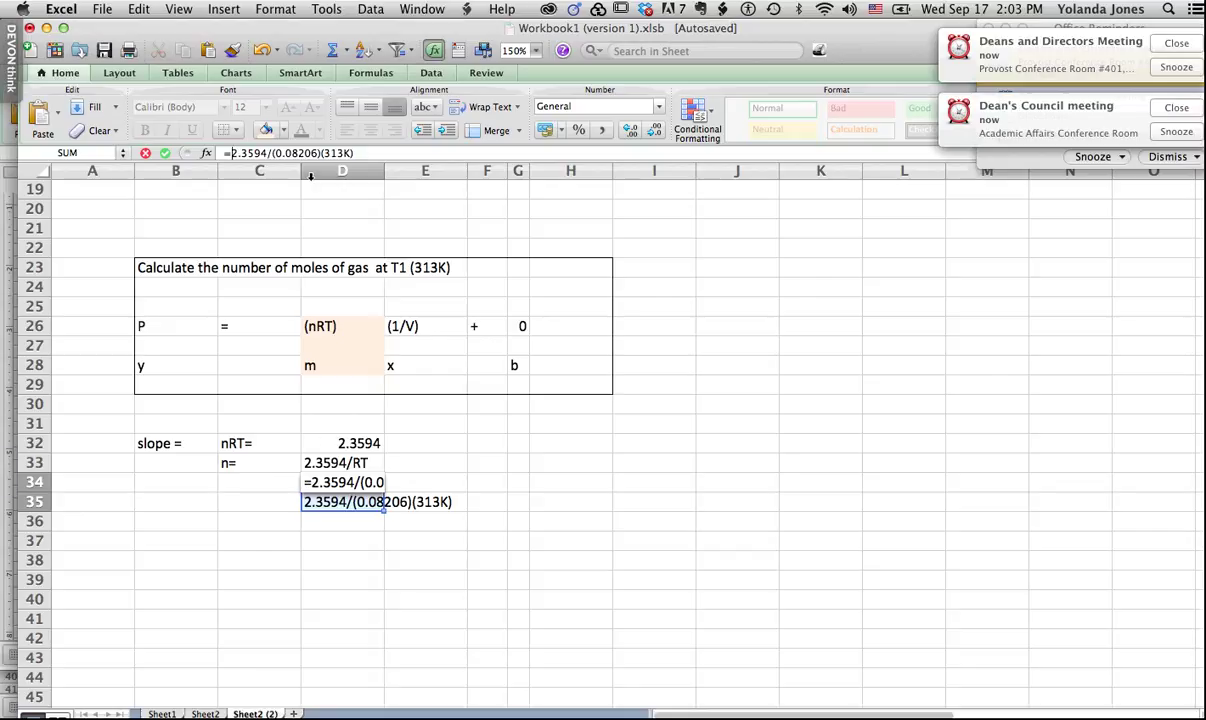
pyautogui.press('Return')
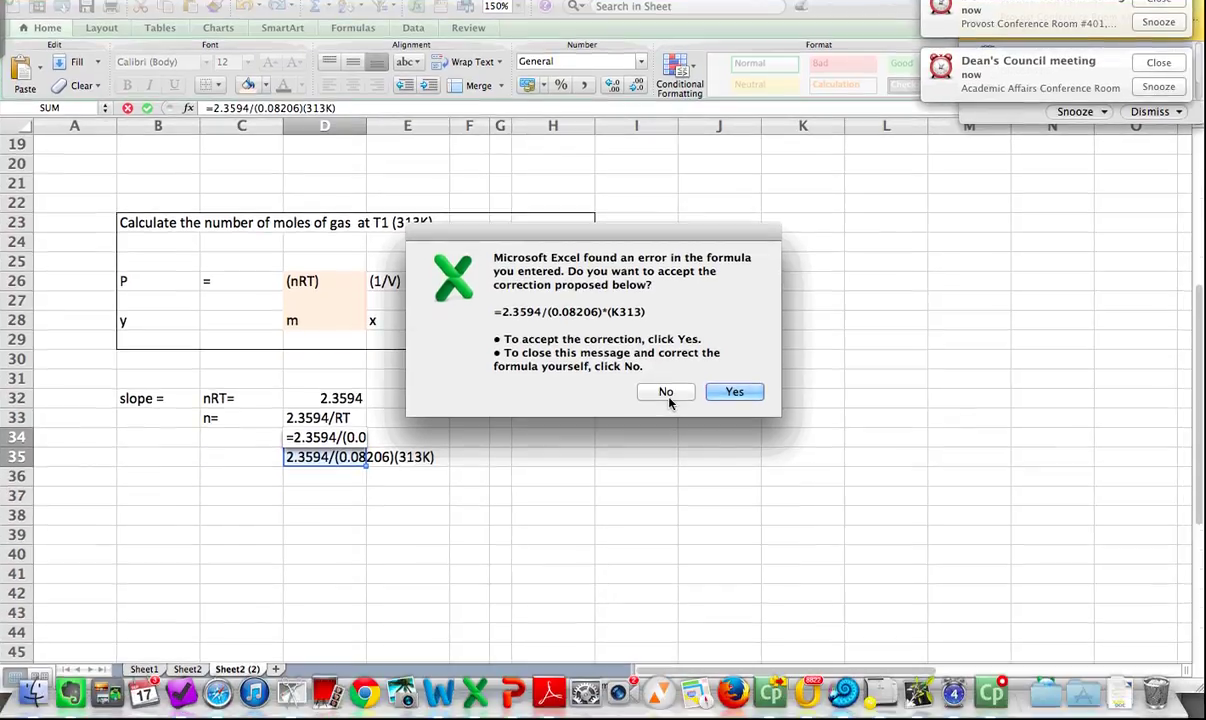
pyautogui.click(683, 436)
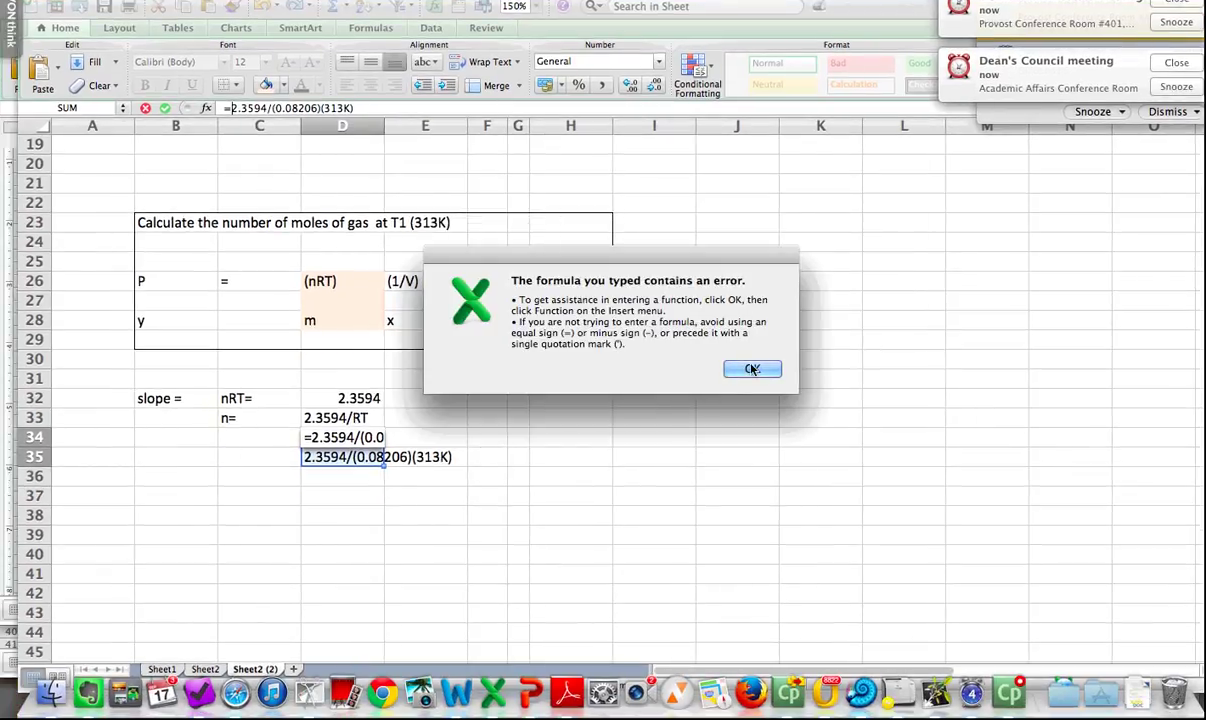
pyautogui.click(736, 369)
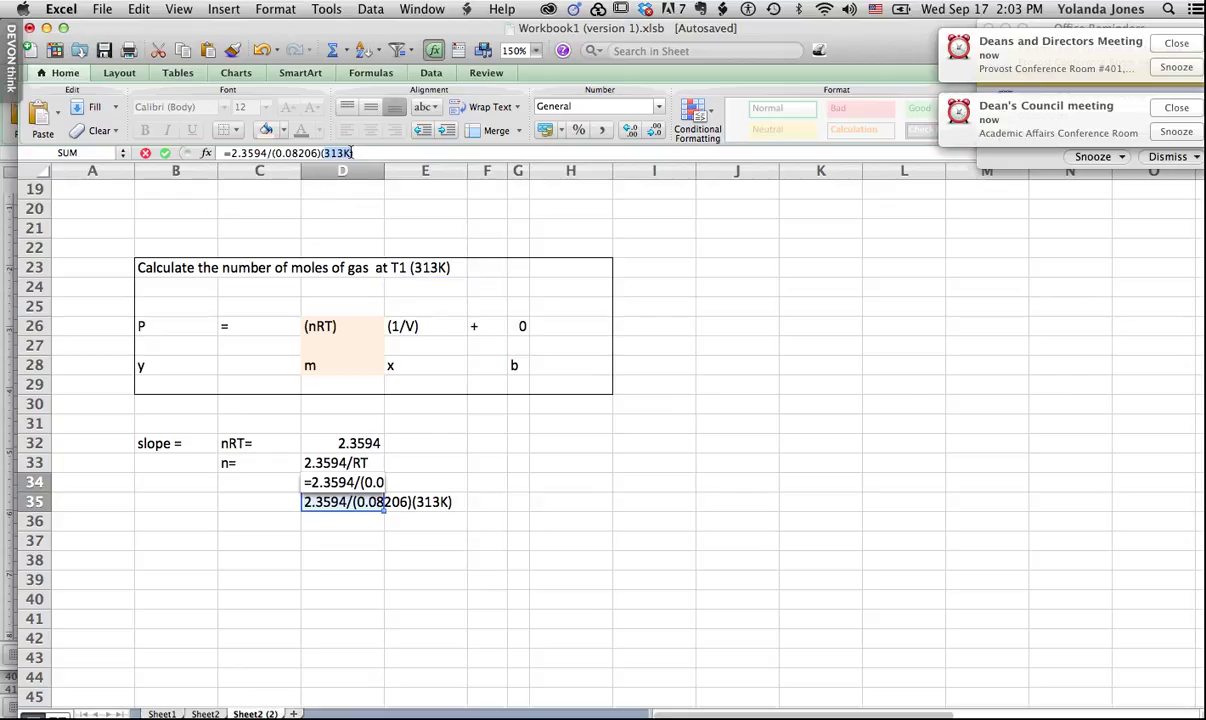
# - Remove the K unit from D34's formula and wrap its denominator in parentheses
pyautogui.click(352, 153)
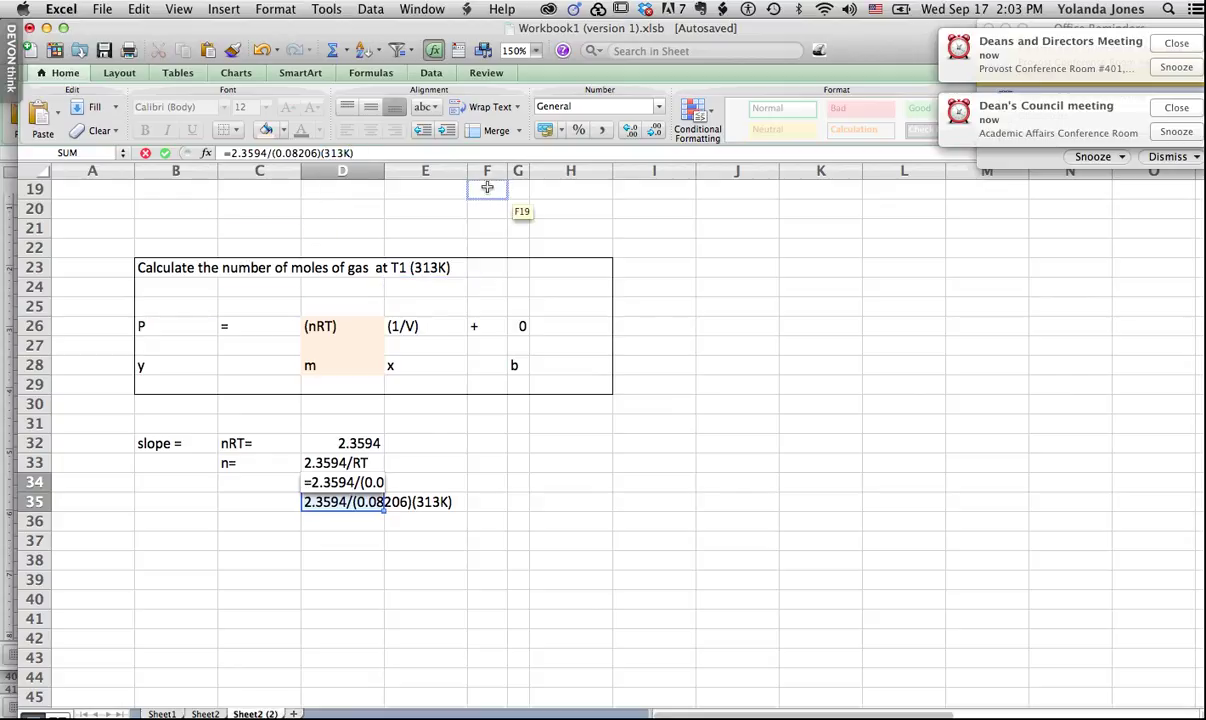
pyautogui.press('BackSpace')
pyautogui.press('Return')
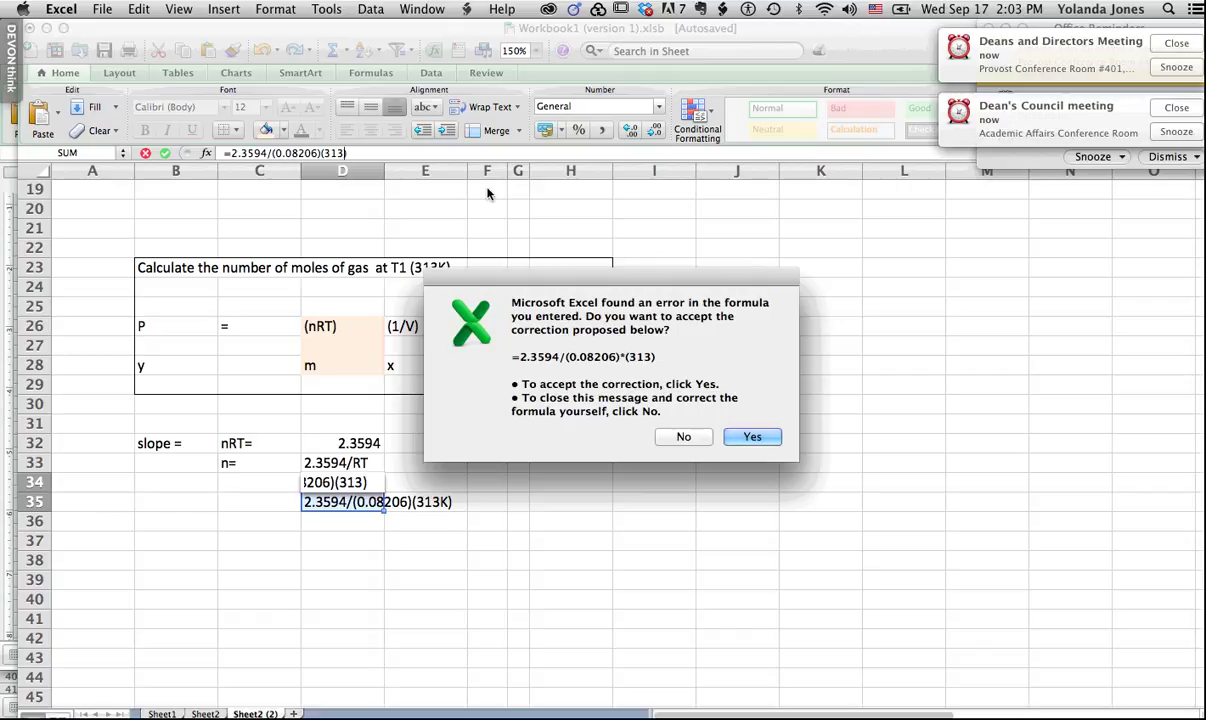
pyautogui.click(683, 441)
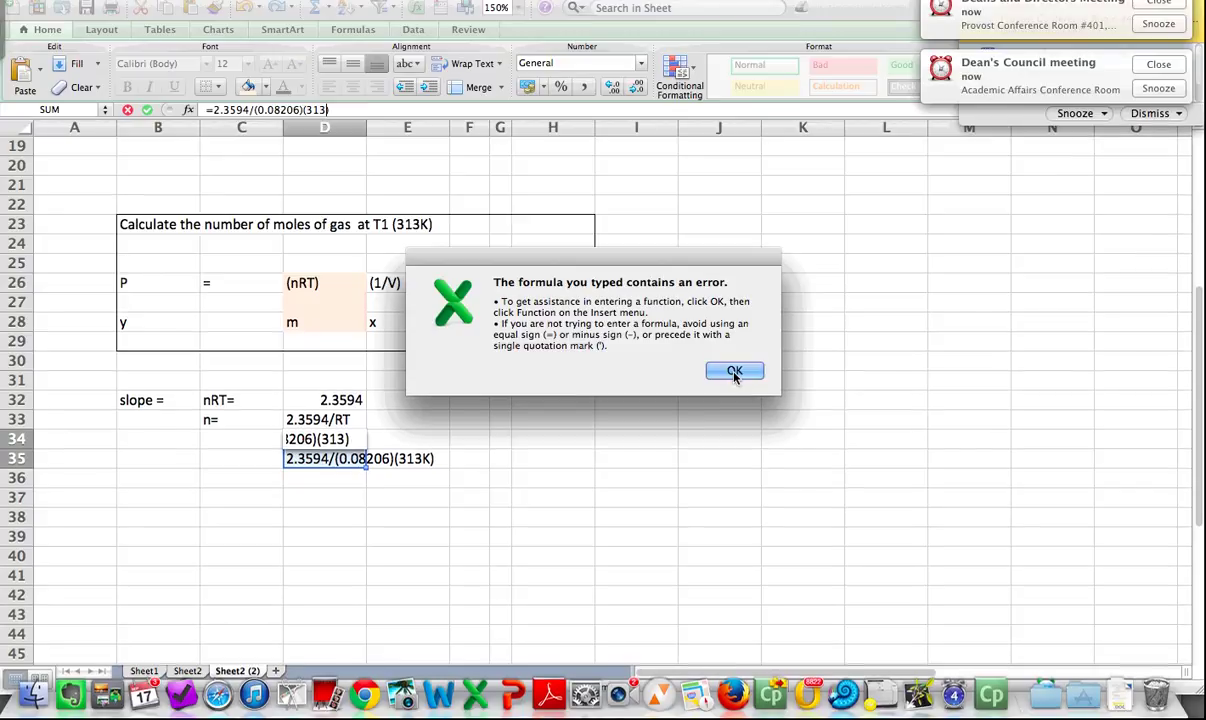
pyautogui.click(752, 368)
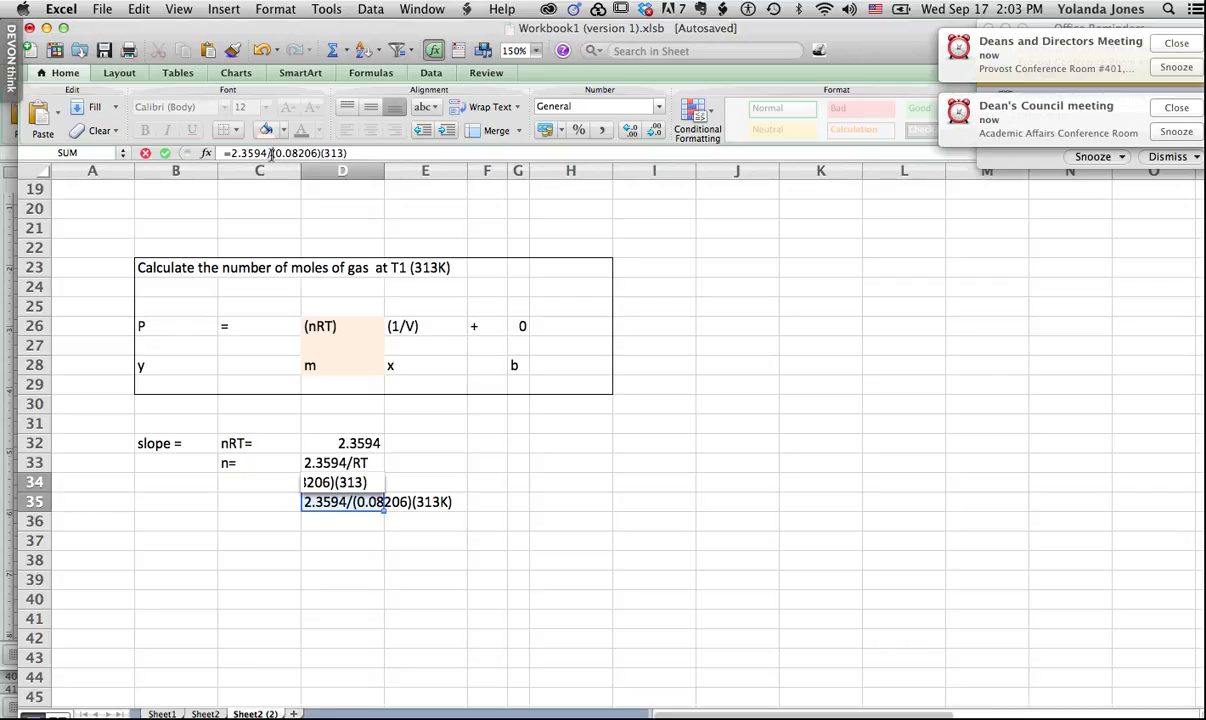
pyautogui.click(271, 153)
pyautogui.write('(')
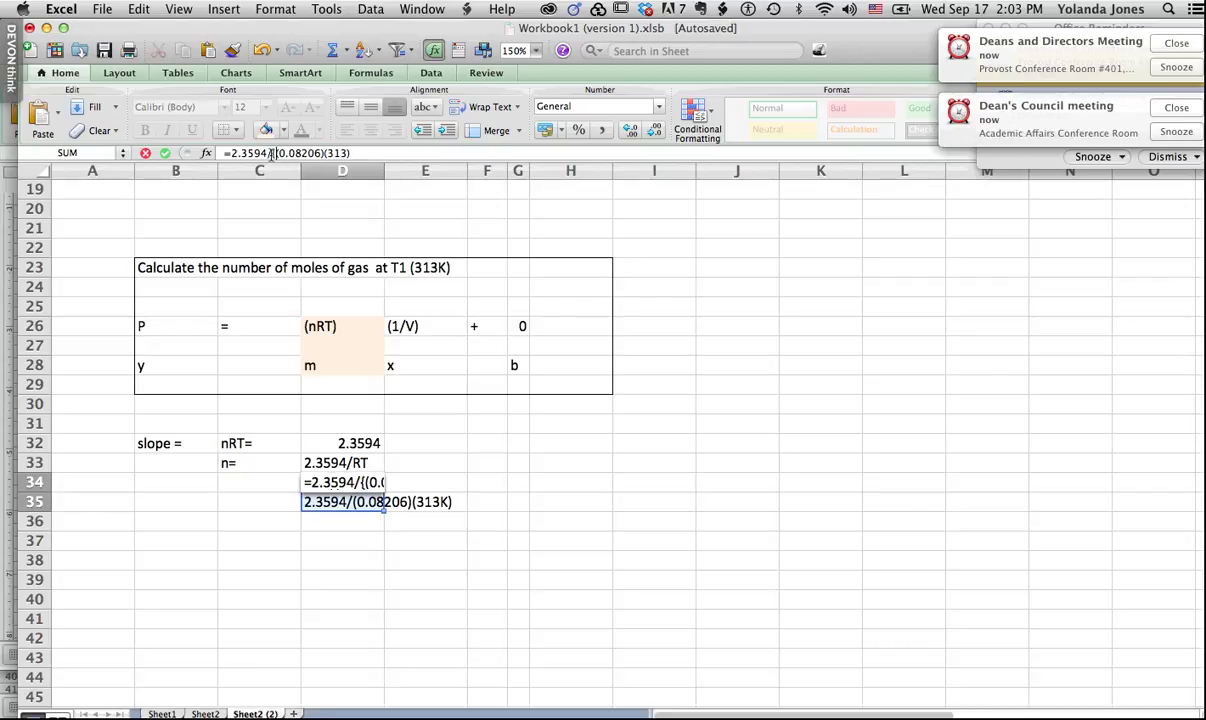
pyautogui.click(354, 153)
pyautogui.write(')')
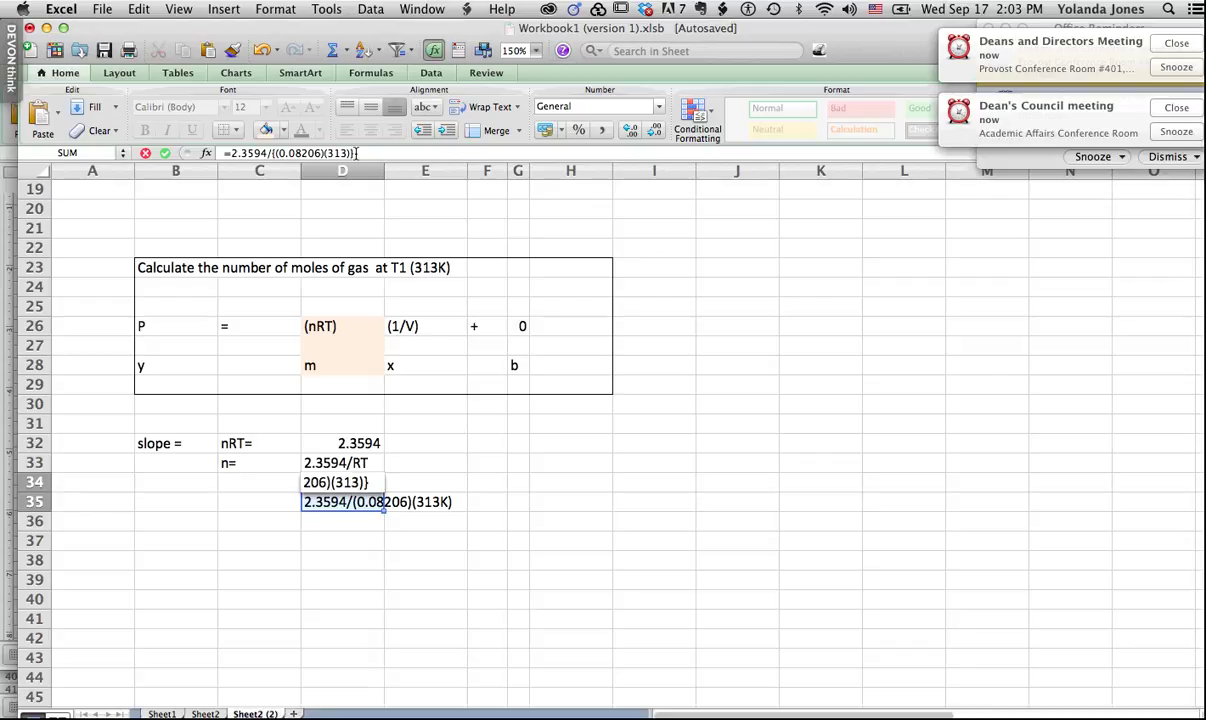
pyautogui.press('Return')
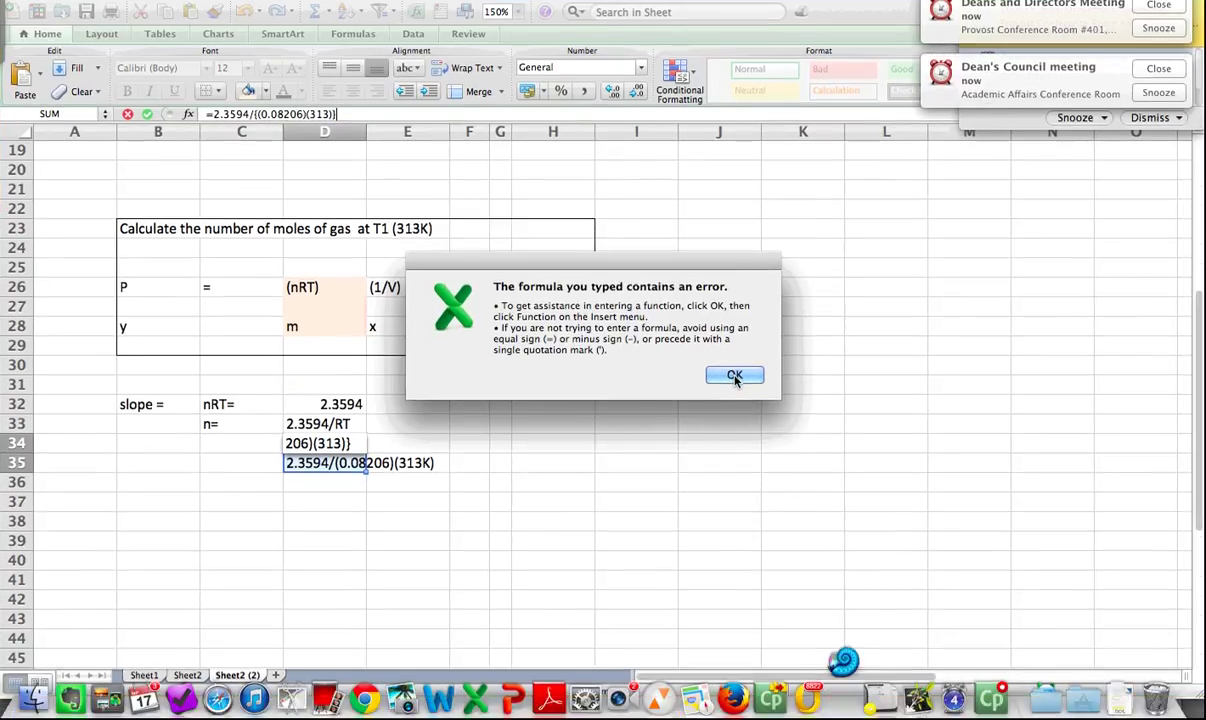
pyautogui.click(735, 376)
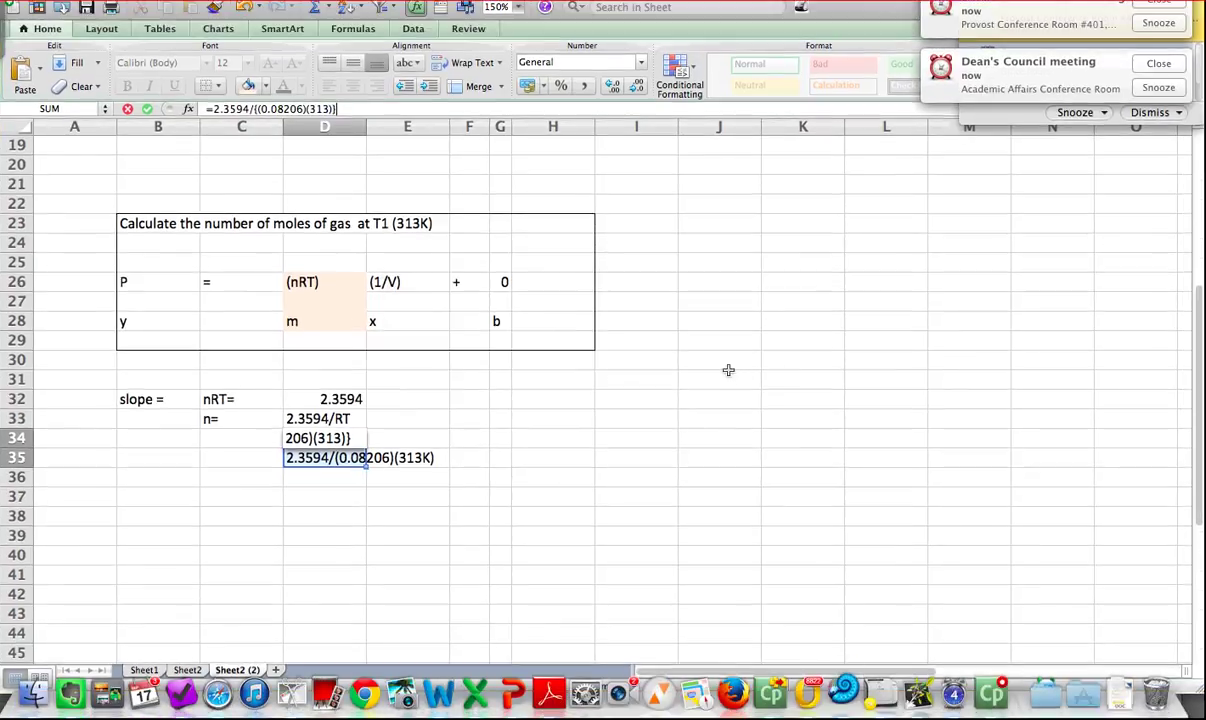
# - Fix D34's brackets and add * so it computes =2.3594/((0.08206)*(313)), giving 0.09185985
pyautogui.click(367, 153)
pyautogui.press('BackSpace')
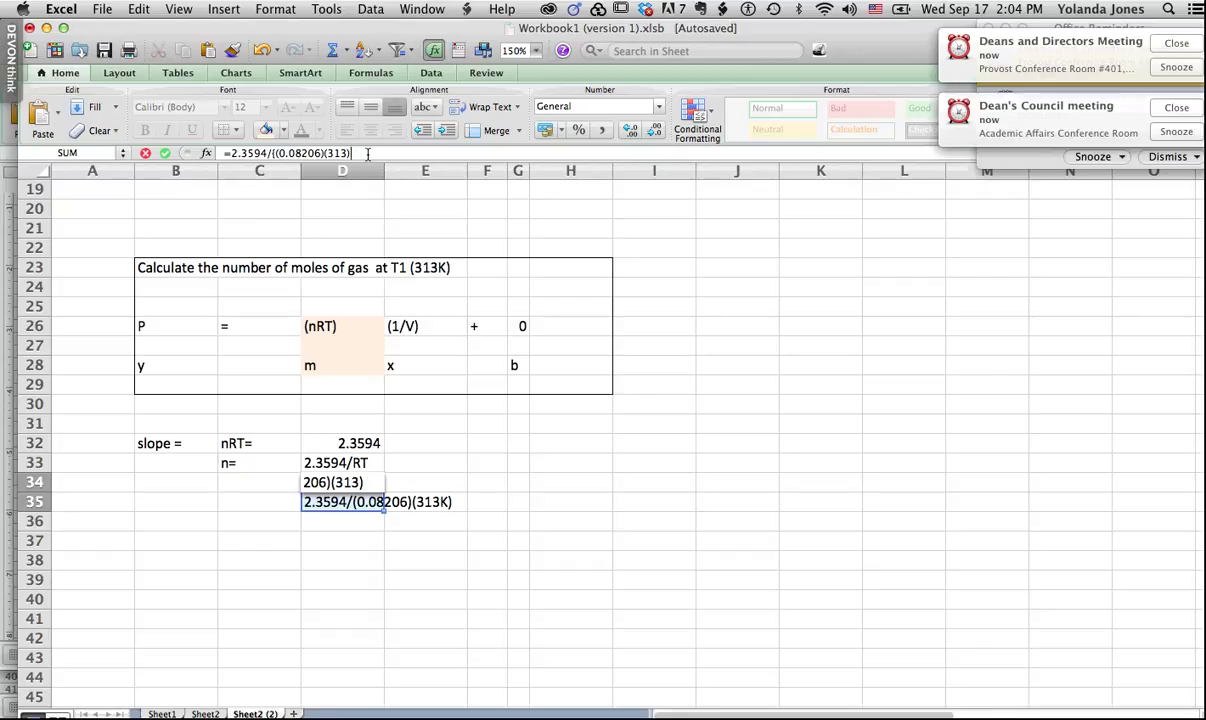
pyautogui.write(')')
pyautogui.click(275, 153)
pyautogui.press('BackSpace')
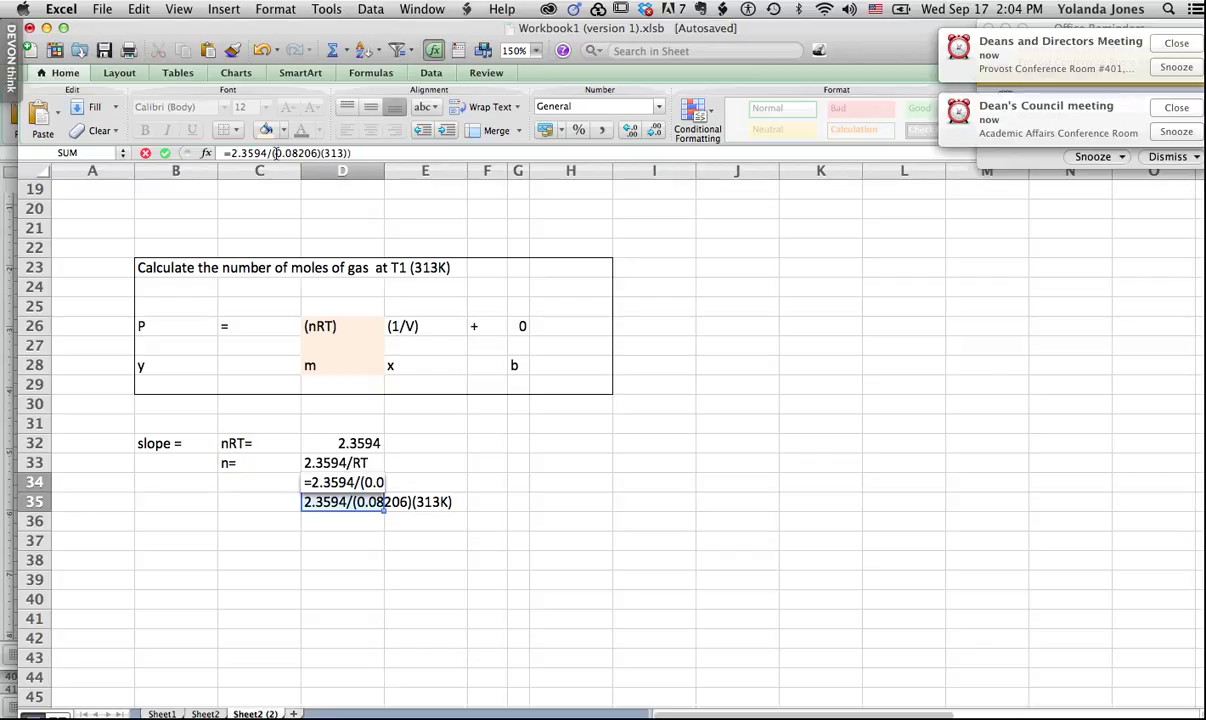
pyautogui.write('(')
pyautogui.press('Return')
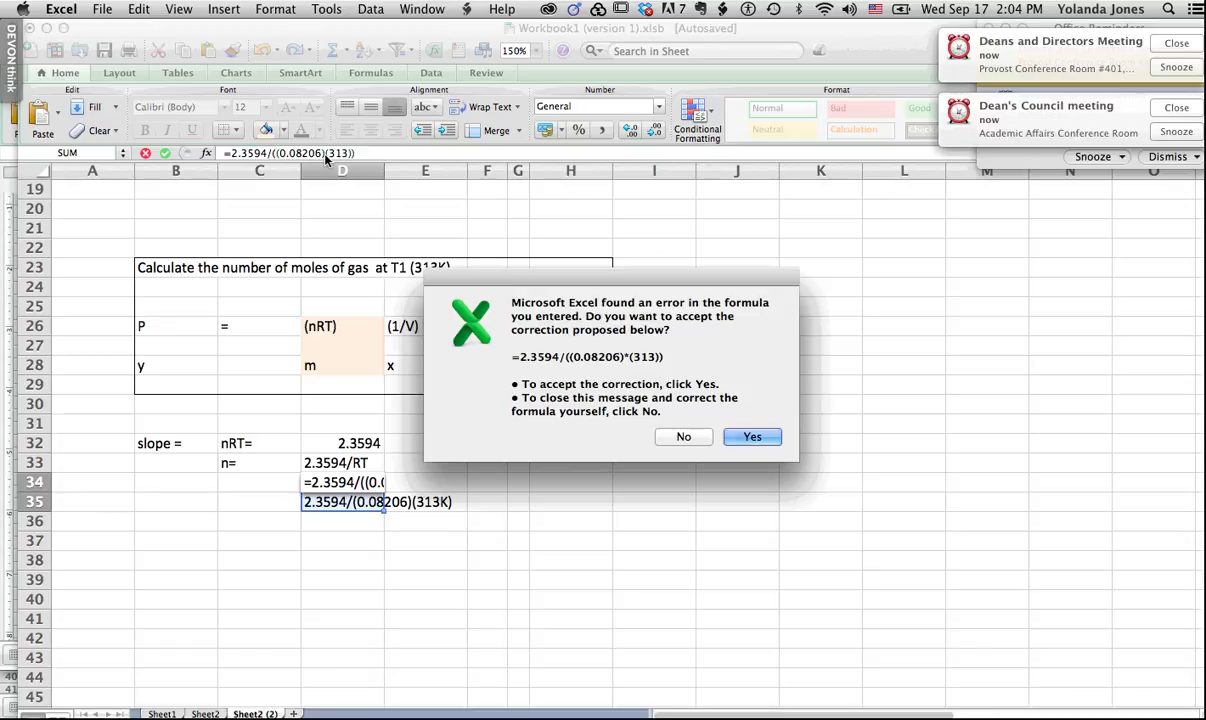
pyautogui.click(684, 437)
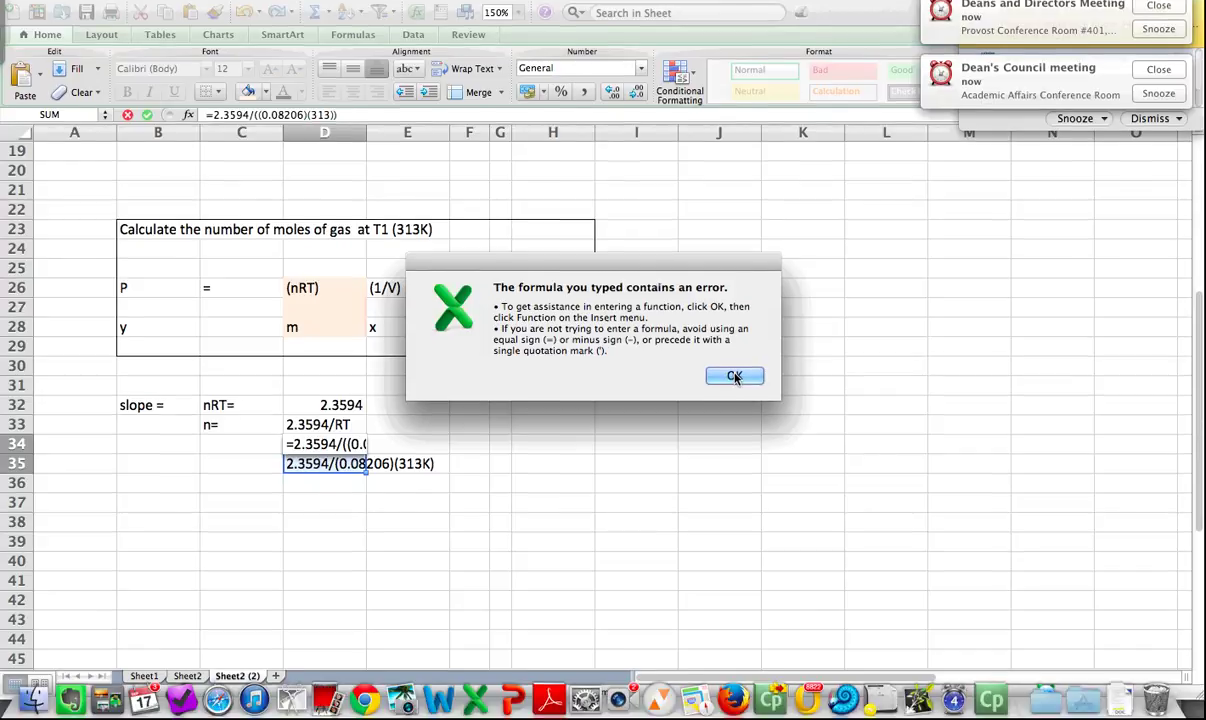
pyautogui.click(752, 414)
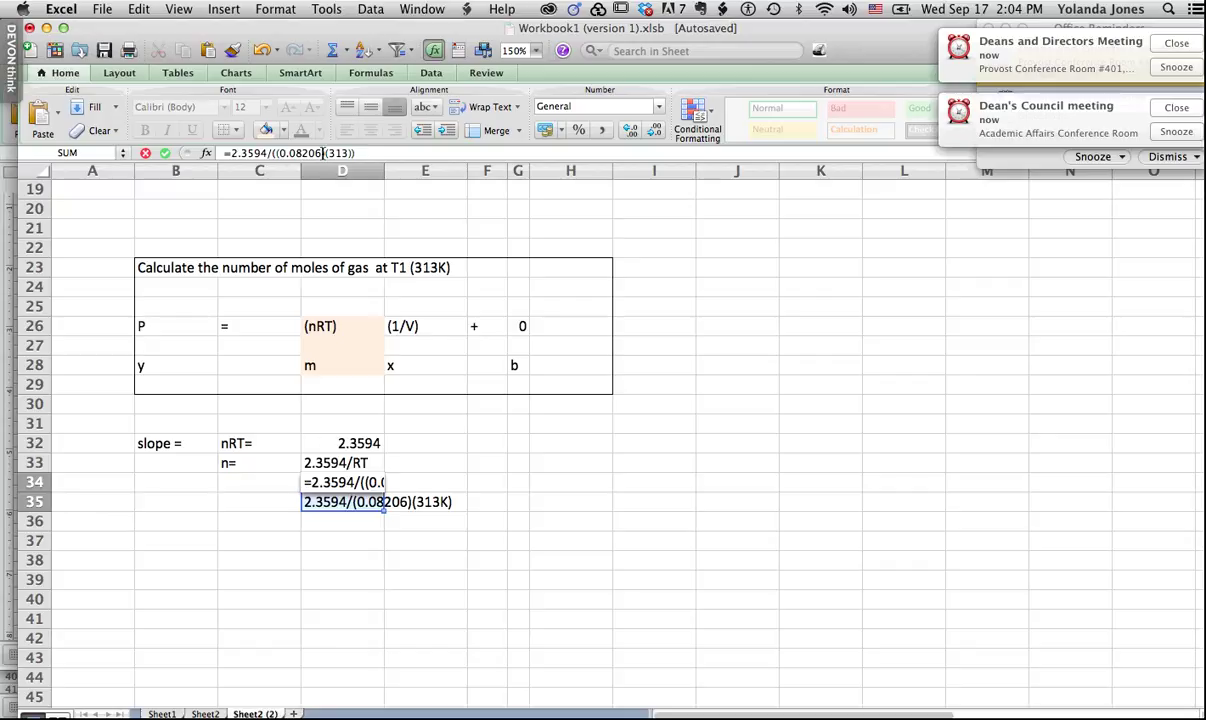
pyautogui.write('*')
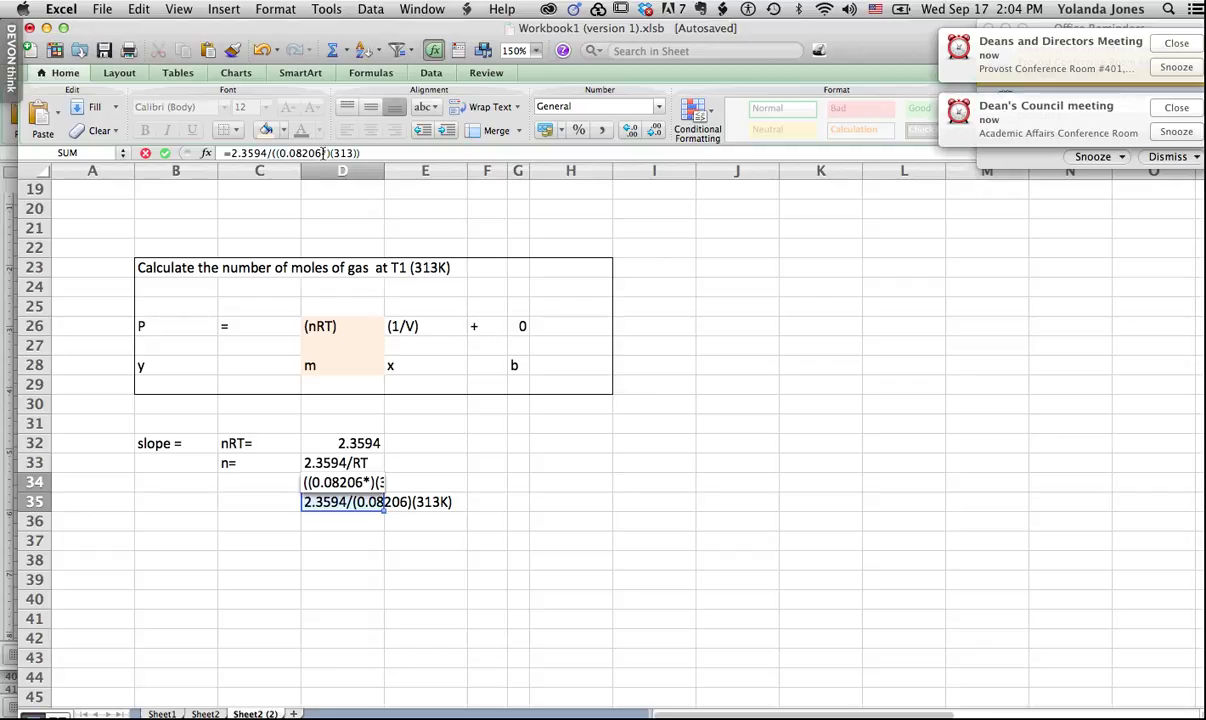
pyautogui.press('BackSpace')
pyautogui.write('*')
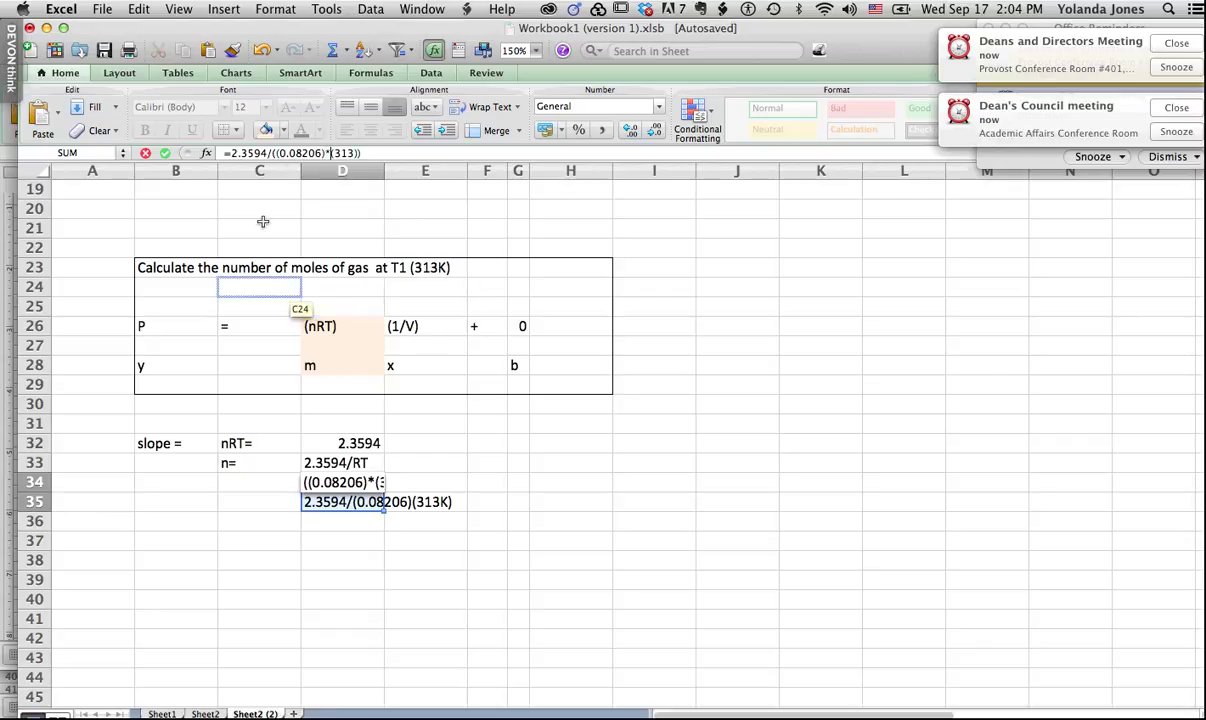
pyautogui.press('Return')
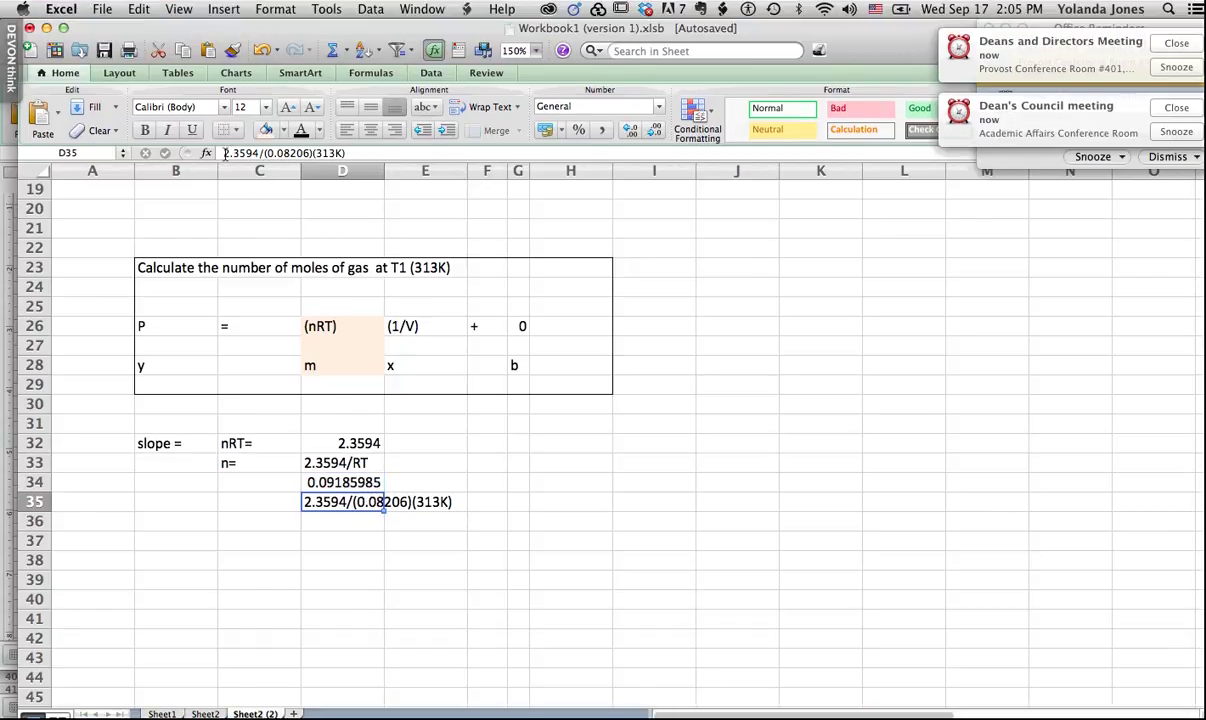
# - Prefix D35's expression with = and add two opening brackets after the division sign
pyautogui.click(224, 113)
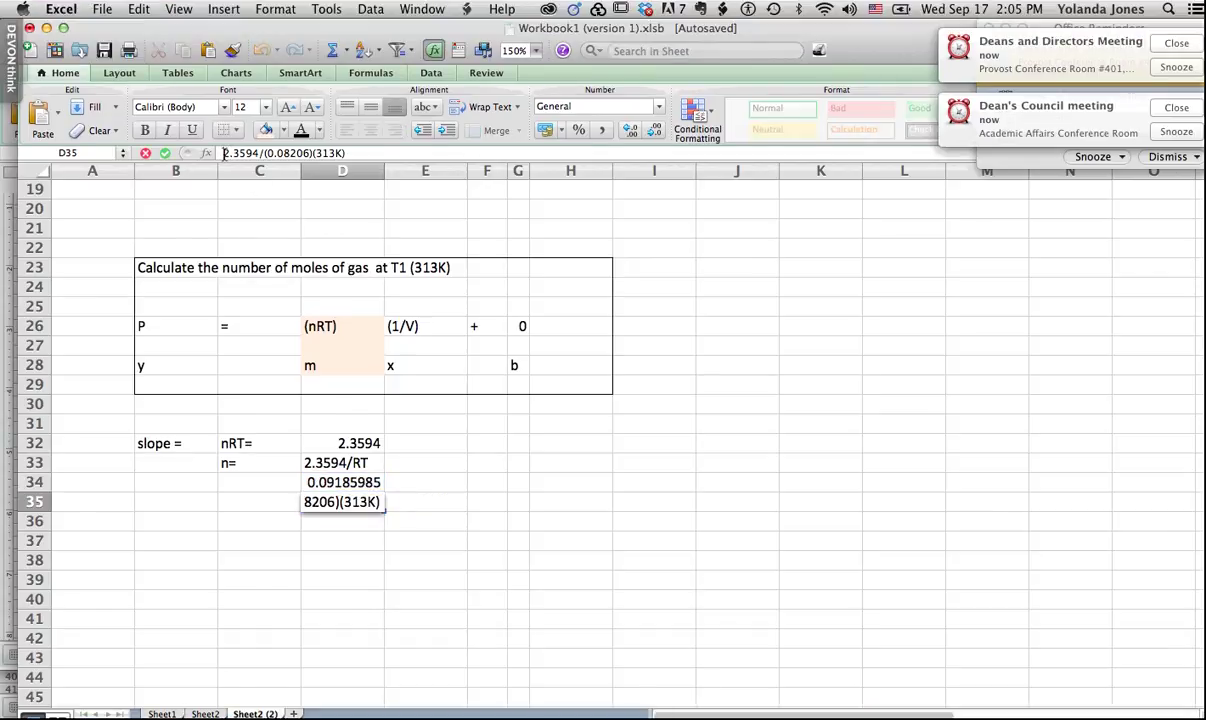
pyautogui.write('=')
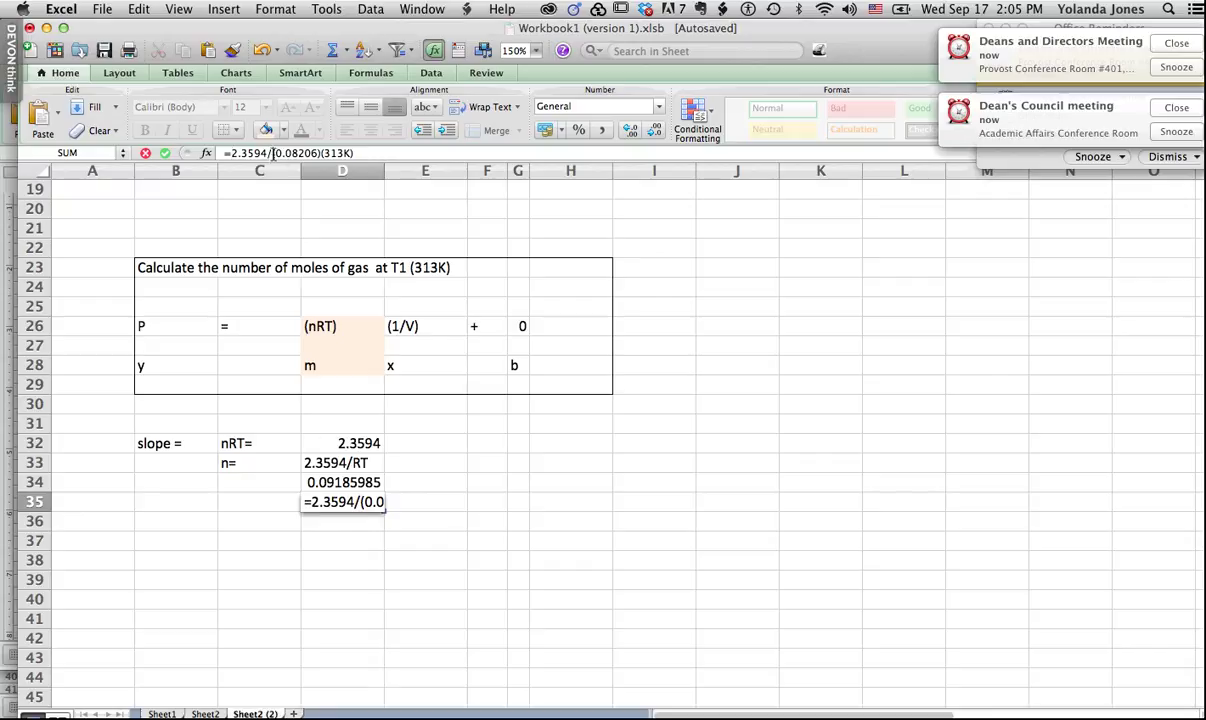
pyautogui.click(272, 153)
pyautogui.write('(')
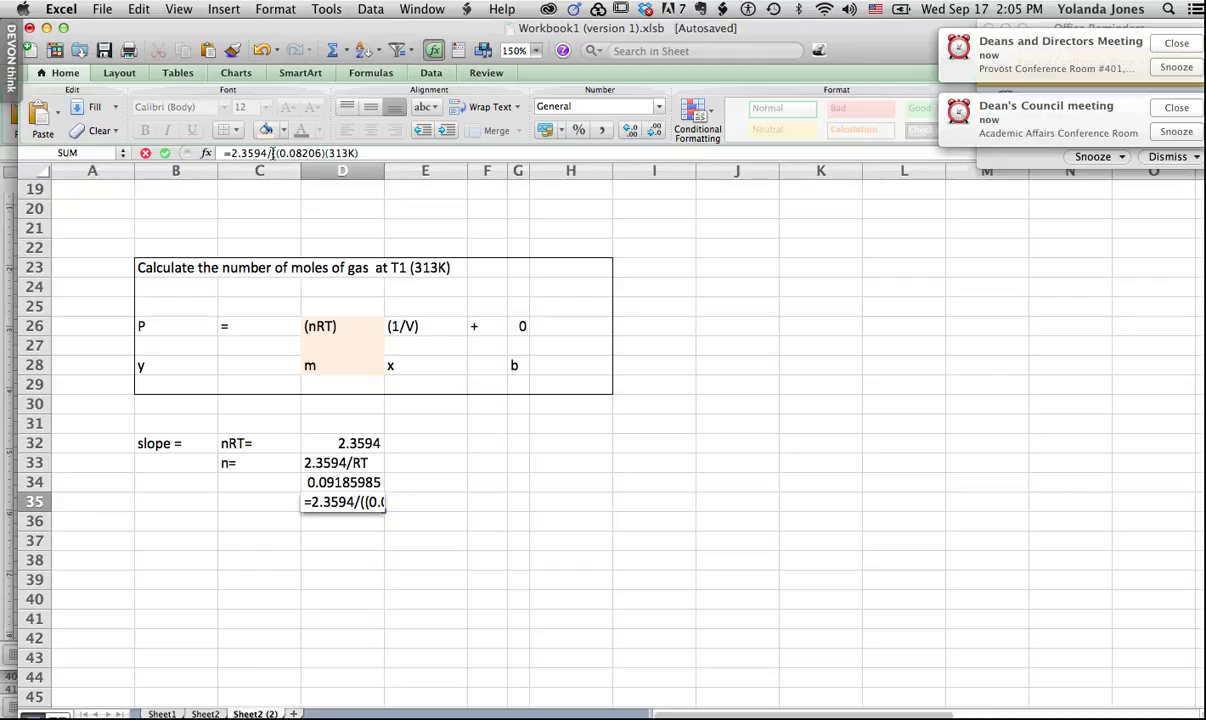
pyautogui.click(272, 153)
pyautogui.write('(')
# - Drop the K, close the brackets and insert * so D35 reads =2.3594/((0.08206)*(313))
pyautogui.click(357, 153)
pyautogui.press('BackSpace')
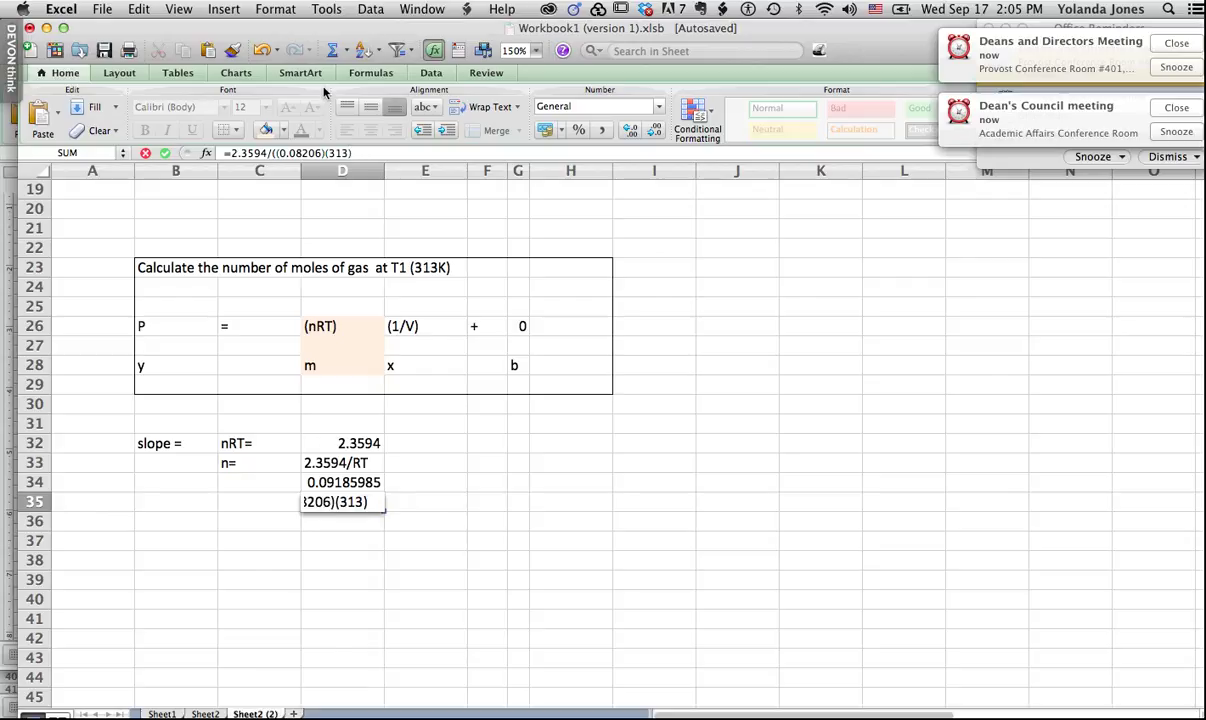
pyautogui.write(')')
pyautogui.click(279, 153)
pyautogui.write('(')
pyautogui.write('*')
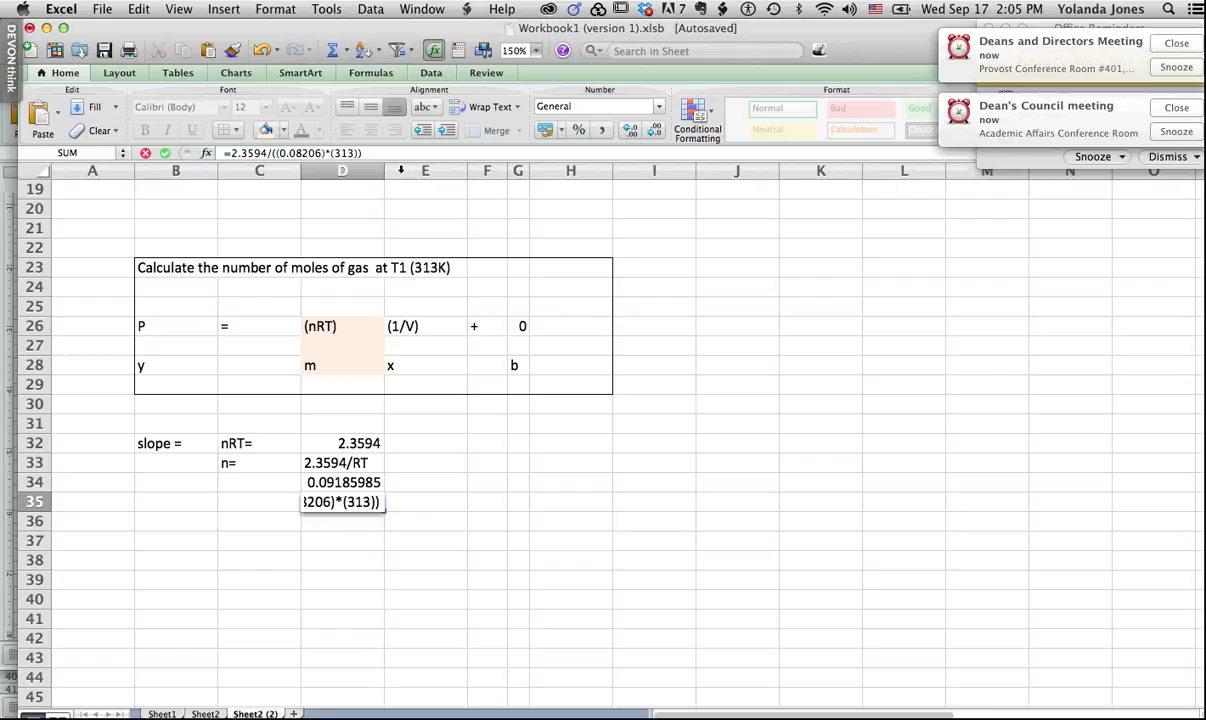
pyautogui.press('Return')
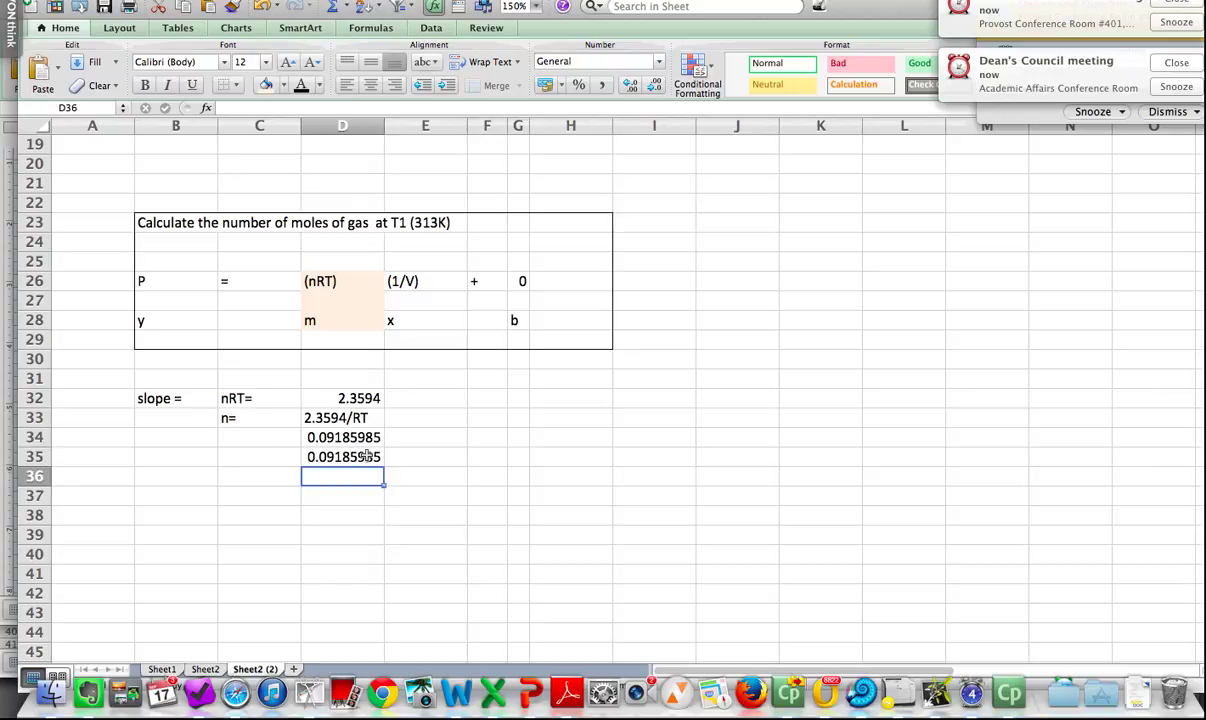
pyautogui.click(367, 455)
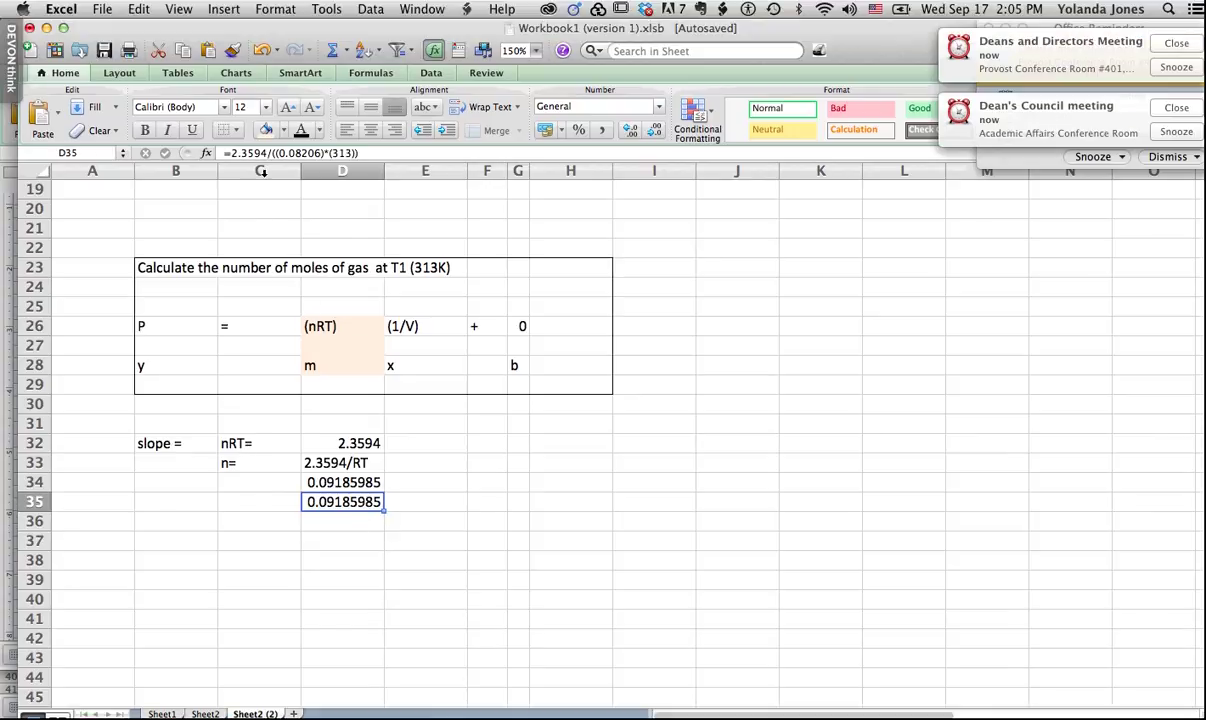
# - Apply an orange fill from the Home ribbon's Fill Color menu to D35
pyautogui.click(286, 132)
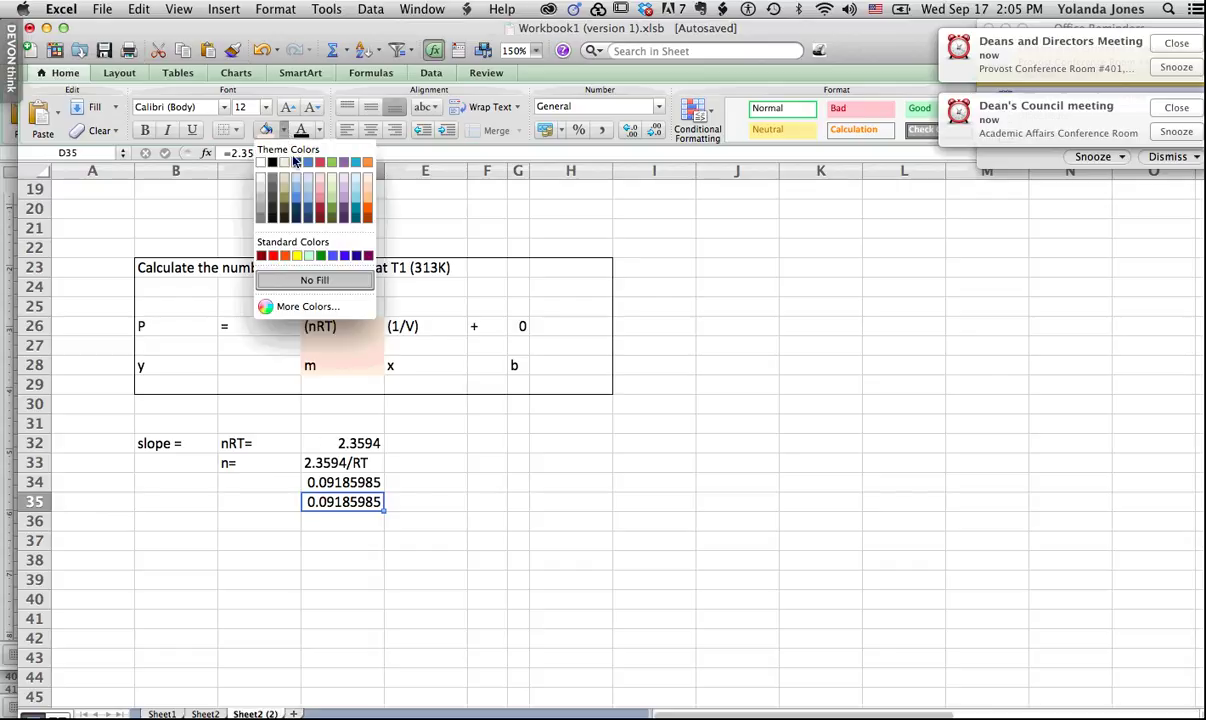
pyautogui.click(368, 211)
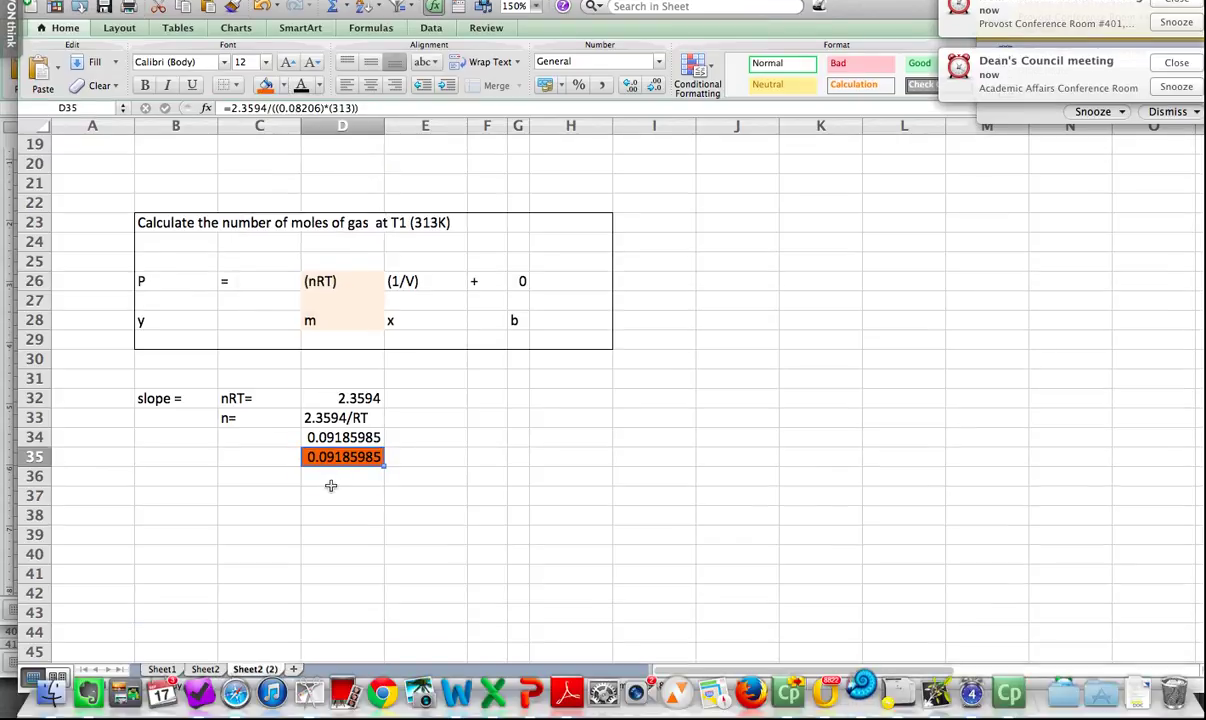
pyautogui.click(328, 482)
pyautogui.scroll(9, 538, 491)
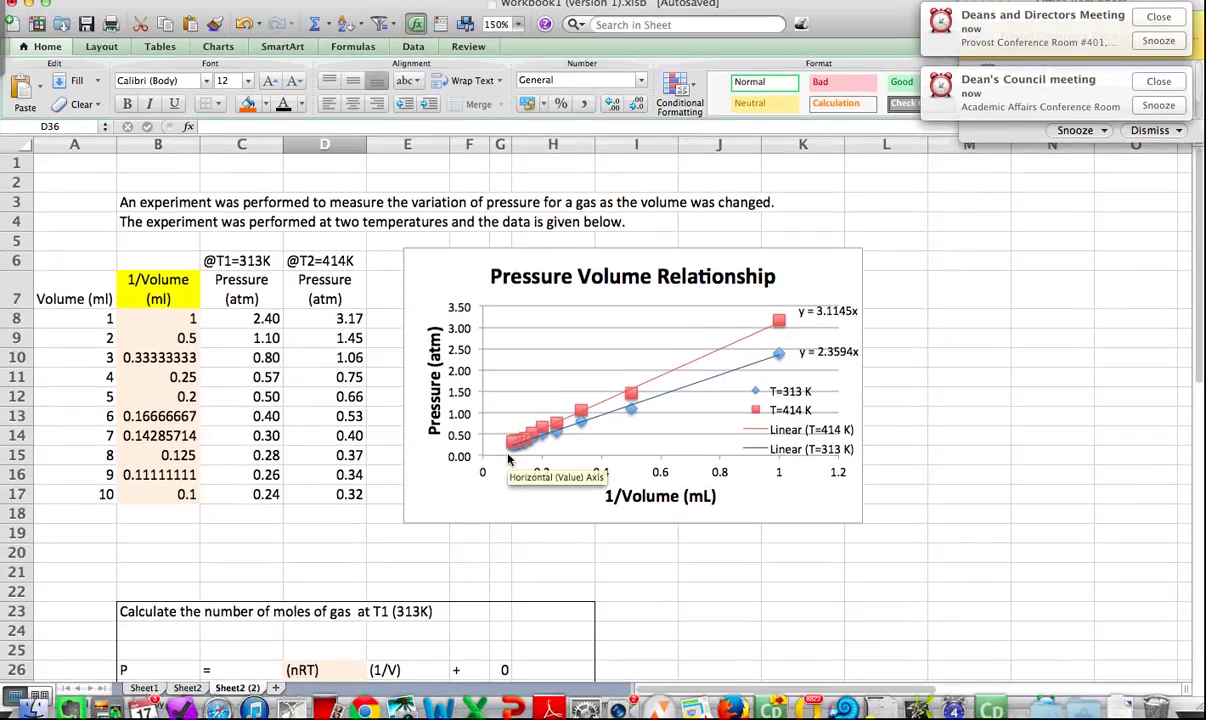
pyautogui.scroll(-10, 508, 458)
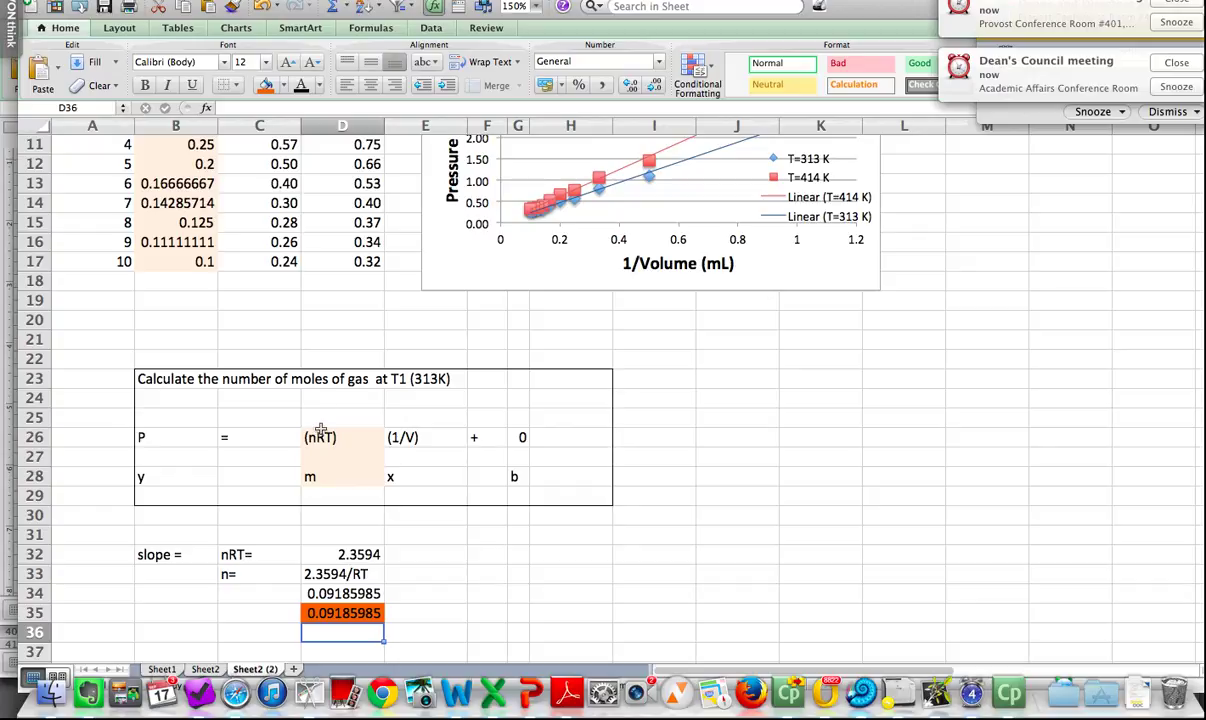
pyautogui.scroll(-5, 320, 450)
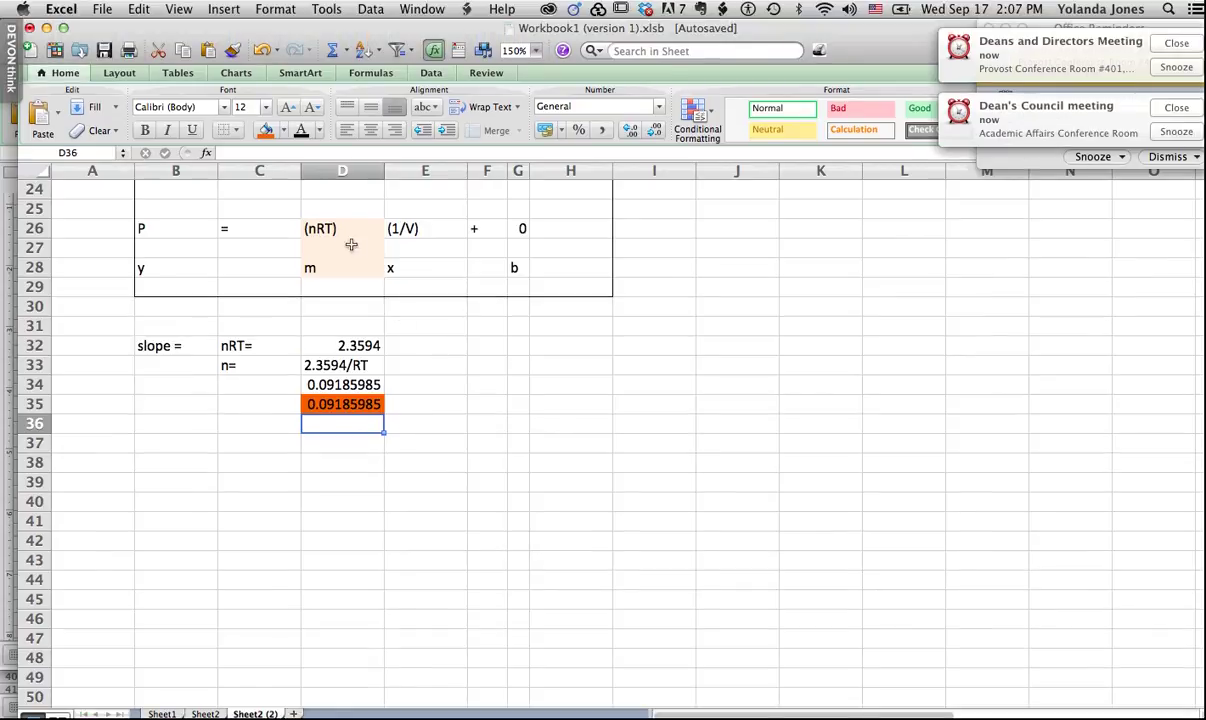
pyautogui.moveTo(330, 229); pyautogui.dragTo(330, 265)
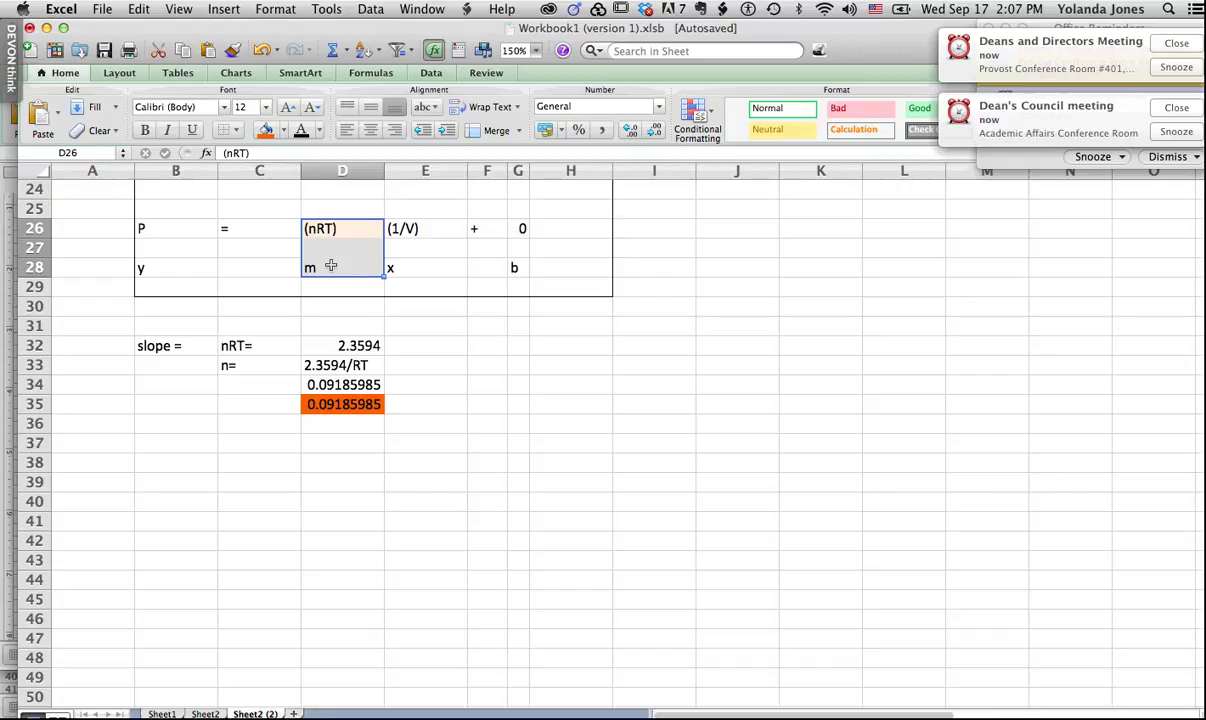
pyautogui.scroll(8, 331, 265)
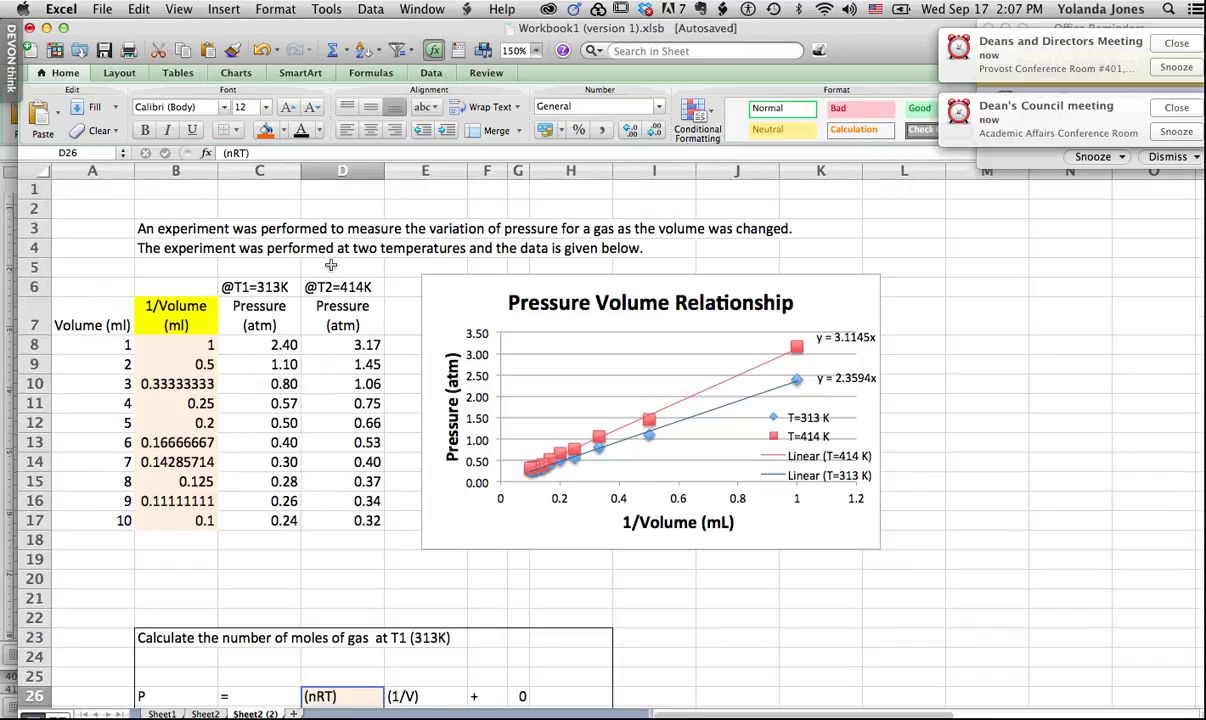
pyautogui.scroll(-7, 331, 265)
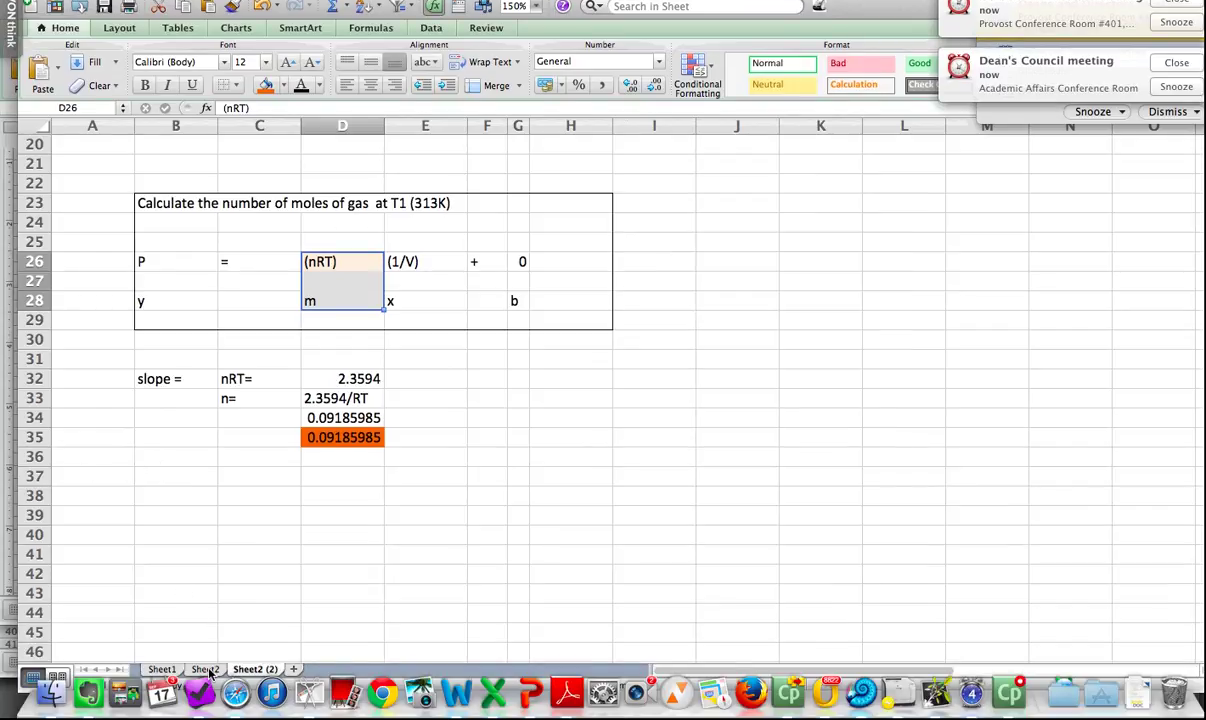
pyautogui.click(205, 669)
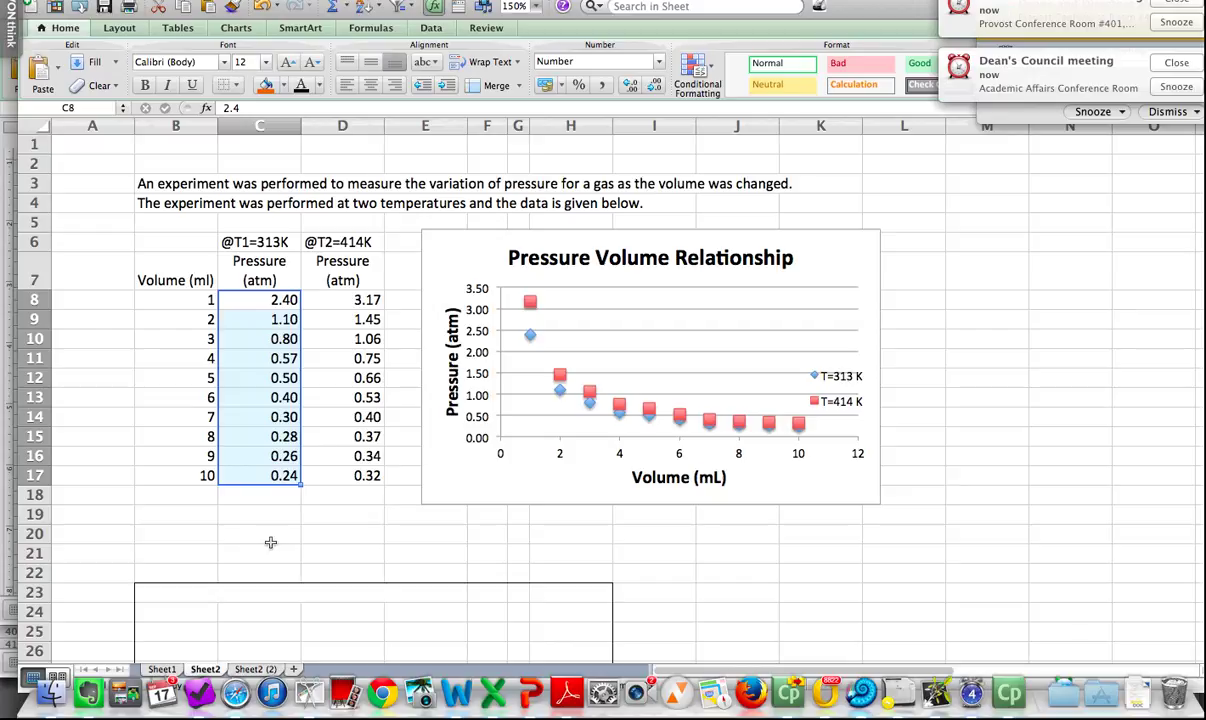
pyautogui.click(255, 669)
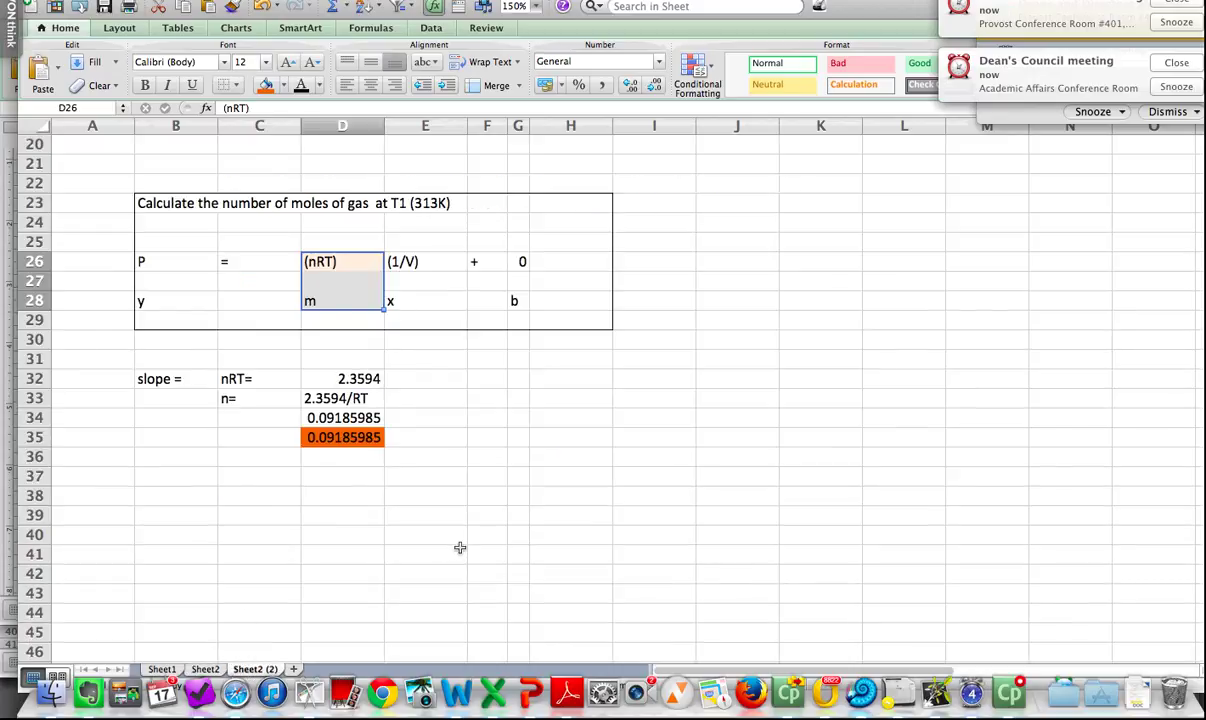
pyautogui.scroll(3, 460, 550)
pyautogui.scroll(3, 460, 548)
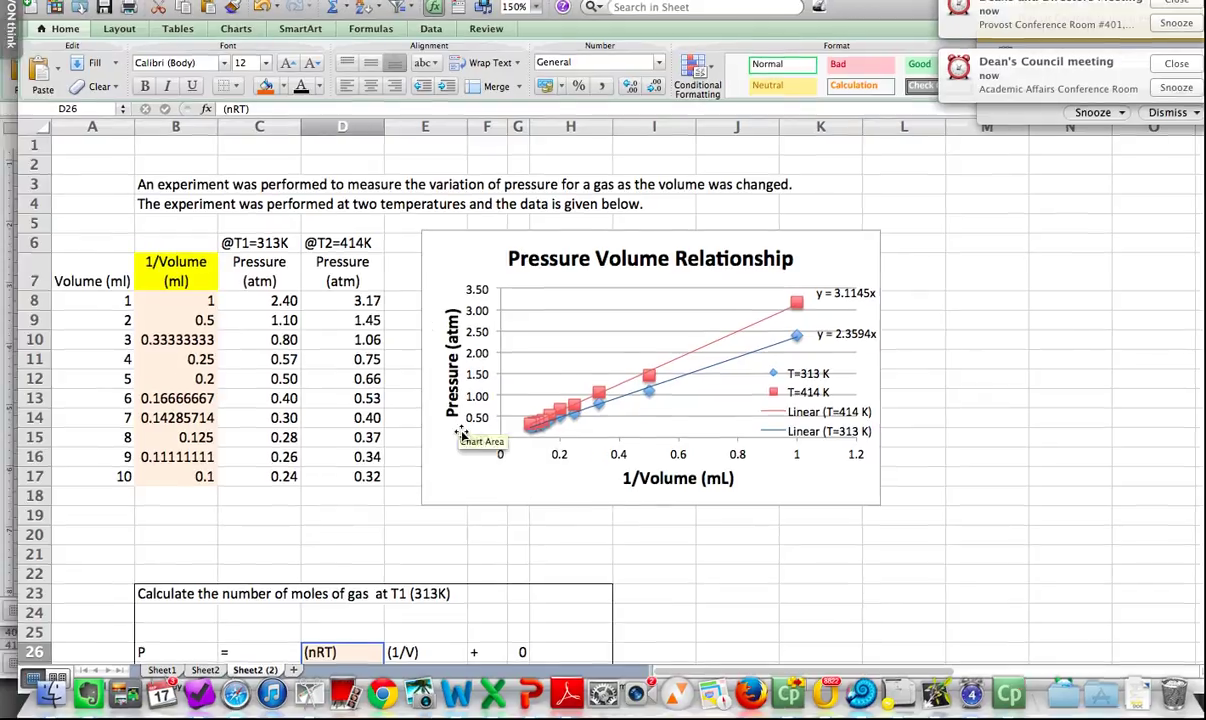
pyautogui.scroll(-1, 319, 464)
pyautogui.scroll(-10, 319, 464)
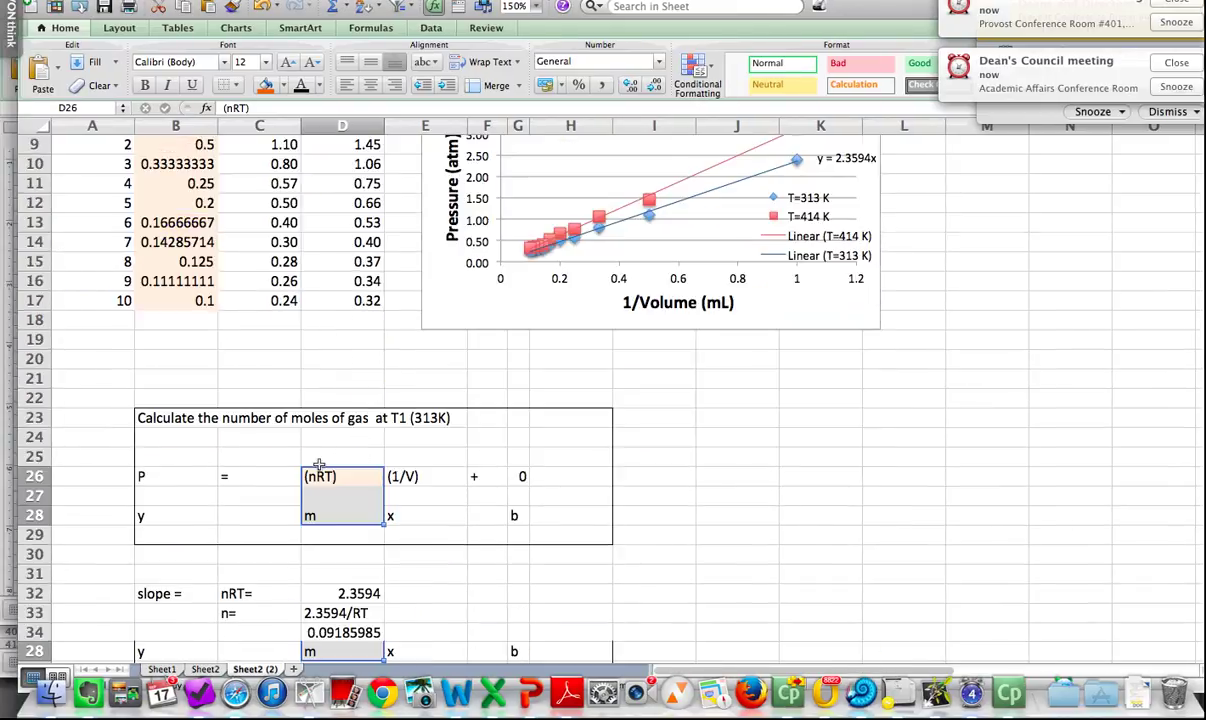
pyautogui.scroll(2, 319, 464)
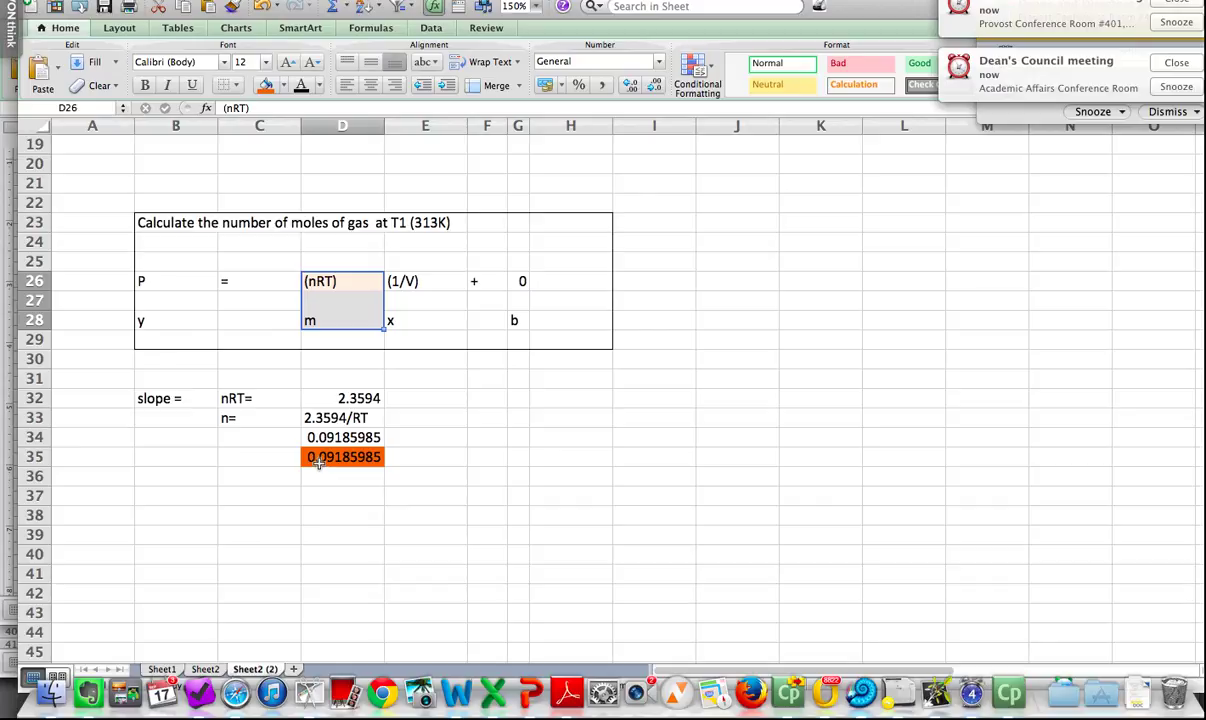
pyautogui.scroll(4, 319, 464)
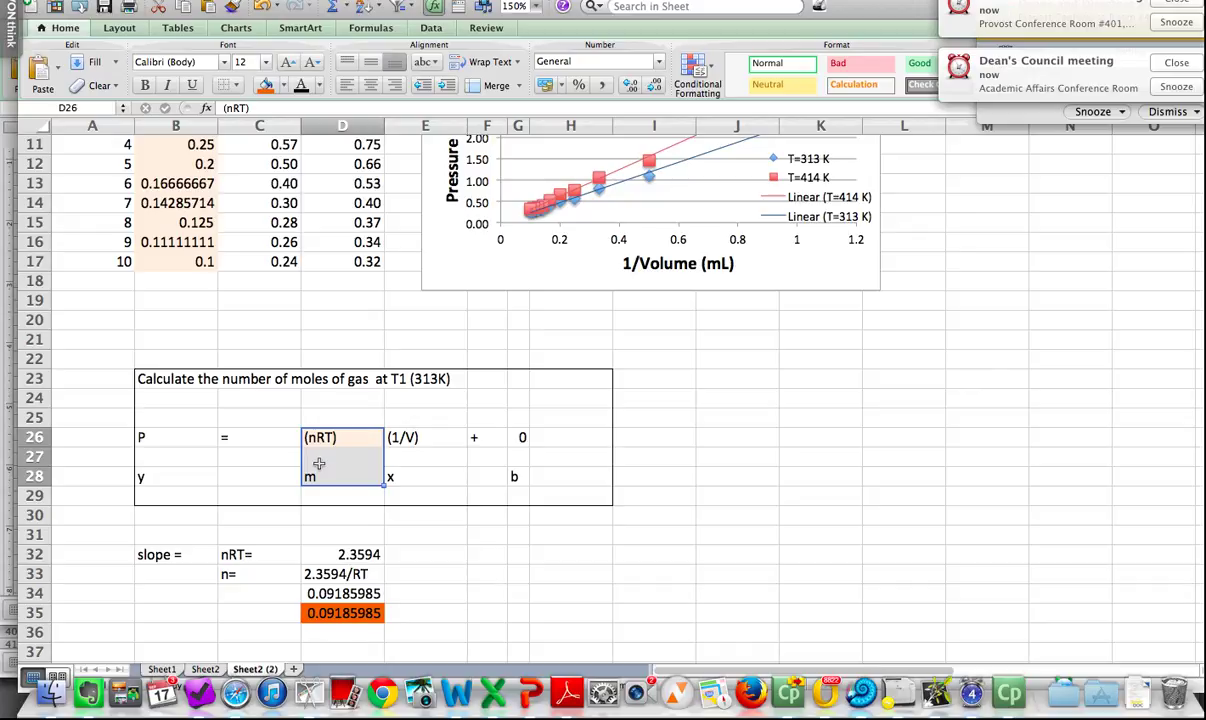
pyautogui.scroll(5, 407, 385)
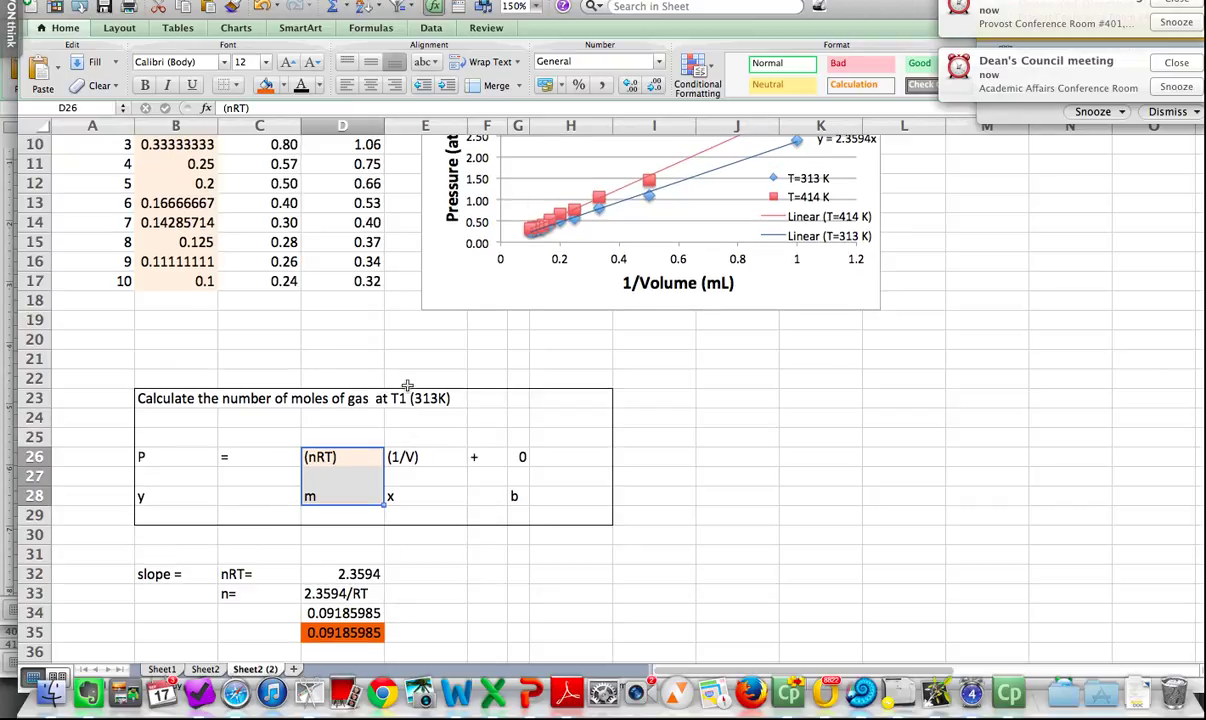
pyautogui.scroll(-1, 407, 385)
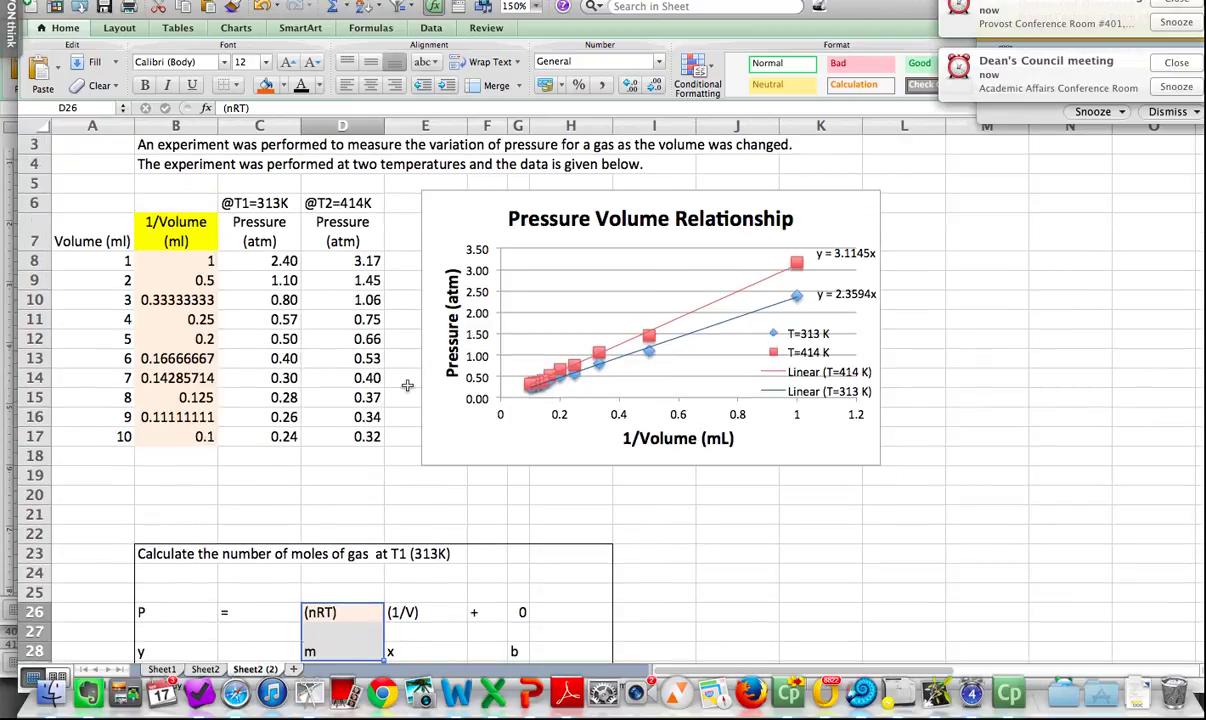
pyautogui.scroll(-8, 407, 385)
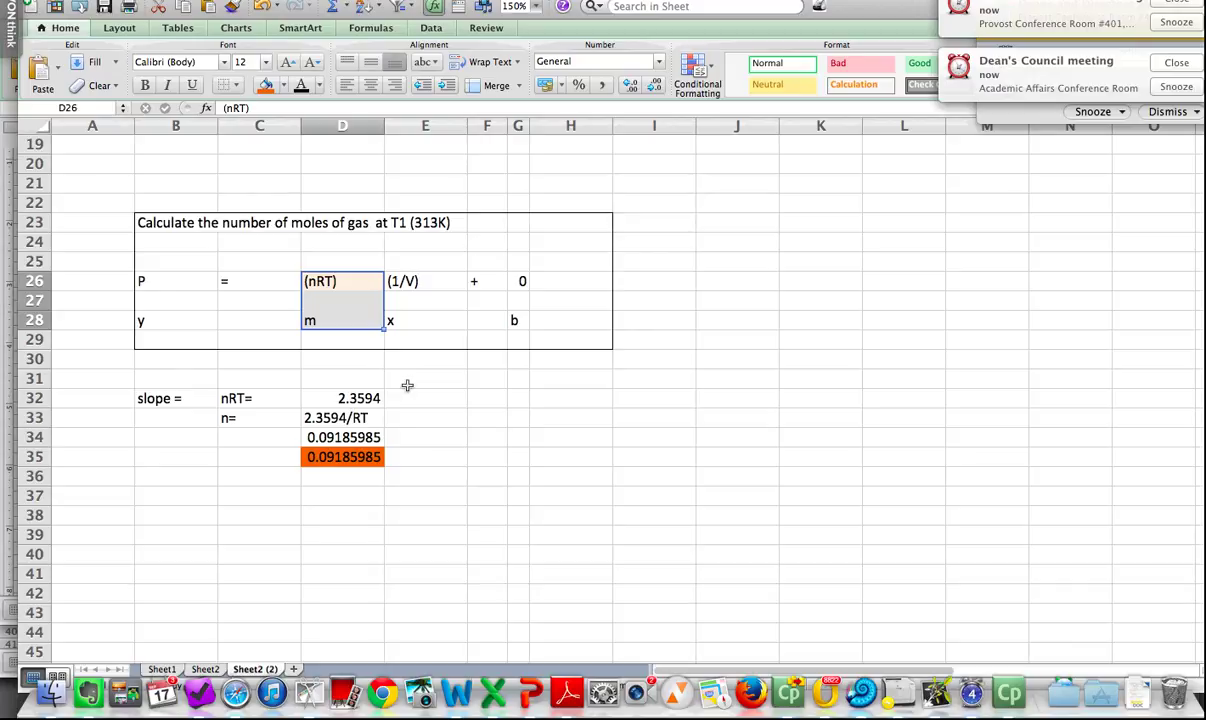
pyautogui.scroll(3, 407, 385)
pyautogui.scroll(6, 404, 382)
pyautogui.scroll(-5, 370, 539)
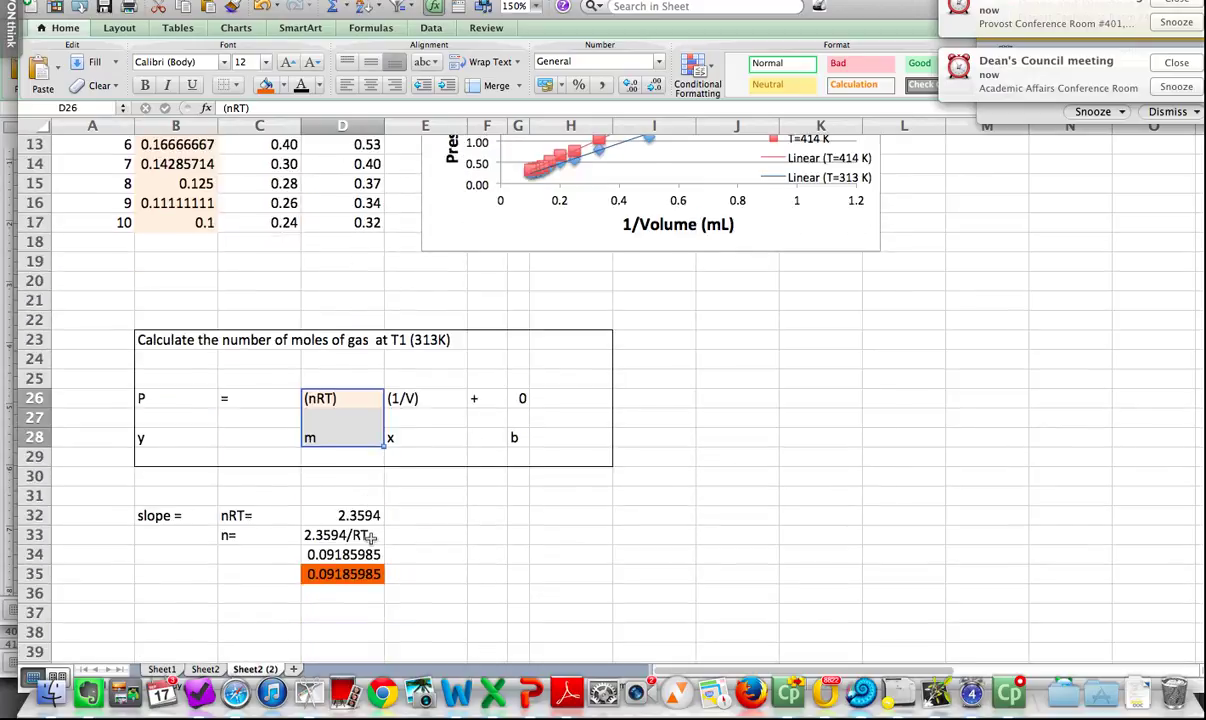
pyautogui.scroll(4, 370, 539)
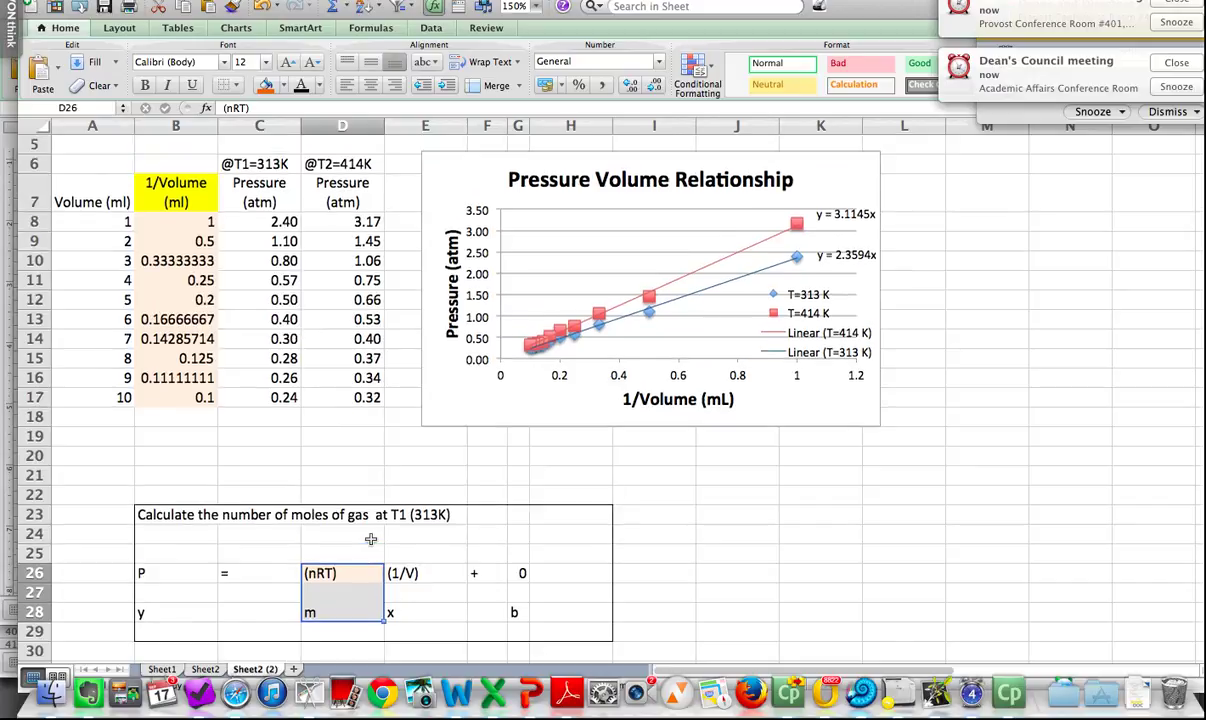
pyautogui.scroll(2, 370, 539)
pyautogui.scroll(-2, 370, 539)
pyautogui.scroll(-3, 370, 539)
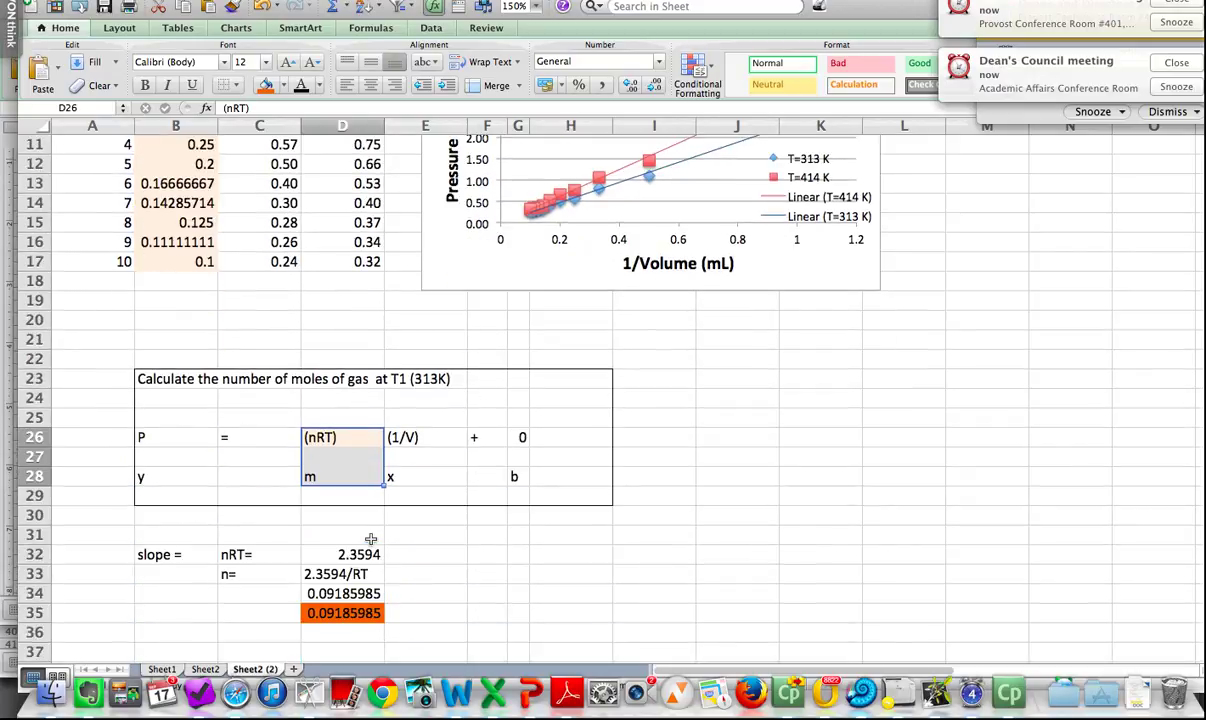